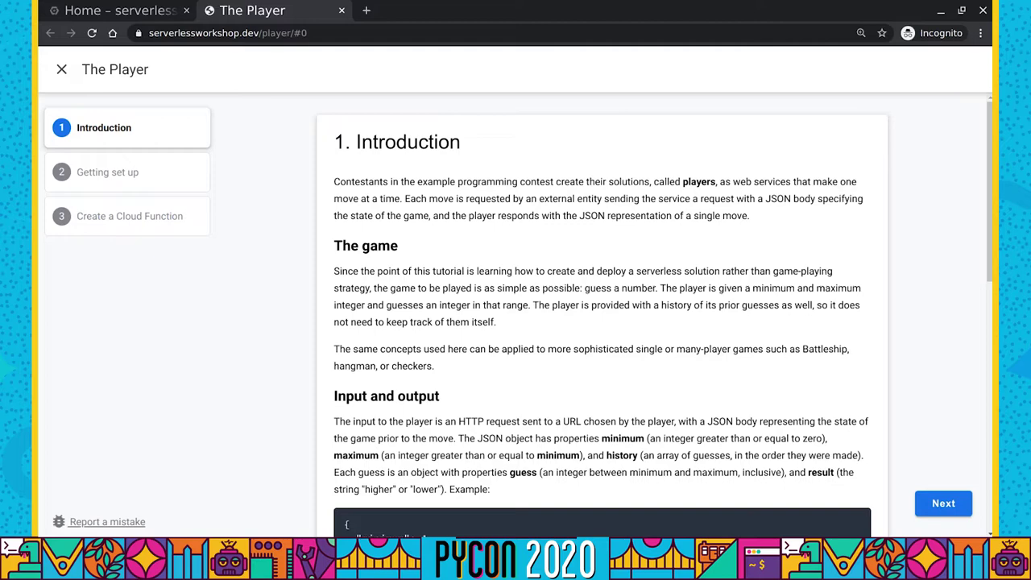
- Read The Player introduction, then move the codelab on to step 2, Getting set up
{"action": "scroll", "coordinate": [681, 219], "scroll_direction": "down", "scroll_amount": 3}
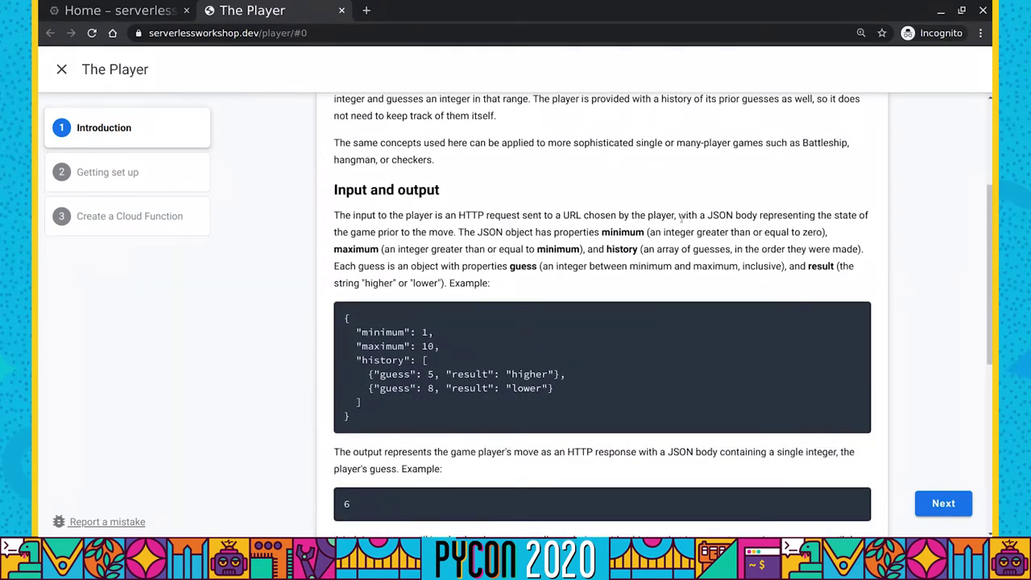
{"action": "scroll", "coordinate": [681, 219], "scroll_direction": "down", "scroll_amount": 1}
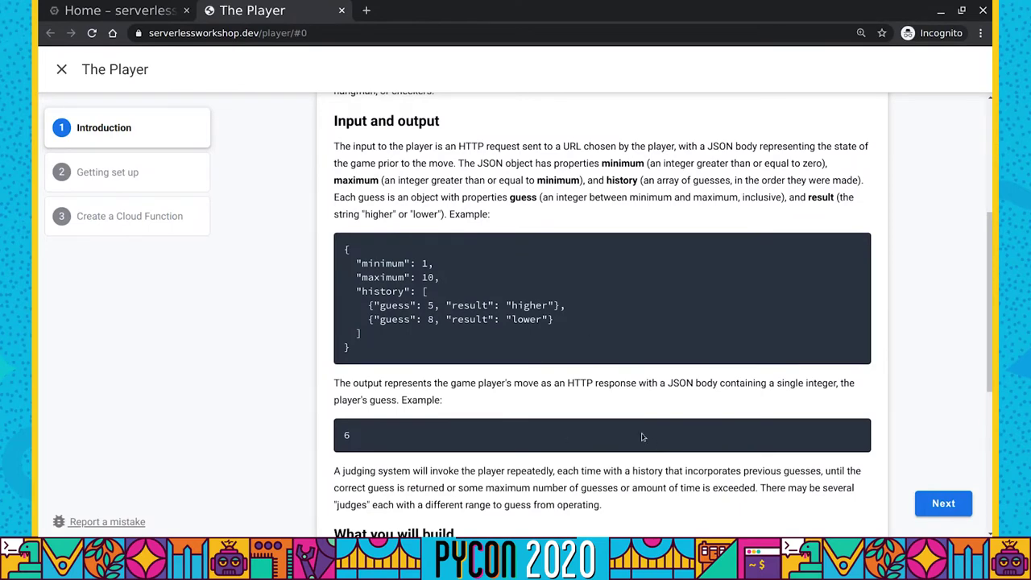
{"action": "scroll", "coordinate": [642, 436], "scroll_direction": "down", "scroll_amount": 5}
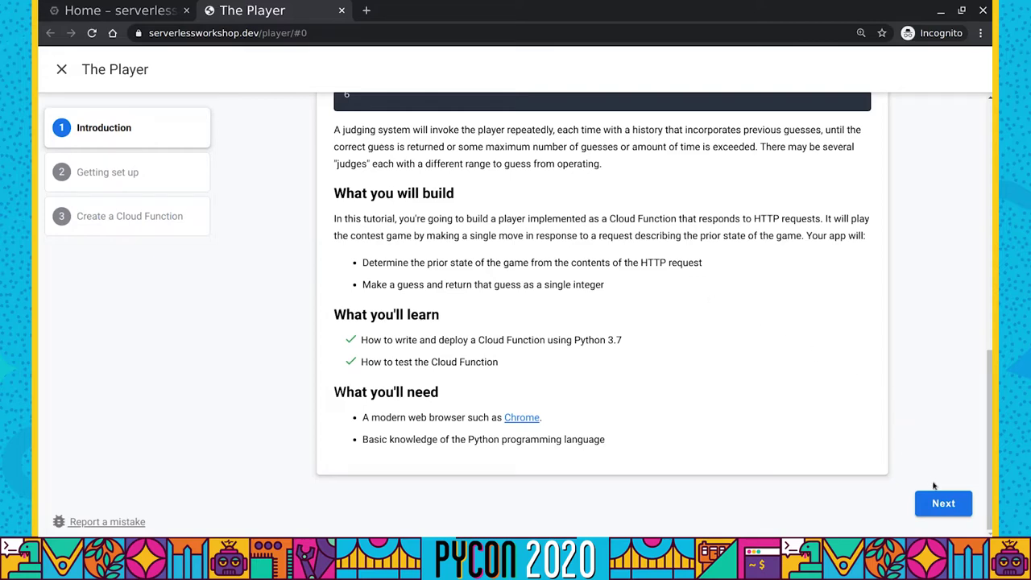
{"action": "left_click", "coordinate": [947, 511]}
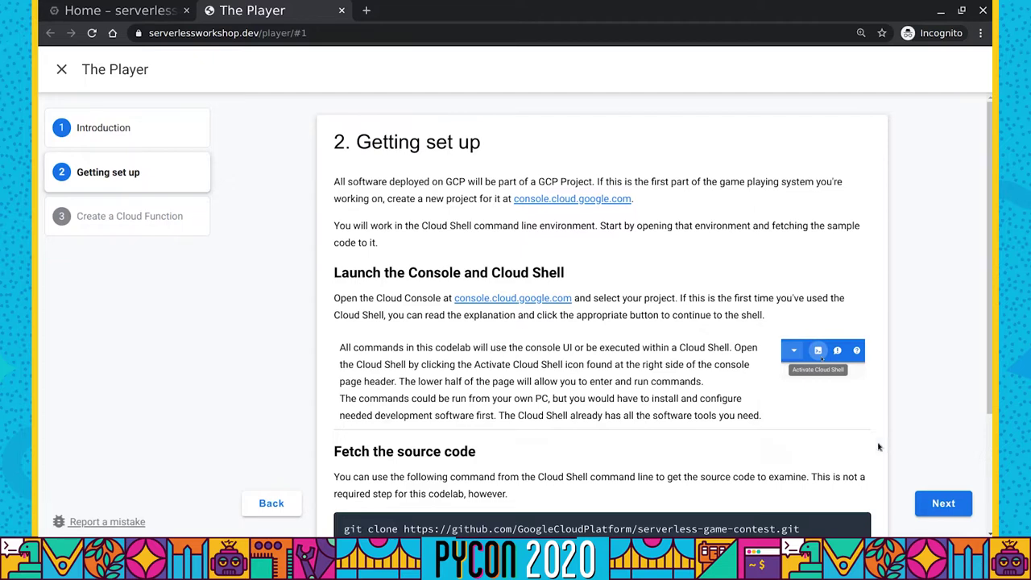
- Switch to the Google Cloud Console dashboard for the workshop project
{"action": "left_click", "coordinate": [98, 9]}
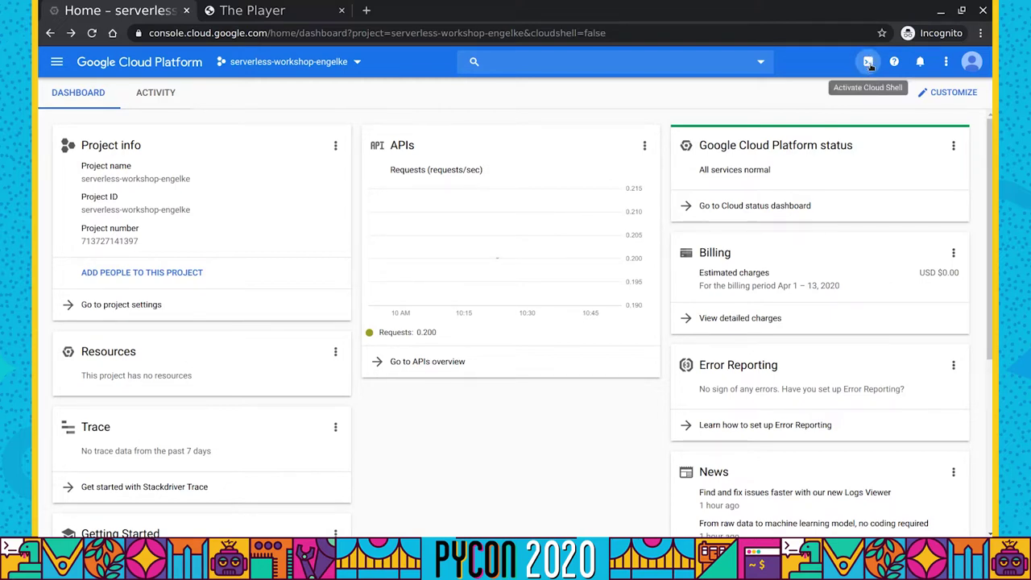
- Activate a Cloud Shell terminal for the serverless-workshop project
{"action": "left_click", "coordinate": [869, 64]}
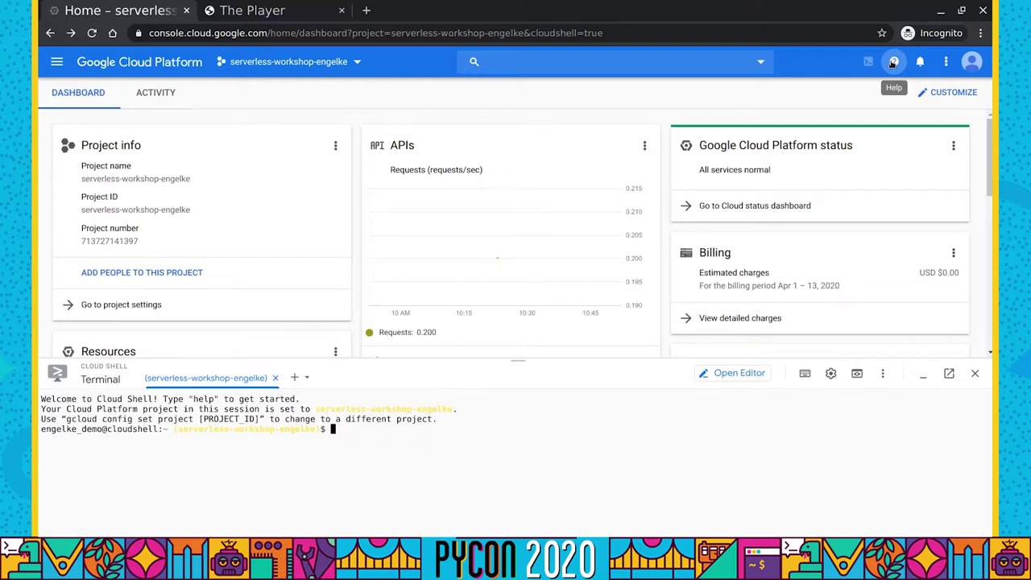
- Copy the codelab's git clone command for serverless-game-contest and return to Cloud Shell
{"action": "left_click", "coordinate": [283, 10]}
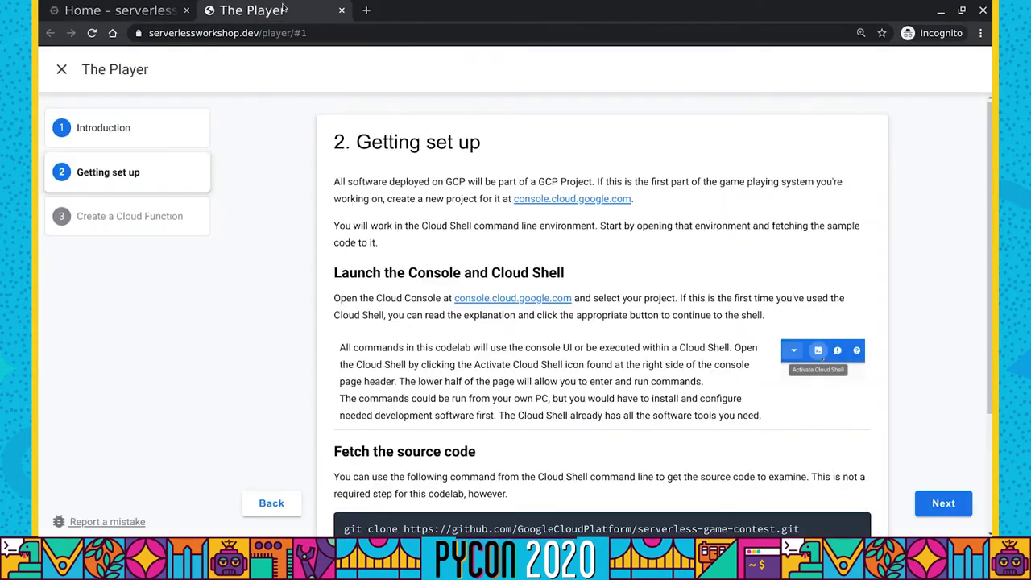
{"action": "scroll", "coordinate": [918, 219], "scroll_direction": "down", "scroll_amount": 3}
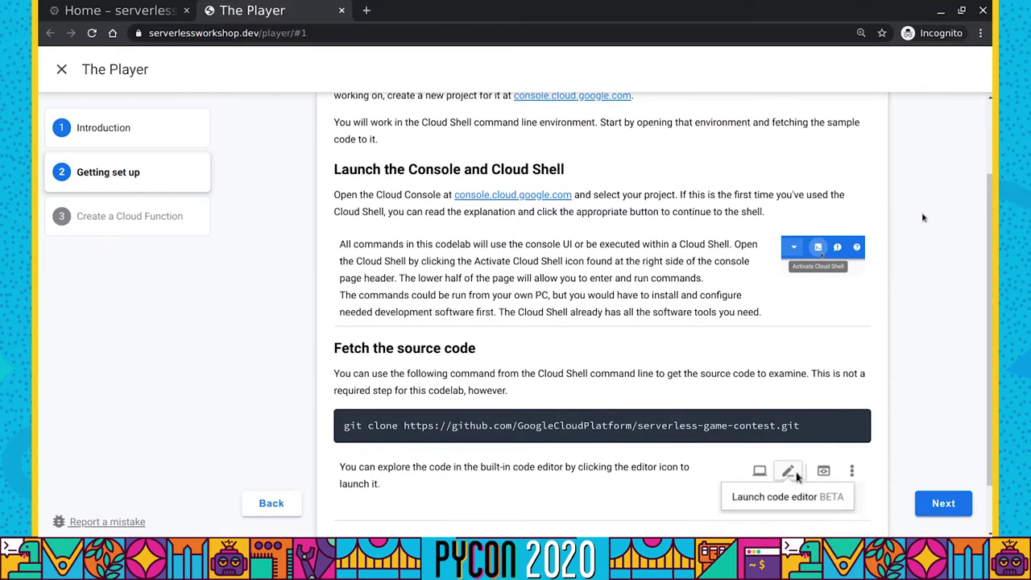
{"action": "scroll", "coordinate": [924, 217], "scroll_direction": "down", "scroll_amount": 2}
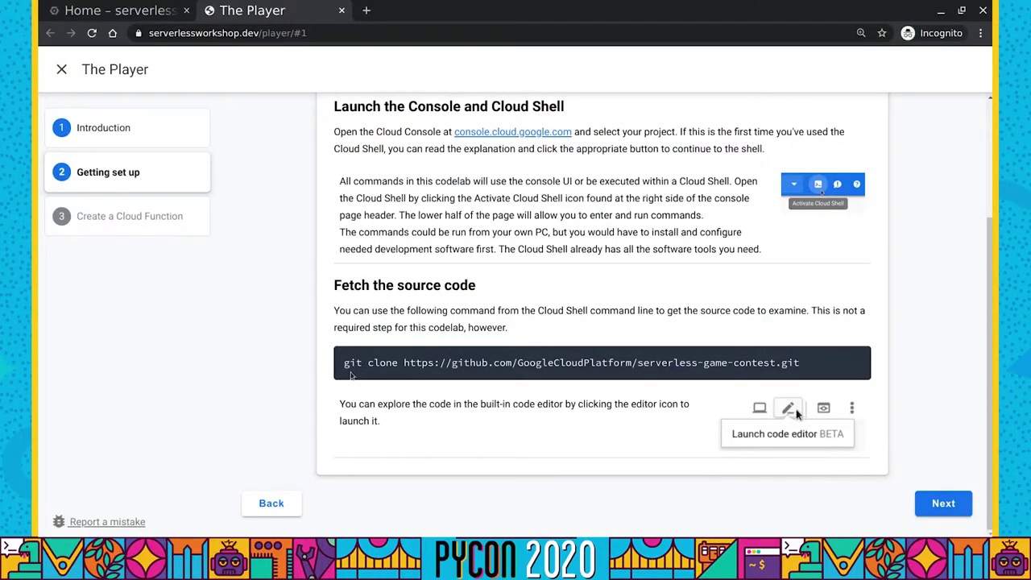
{"action": "left_click_drag", "start_coordinate": [351, 364], "coordinate": [783, 360]}
{"action": "key", "text": "ctrl+c"}
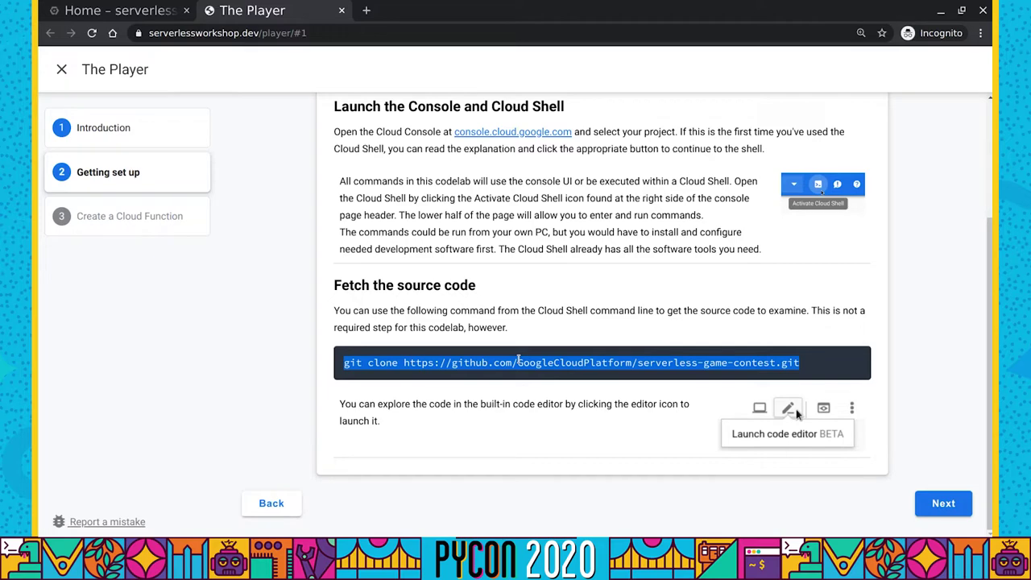
{"action": "left_click", "coordinate": [120, 9]}
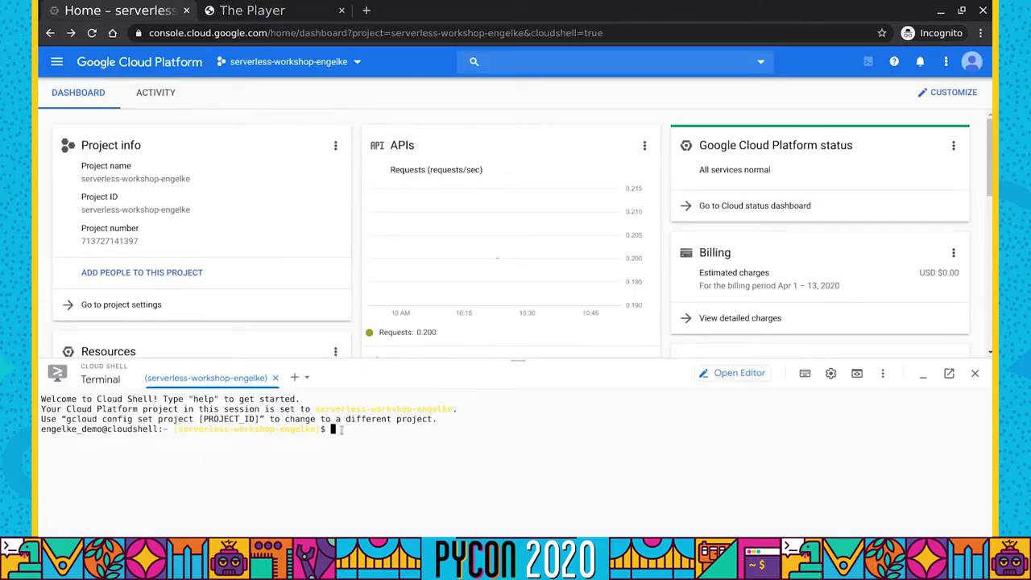
- Clone serverless-game-contest, cd into it, and list its manager, player and questioners folders with ls -l
{"action": "key", "text": "ctrl+v"}
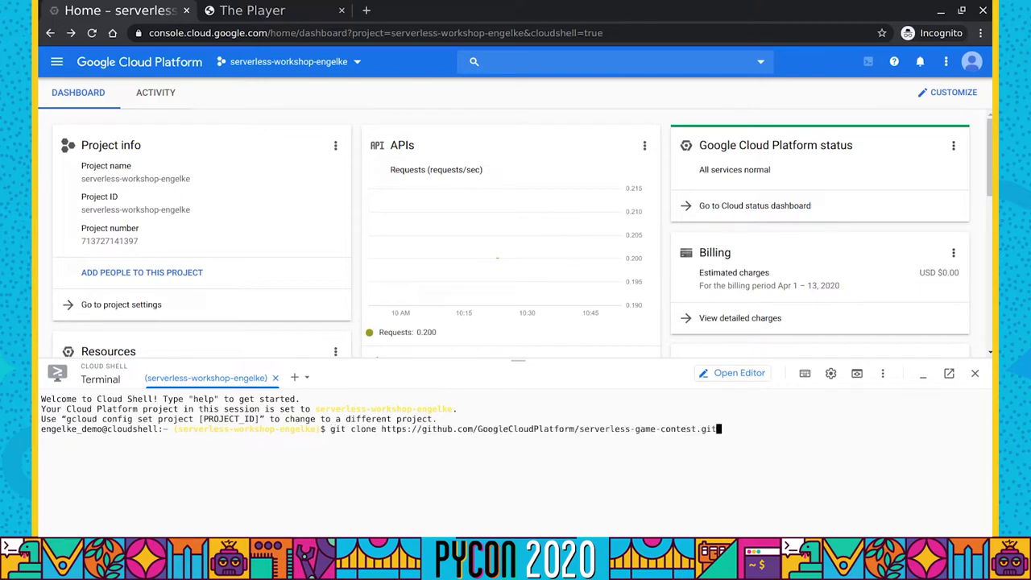
{"action": "key", "text": "Return"}
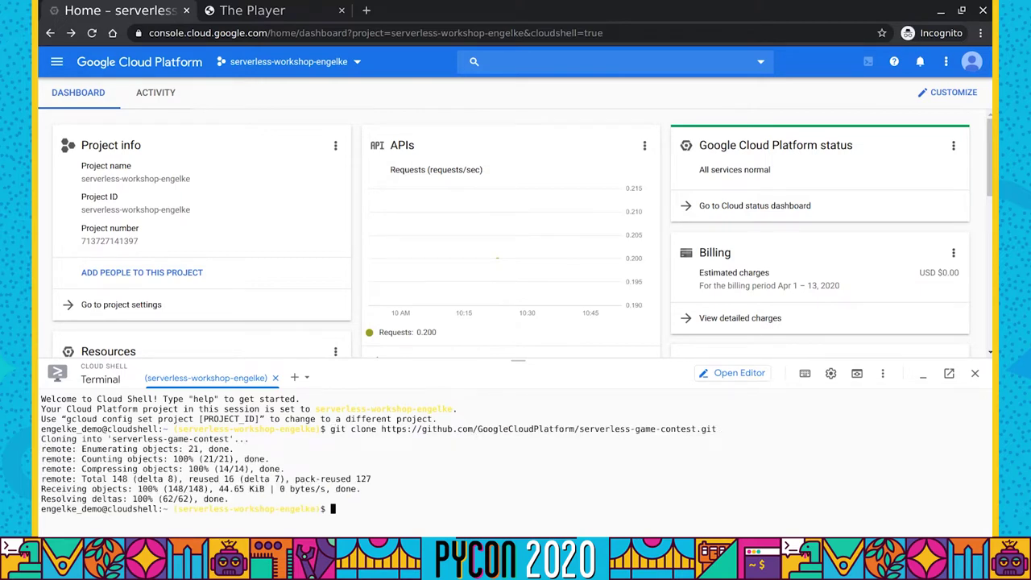
{"action": "type", "text": "ls -l"}
{"action": "key", "text": "Return"}
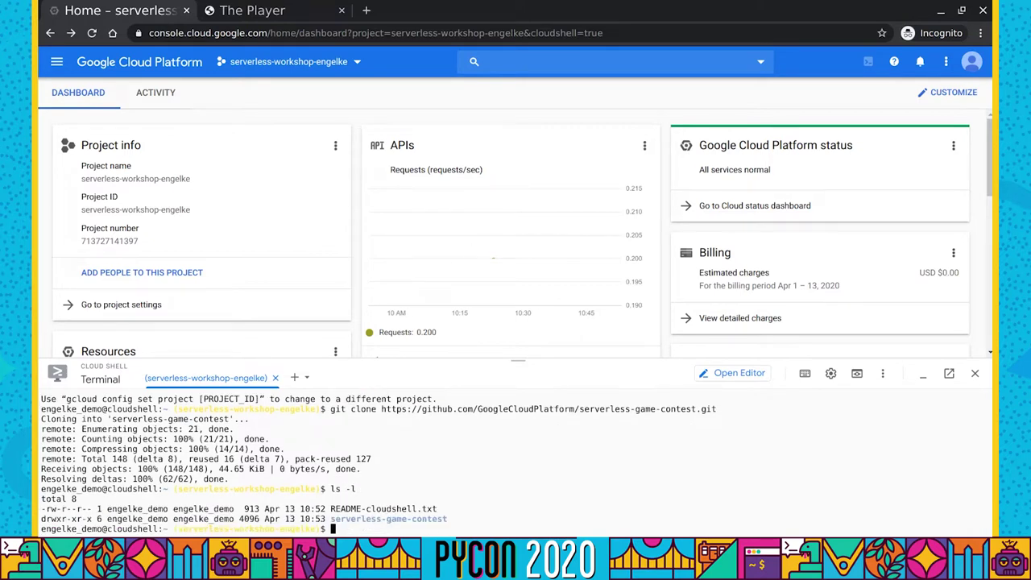
{"action": "type", "text": "cd serv"}
{"action": "key", "text": "Tab"}
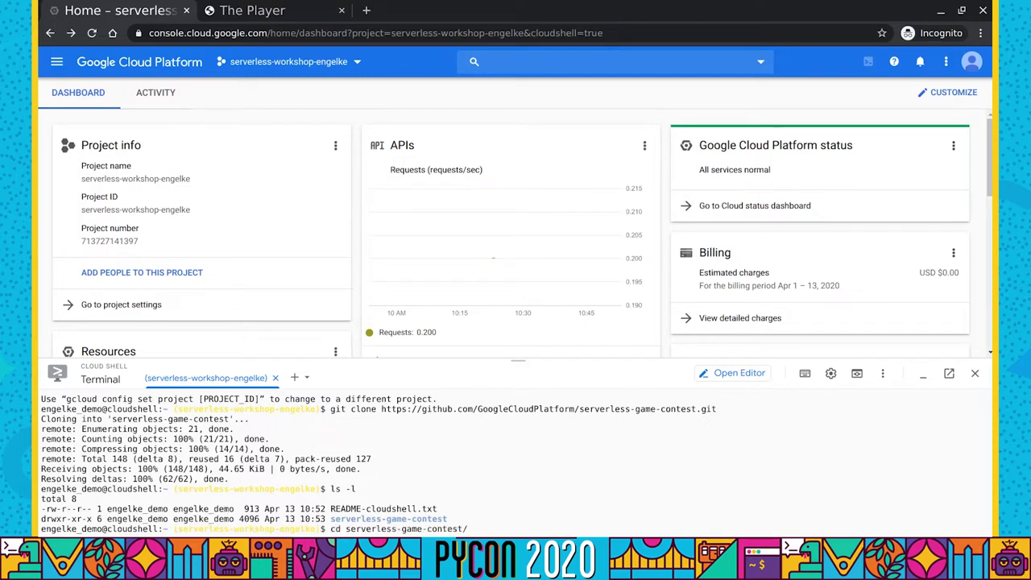
{"action": "key", "text": "Return"}
{"action": "type", "text": "ls -l"}
{"action": "key", "text": "Return"}
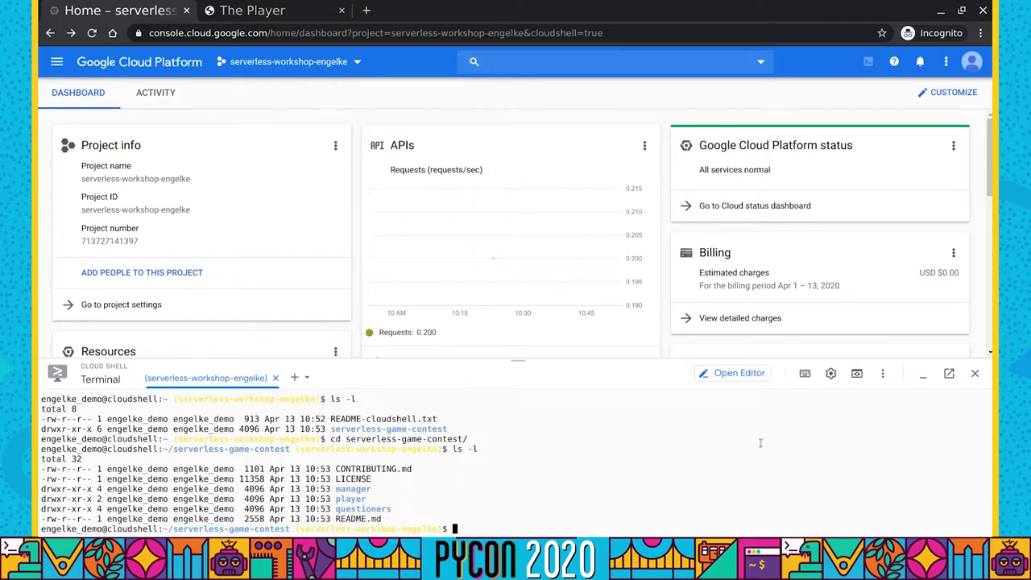
- Open player/badplayer.py in the Cloud Shell Editor to read its make_guess function
{"action": "left_click", "coordinate": [735, 377]}
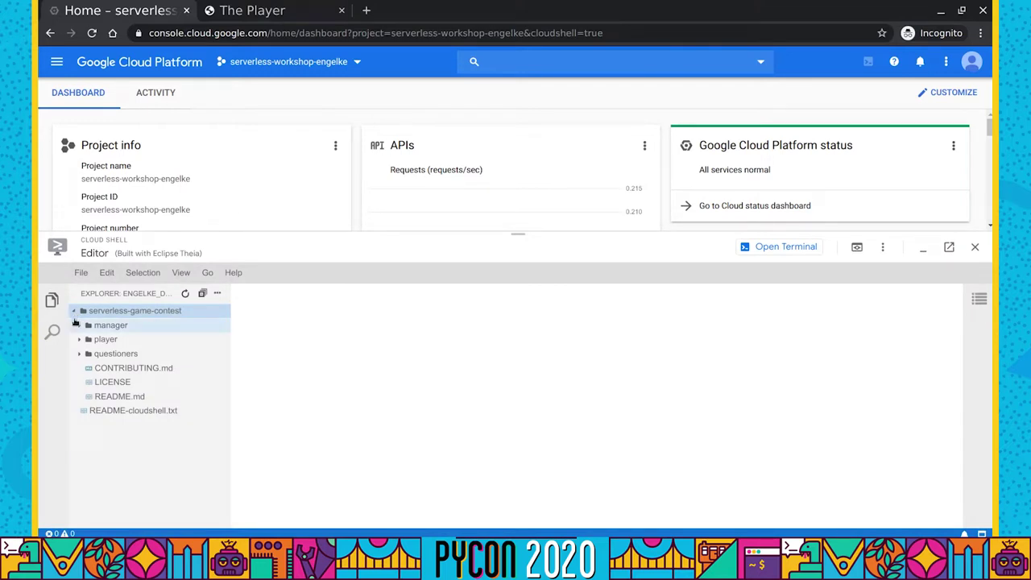
{"action": "left_click", "coordinate": [103, 339]}
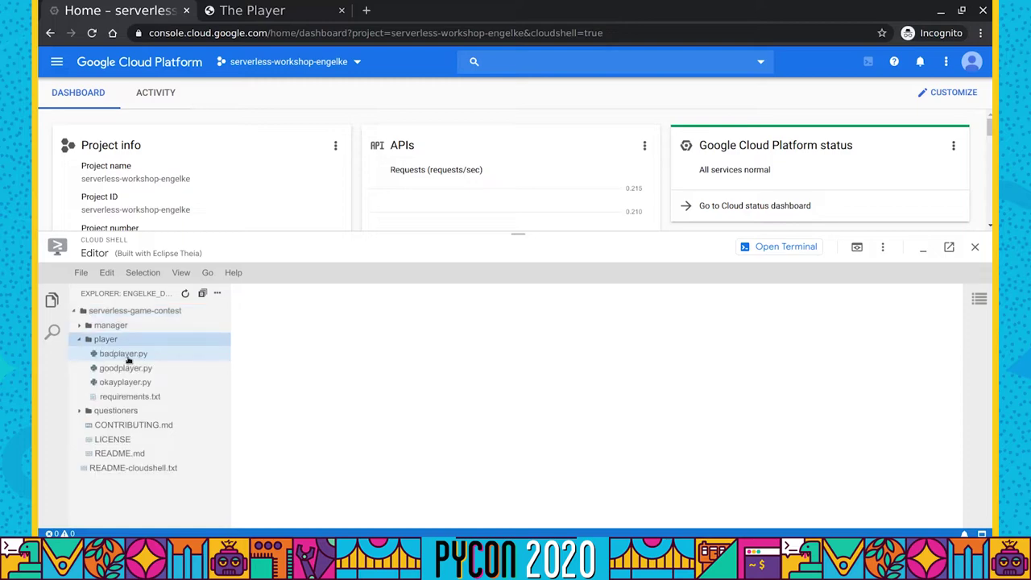
{"action": "left_click", "coordinate": [126, 356]}
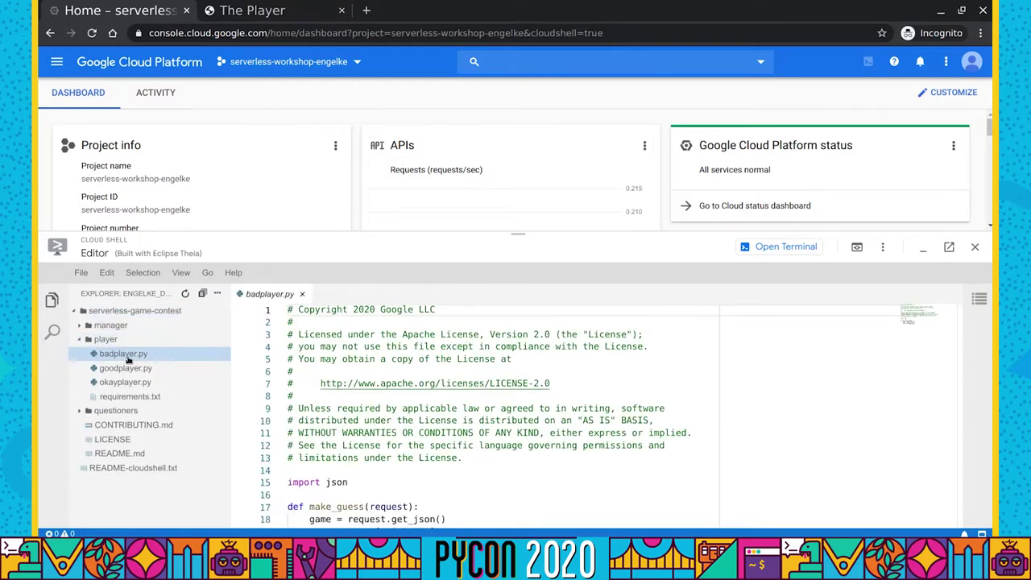
{"action": "scroll", "coordinate": [667, 391], "scroll_direction": "down", "scroll_amount": 4}
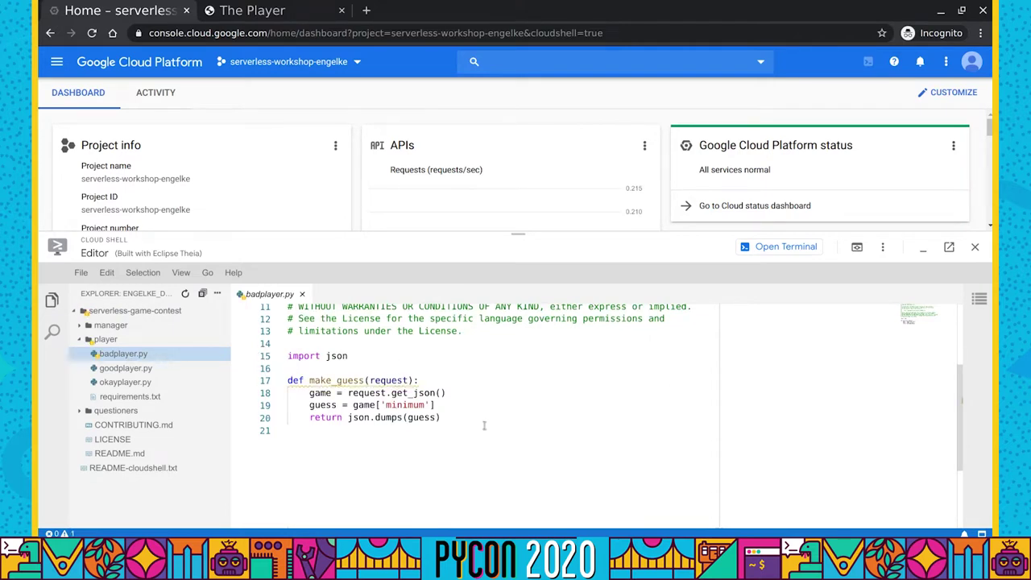
- Advance the codelab to step 3, Create a Cloud Function, and open the Cloud Console in a new tab
{"action": "left_click", "coordinate": [275, 14]}
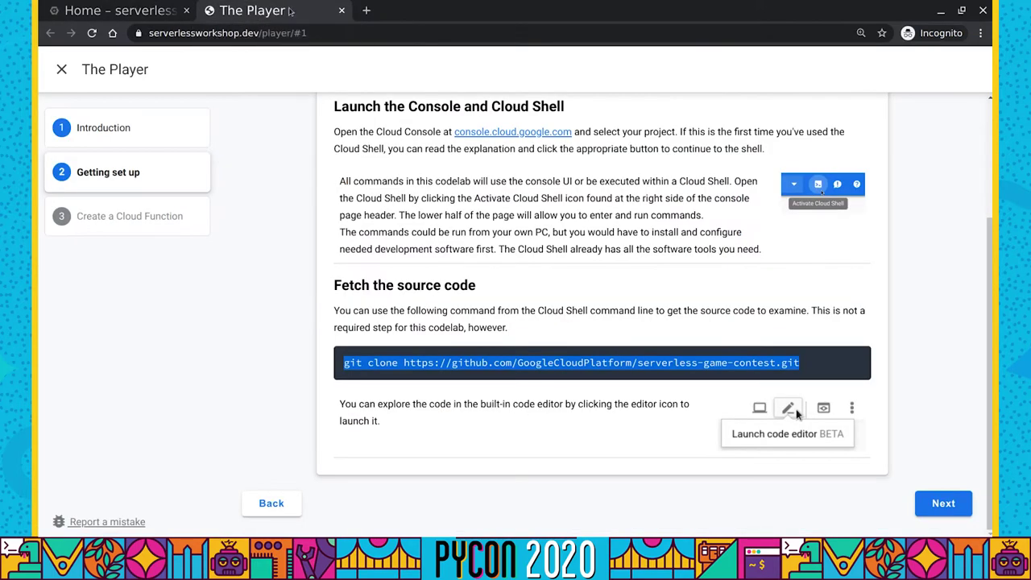
{"action": "left_click", "coordinate": [954, 506]}
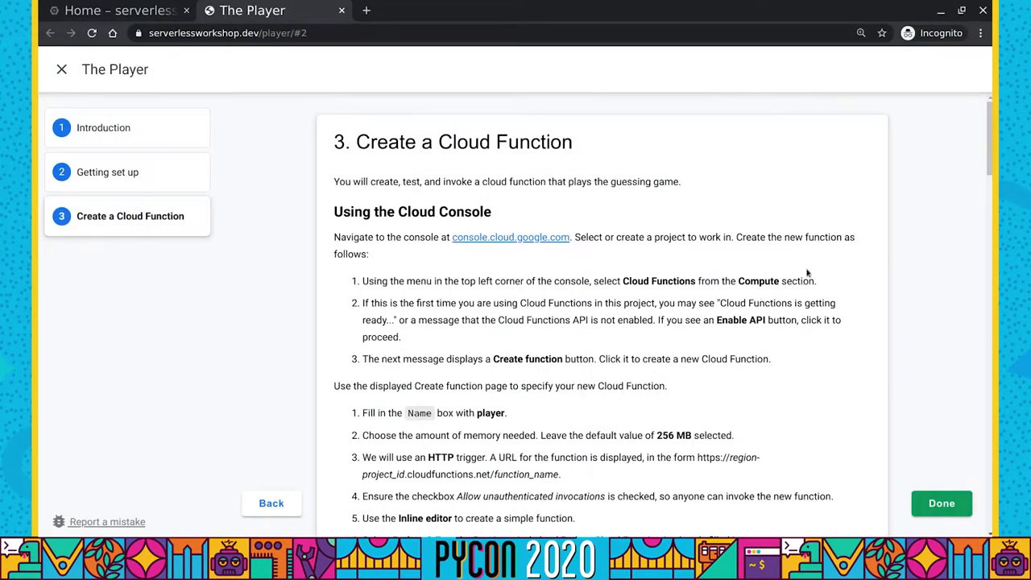
{"action": "left_click", "coordinate": [501, 239]}
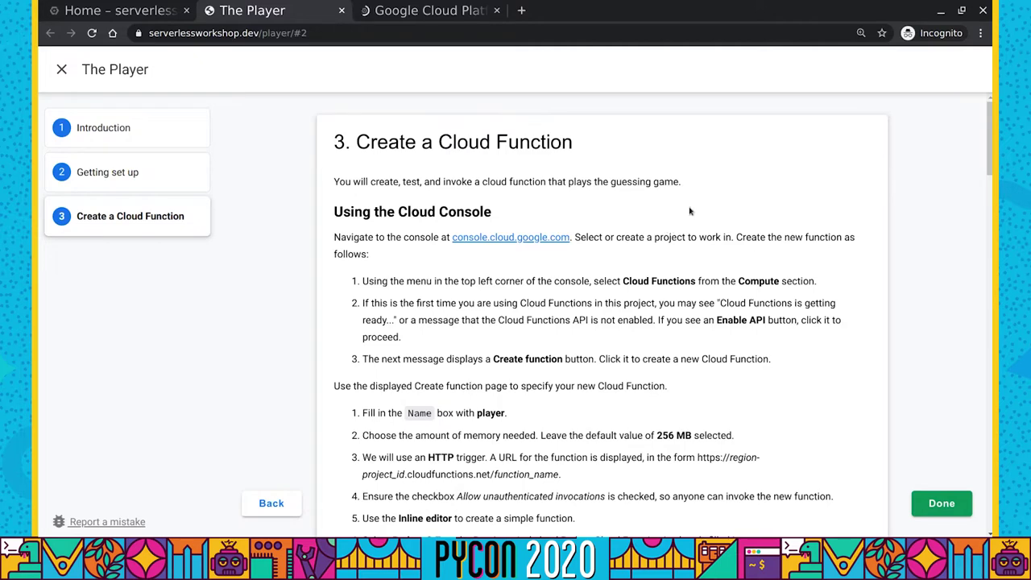
{"action": "scroll", "coordinate": [689, 211], "scroll_direction": "down", "scroll_amount": 2}
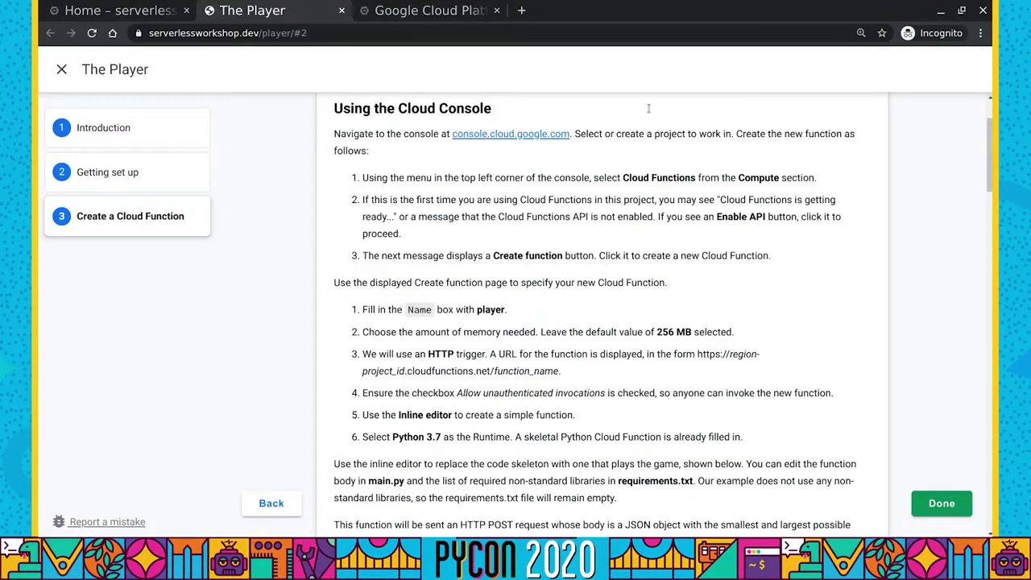
{"action": "left_click", "coordinate": [394, 10]}
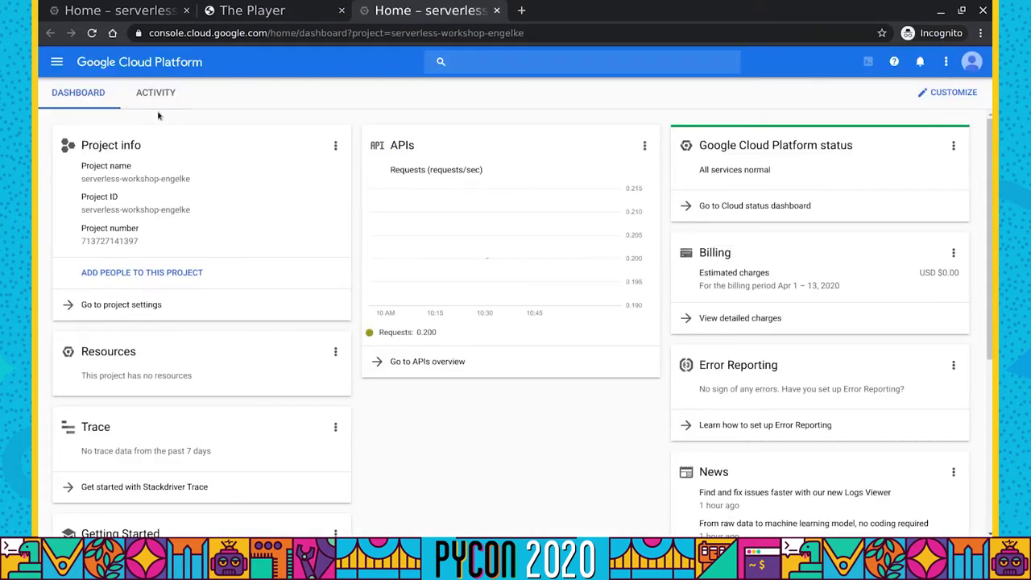
- Go to Cloud Functions under Compute in the Navigation menu
{"action": "left_click", "coordinate": [54, 64]}
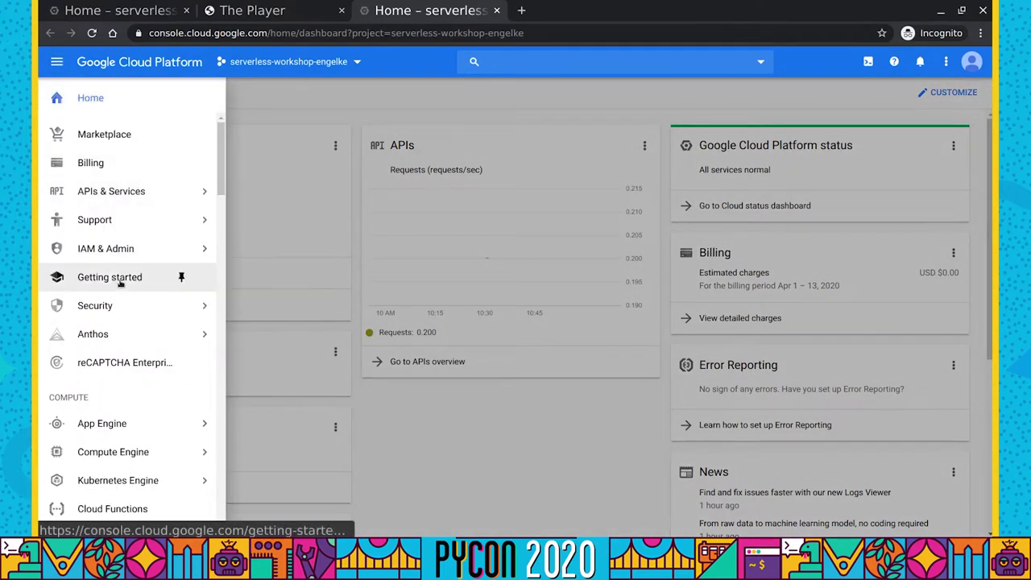
{"action": "scroll", "coordinate": [128, 280], "scroll_direction": "down", "scroll_amount": 5}
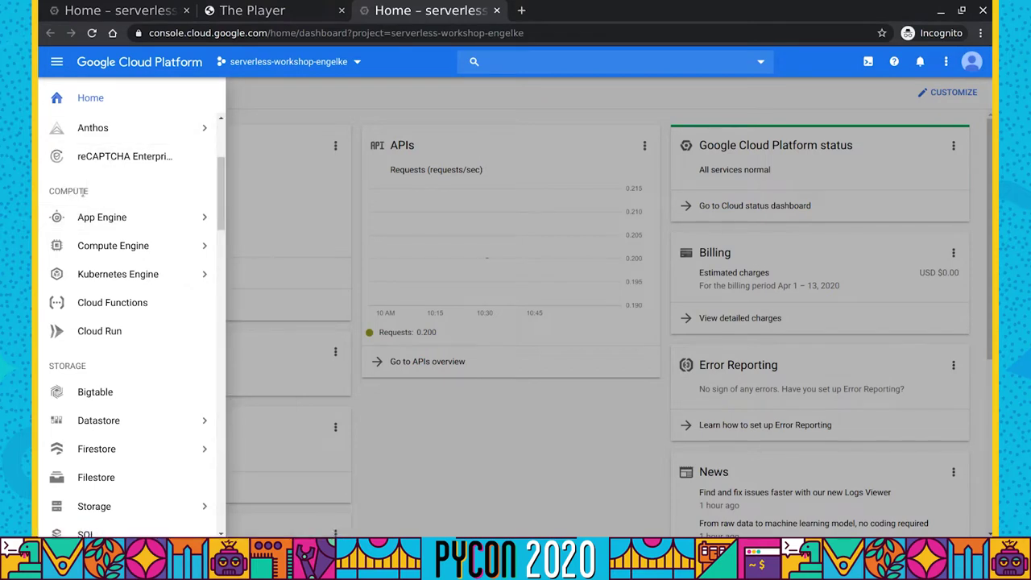
{"action": "left_click", "coordinate": [117, 306]}
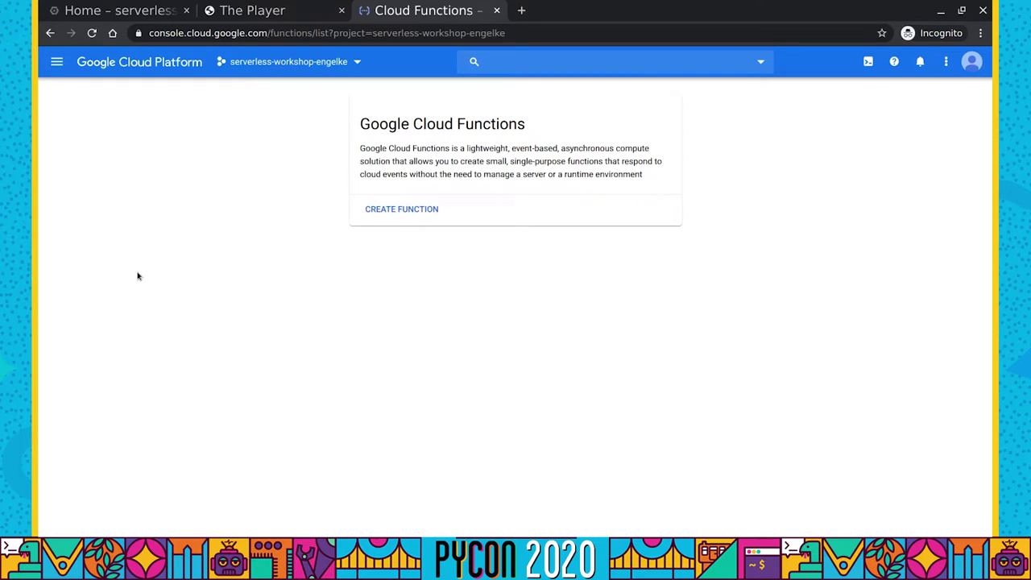
- Start a new Cloud Function and review the codelab's step 3 form instructions
{"action": "left_click", "coordinate": [409, 210]}
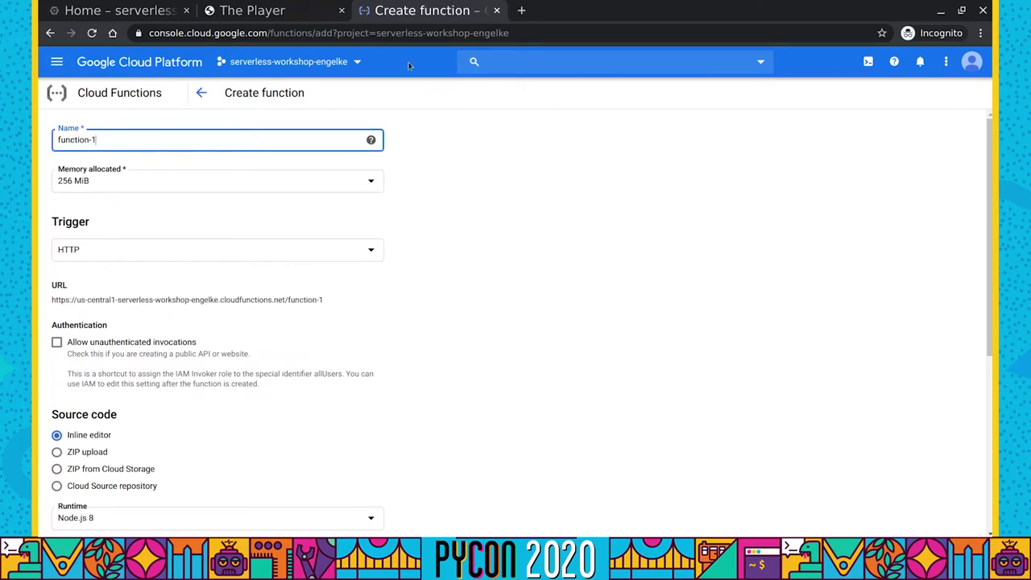
{"action": "left_click", "coordinate": [266, 11]}
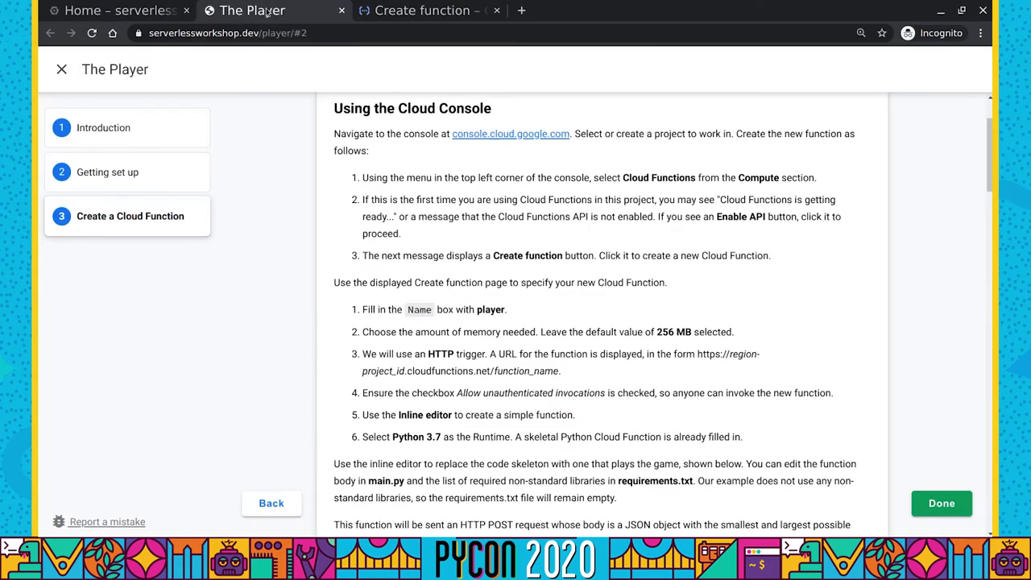
{"action": "scroll", "coordinate": [661, 250], "scroll_direction": "down", "scroll_amount": 3}
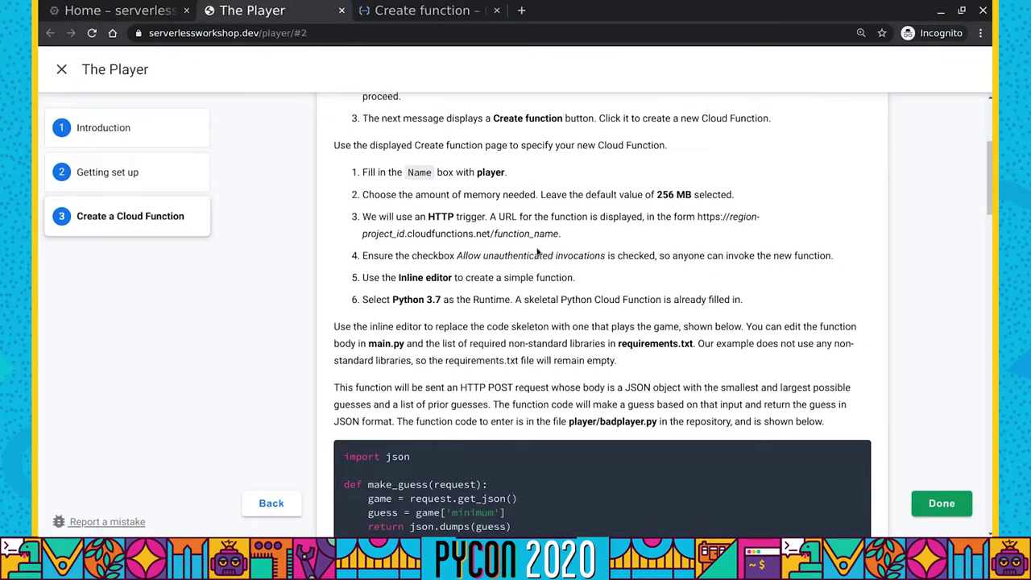
{"action": "scroll", "coordinate": [603, 224], "scroll_direction": "down", "scroll_amount": 2}
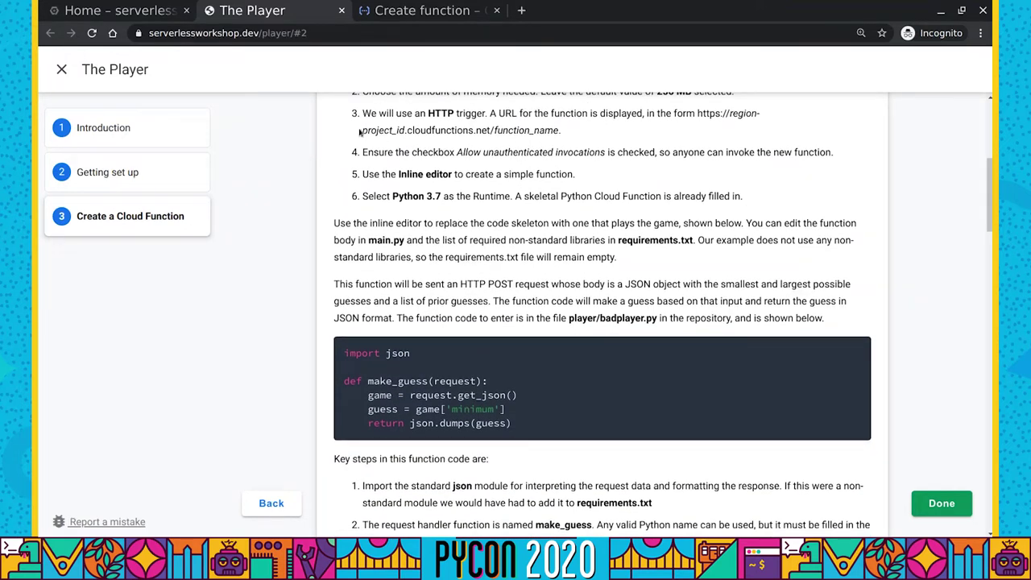
- Name the new function 'player' and keep 256 MiB memory
{"action": "left_click", "coordinate": [433, 11]}
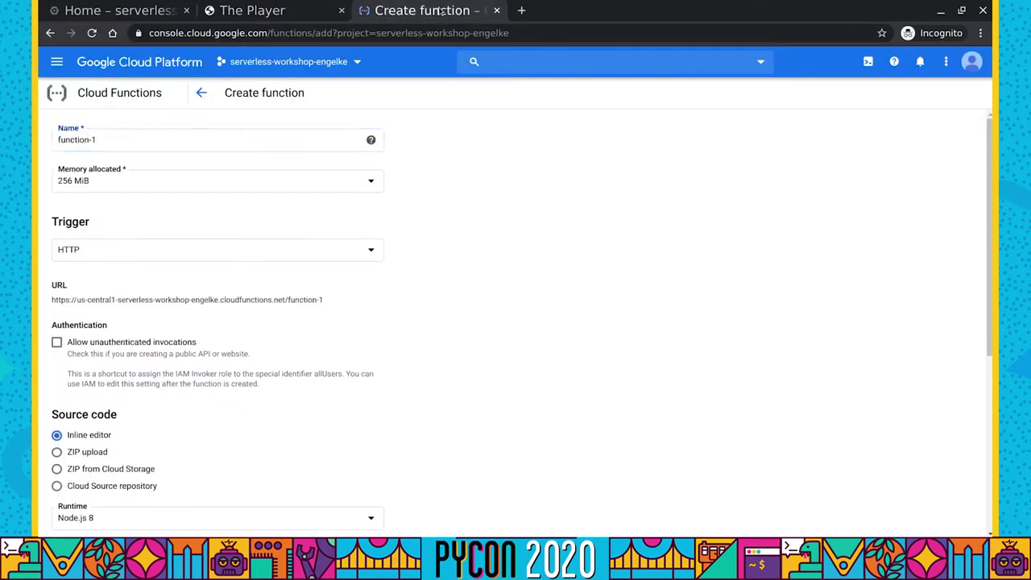
{"action": "key", "text": "ctrl+a"}
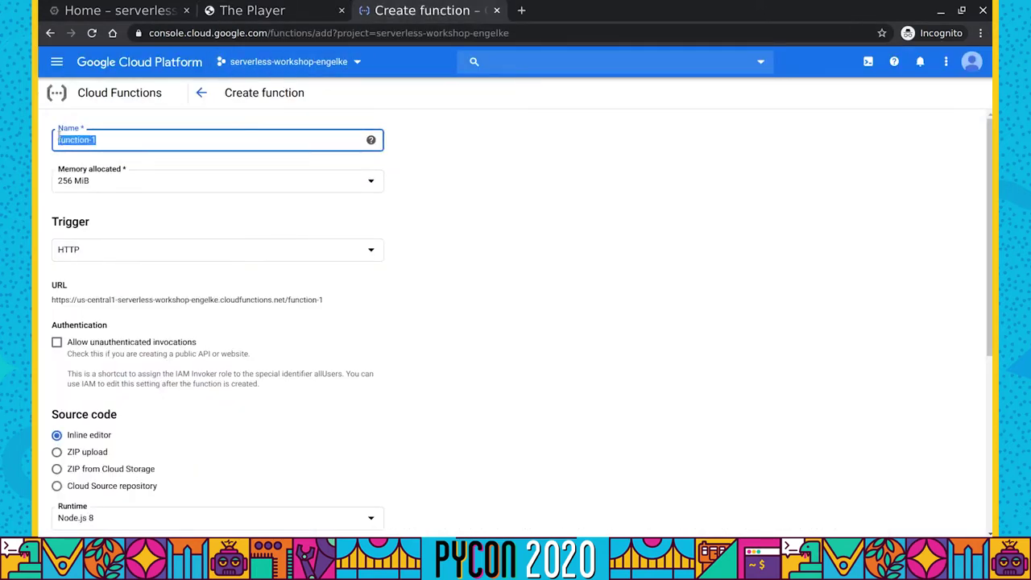
{"action": "type", "text": "player"}
{"action": "left_click", "coordinate": [379, 184]}
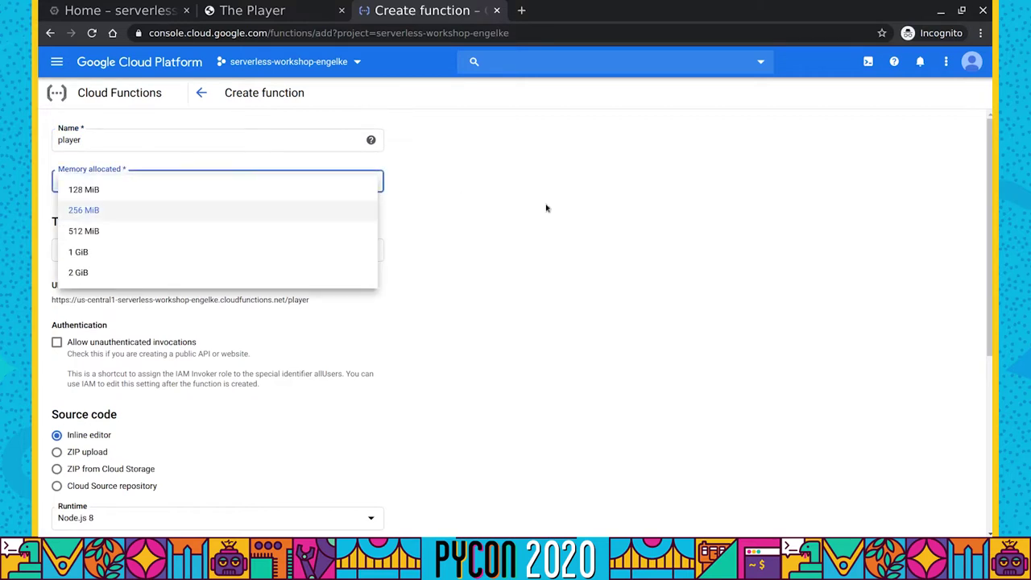
{"action": "left_click", "coordinate": [546, 234]}
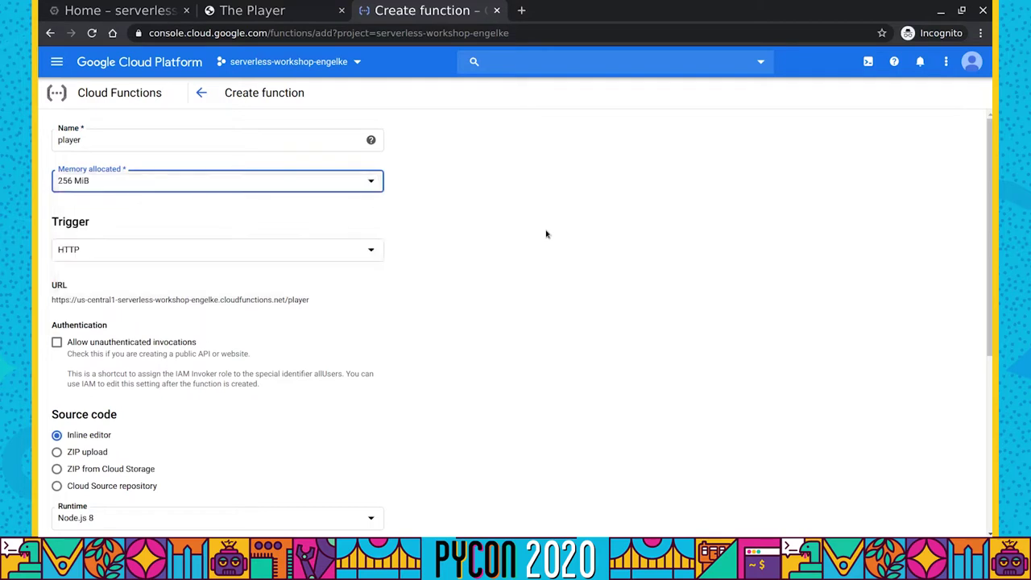
- Keep the HTTP trigger and allow unauthenticated invocations
{"action": "left_click", "coordinate": [372, 250]}
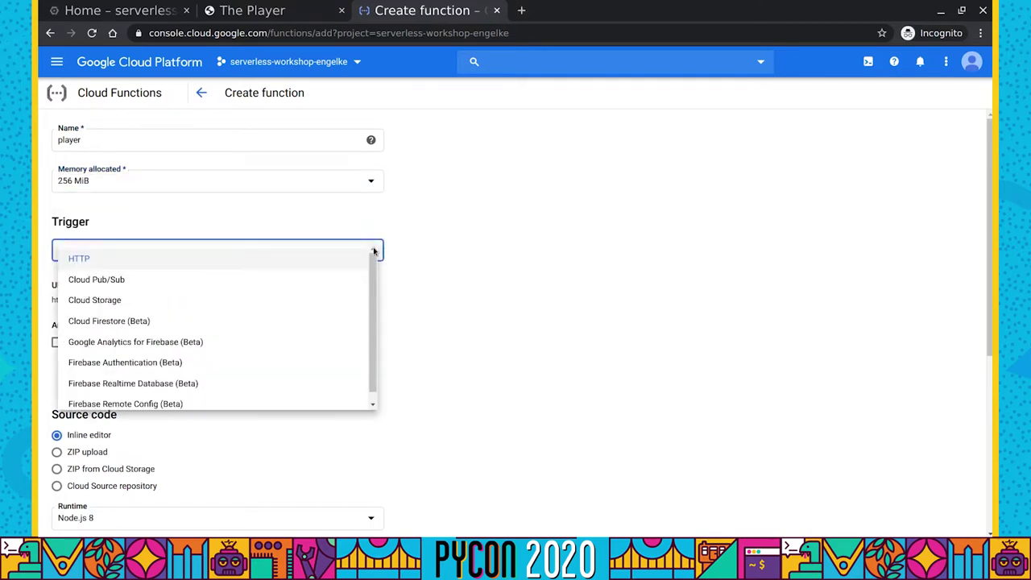
{"action": "left_click", "coordinate": [479, 250]}
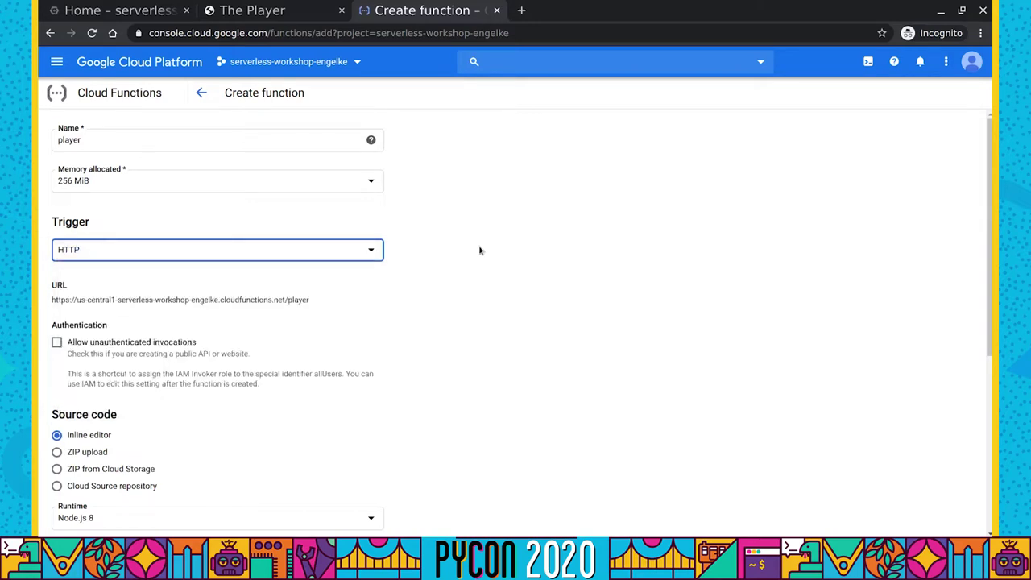
{"action": "scroll", "coordinate": [484, 266], "scroll_direction": "down", "scroll_amount": 3}
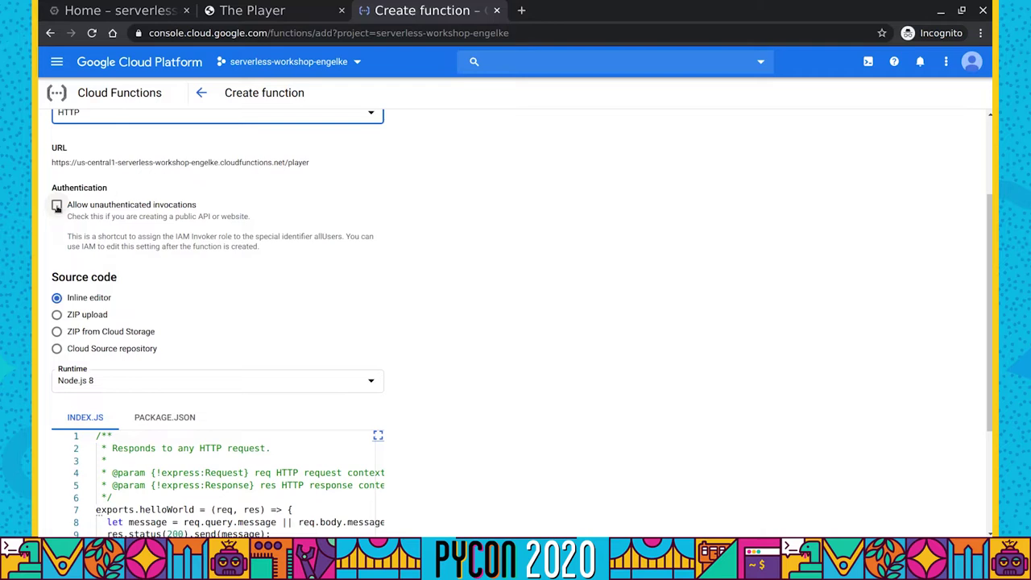
{"action": "left_click", "coordinate": [56, 205]}
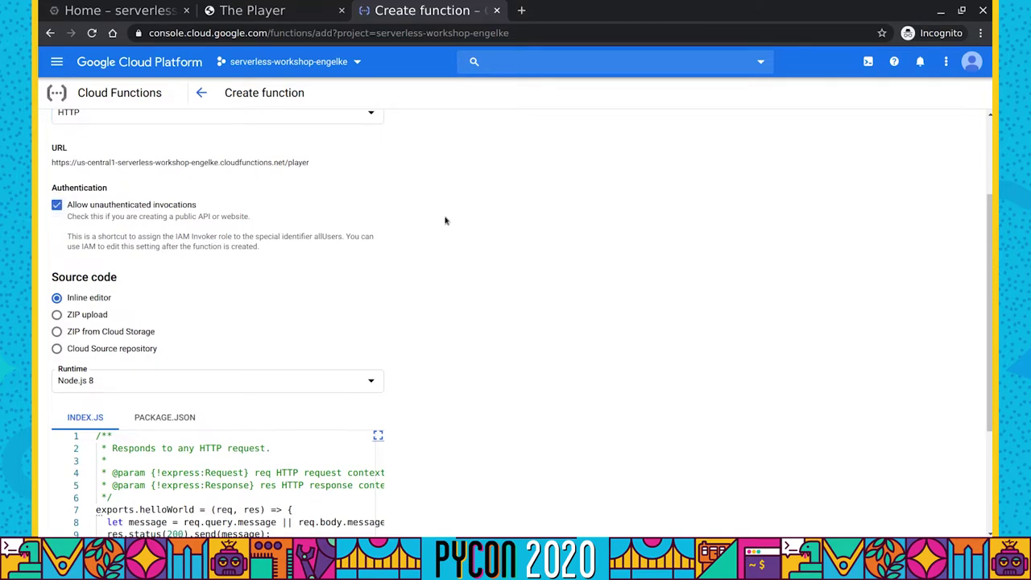
{"action": "scroll", "coordinate": [445, 220], "scroll_direction": "down", "scroll_amount": 3}
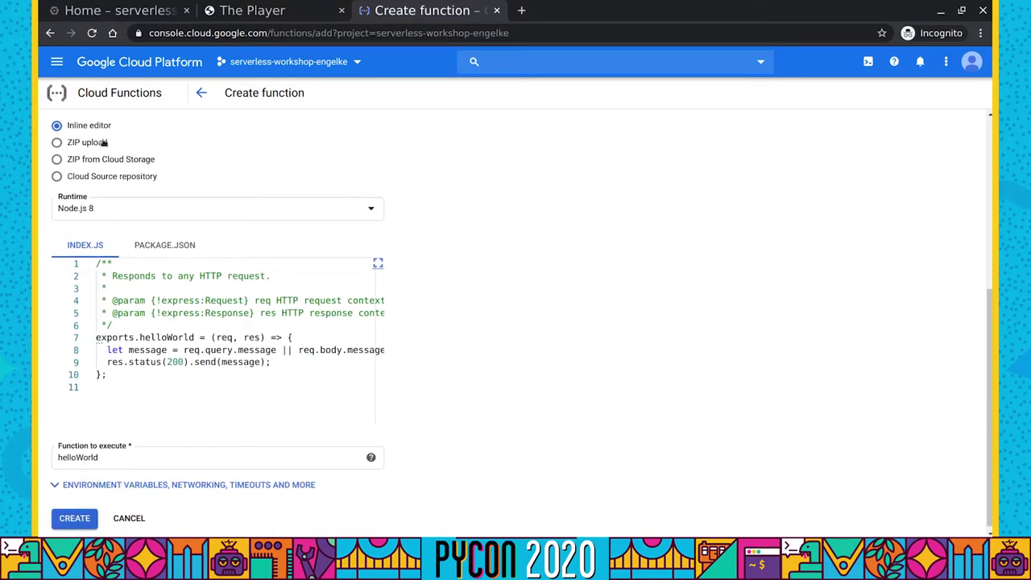
- Set the function runtime to Python 3.7 and expand main.py in the enlarged code editor
{"action": "left_click", "coordinate": [371, 211]}
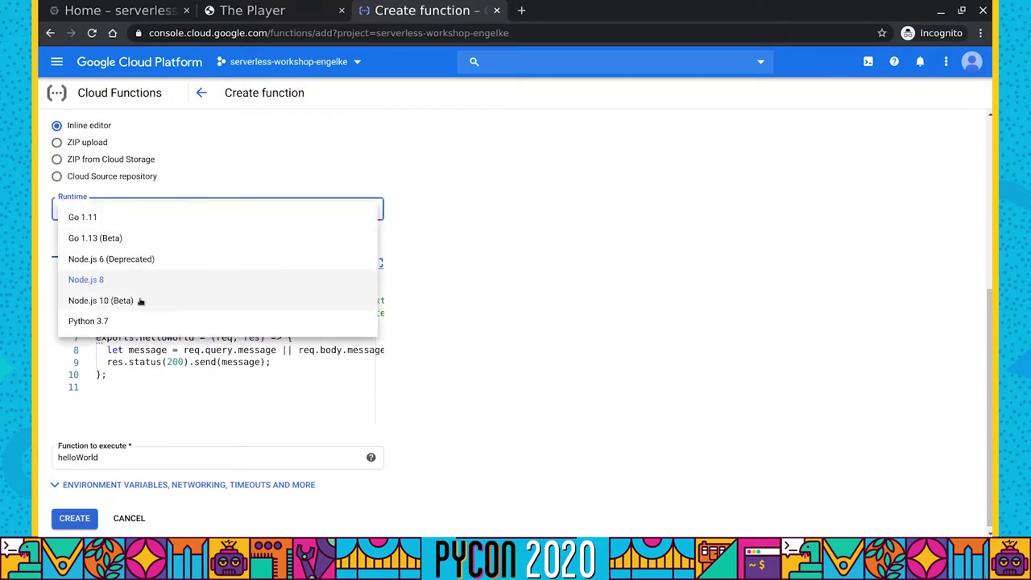
{"action": "left_click", "coordinate": [103, 321]}
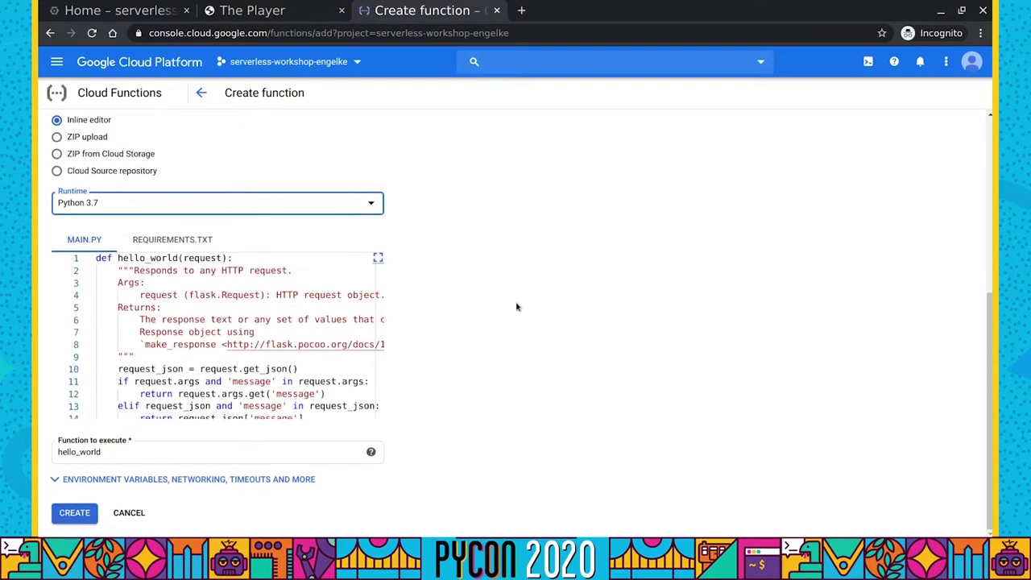
{"action": "left_click", "coordinate": [378, 257]}
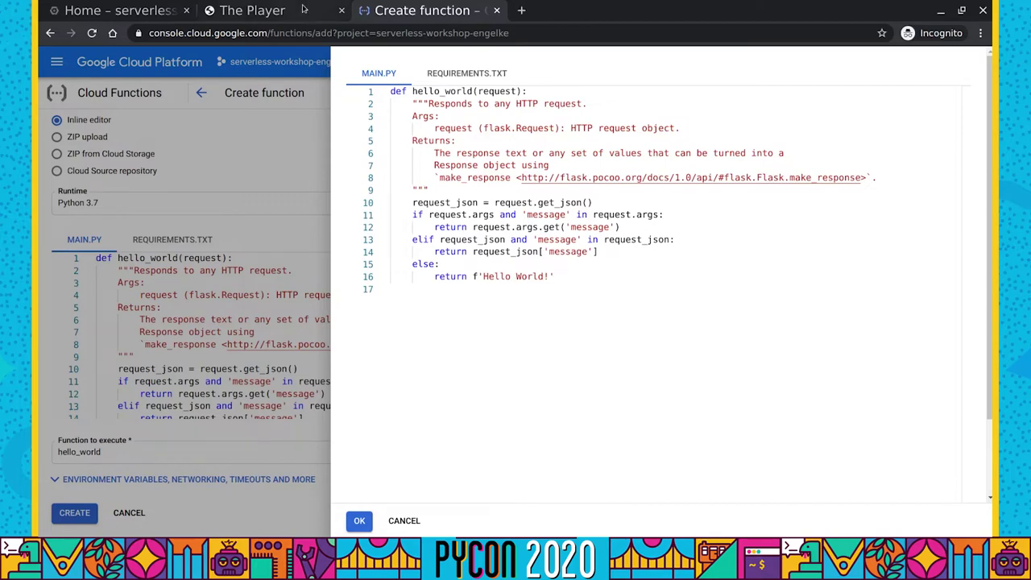
- Copy the make_guess code from badplayer.py in the Cloud Shell Editor
{"action": "left_click", "coordinate": [122, 11]}
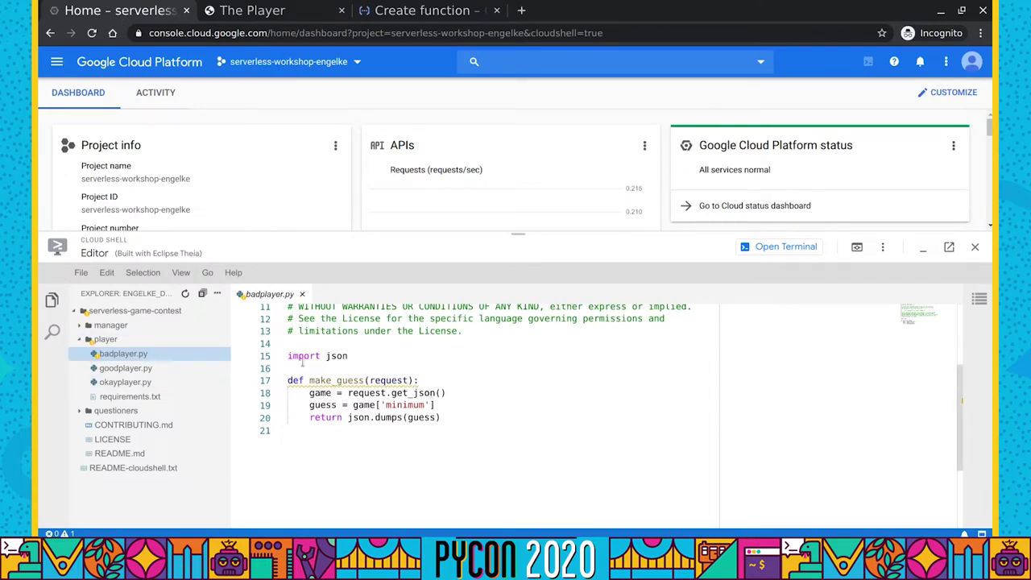
{"action": "left_click_drag", "start_coordinate": [289, 356], "coordinate": [464, 425]}
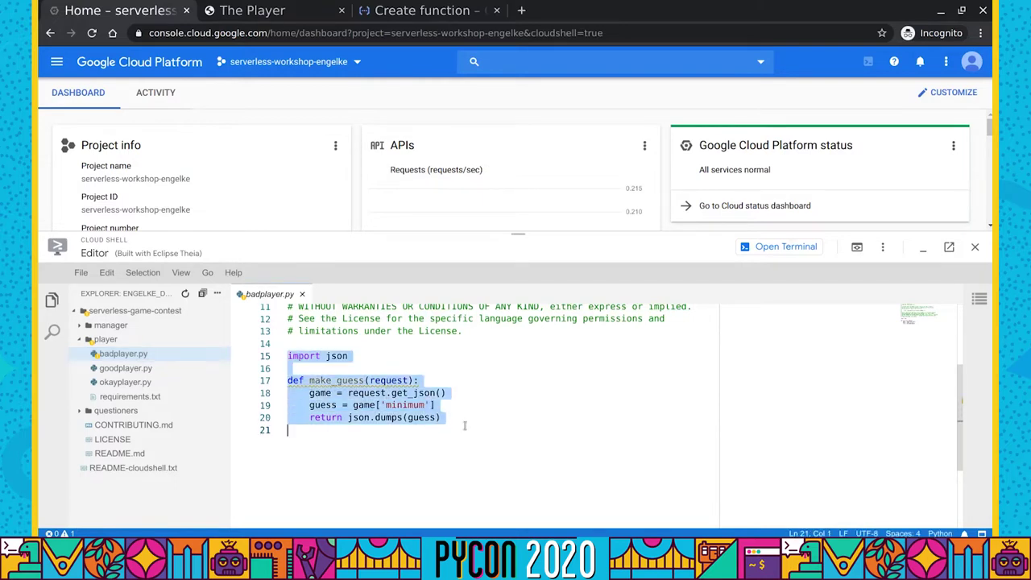
{"action": "right_click", "coordinate": [374, 404]}
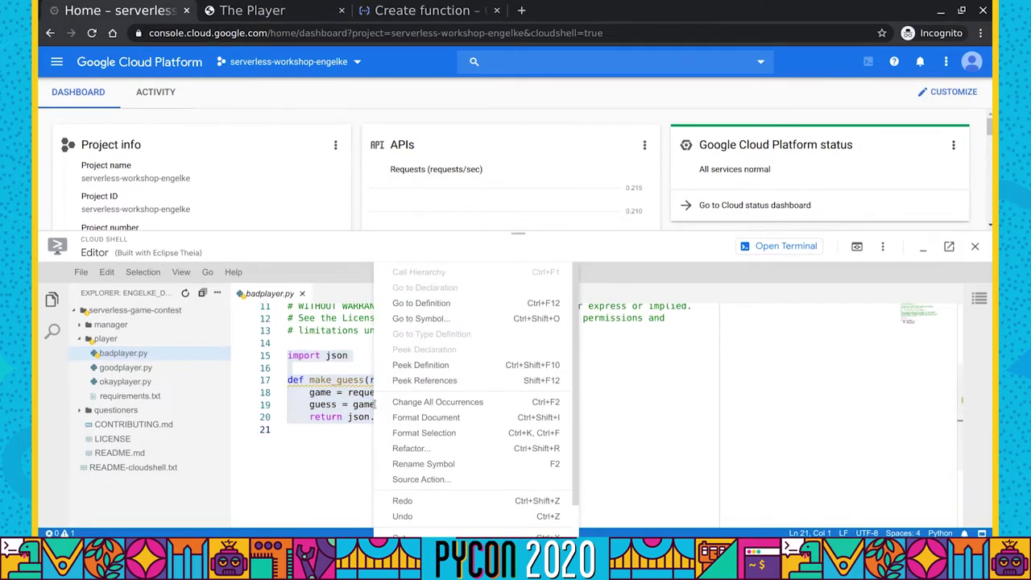
{"action": "scroll", "coordinate": [410, 499], "scroll_direction": "down", "scroll_amount": 1}
{"action": "left_click", "coordinate": [402, 514]}
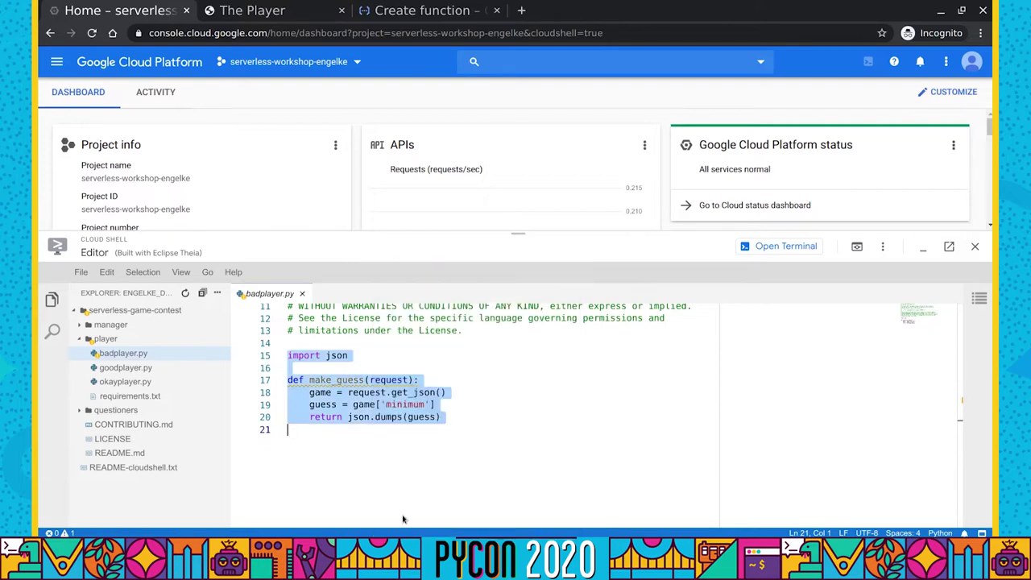
- Replace the hello_world template in main.py with the copied make_guess code
{"action": "left_click", "coordinate": [374, 11]}
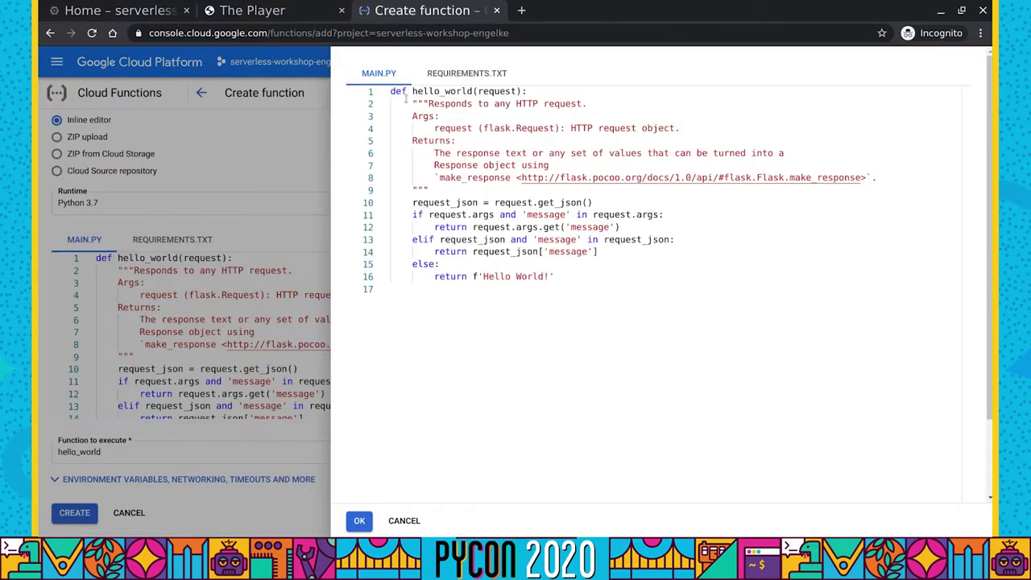
{"action": "left_click_drag", "start_coordinate": [390, 95], "coordinate": [615, 376]}
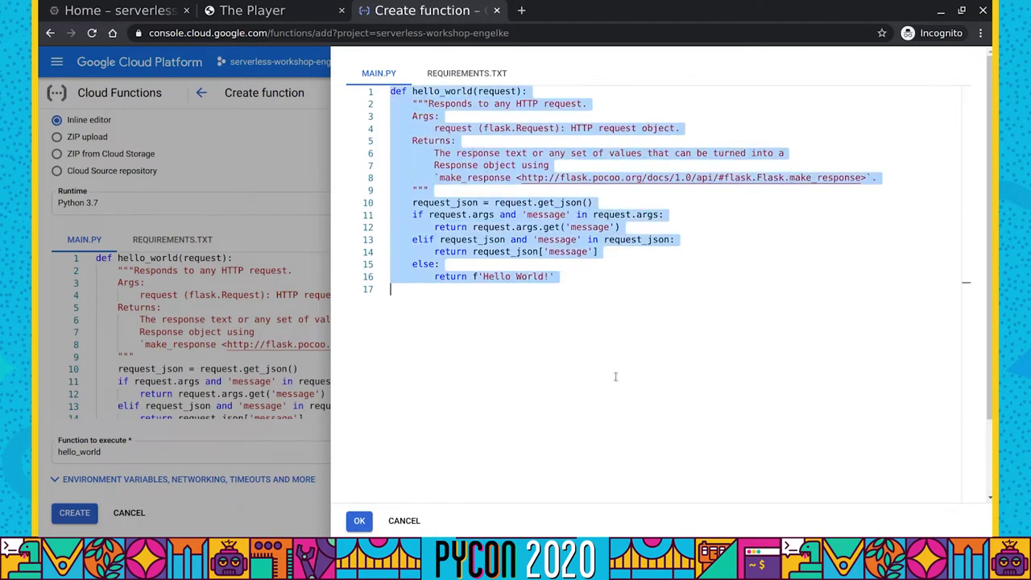
{"action": "key", "text": "BackSpace"}
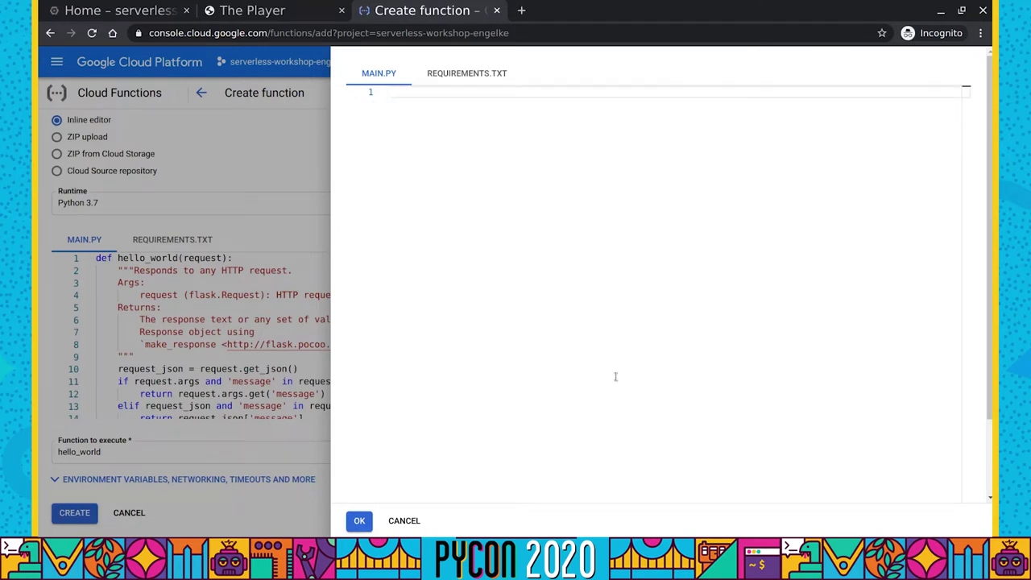
{"action": "right_click", "coordinate": [434, 114]}
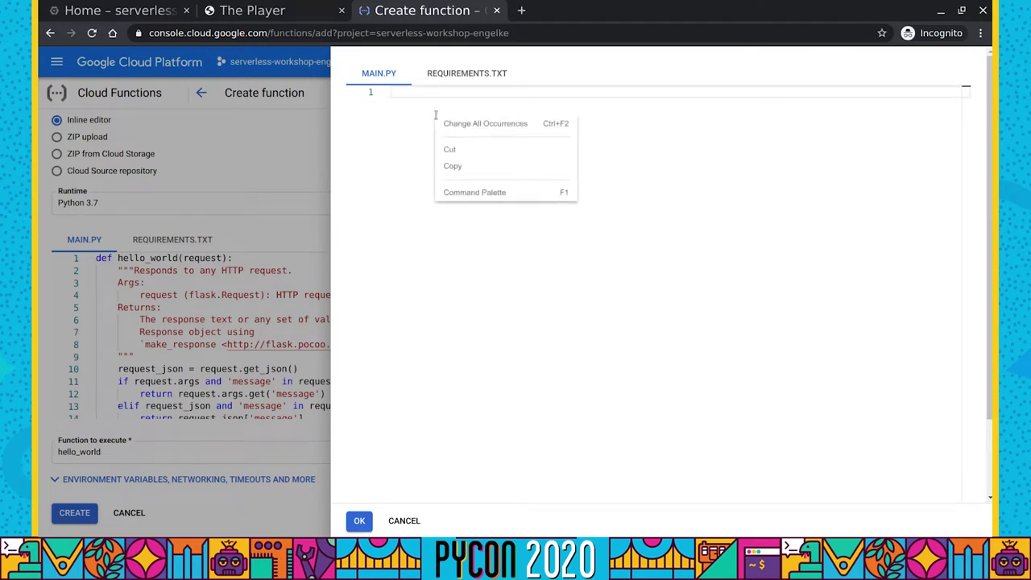
{"action": "left_click", "coordinate": [406, 124]}
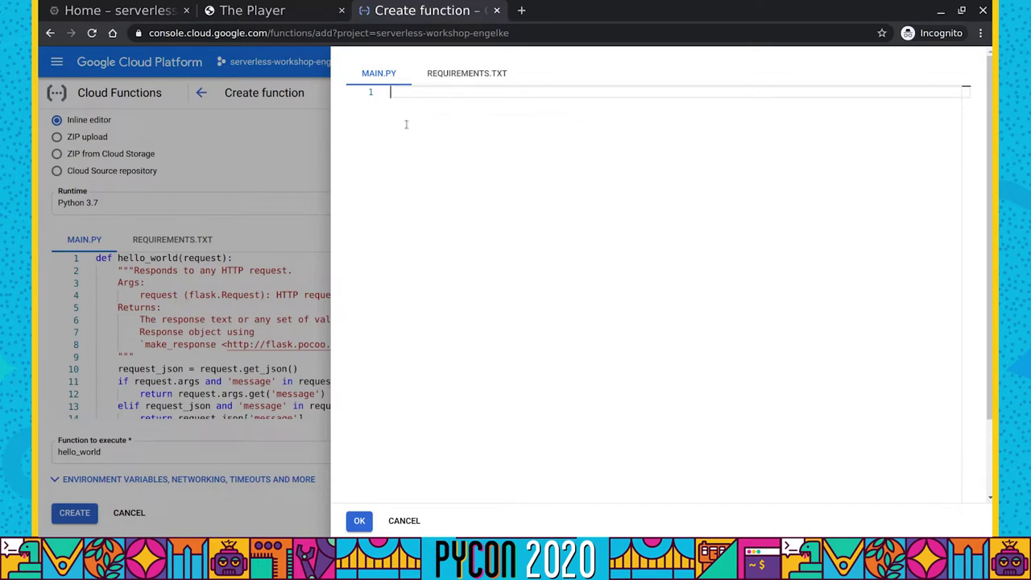
{"action": "key", "text": "ctrl+v"}
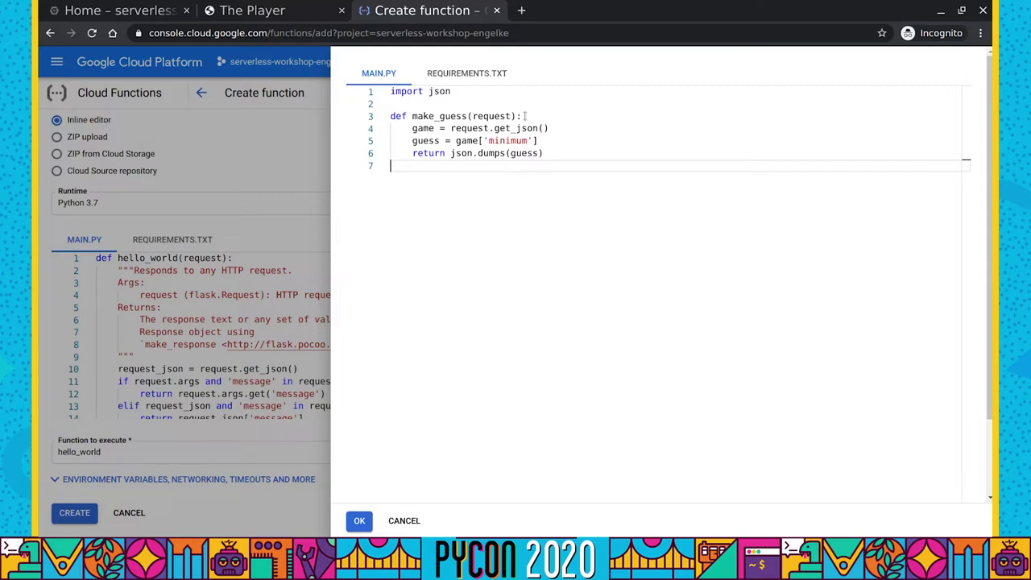
- Review requirements.txt unchanged, then confirm the new main.py code with OK
{"action": "left_click", "coordinate": [477, 75]}
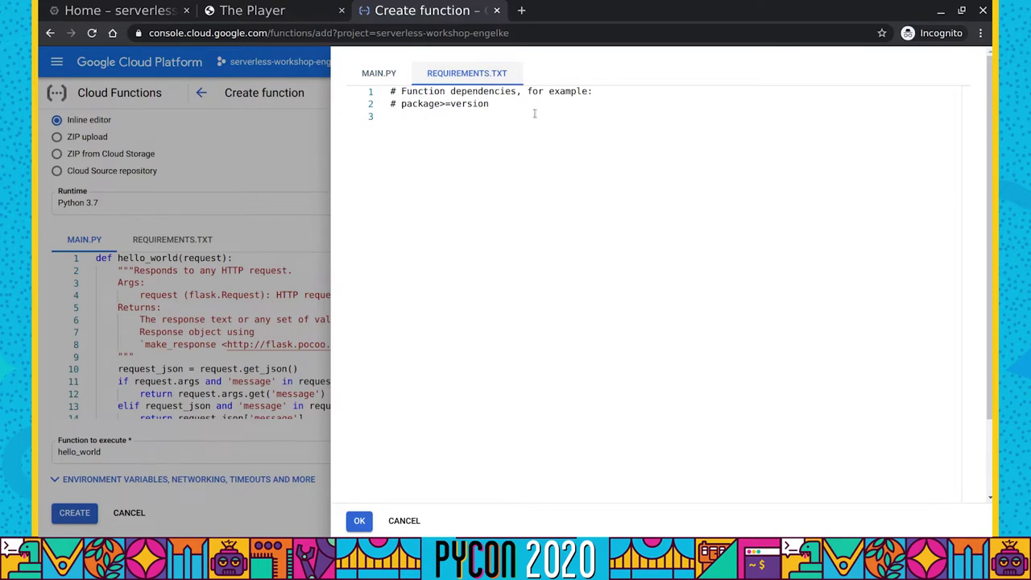
{"action": "left_click", "coordinate": [377, 75]}
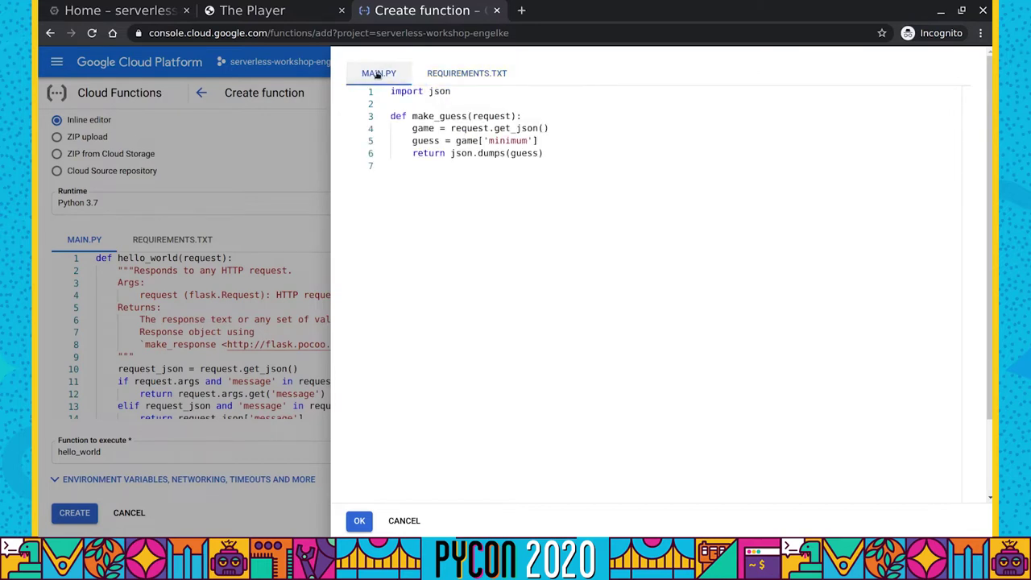
{"action": "left_click", "coordinate": [359, 521]}
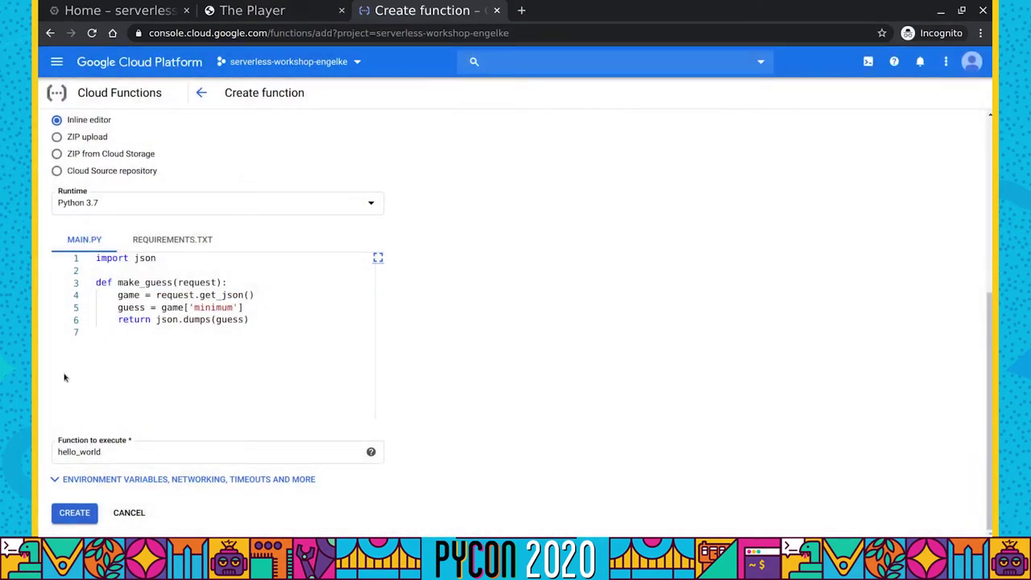
- Change the function to execute from hello_world to make_guess
{"action": "double_click", "coordinate": [138, 284]}
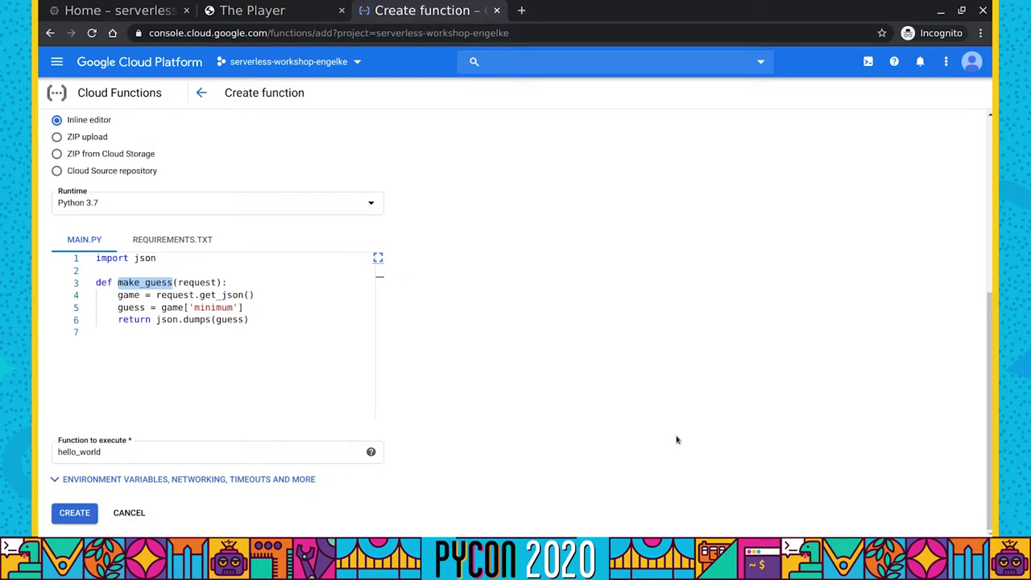
{"action": "left_click", "coordinate": [140, 453]}
{"action": "double_click", "coordinate": [141, 453]}
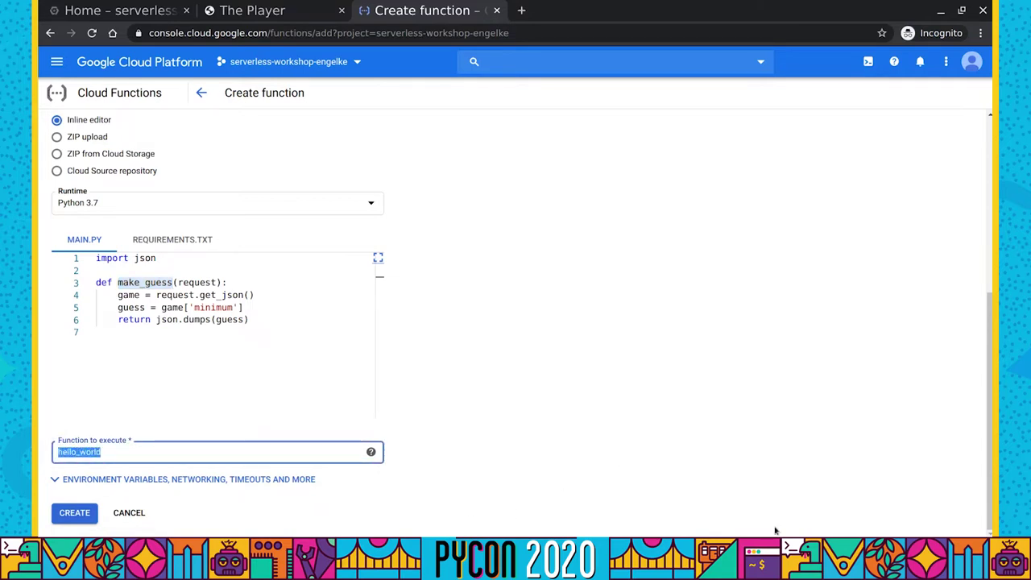
{"action": "type", "text": "make_guess"}
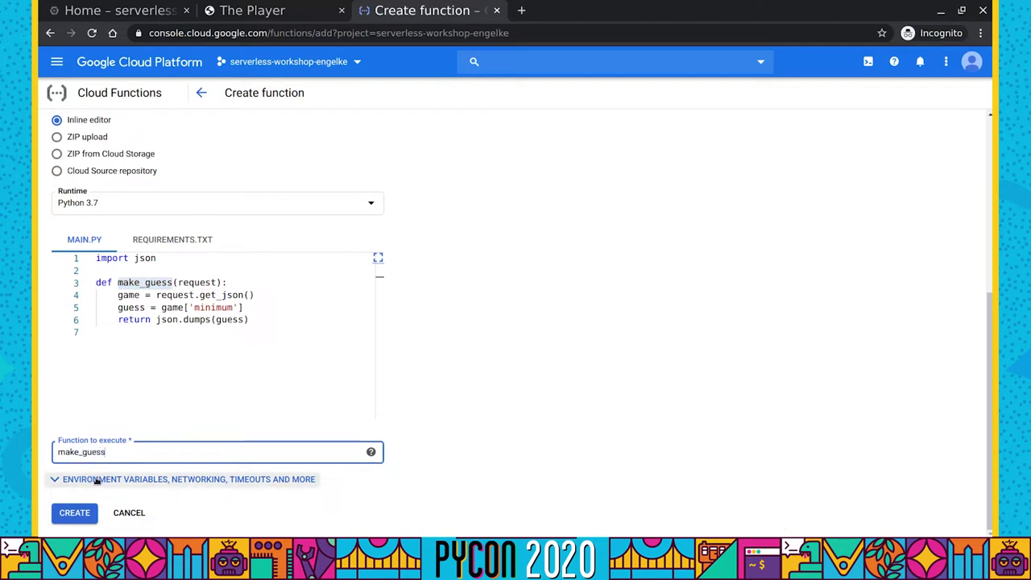
- Expand the advanced options and create the player function to start its deployment
{"action": "left_click", "coordinate": [96, 481]}
{"action": "scroll", "coordinate": [685, 347], "scroll_direction": "down", "scroll_amount": 6}
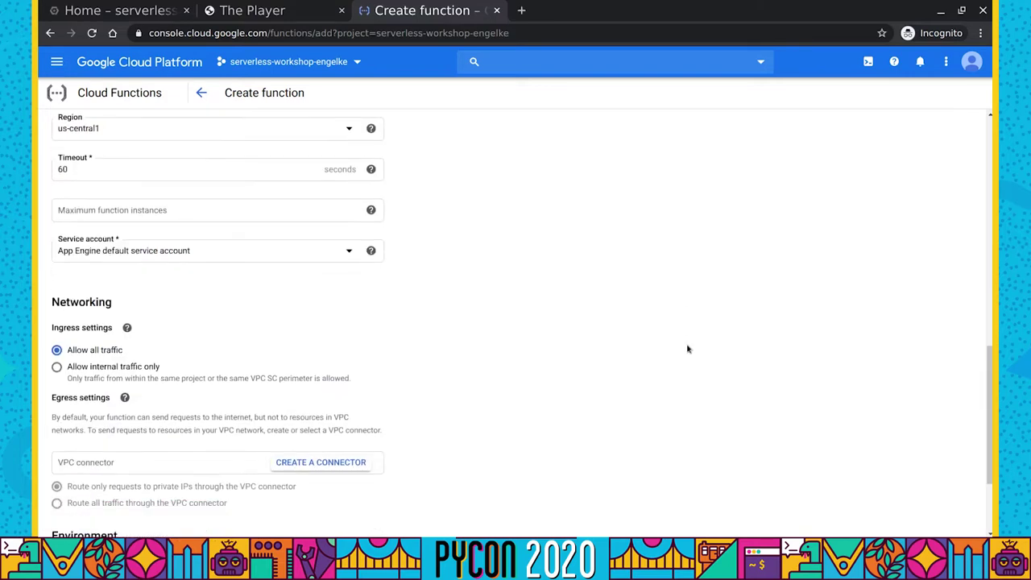
{"action": "scroll", "coordinate": [687, 349], "scroll_direction": "down", "scroll_amount": 2}
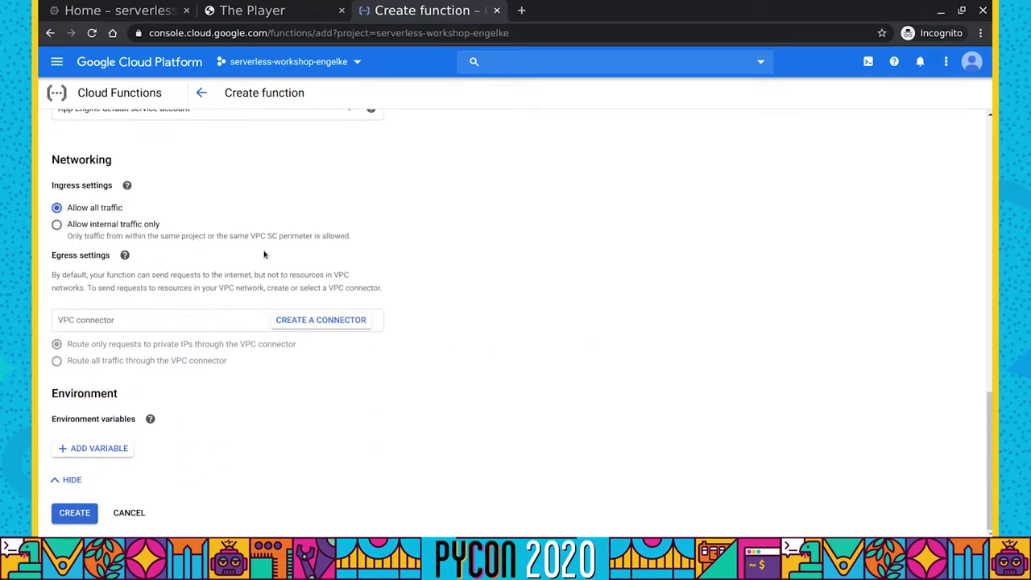
{"action": "left_click", "coordinate": [81, 516]}
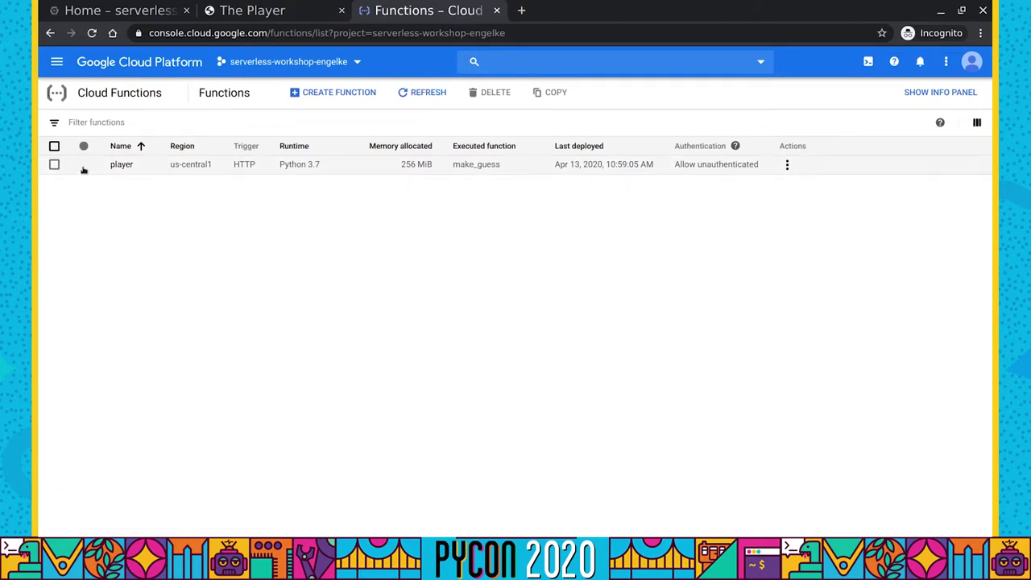
- Wait on the Functions list while the player function deploys
{"action": "mouse_move", "coordinate": [84, 168]}
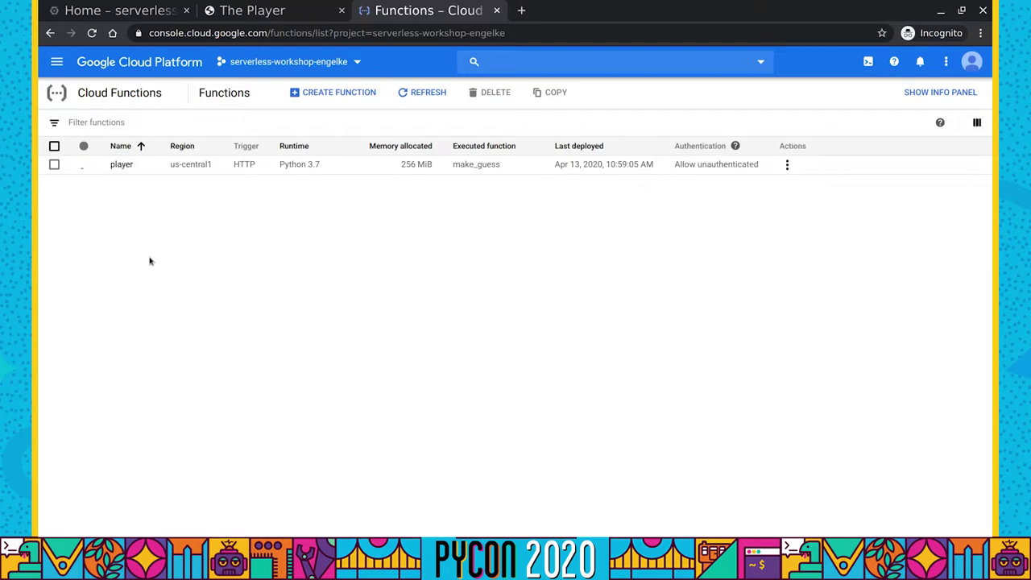
- Copy the sample request JSON from the codelab's 'Test the function' section, then return to the console tab
{"action": "left_click", "coordinate": [270, 15]}
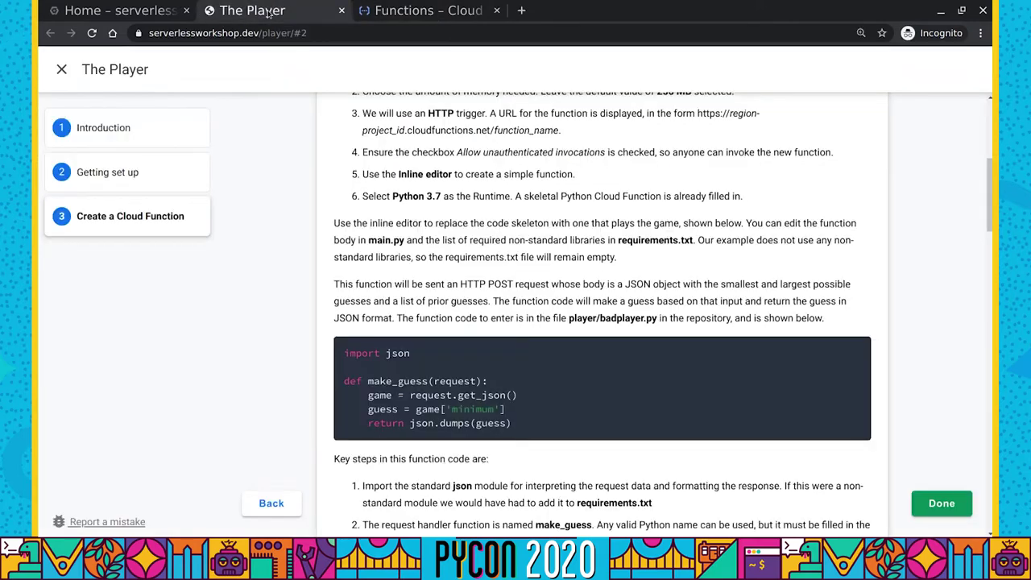
{"action": "scroll", "coordinate": [773, 286], "scroll_direction": "down", "scroll_amount": 6}
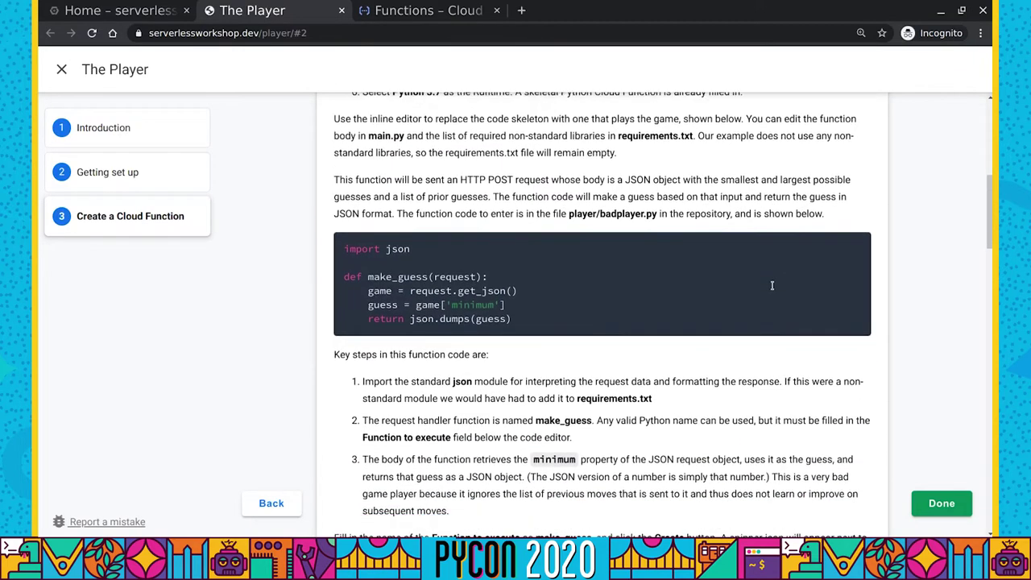
{"action": "scroll", "coordinate": [815, 268], "scroll_direction": "down", "scroll_amount": 3}
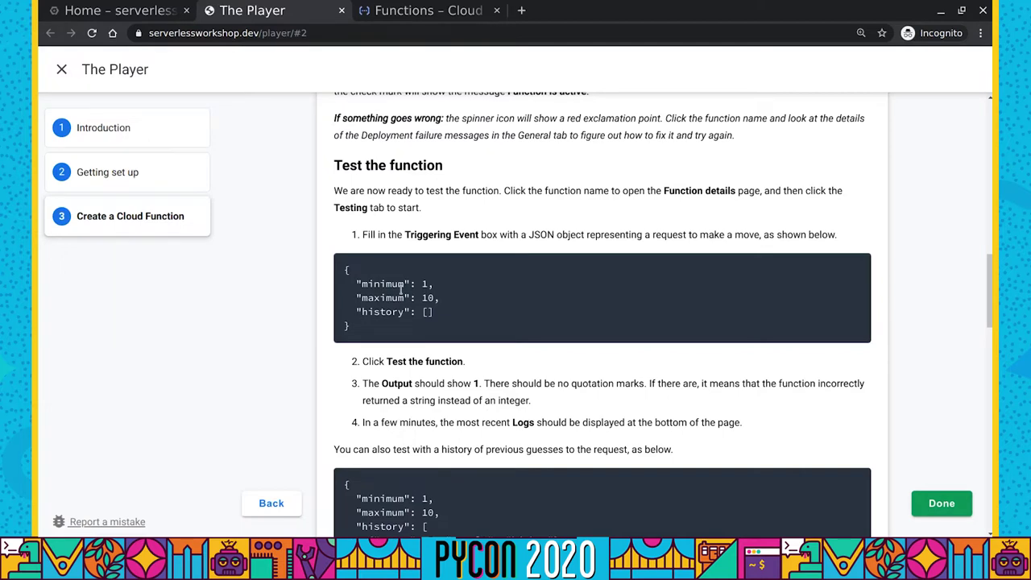
{"action": "left_click_drag", "start_coordinate": [345, 270], "coordinate": [352, 335]}
{"action": "key", "text": "ctrl+c"}
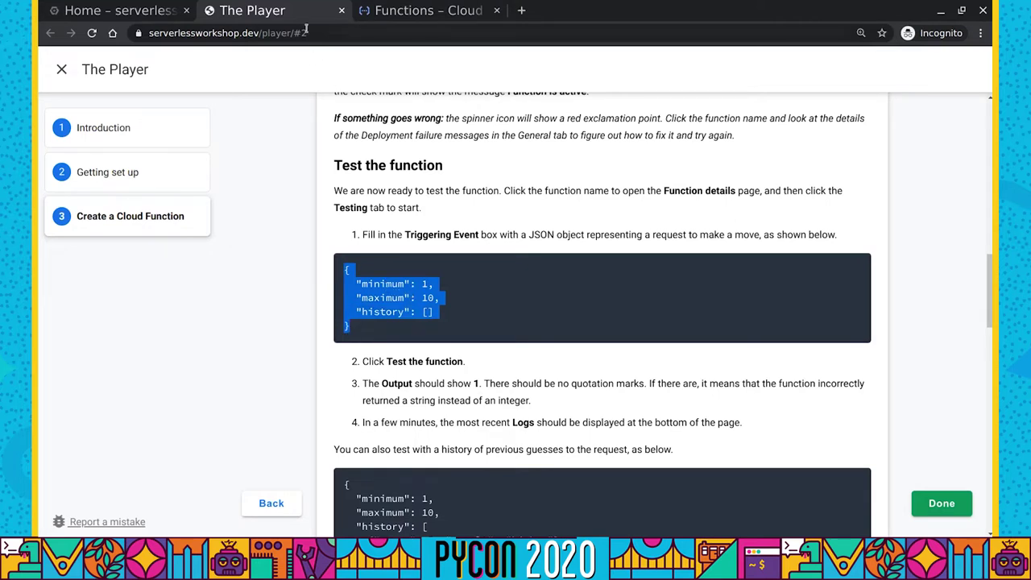
{"action": "left_click", "coordinate": [114, 10]}
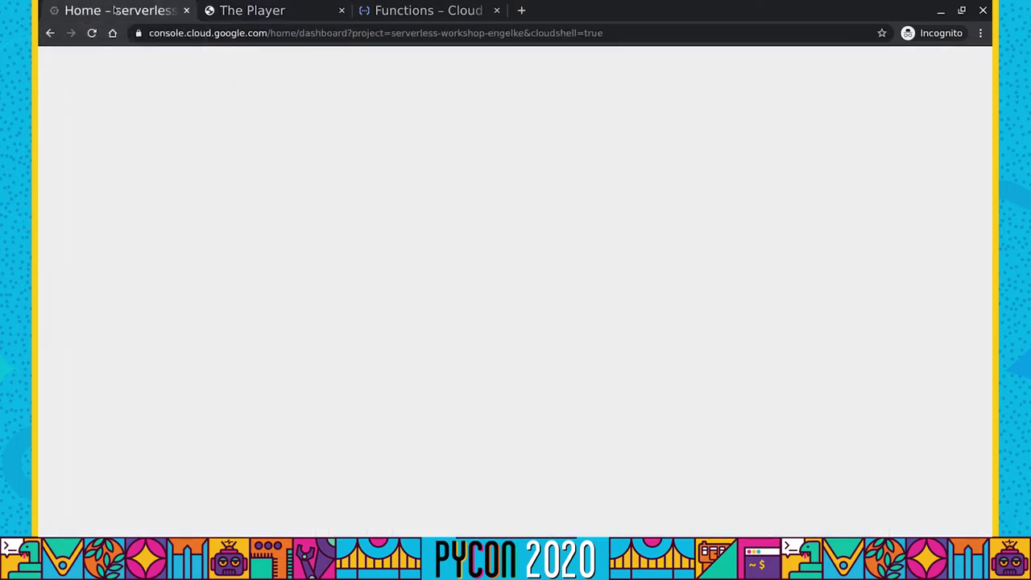
- Open the player function's details and try its trigger URL in a new tab, closing the error page
{"action": "left_click", "coordinate": [426, 10]}
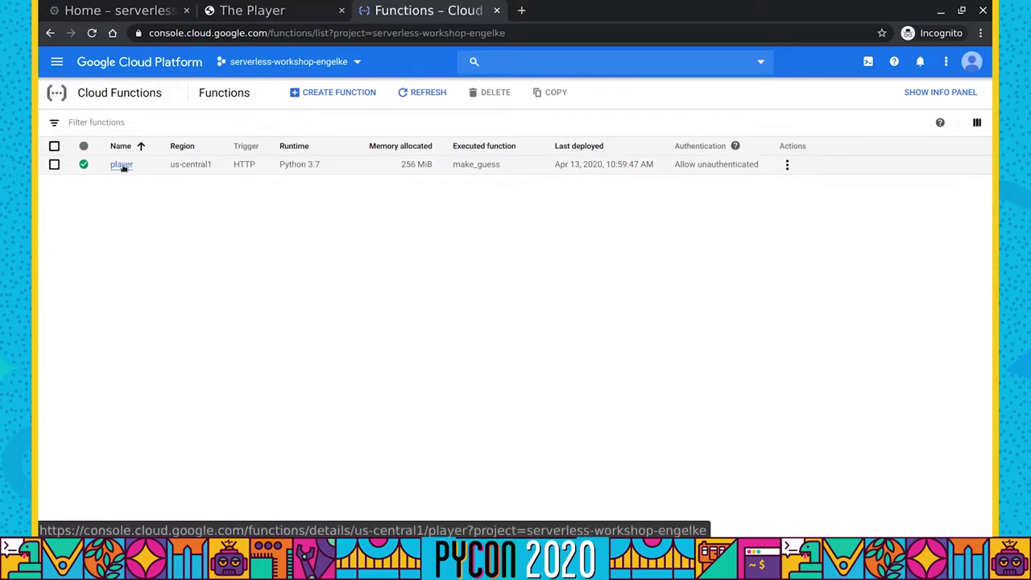
{"action": "left_click", "coordinate": [122, 166]}
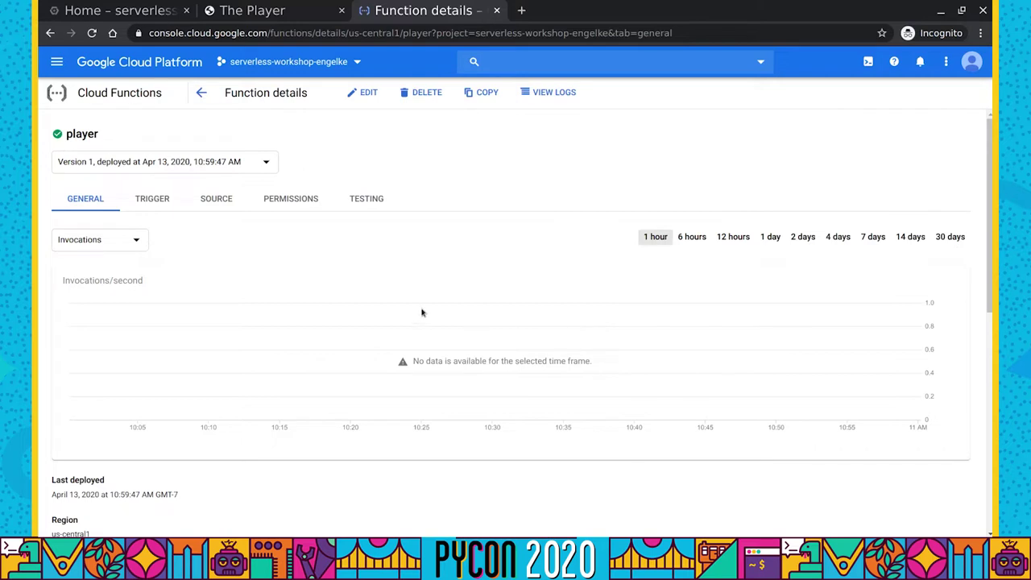
{"action": "left_click", "coordinate": [168, 201]}
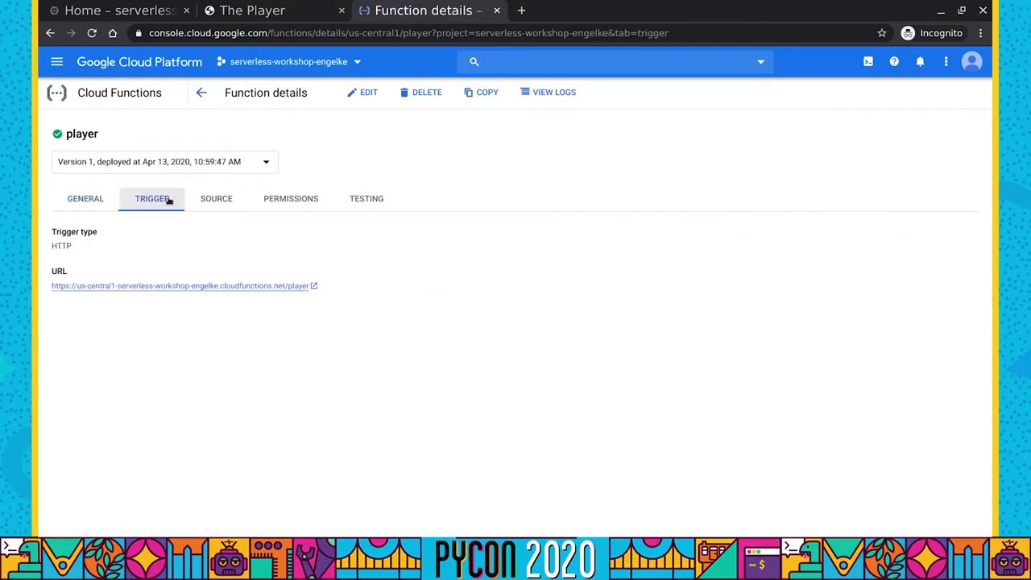
{"action": "left_click", "coordinate": [275, 287]}
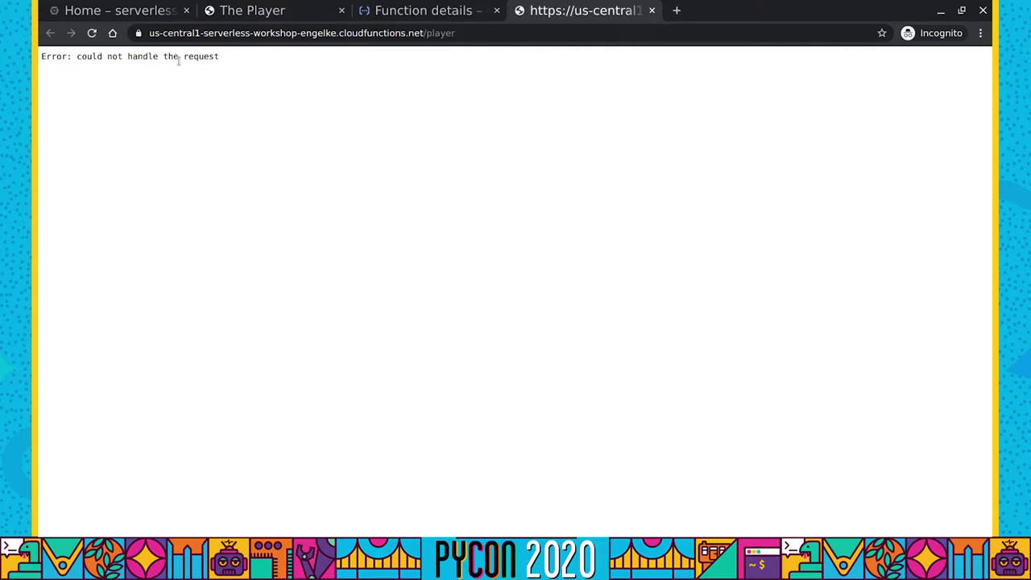
{"action": "left_click", "coordinate": [653, 11]}
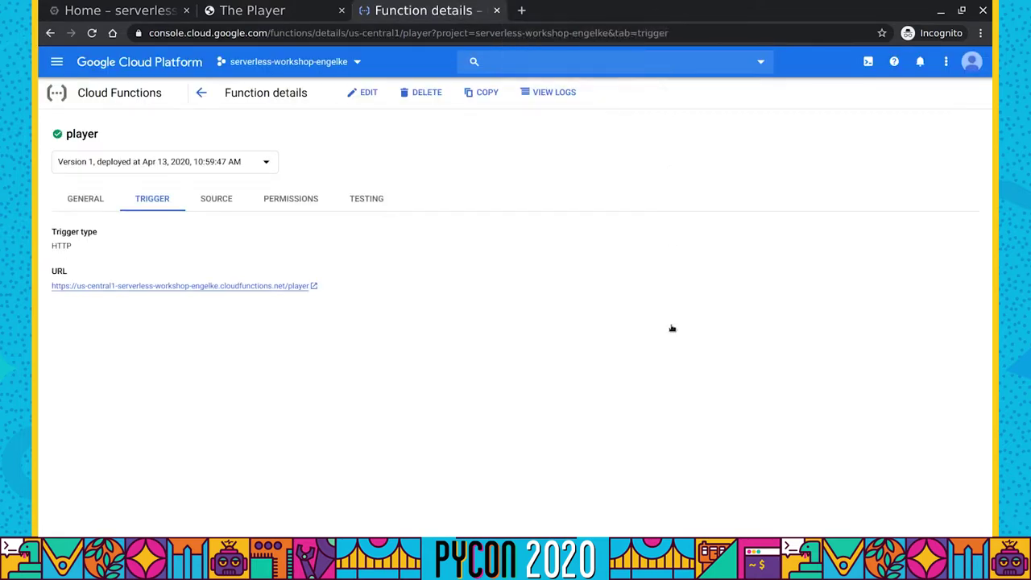
- Review the player function's source and permissions, ending on the Testing tab
{"action": "left_click", "coordinate": [216, 202]}
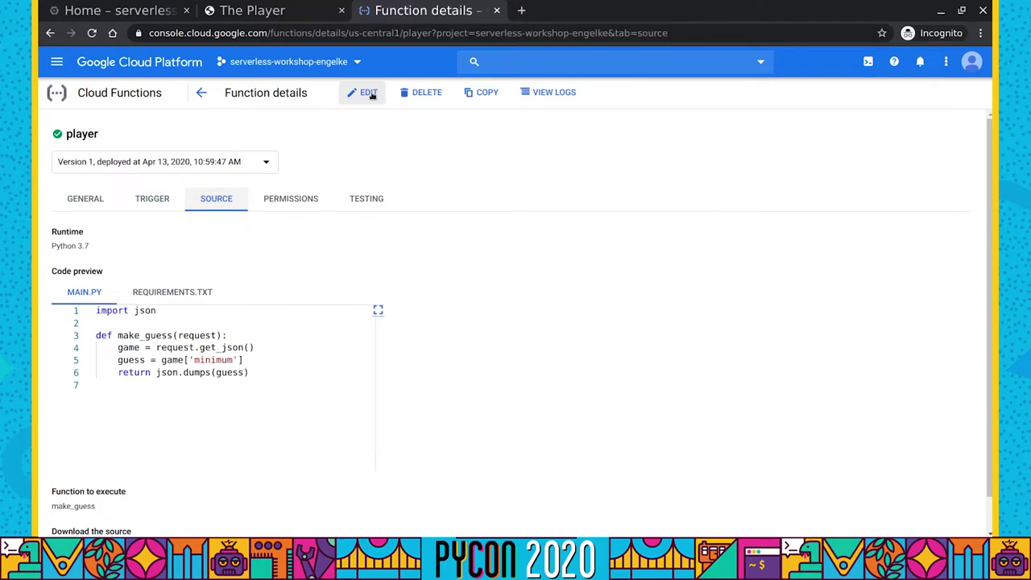
{"action": "left_click", "coordinate": [368, 98]}
{"action": "left_click", "coordinate": [287, 206]}
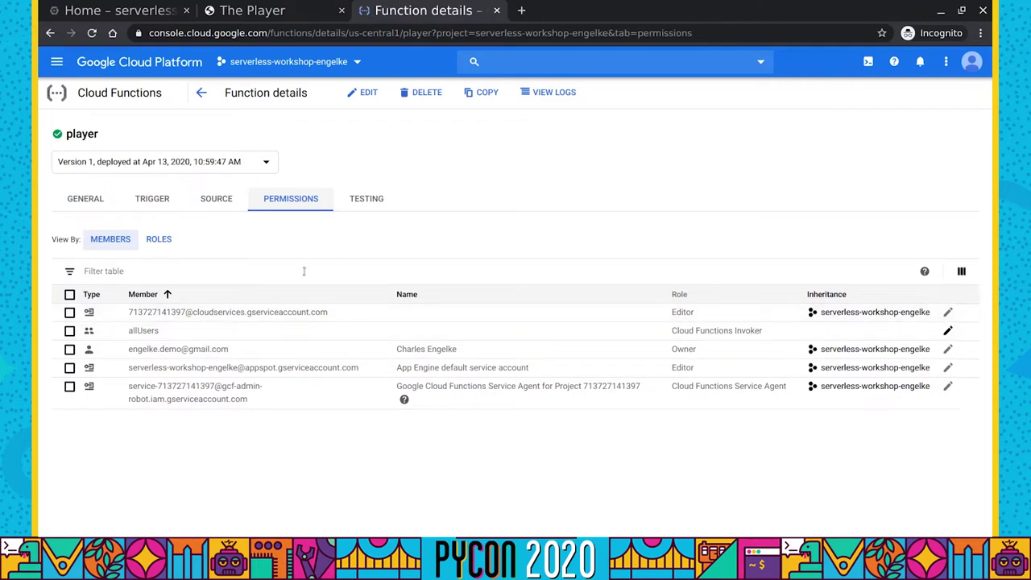
{"action": "left_click", "coordinate": [372, 203]}
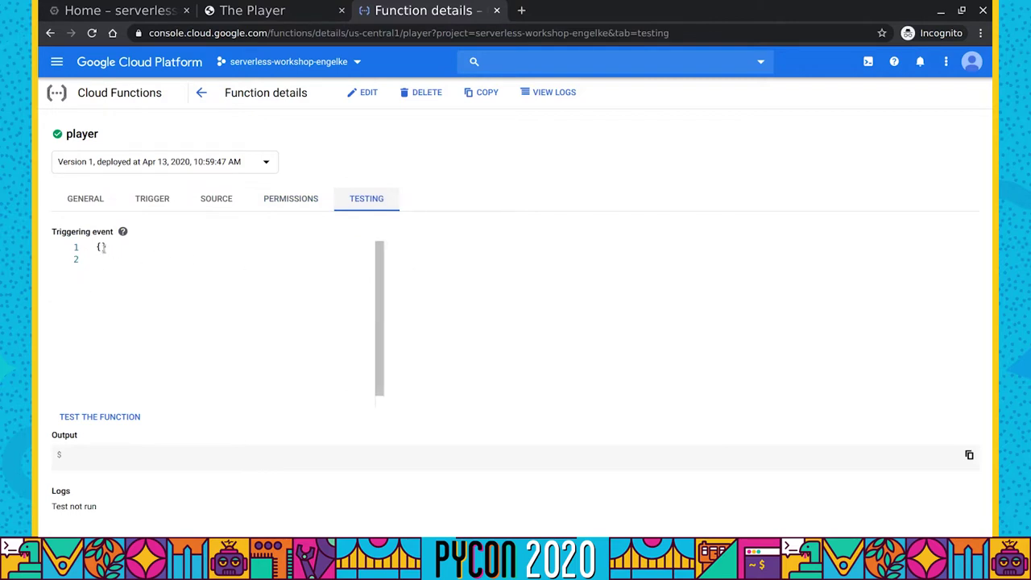
- Test the function with minimum 1, maximum 10 and empty history, getting output 1
{"action": "left_click_drag", "start_coordinate": [115, 247], "coordinate": [46, 247]}
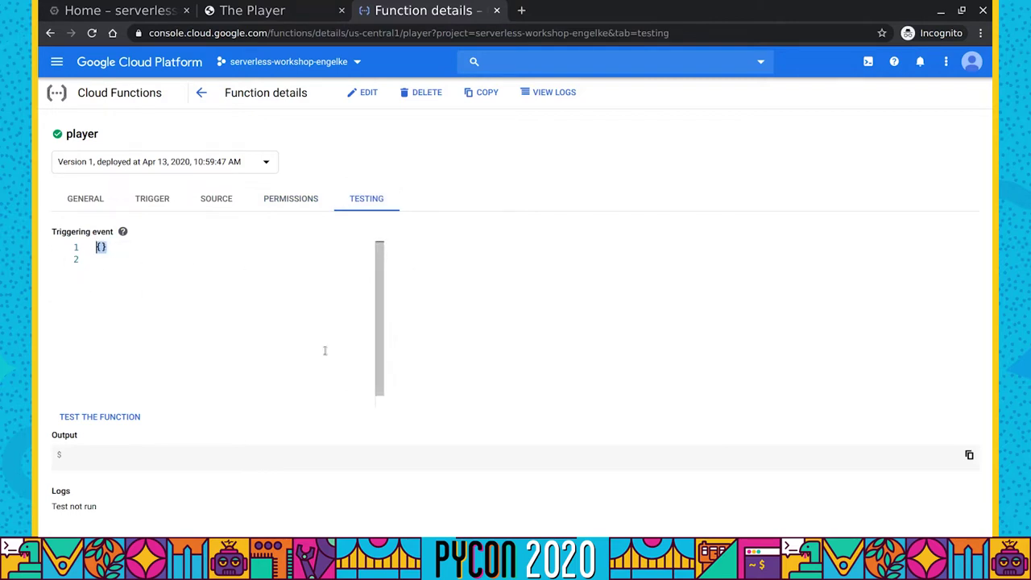
{"action": "key", "text": "BackSpace"}
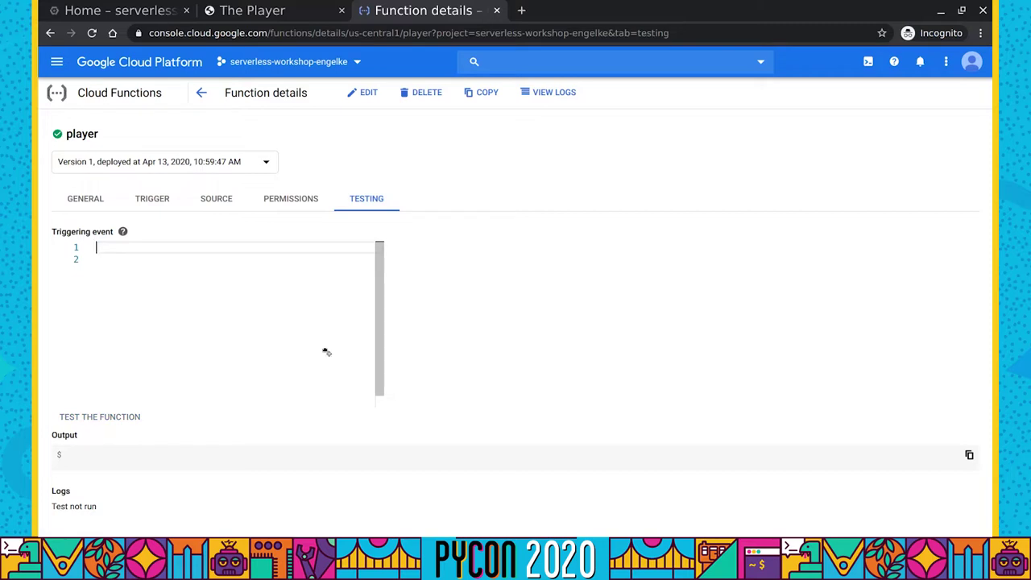
{"action": "key", "text": "ctrl+v"}
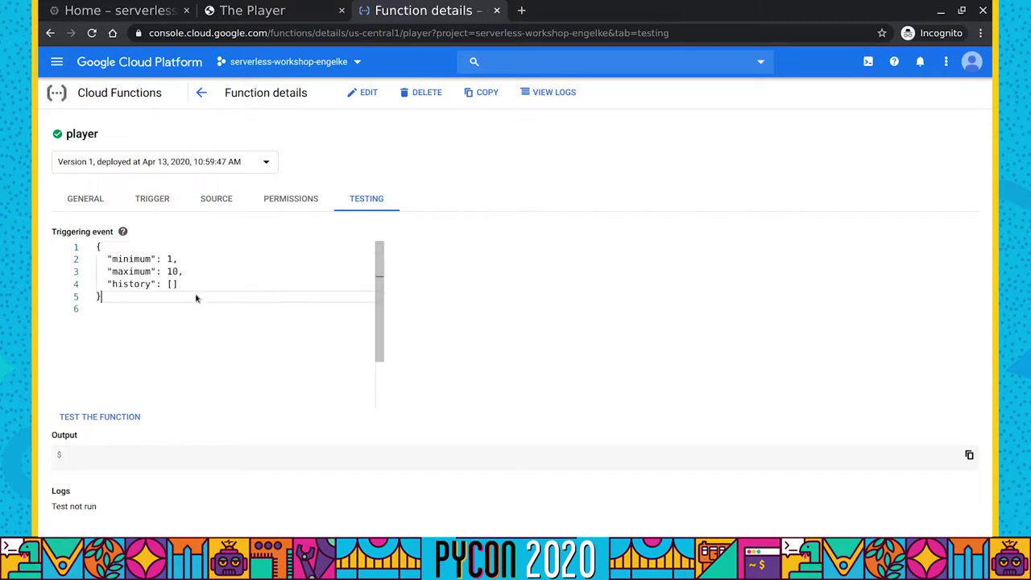
{"action": "left_click", "coordinate": [111, 417]}
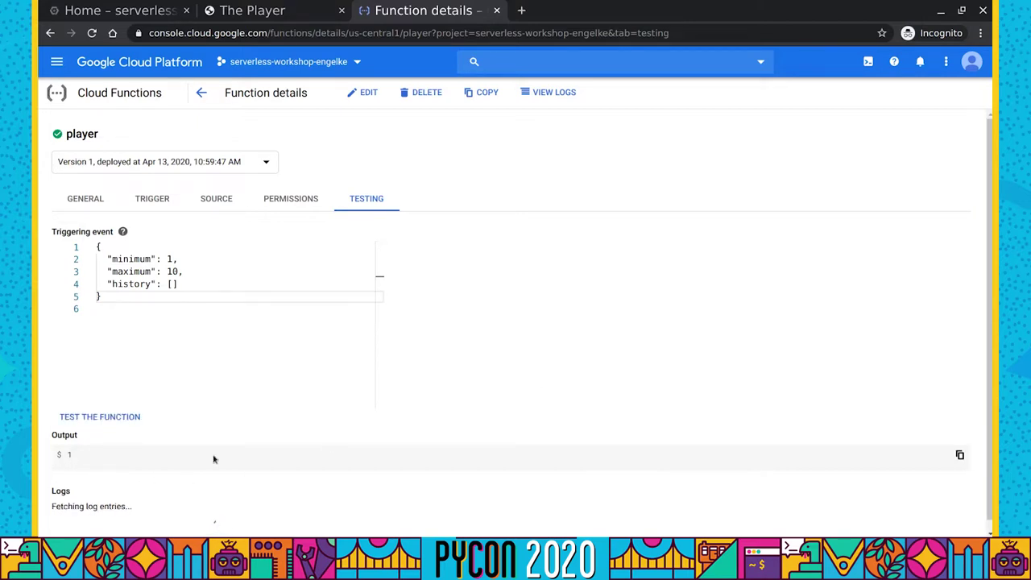
{"action": "scroll", "coordinate": [520, 410], "scroll_direction": "down", "scroll_amount": 1}
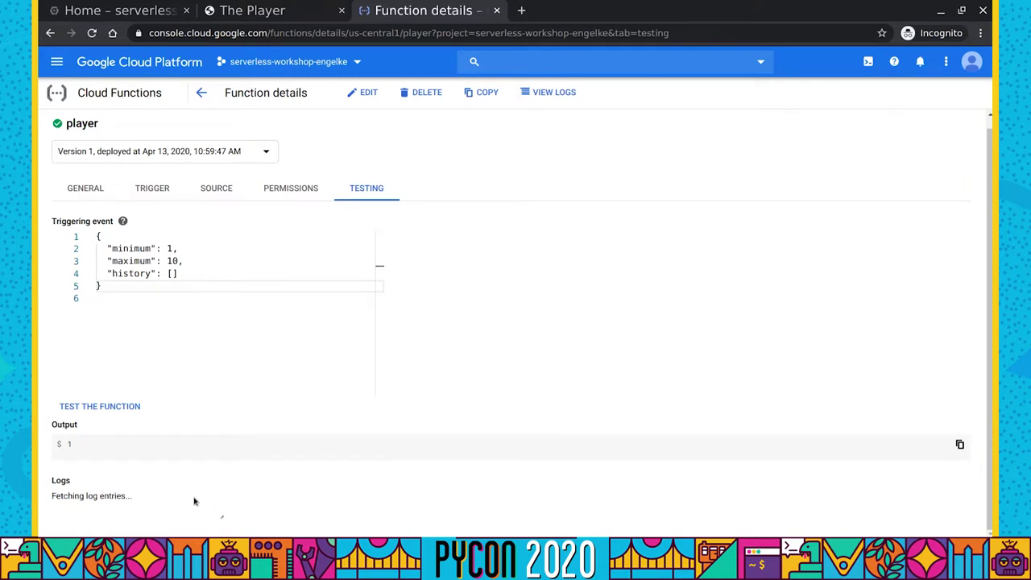
- Copy the tutorial's request JSON that includes a guess history, then return to the testing page
{"action": "left_click", "coordinate": [244, 13]}
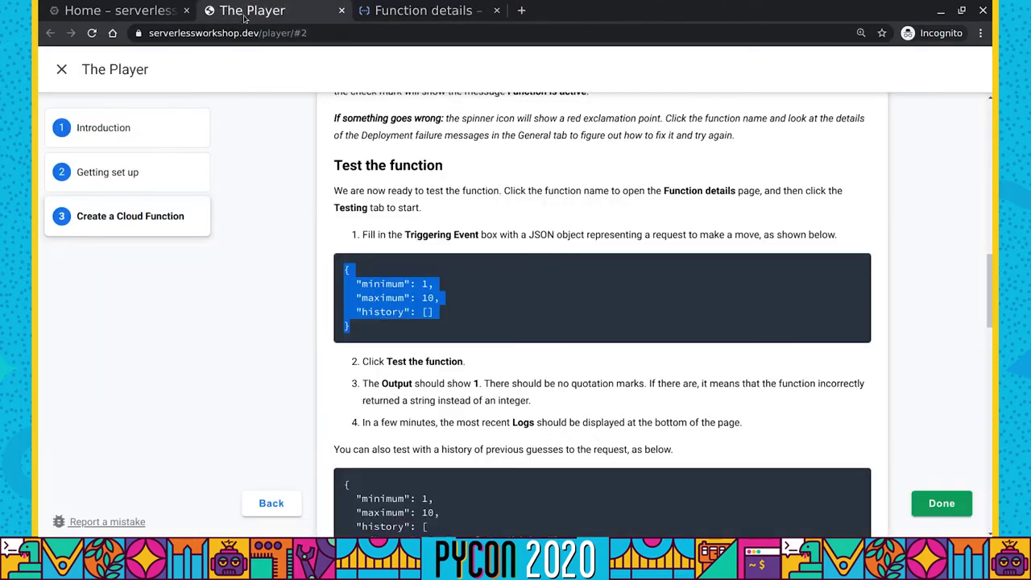
{"action": "left_click", "coordinate": [777, 311]}
{"action": "scroll", "coordinate": [697, 268], "scroll_direction": "down", "scroll_amount": 1}
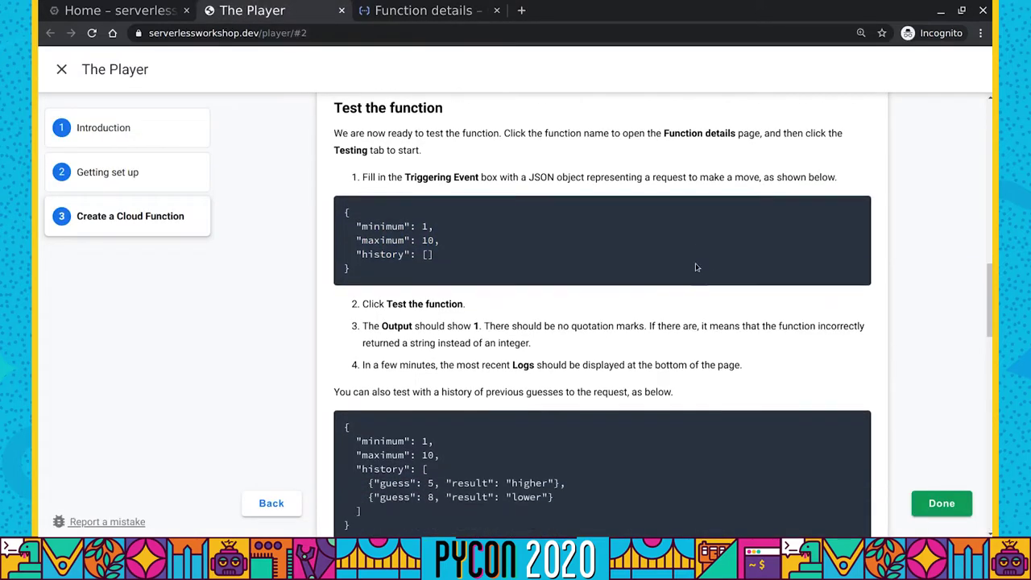
{"action": "scroll", "coordinate": [697, 267], "scroll_direction": "down", "scroll_amount": 2}
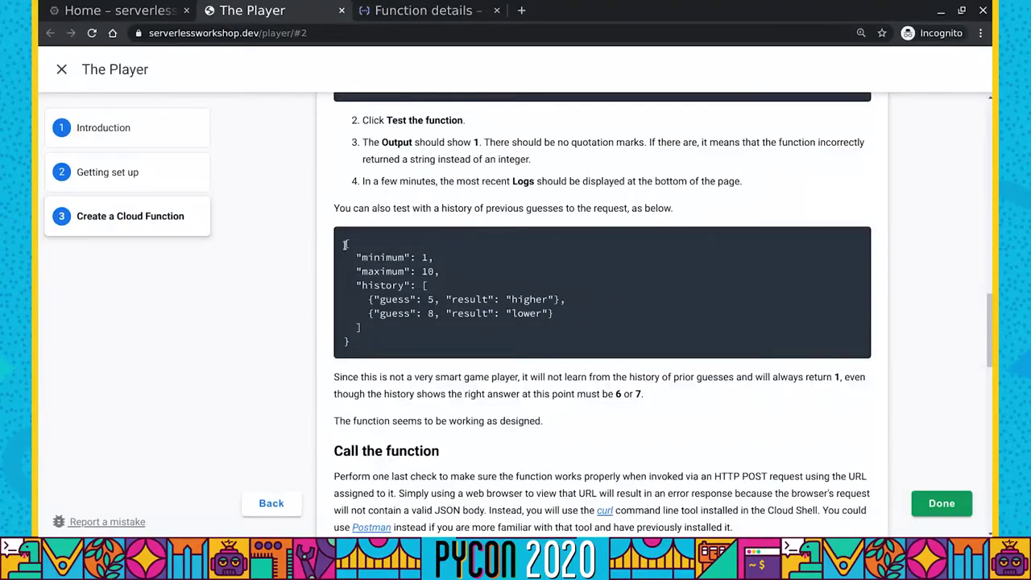
{"action": "left_click_drag", "start_coordinate": [345, 244], "coordinate": [367, 348]}
{"action": "key", "text": "ctrl+c"}
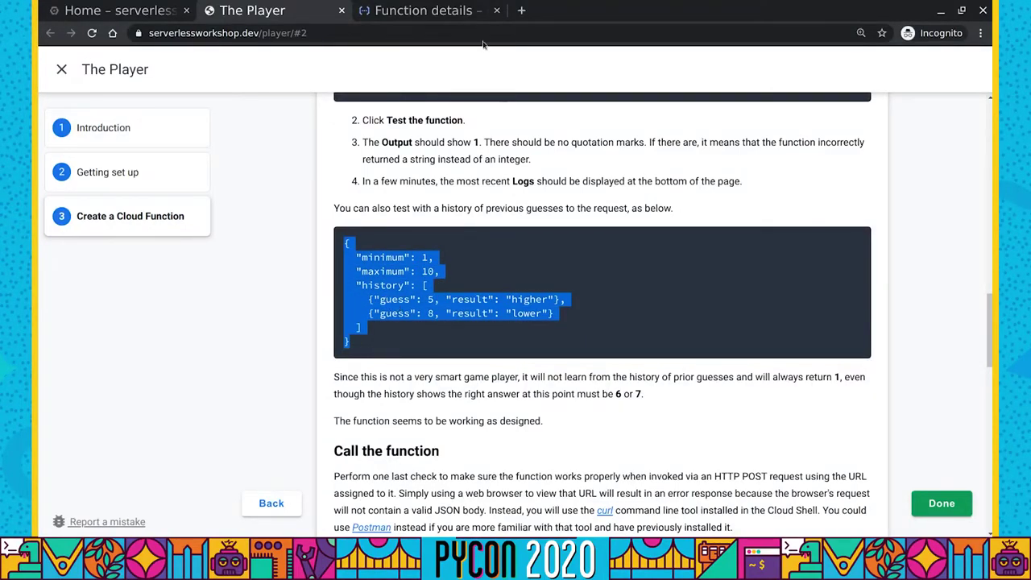
{"action": "left_click", "coordinate": [417, 13]}
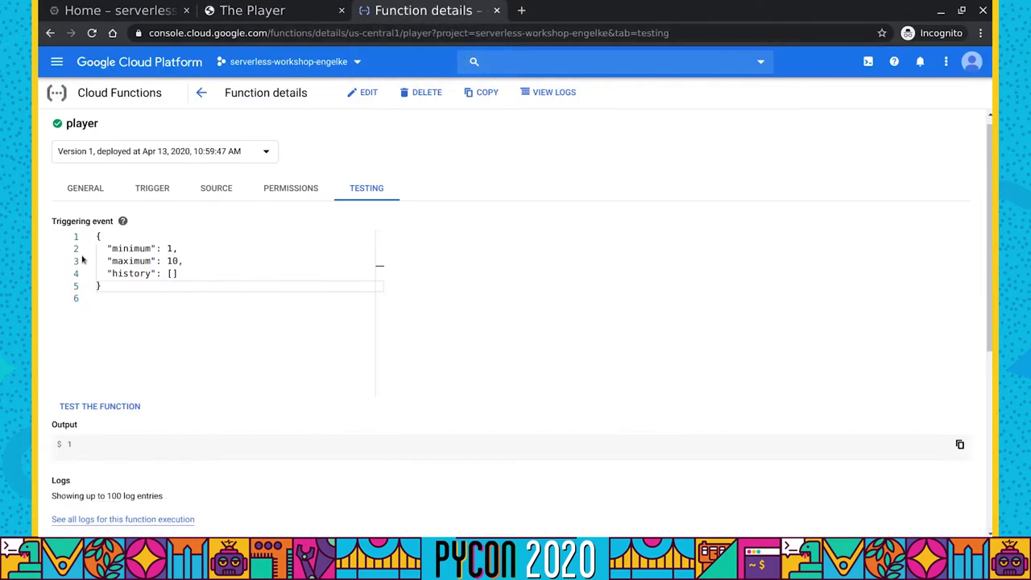
- Rerun the player function test using the request JSON with guess history
{"action": "left_click_drag", "start_coordinate": [97, 236], "coordinate": [122, 327]}
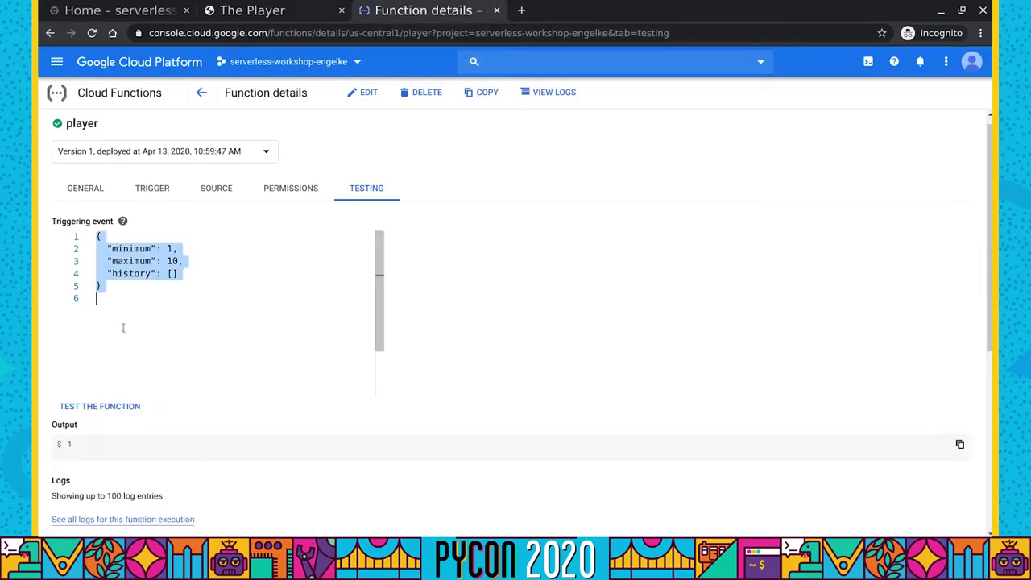
{"action": "key", "text": "BackSpace"}
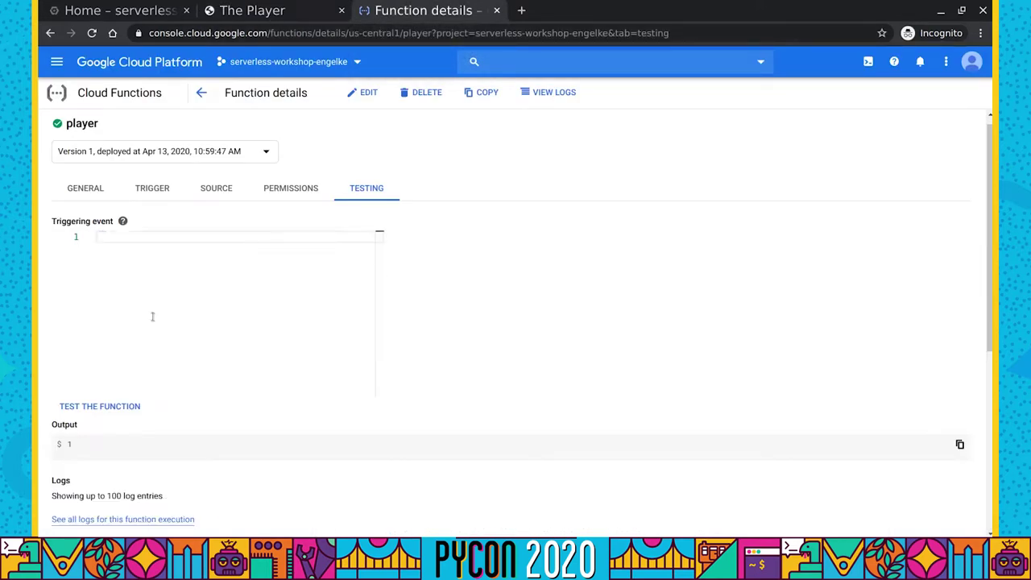
{"action": "key", "text": "ctrl+v"}
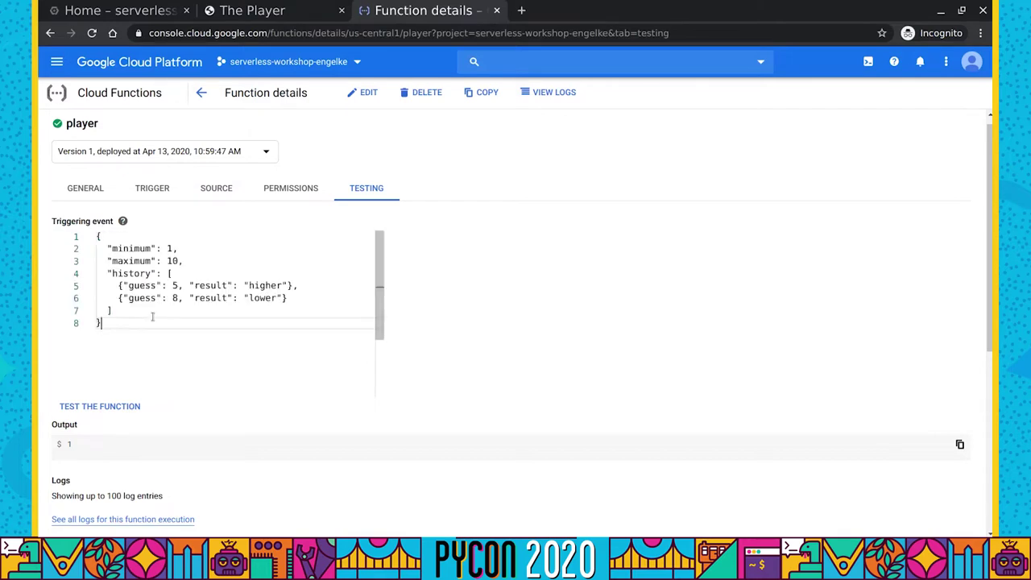
{"action": "left_click", "coordinate": [70, 406]}
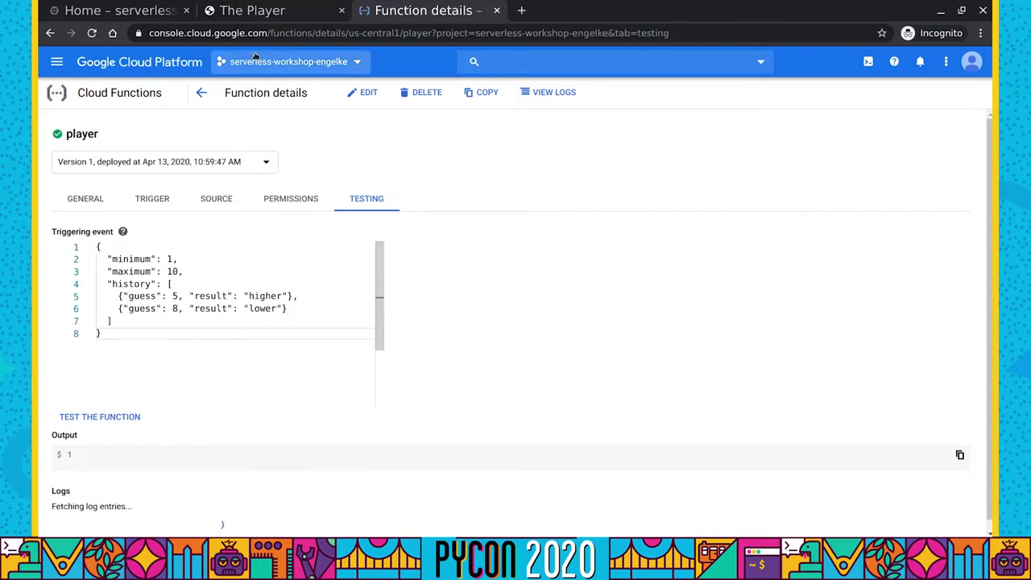
- Scroll the codelab down to the 'Call the function' section with its curl POST command
{"action": "left_click", "coordinate": [266, 10]}
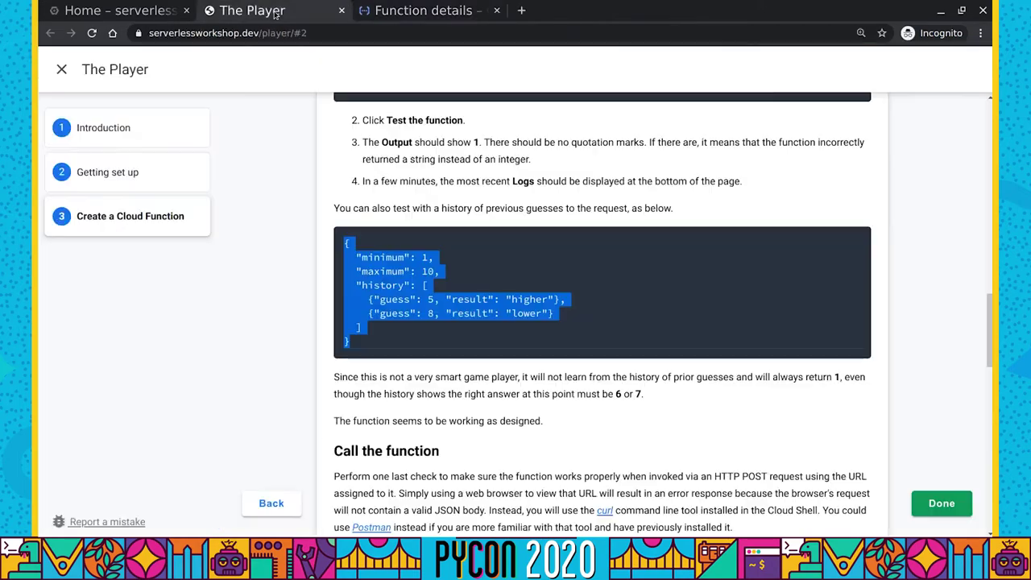
{"action": "left_click", "coordinate": [519, 413]}
{"action": "scroll", "coordinate": [702, 419], "scroll_direction": "down", "scroll_amount": 3}
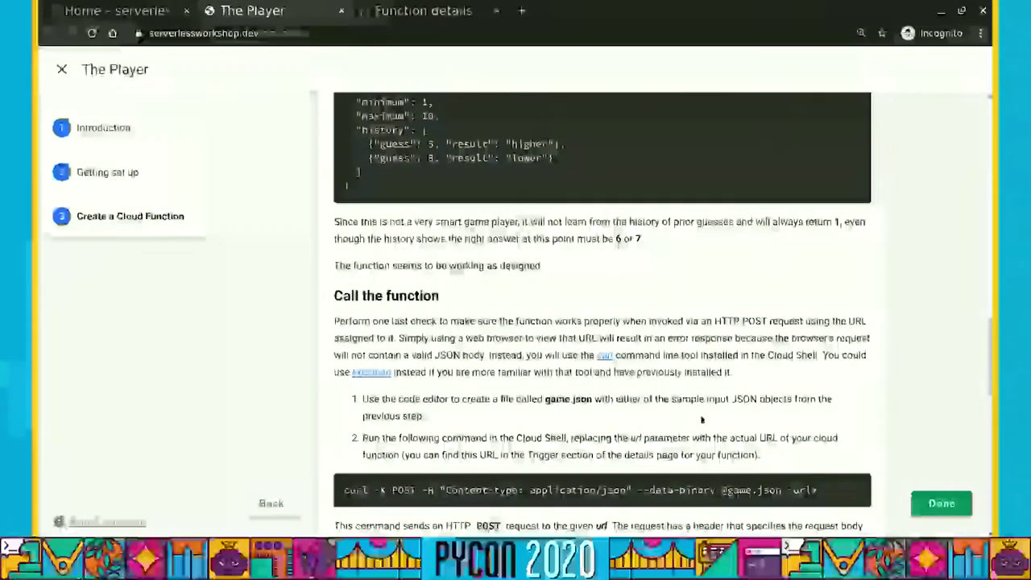
{"action": "scroll", "coordinate": [702, 419], "scroll_direction": "down", "scroll_amount": 2}
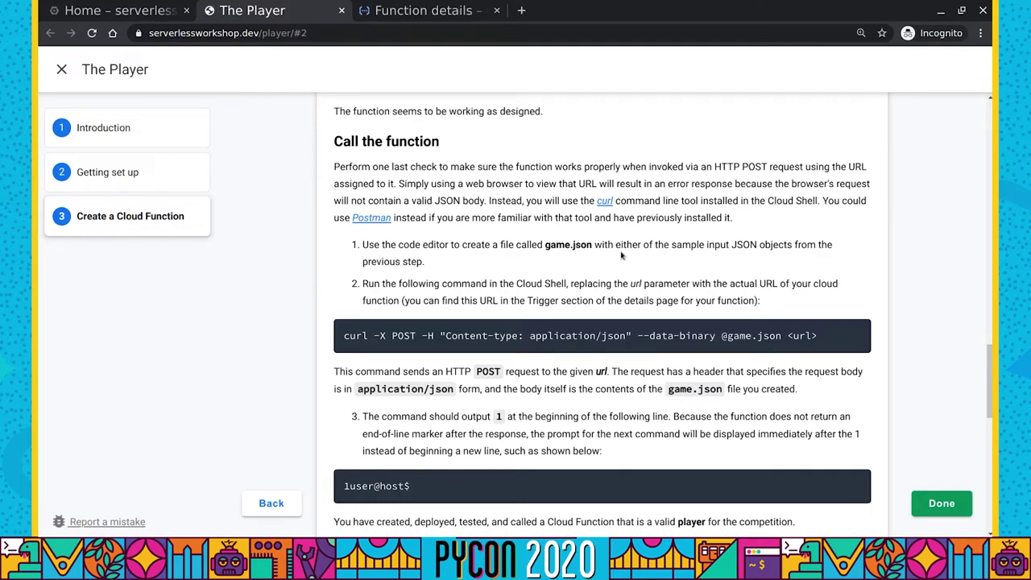
- Create game.json in the player folder and paste in the minimum 1, maximum 10, two-guess history JSON
{"action": "left_click", "coordinate": [112, 10]}
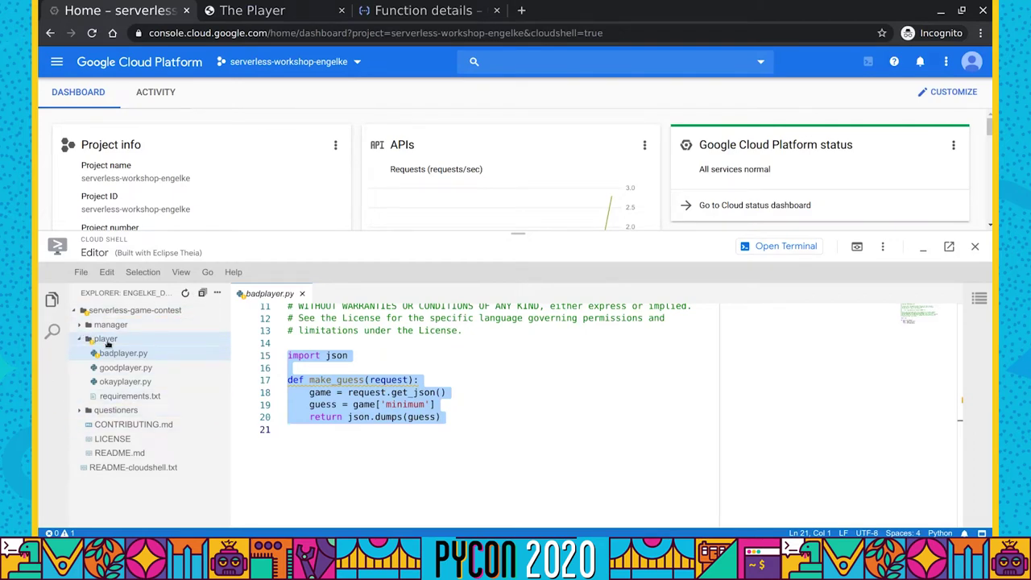
{"action": "right_click", "coordinate": [108, 344]}
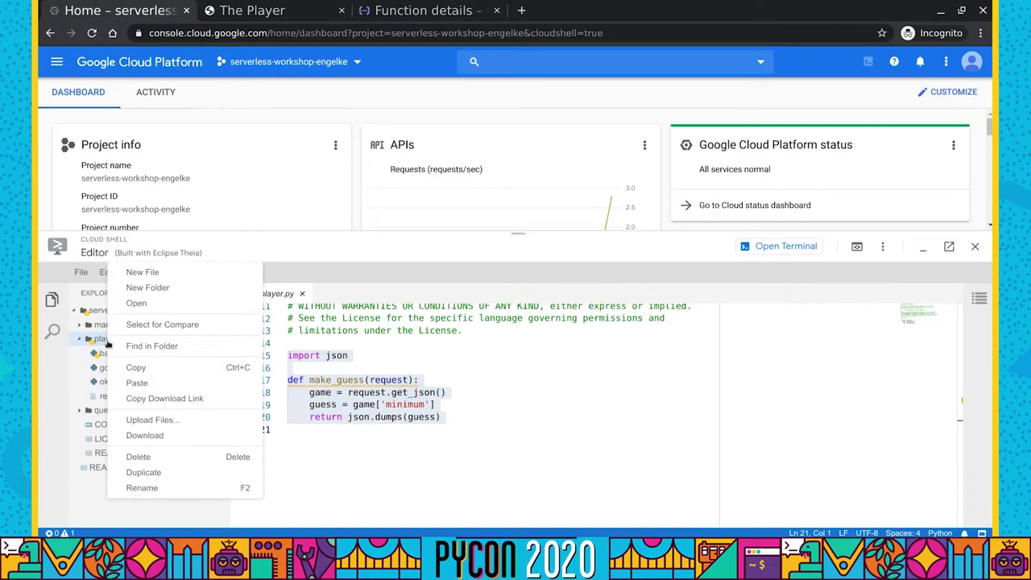
{"action": "left_click", "coordinate": [142, 272]}
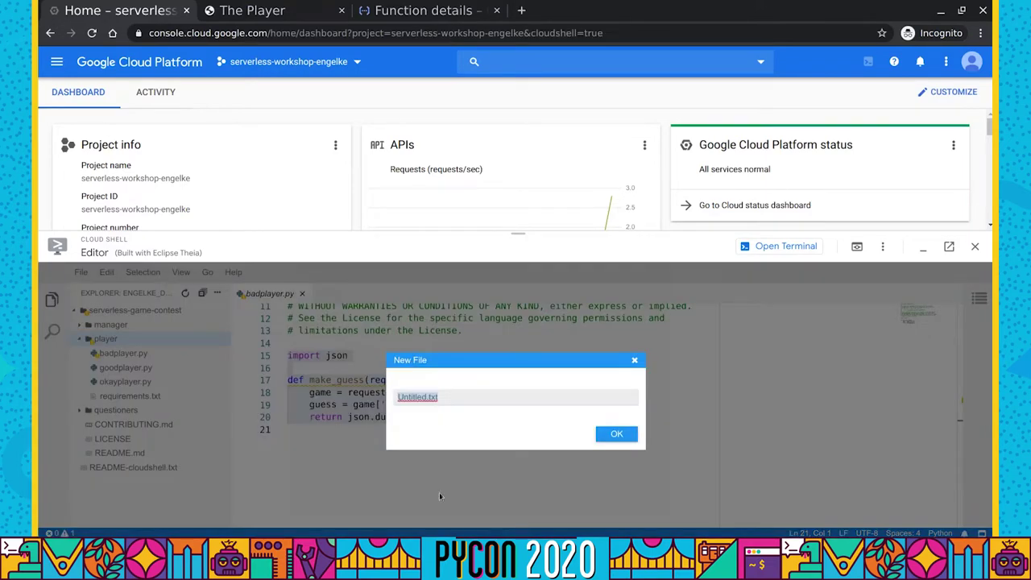
{"action": "type", "text": "guess.py"}
{"action": "key", "text": "Return"}
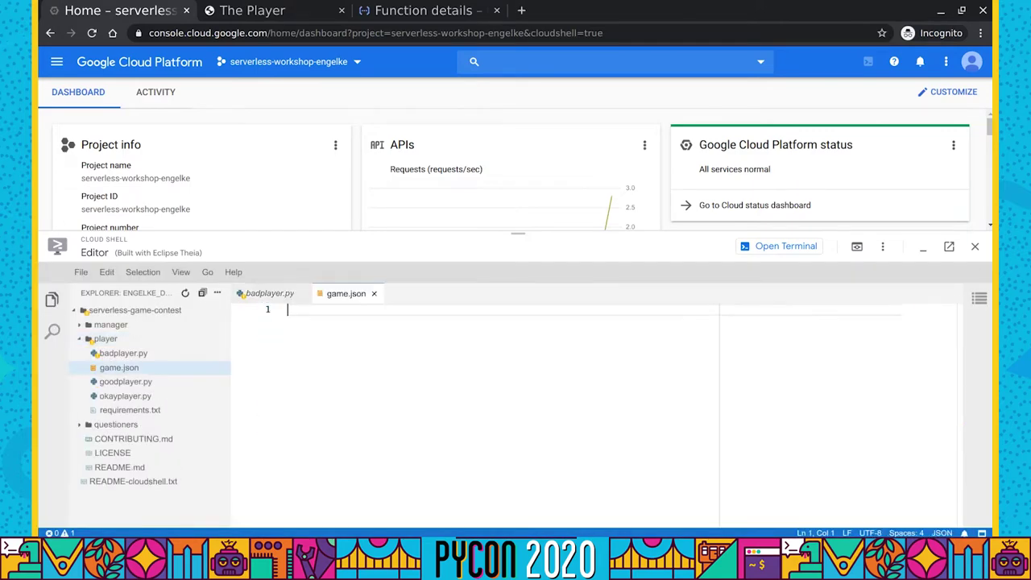
{"action": "key", "text": "ctrl+v"}
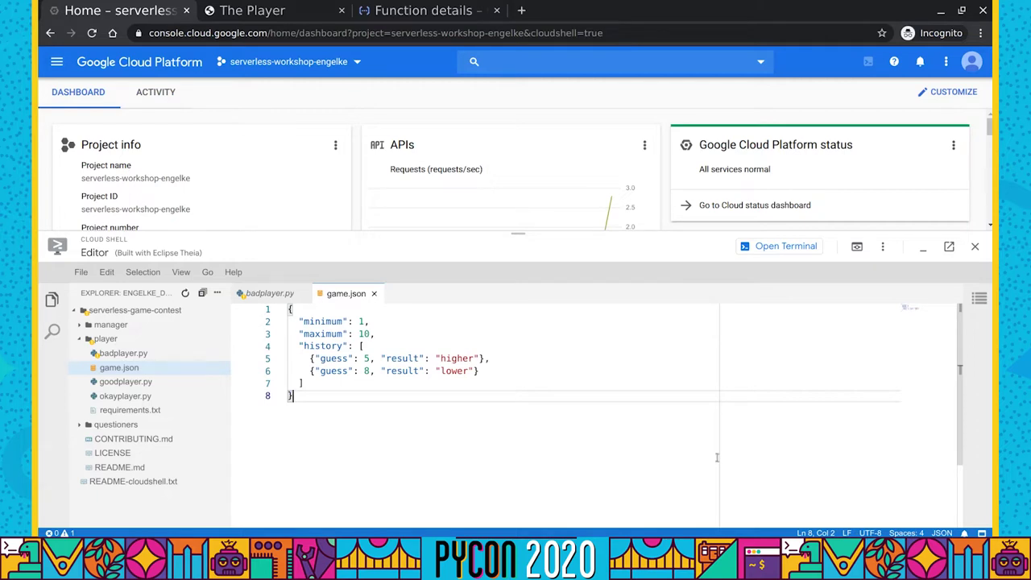
- In the terminal, run clear, ls -l, cd player, ls -l and cat game.json, then revisit the codelab
{"action": "left_click", "coordinate": [785, 246]}
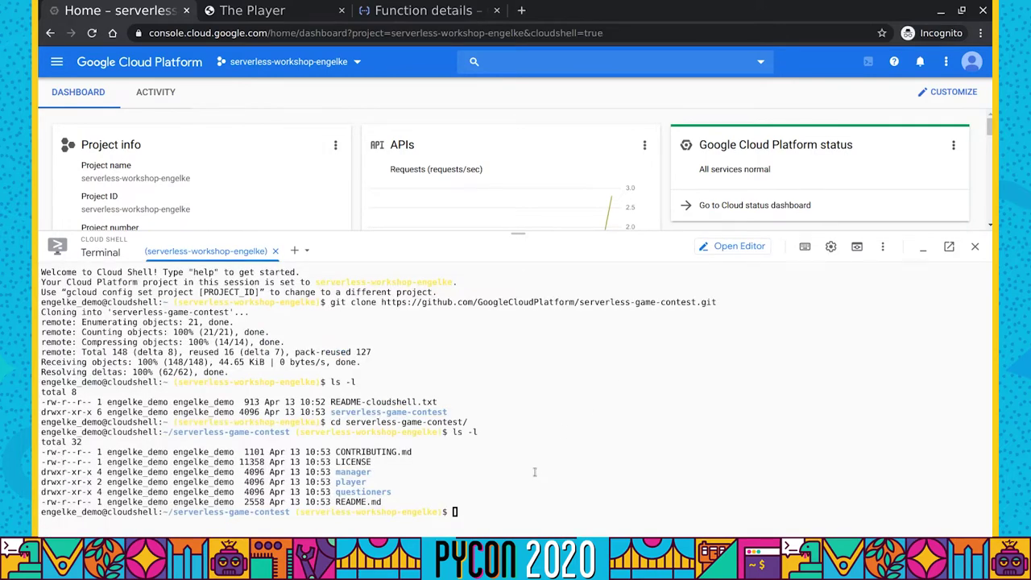
{"action": "type", "text": "clear"}
{"action": "key", "text": "Return"}
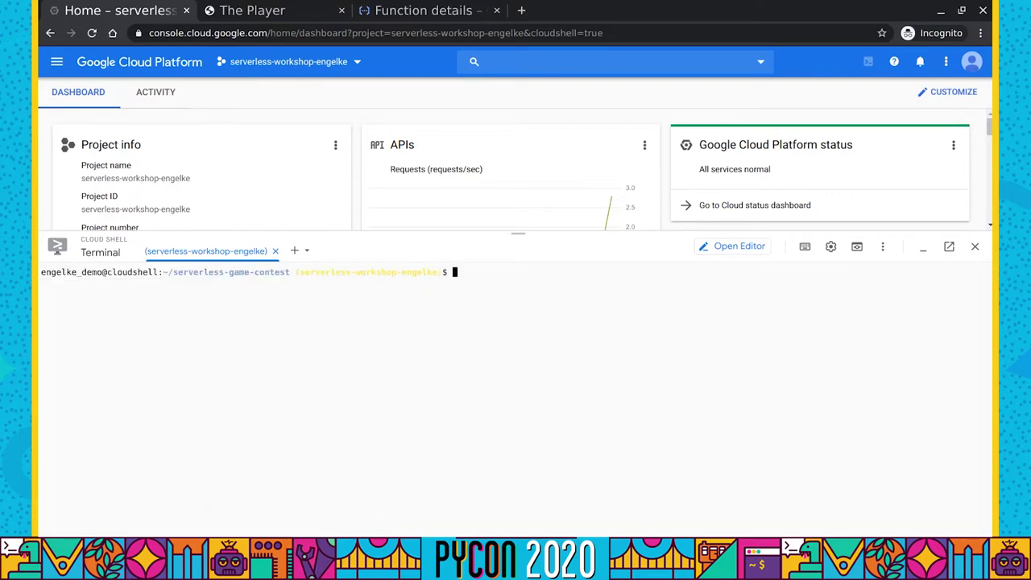
{"action": "type", "text": "ls -l"}
{"action": "key", "text": "Return"}
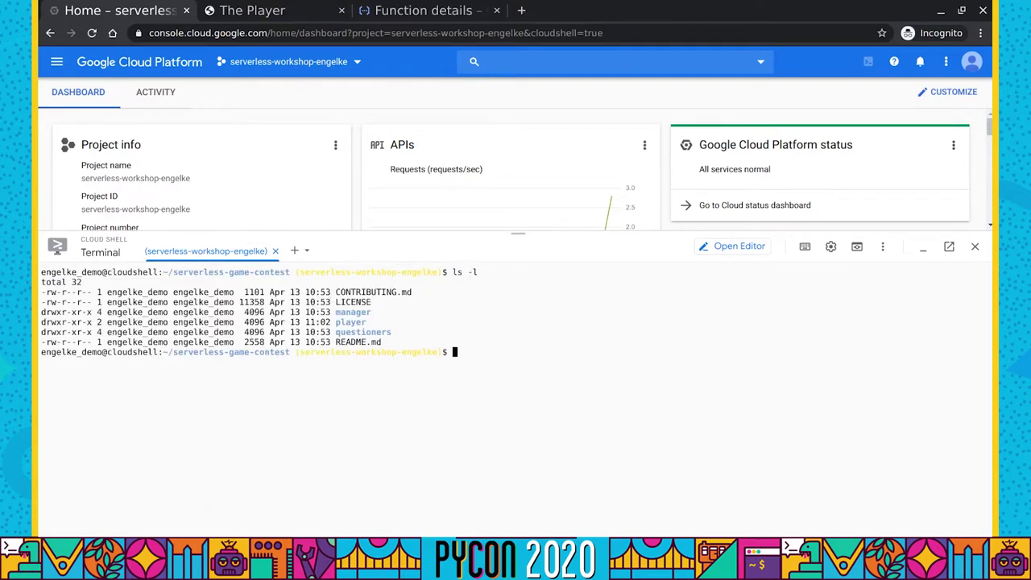
{"action": "type", "text": "cd player"}
{"action": "key", "text": "Return"}
{"action": "type", "text": "ls -l"}
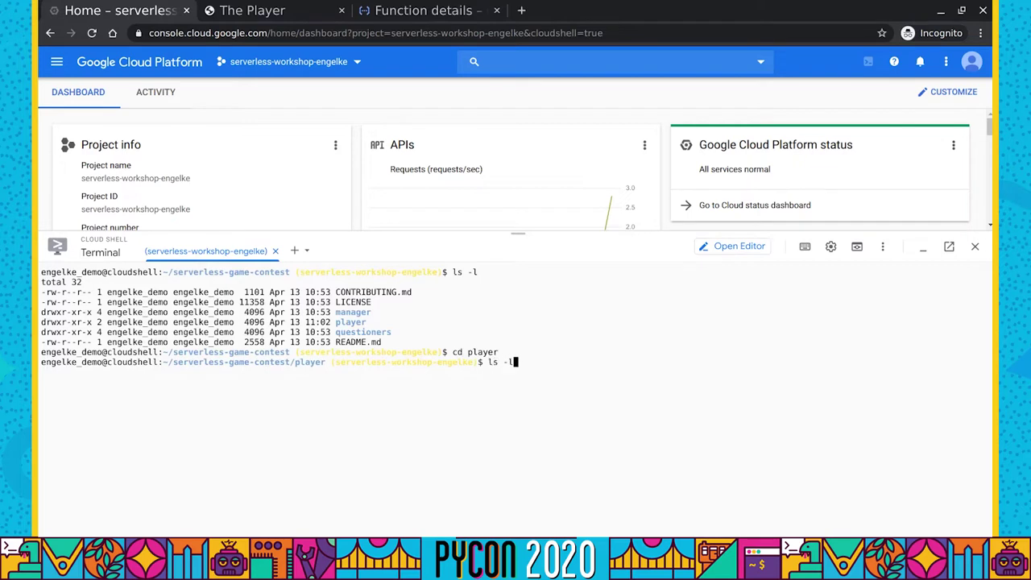
{"action": "key", "text": "Return"}
{"action": "type", "text": "cat "}
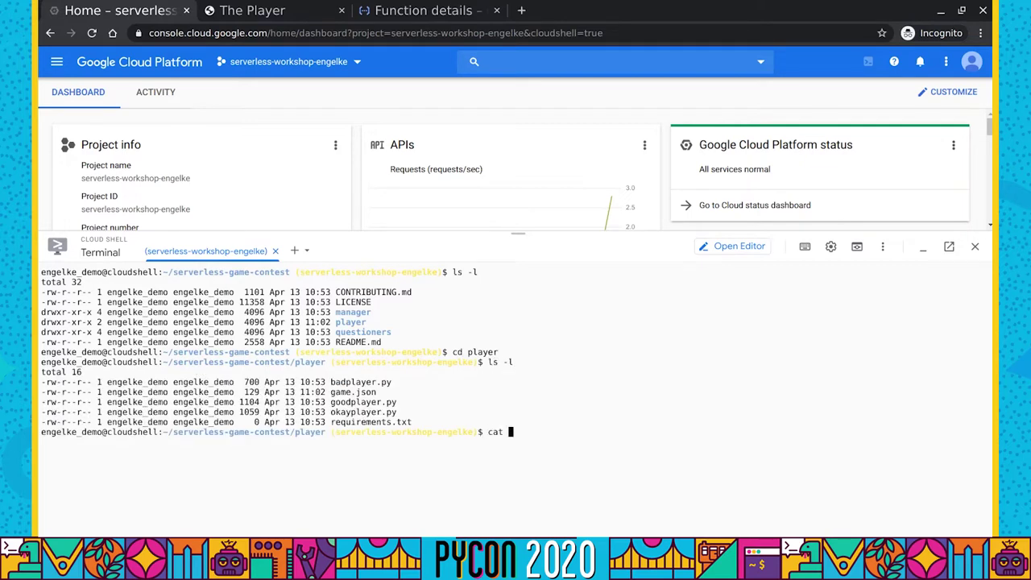
{"action": "type", "text": "game.json"}
{"action": "key", "text": "Return"}
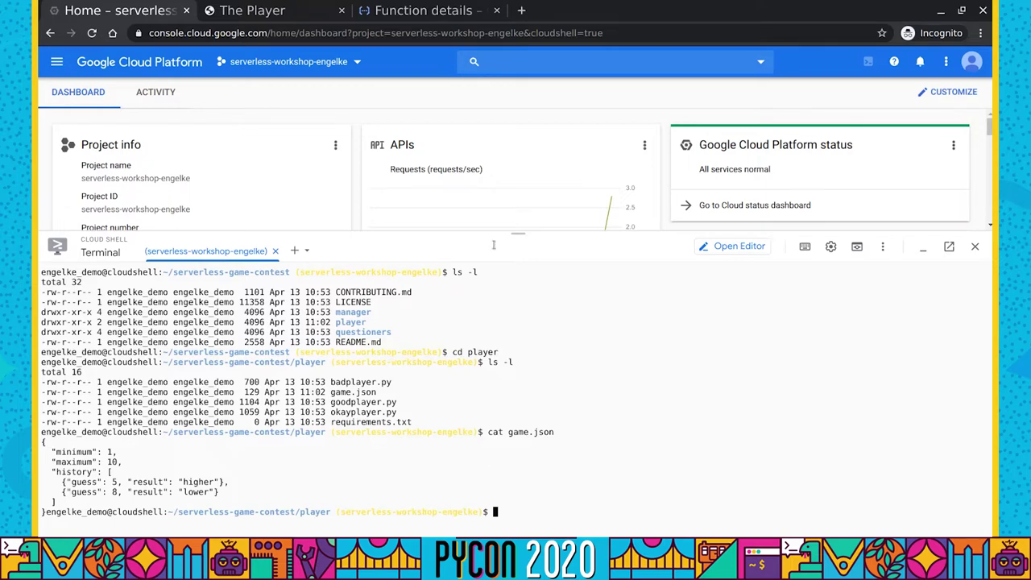
{"action": "left_click", "coordinate": [252, 10]}
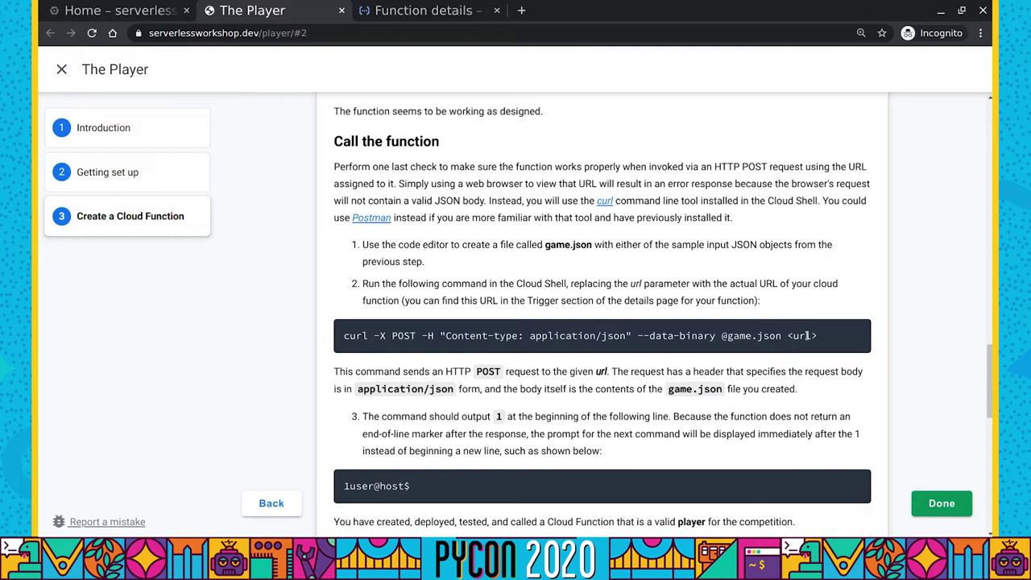
- Paste and run the copied lines in Cloud Shell, then clear the resulting error output
{"action": "left_click", "coordinate": [141, 10]}
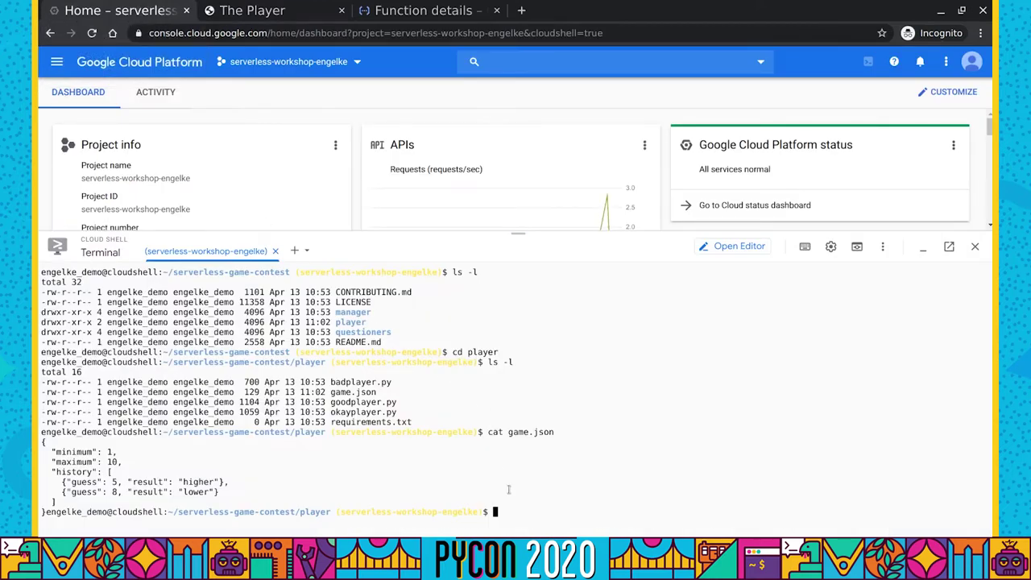
{"action": "type", "text": "{   \"minimum\": 1,   \"maximum\": 10,   \"history\": [     {\"guess\": 5, \"result\": \"higher\"},     {\"guess\": 8, \"result\": \"lower\"}   ] }"}
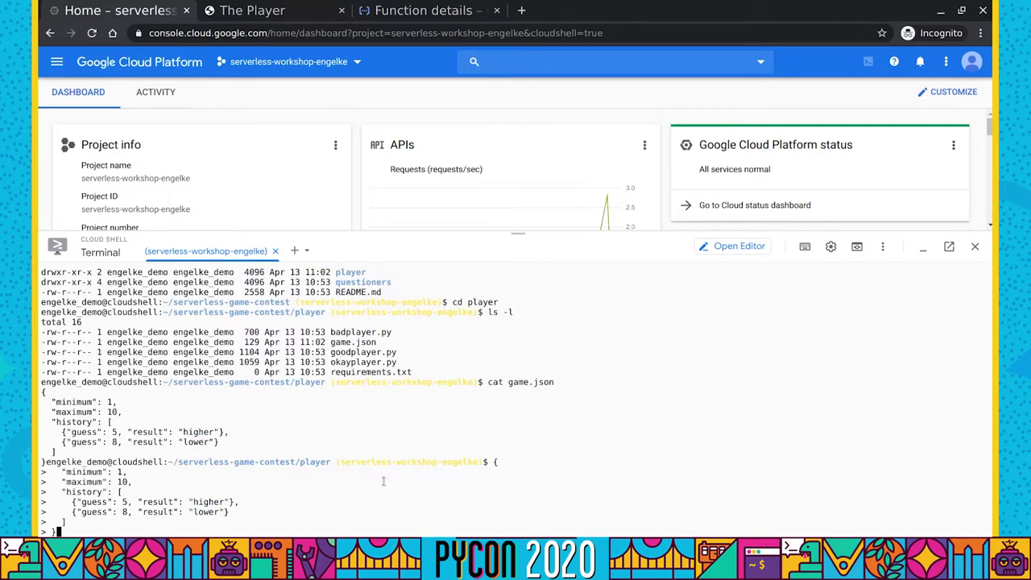
{"action": "key", "text": "Return"}
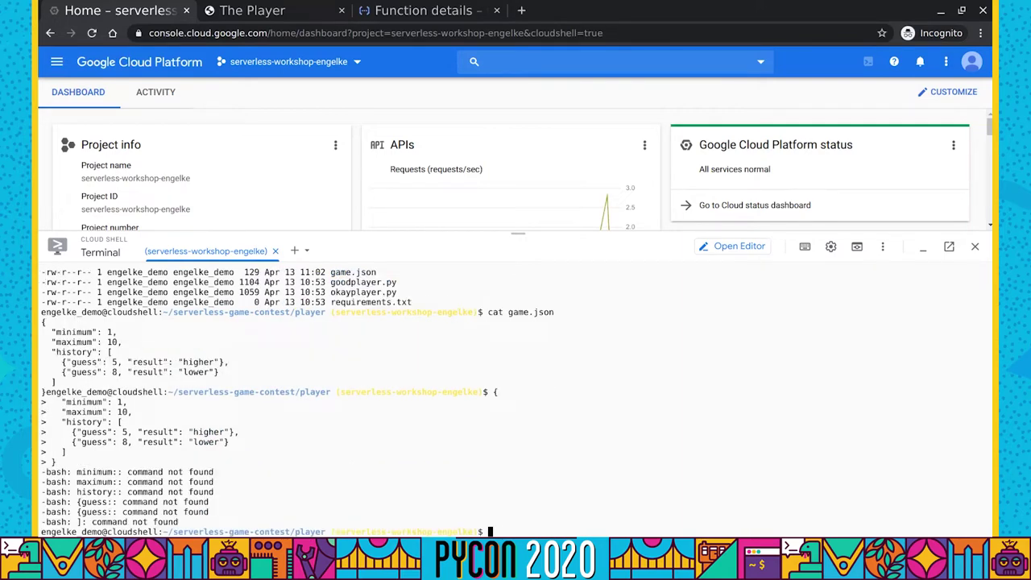
{"action": "type", "text": "clear"}
{"action": "key", "text": "Return"}
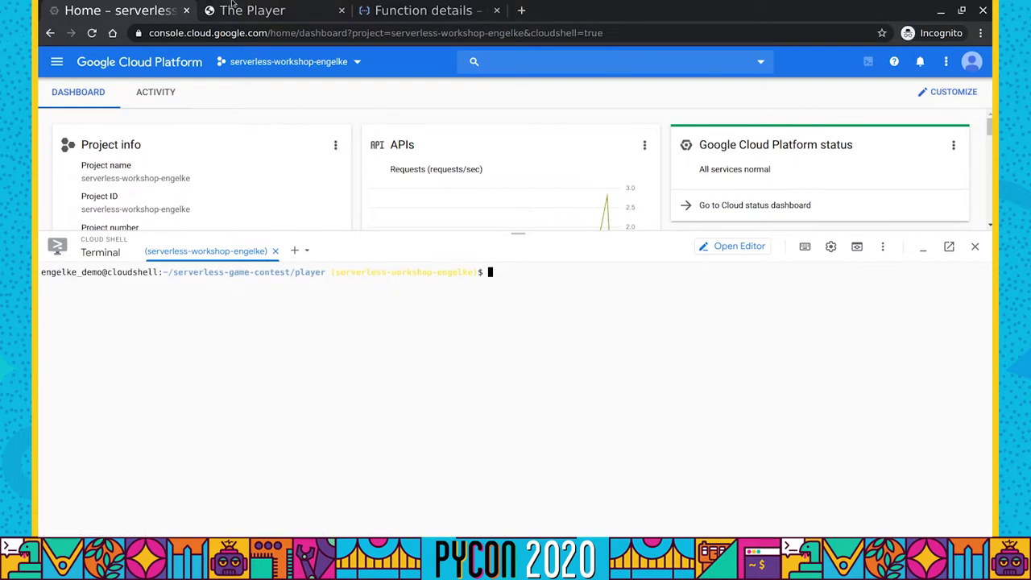
{"action": "left_click", "coordinate": [266, 10]}
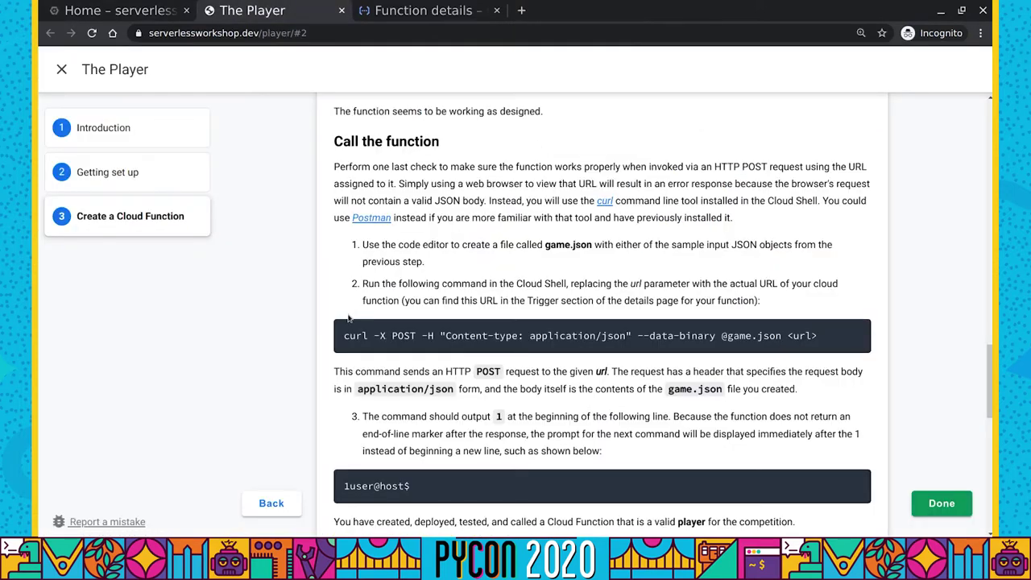
{"action": "left_click_drag", "start_coordinate": [347, 335], "coordinate": [782, 338]}
{"action": "key", "text": "ctrl+c"}
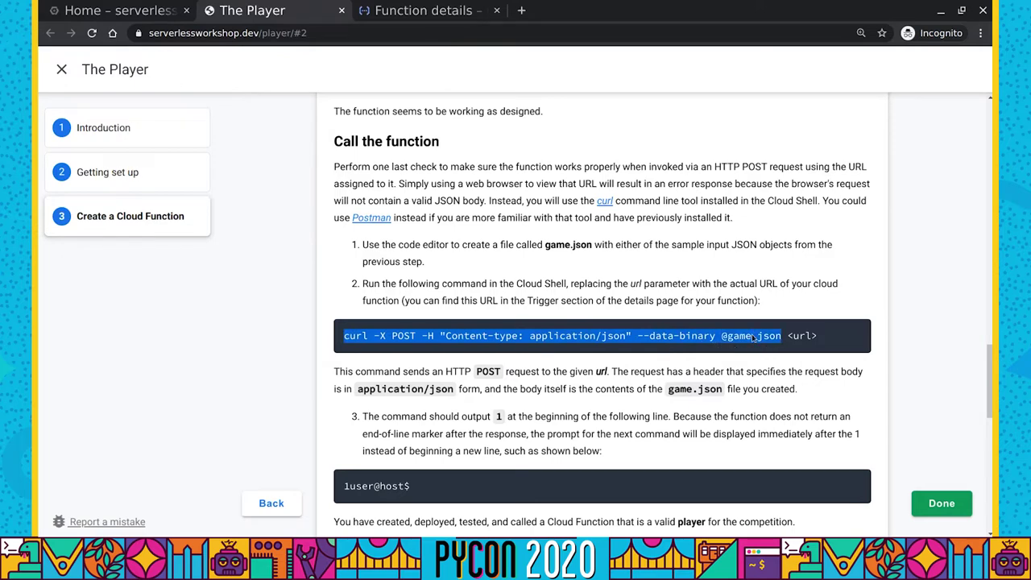
{"action": "left_click", "coordinate": [152, 12]}
{"action": "key", "text": "ctrl+v"}
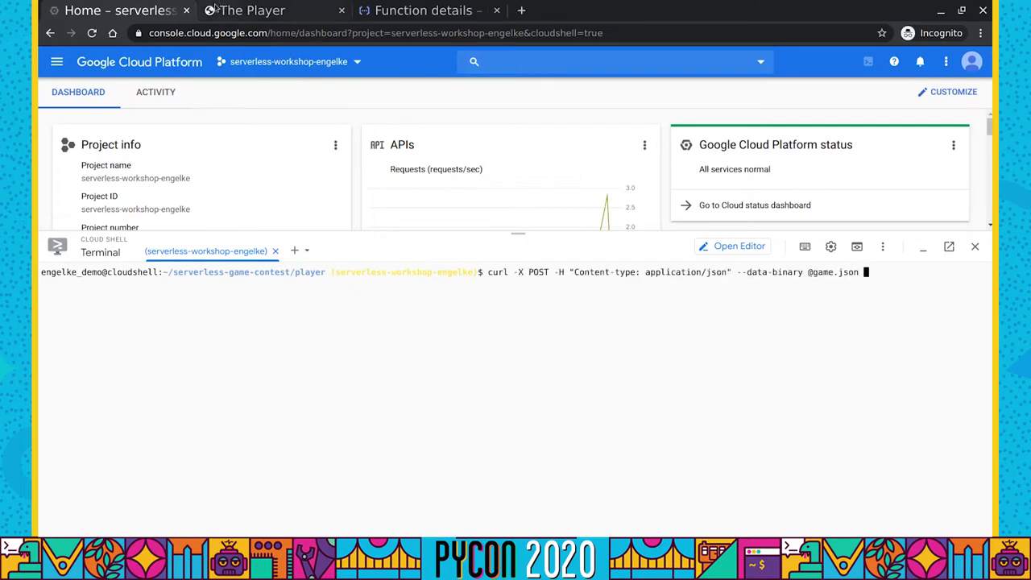
{"action": "left_click", "coordinate": [381, 12]}
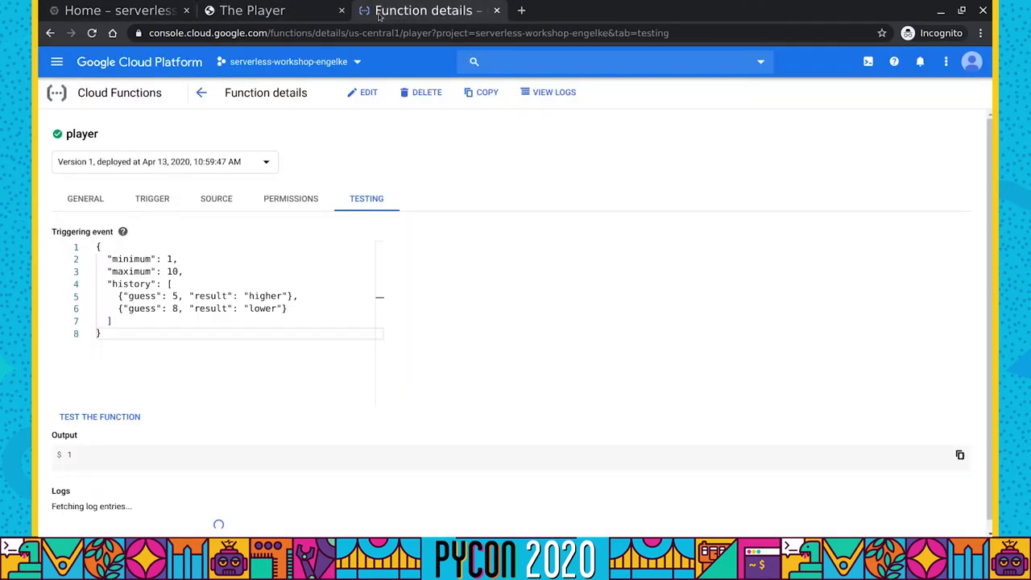
{"action": "left_click", "coordinate": [138, 198]}
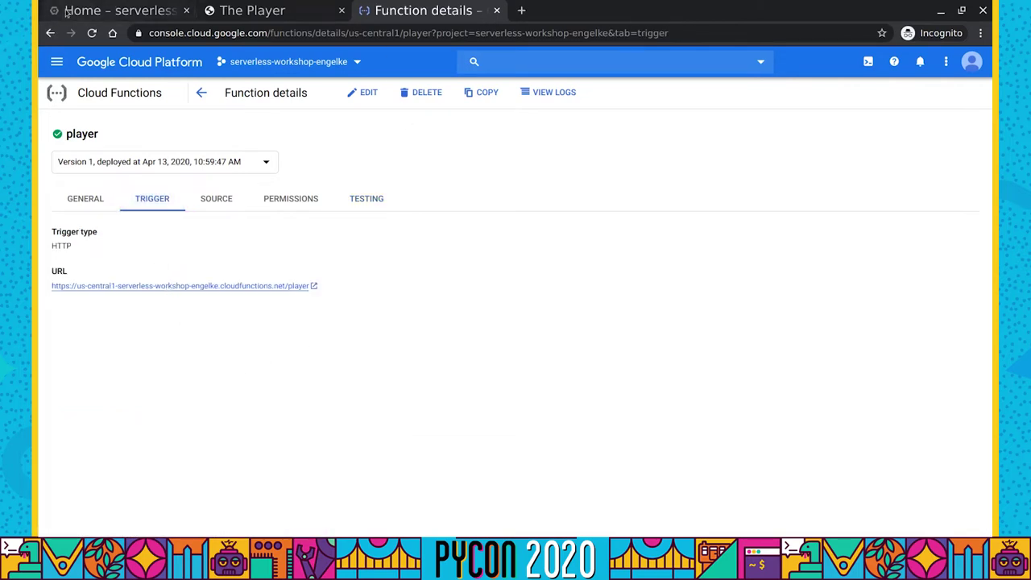
{"action": "left_click", "coordinate": [95, 11]}
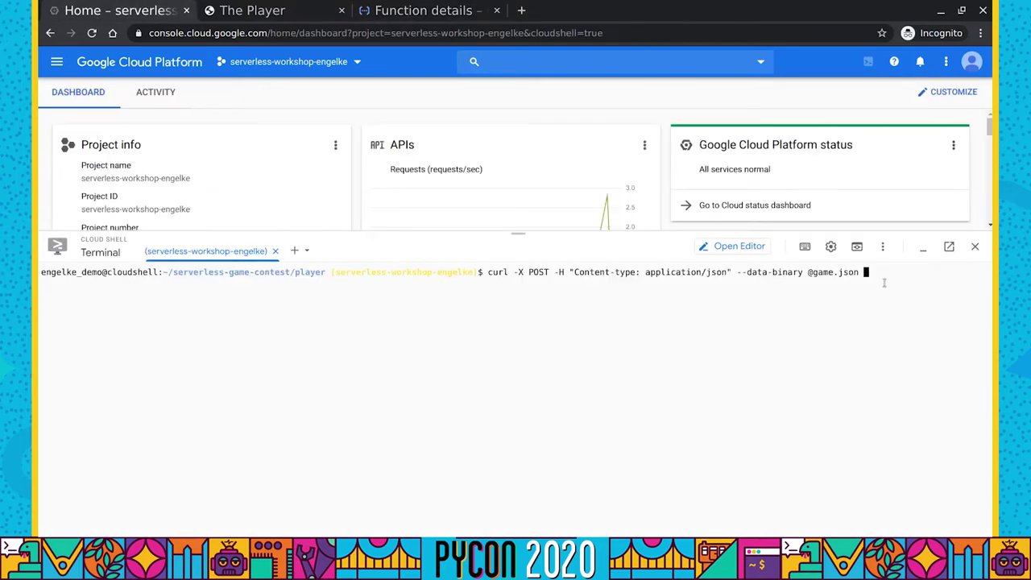
{"action": "type", "text": "https://us-central1-serverless-workshop-engelke.cloudfunctions.net/player"}
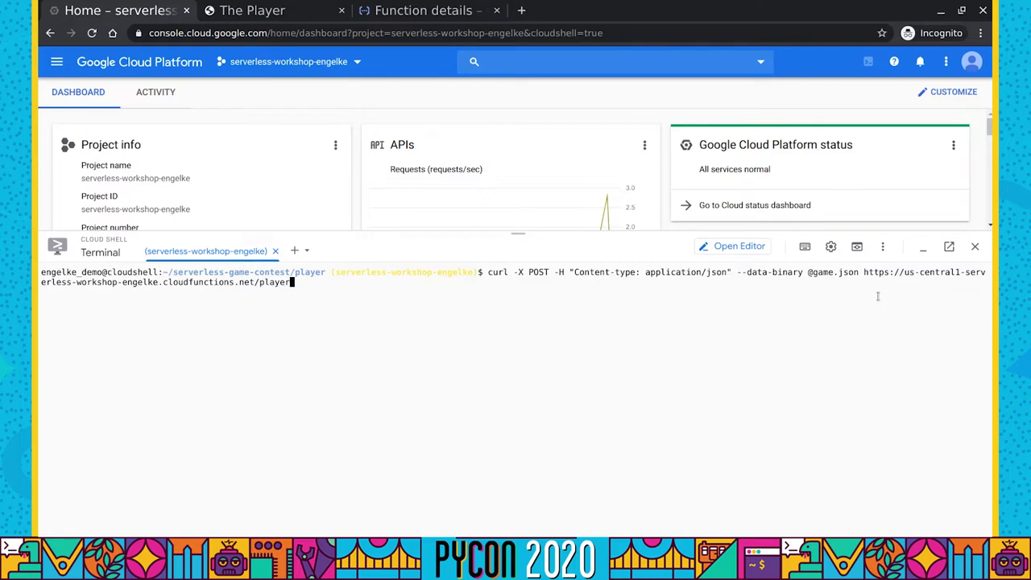
{"action": "key", "text": "Return"}
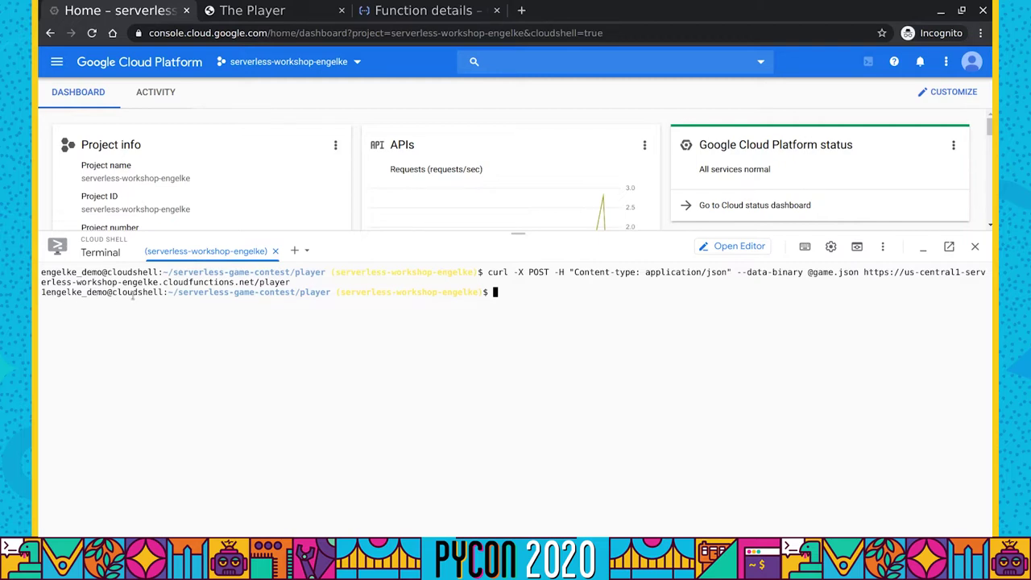
- Scroll to step 3 and highlight the four-line 'gcloud functions deploy okayplayer' code block
{"action": "left_click", "coordinate": [299, 11]}
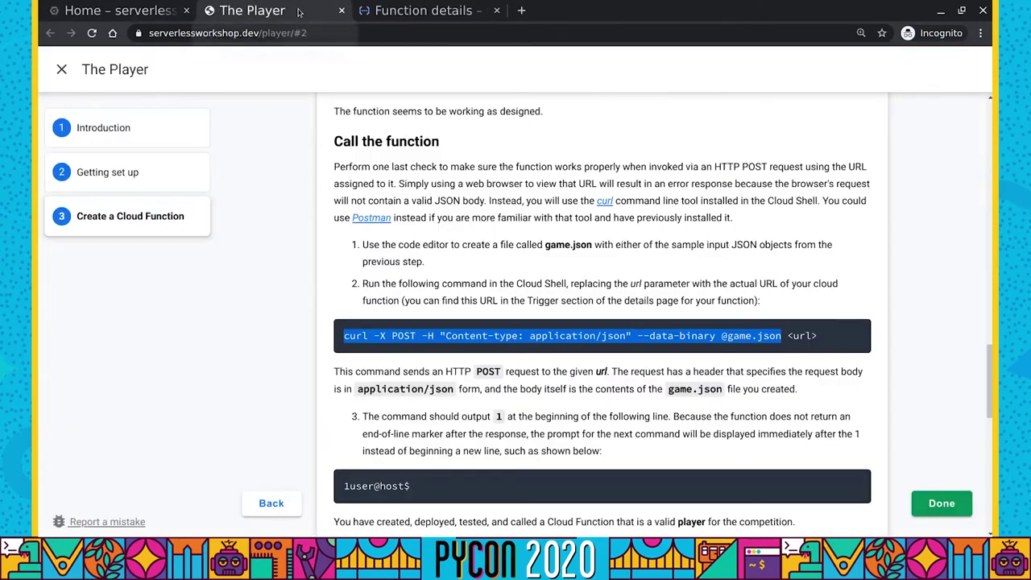
{"action": "left_click", "coordinate": [634, 362]}
{"action": "scroll", "coordinate": [676, 358], "scroll_direction": "down", "scroll_amount": 2}
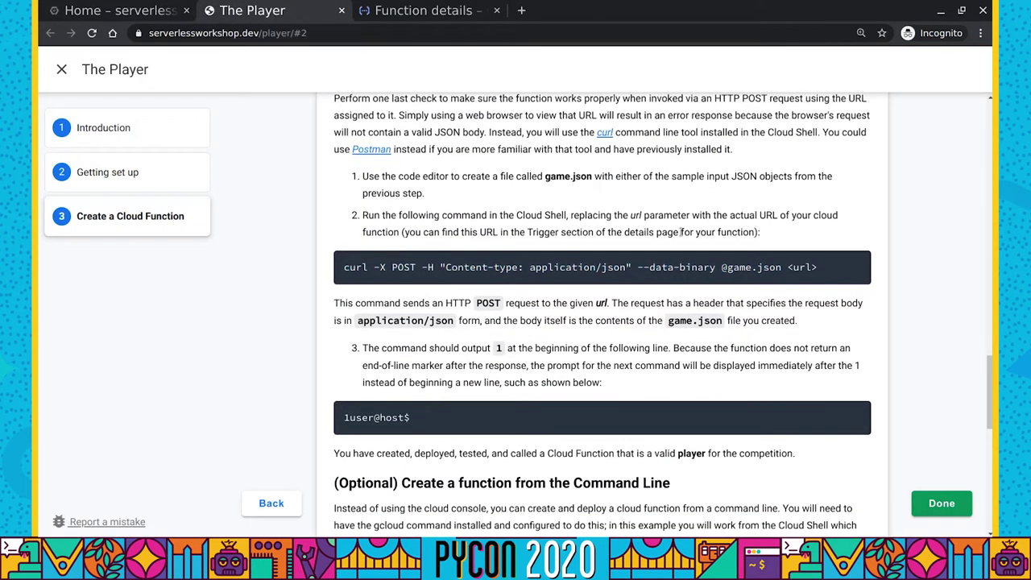
{"action": "scroll", "coordinate": [681, 228], "scroll_direction": "down", "scroll_amount": 1}
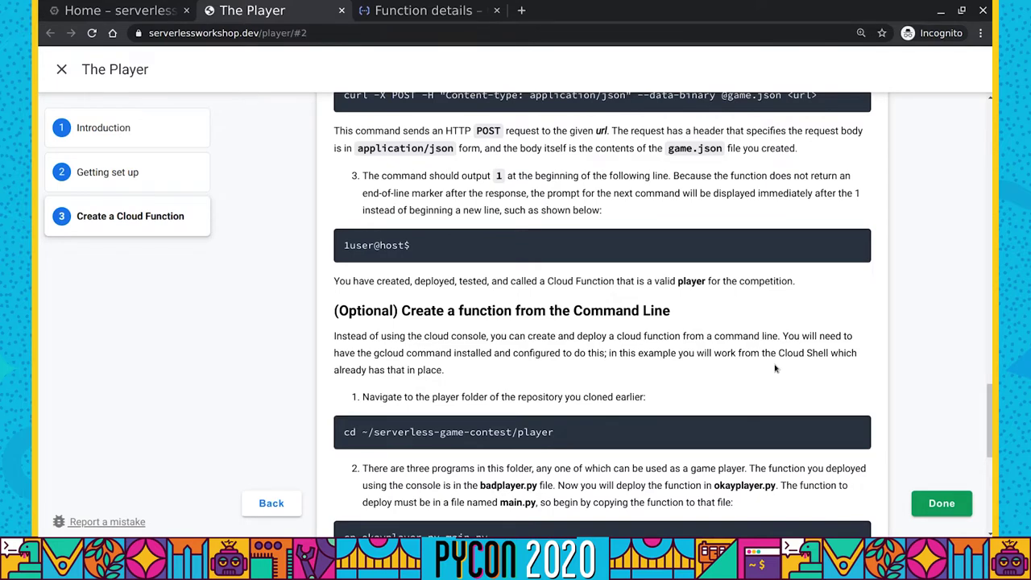
{"action": "scroll", "coordinate": [709, 306], "scroll_direction": "down", "scroll_amount": 3}
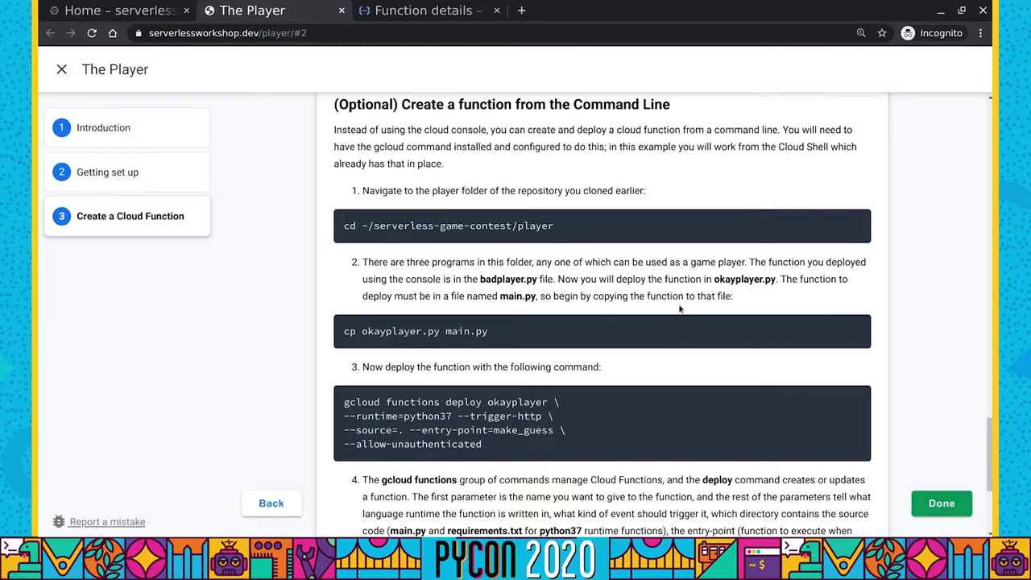
{"action": "scroll", "coordinate": [678, 309], "scroll_direction": "down", "scroll_amount": 1}
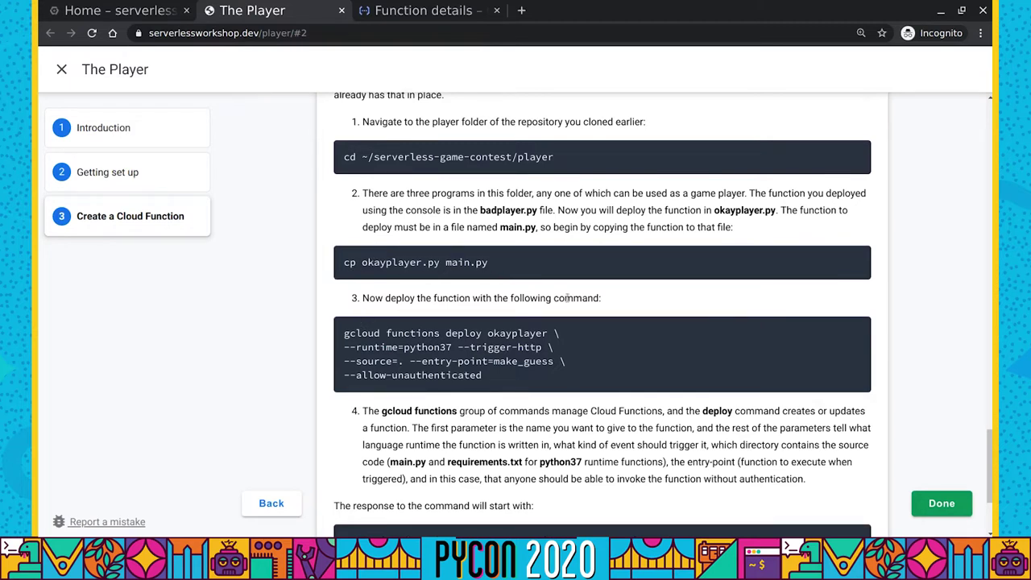
{"action": "double_click", "coordinate": [361, 335]}
{"action": "left_click_drag", "start_coordinate": [362, 336], "coordinate": [464, 376]}
{"action": "key", "text": "ctrl+c"}
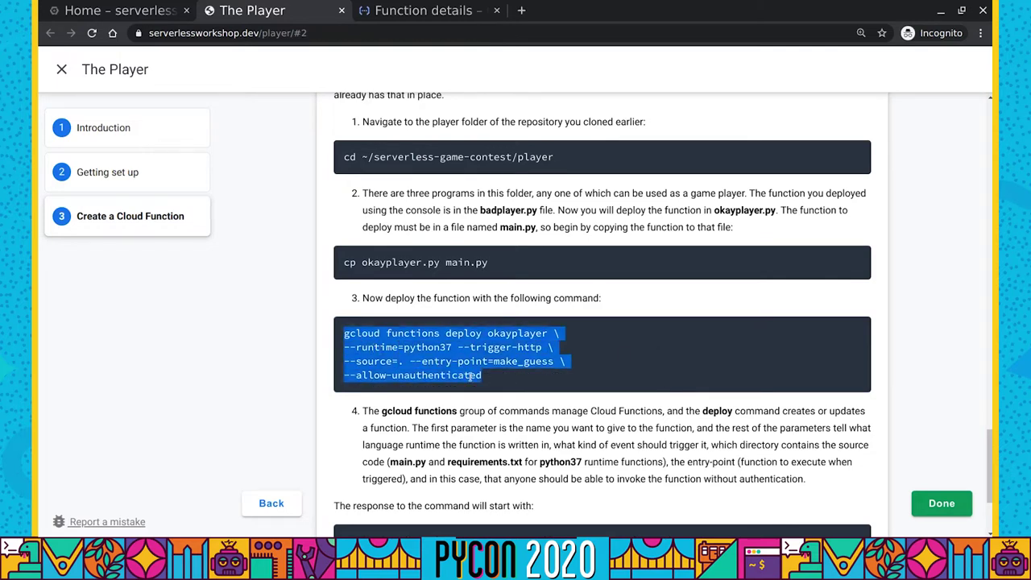
- Run 'cp okayplayer.py main.py', 'ls -l' and 'cat requirements.txt' in Cloud Shell
{"action": "left_click", "coordinate": [119, 11]}
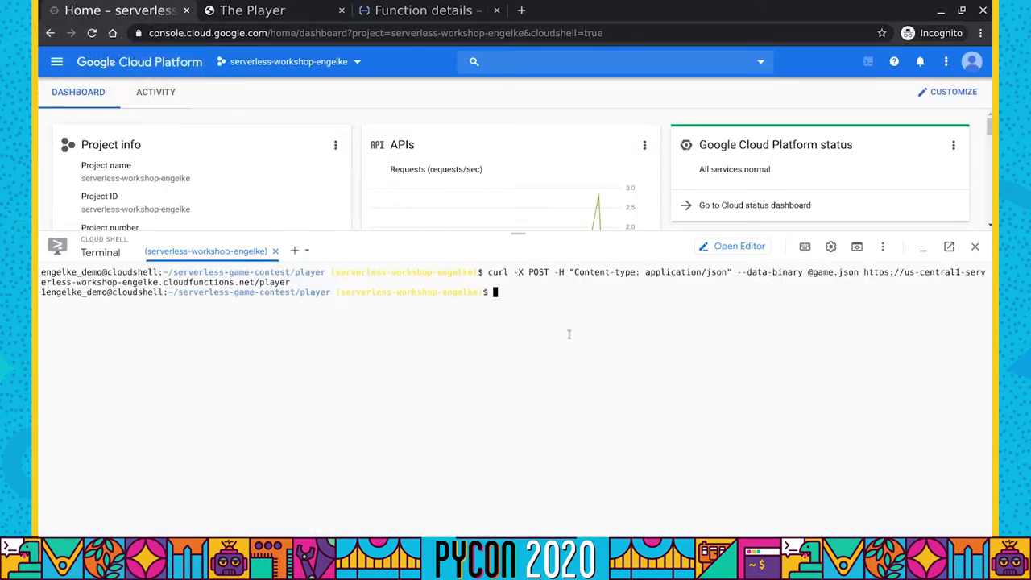
{"action": "type", "text": "cp okayplayer.py main.py"}
{"action": "key", "text": "Return"}
{"action": "type", "text": "ls -l"}
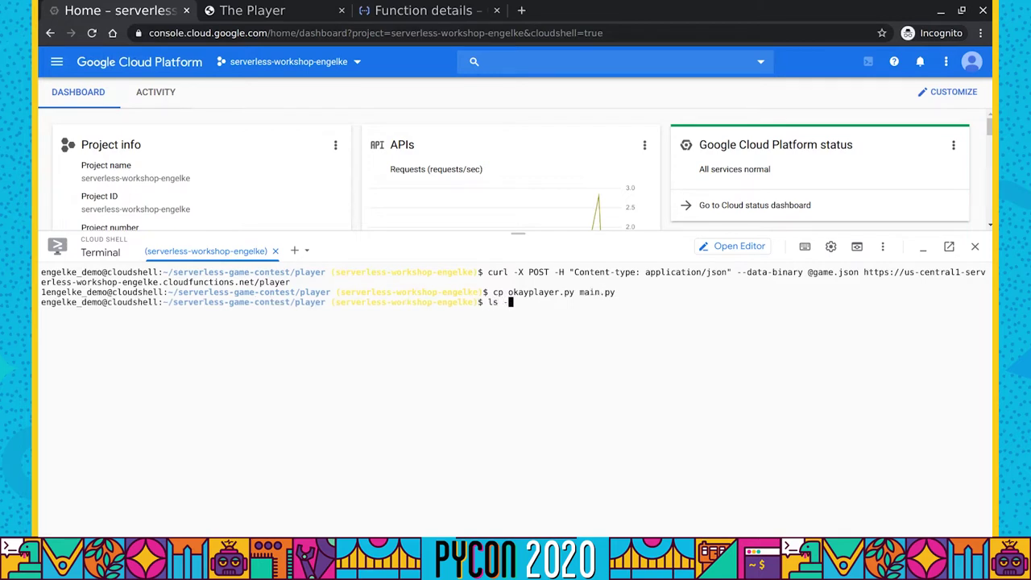
{"action": "key", "text": "Return"}
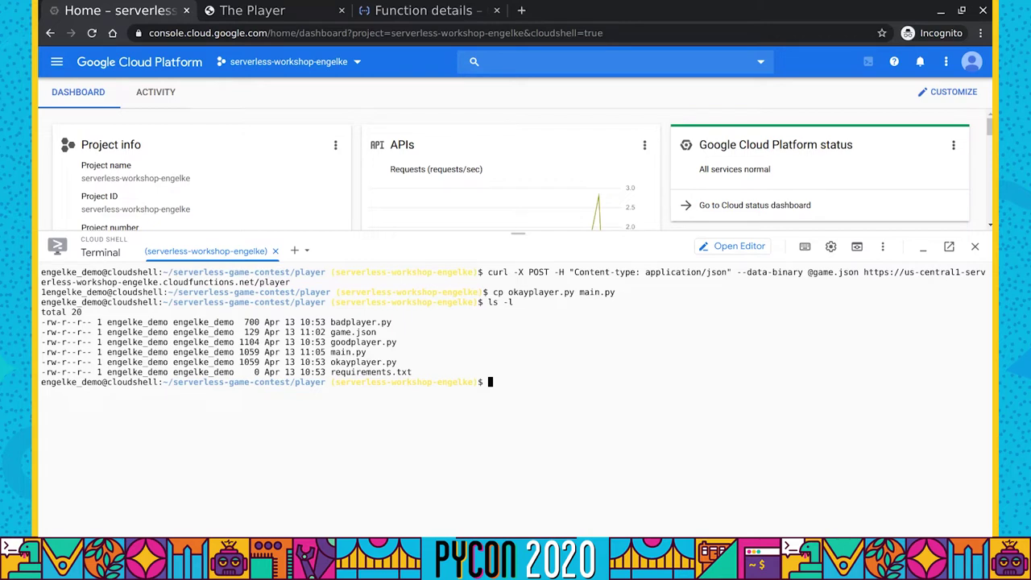
{"action": "type", "text": "cat requirements.txt"}
{"action": "key", "text": "Return"}
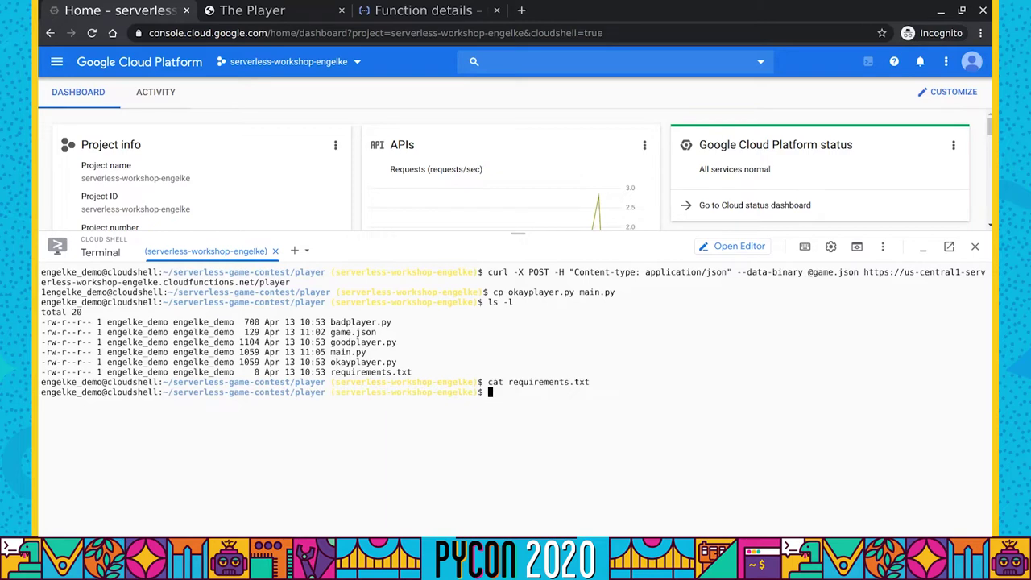
- Run the pasted 'gcloud functions deploy okayplayer' command and view the player function's details page
{"action": "key", "text": "ctrl+v"}
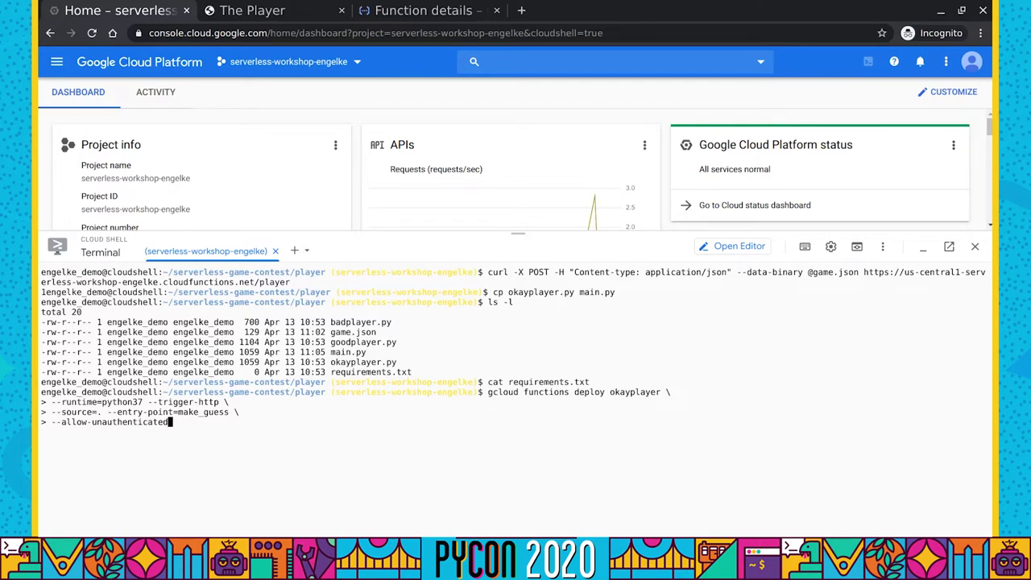
{"action": "key", "text": "Return"}
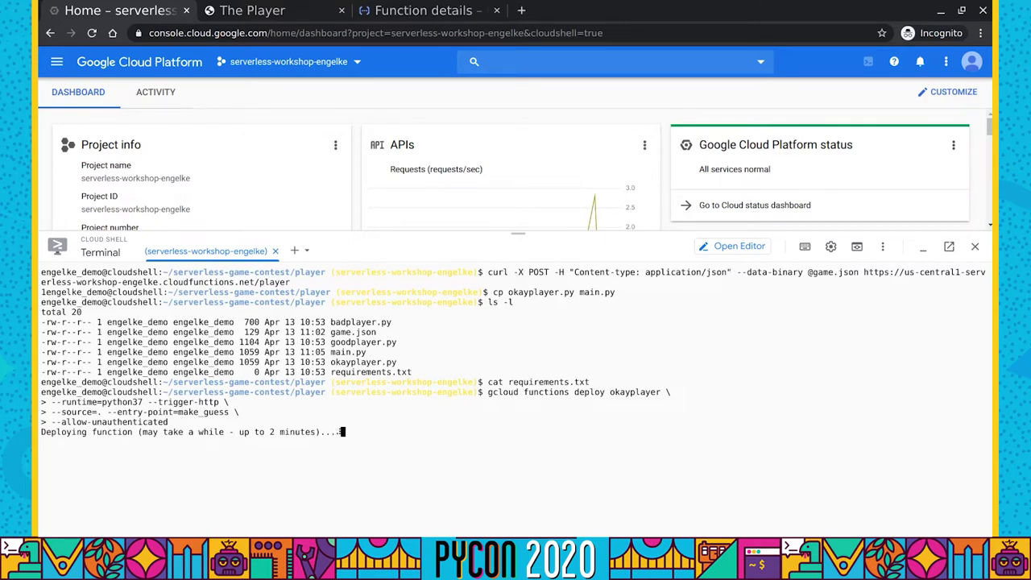
{"action": "left_click", "coordinate": [394, 11]}
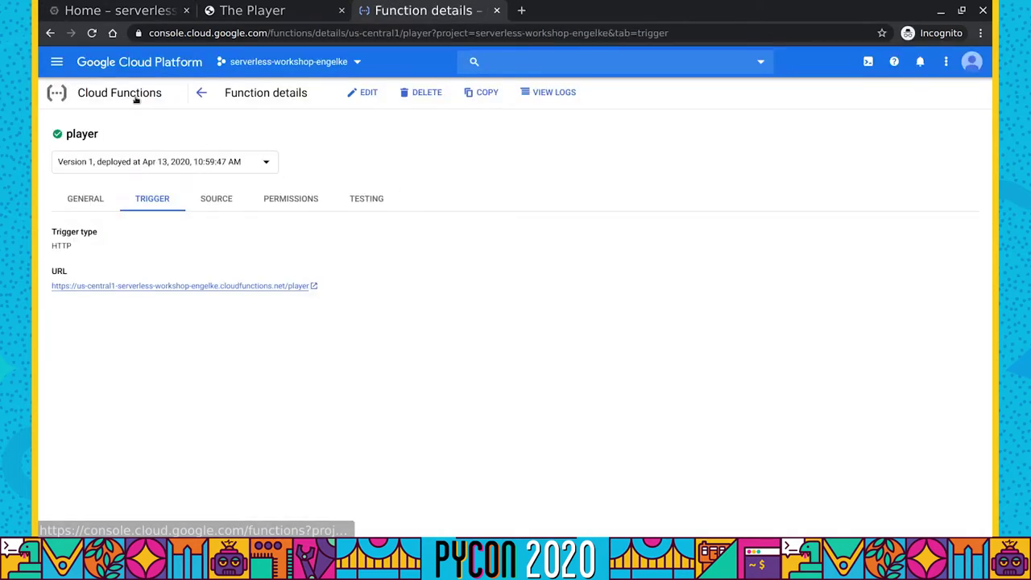
- Check okayplayer in the Functions list and the codelab's expected output, then see the deploy report ACTIVE
{"action": "left_click", "coordinate": [199, 94]}
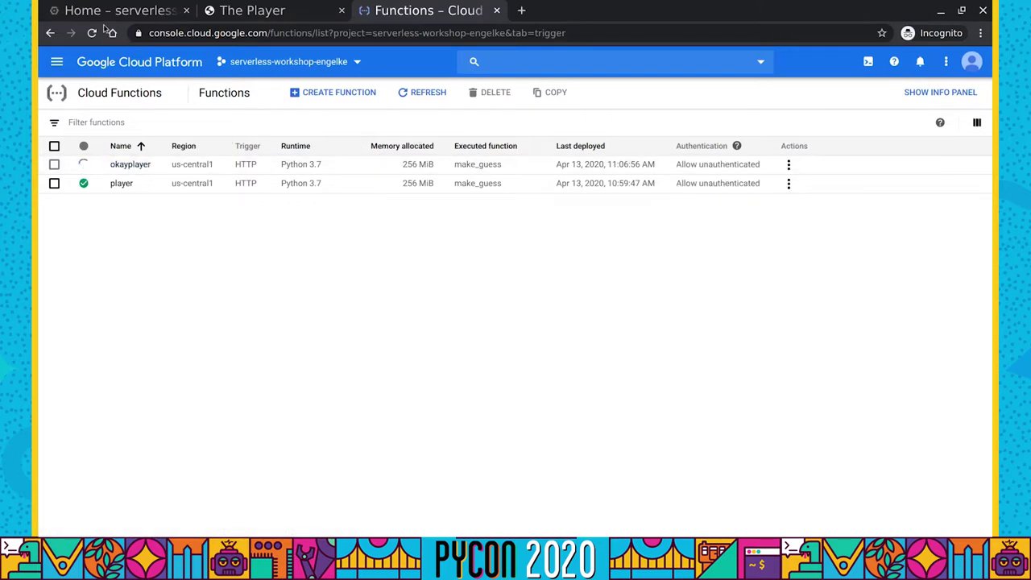
{"action": "left_click", "coordinate": [234, 12]}
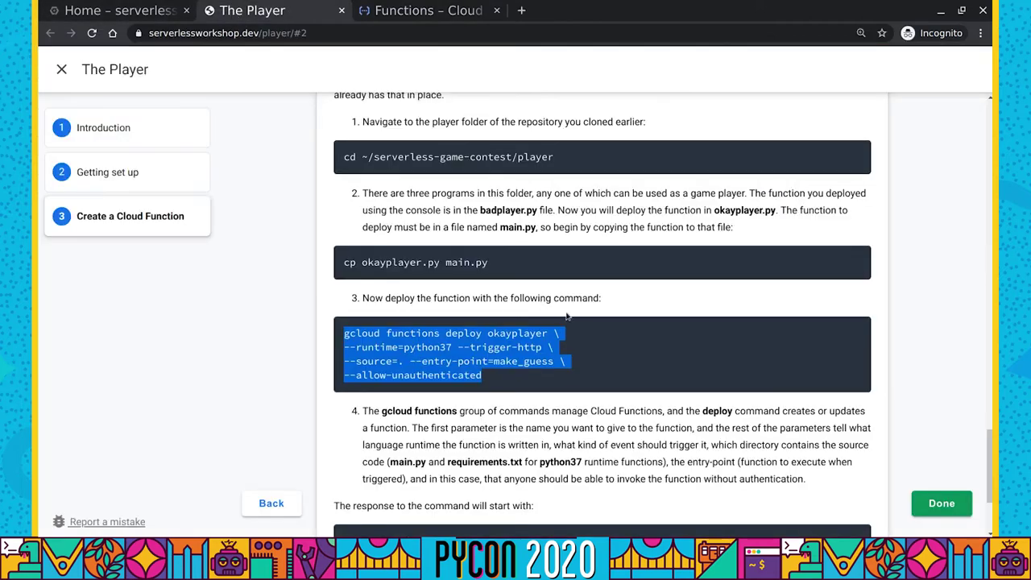
{"action": "scroll", "coordinate": [612, 330], "scroll_direction": "down", "scroll_amount": 3}
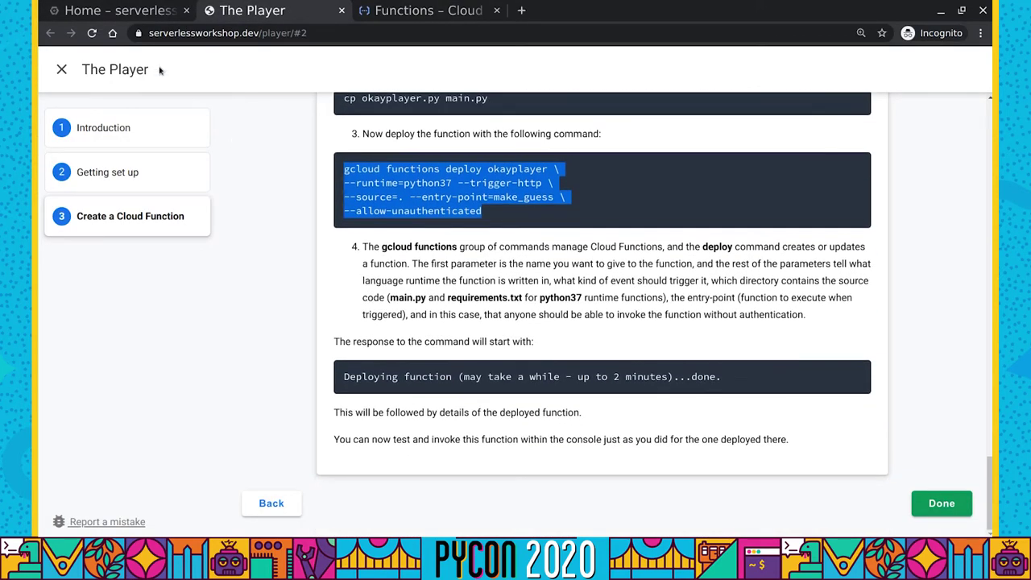
{"action": "left_click", "coordinate": [113, 11]}
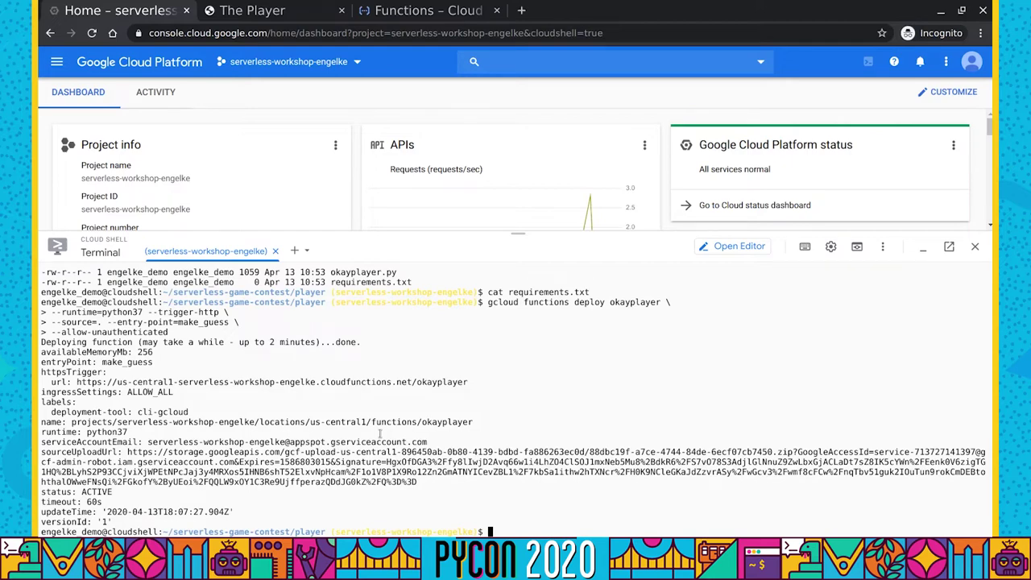
- Recall the curl command, change its URL to okayplayer's trigger URL, and get the guess 6
{"action": "key", "text": "Up"}
{"action": "key", "text": "Up"}
{"action": "key", "text": "Up"}
{"action": "key", "text": "Up"}
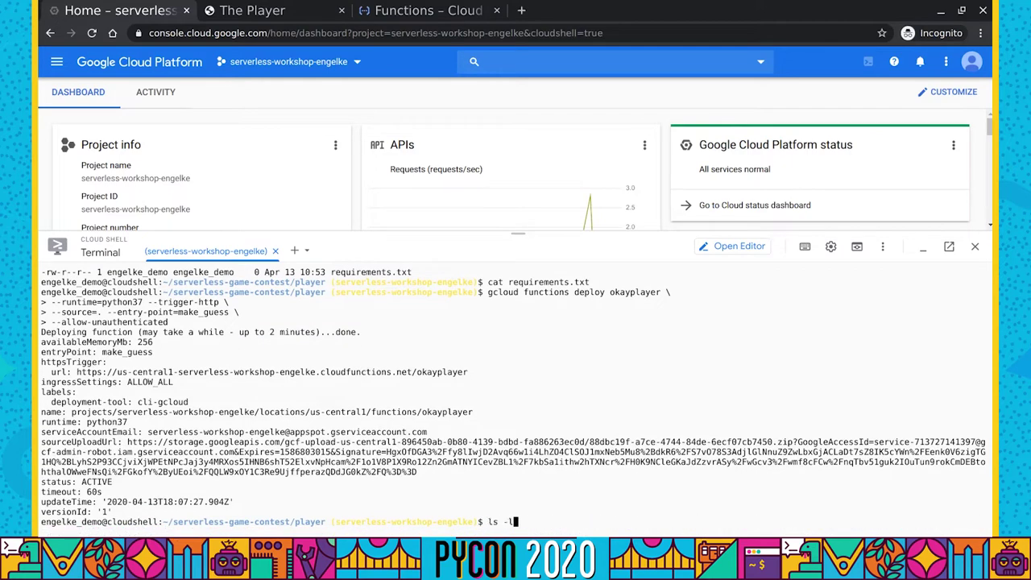
{"action": "key", "text": "Up"}
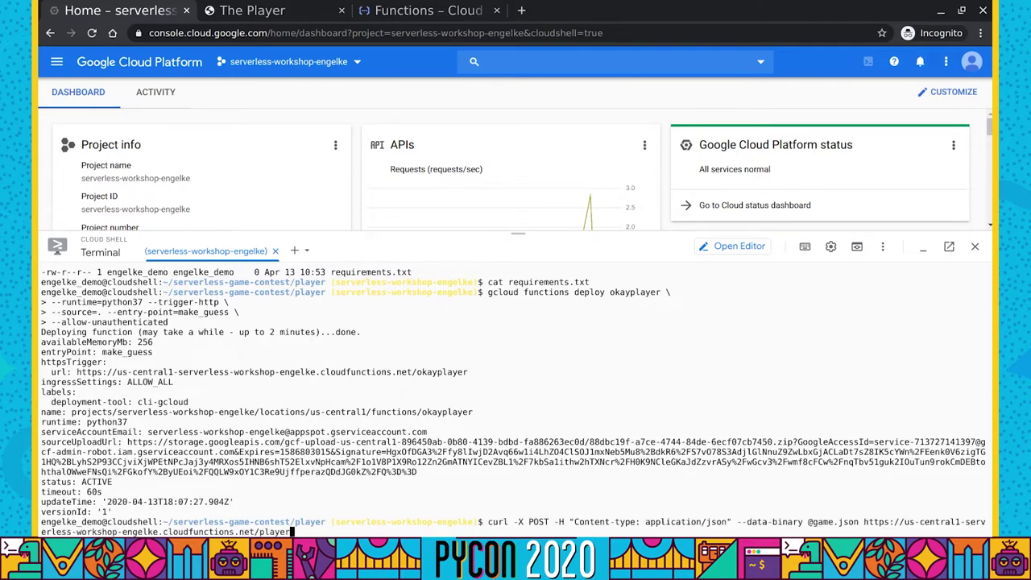
{"action": "key", "text": "Left"}
{"action": "key", "text": "Left"}
{"action": "key", "text": "Left"}
{"action": "key", "text": "Left"}
{"action": "key", "text": "Left"}
{"action": "key", "text": "Left"}
{"action": "left_click", "coordinate": [413, 16]}
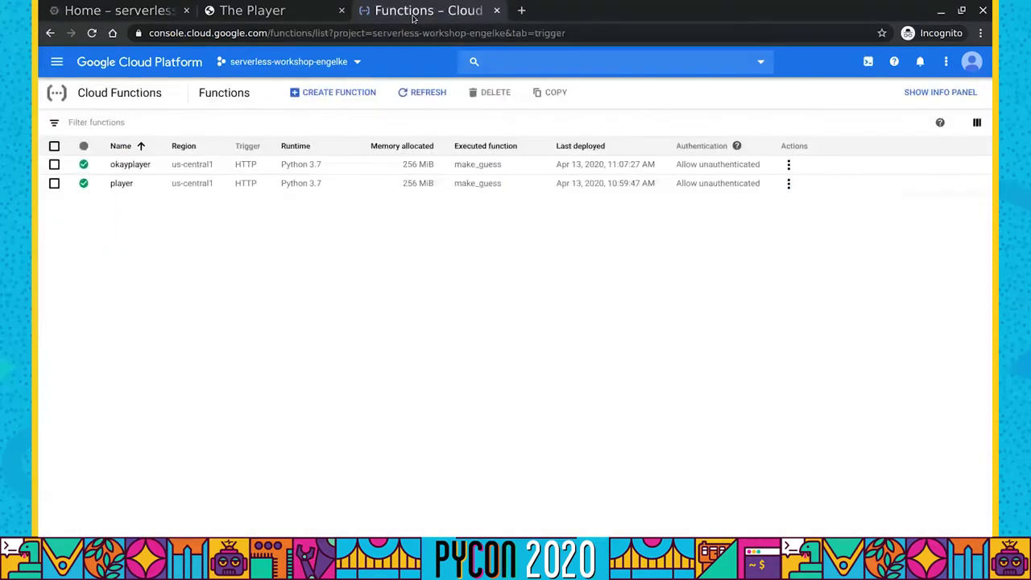
{"action": "left_click", "coordinate": [128, 165]}
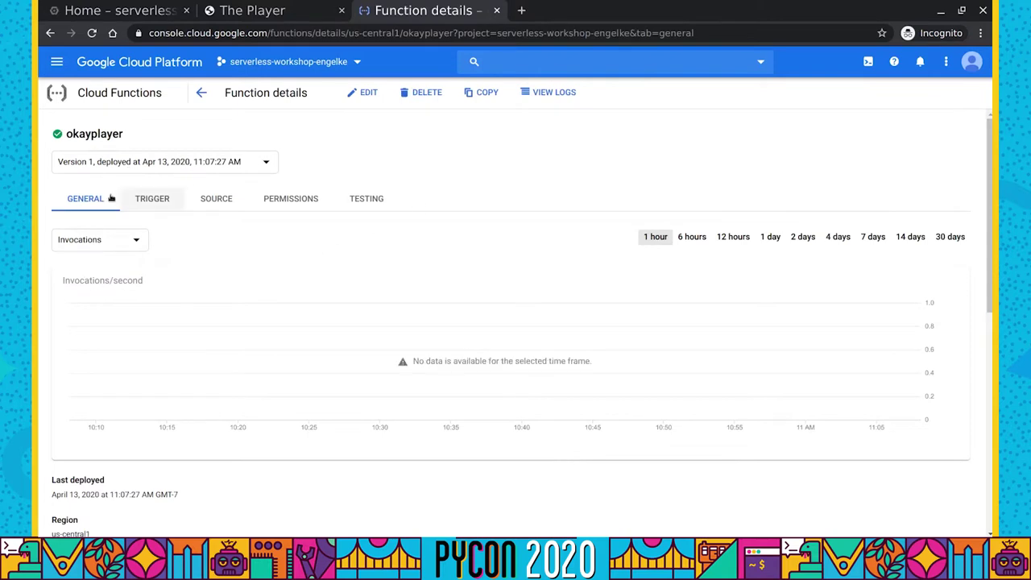
{"action": "left_click", "coordinate": [155, 200]}
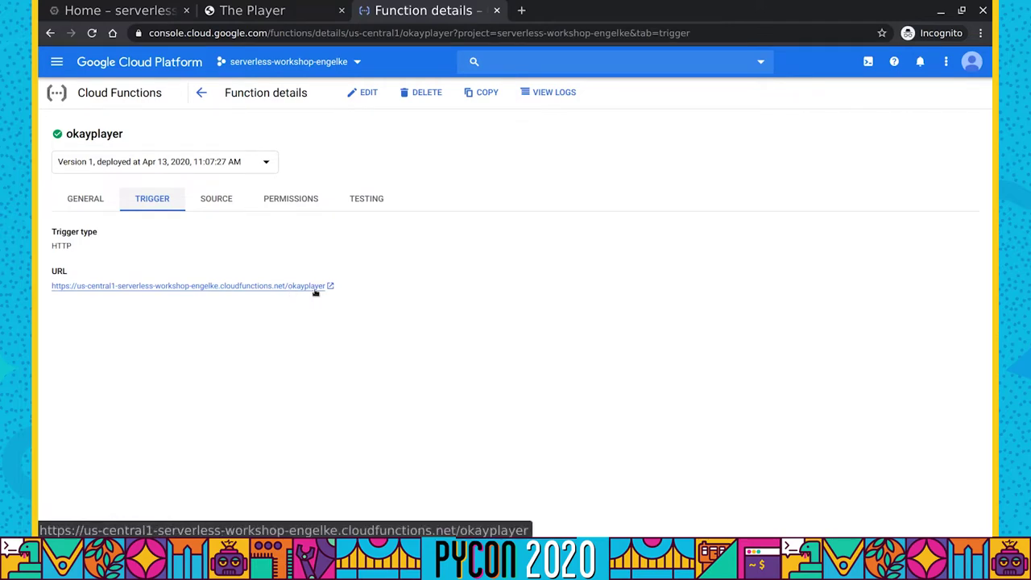
{"action": "left_click", "coordinate": [135, 8]}
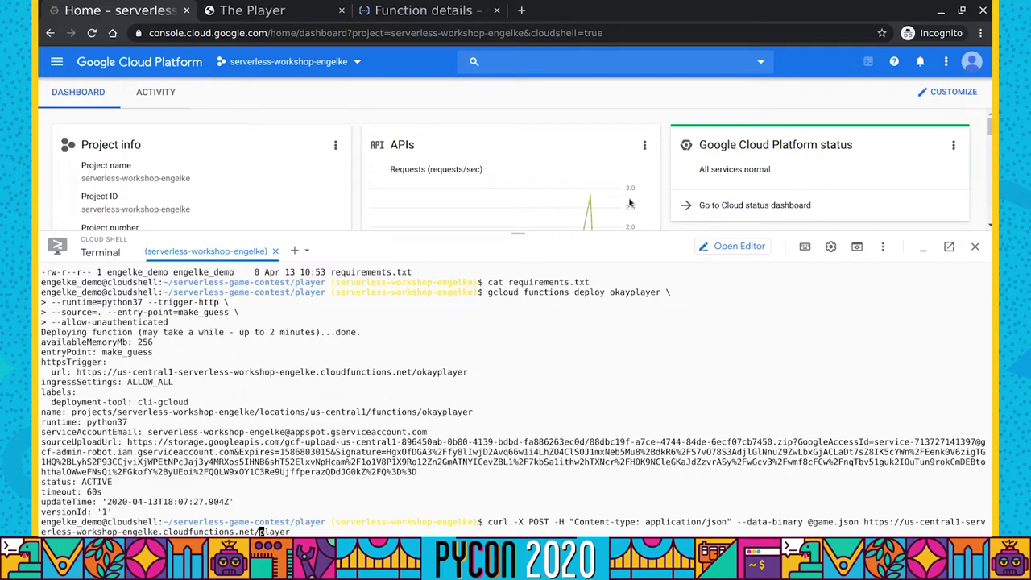
{"action": "type", "text": "okay"}
{"action": "key", "text": "Return"}
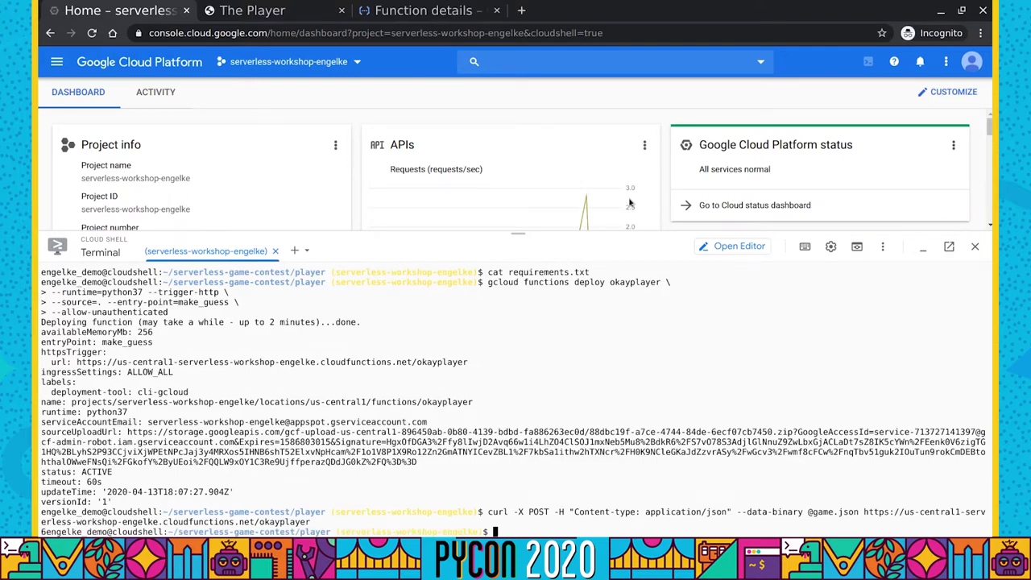
{"action": "key", "text": "Return"}
{"action": "key", "text": "Return"}
{"action": "key", "text": "Return"}
{"action": "key", "text": "Return"}
{"action": "key", "text": "Return"}
{"action": "key", "text": "Return"}
{"action": "key", "text": "Return"}
{"action": "key", "text": "Return"}
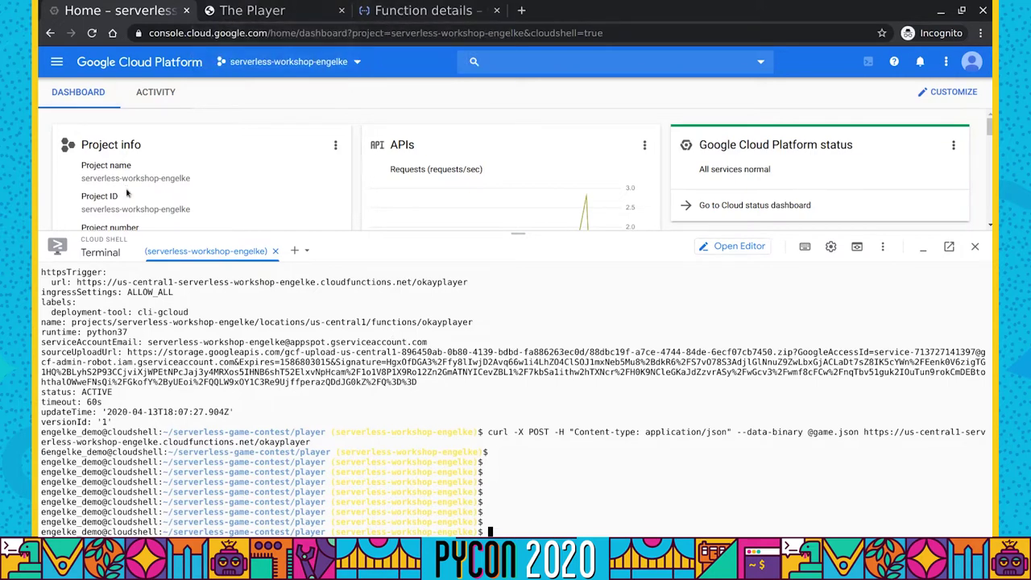
- Open main.py in the Cloud Shell editor and read through the make_guess function
{"action": "left_click", "coordinate": [748, 250]}
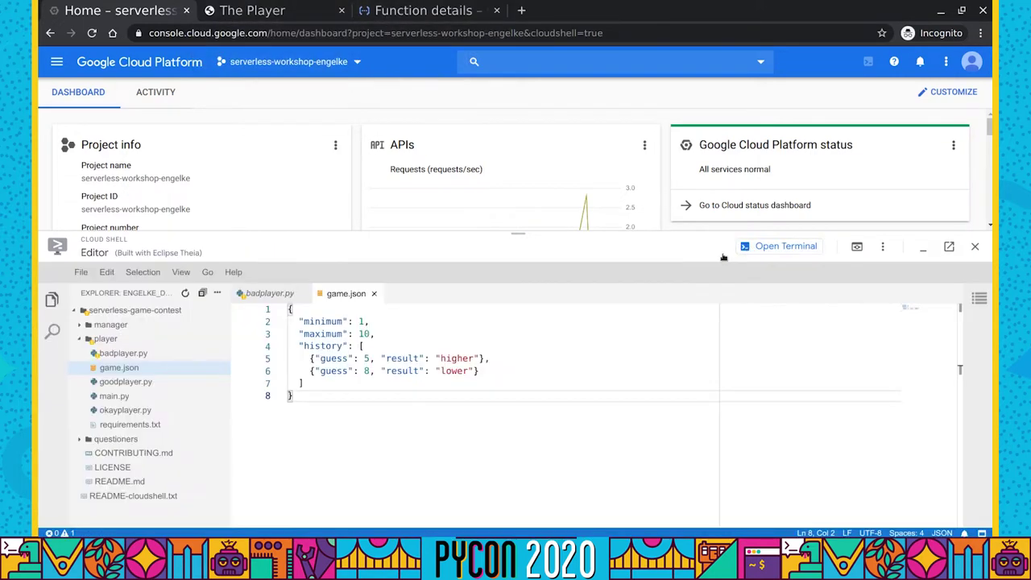
{"action": "left_click", "coordinate": [113, 395]}
{"action": "scroll", "coordinate": [405, 412], "scroll_direction": "down", "scroll_amount": 5}
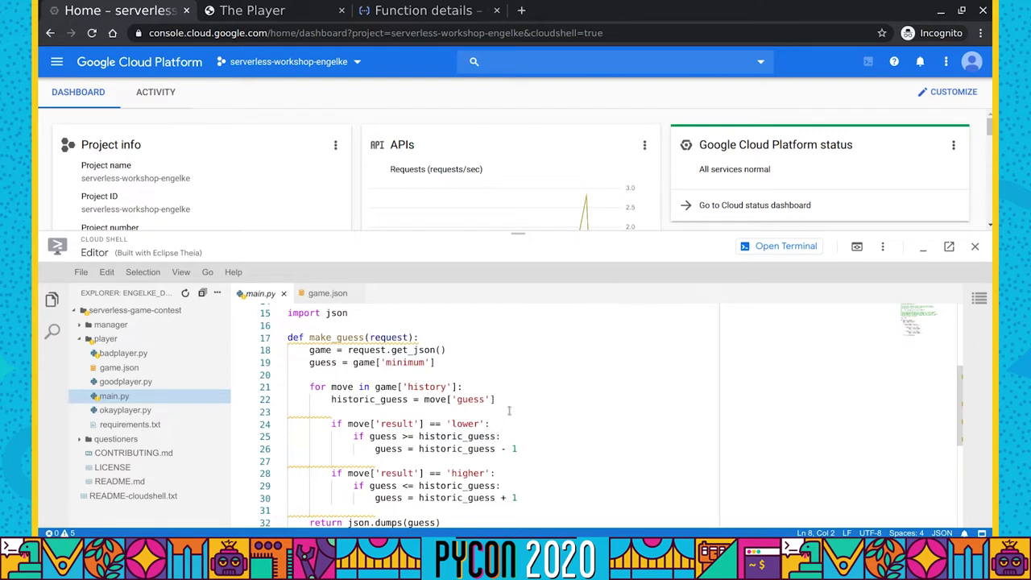
{"action": "scroll", "coordinate": [509, 411], "scroll_direction": "down", "scroll_amount": 2}
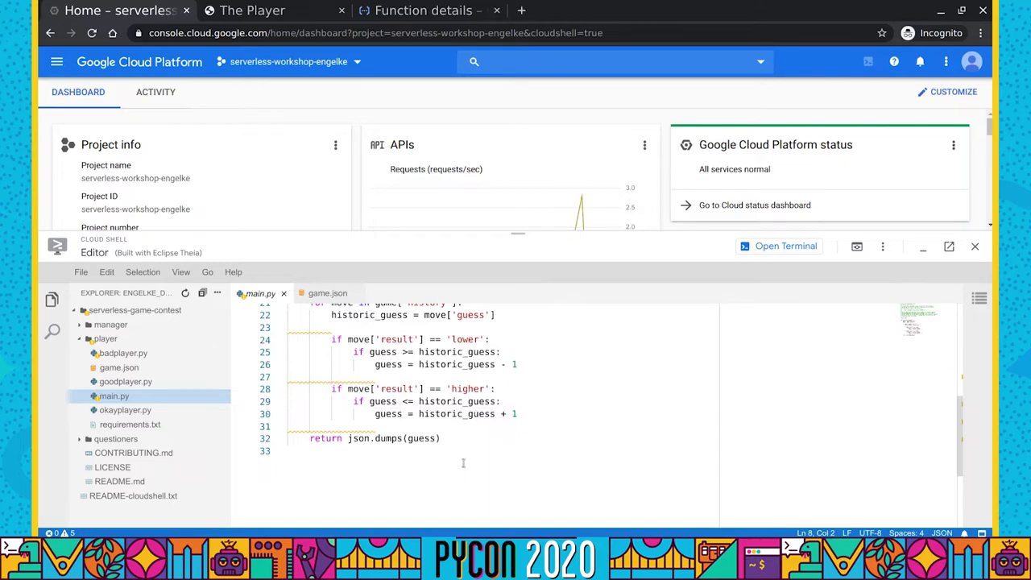
{"action": "left_click", "coordinate": [245, 8]}
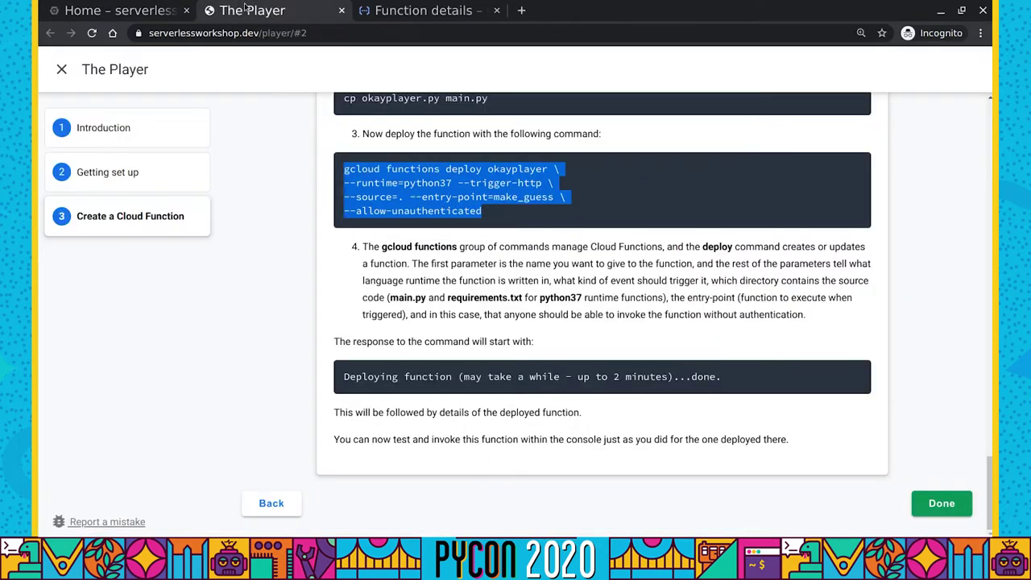
- Click Done at the bottom of the Player codelab
{"action": "left_click", "coordinate": [934, 507]}
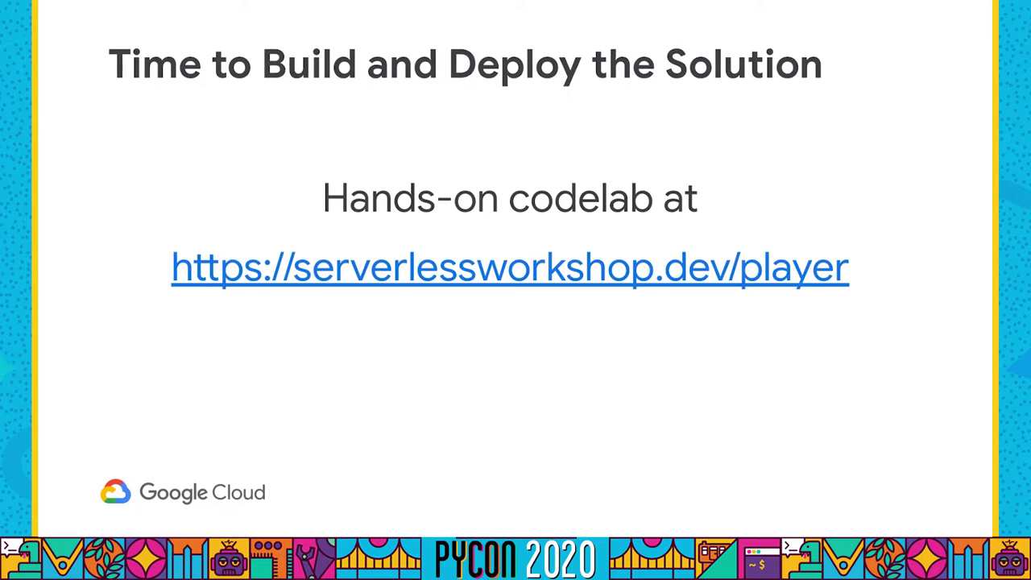
- Advance two slides to the 'Player recap' slide
{"action": "key", "text": "Right"}
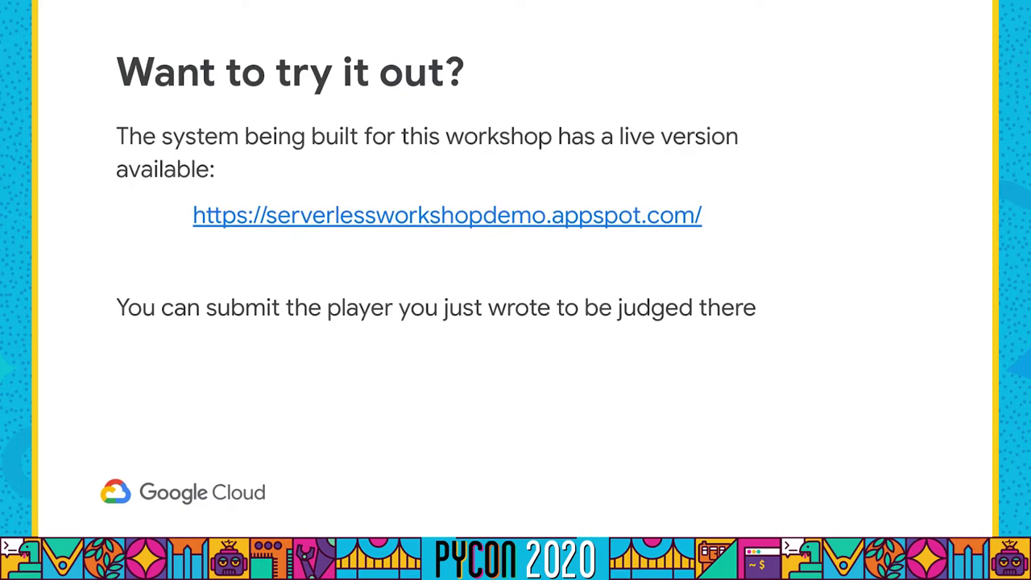
{"action": "key", "text": "Right"}
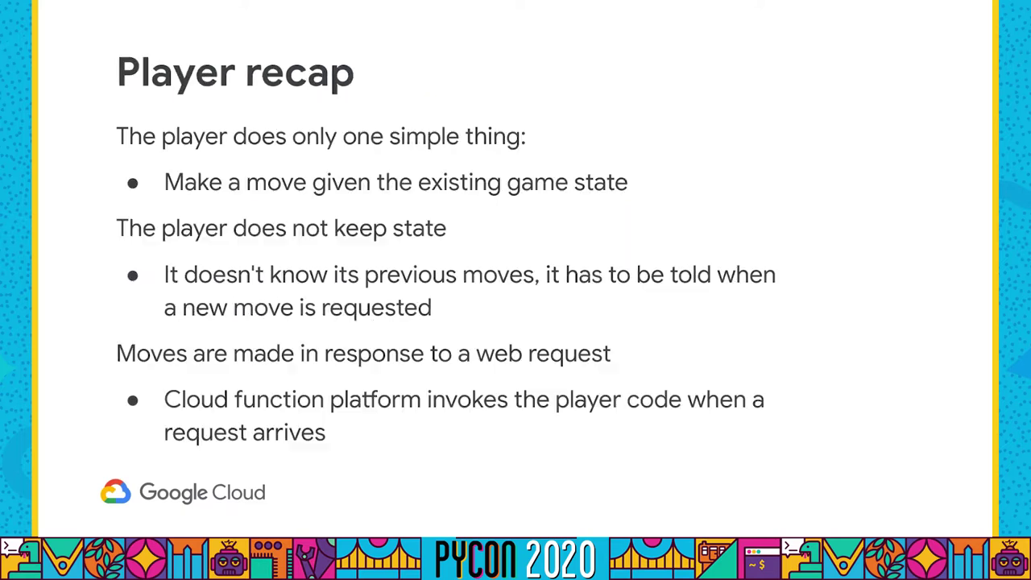
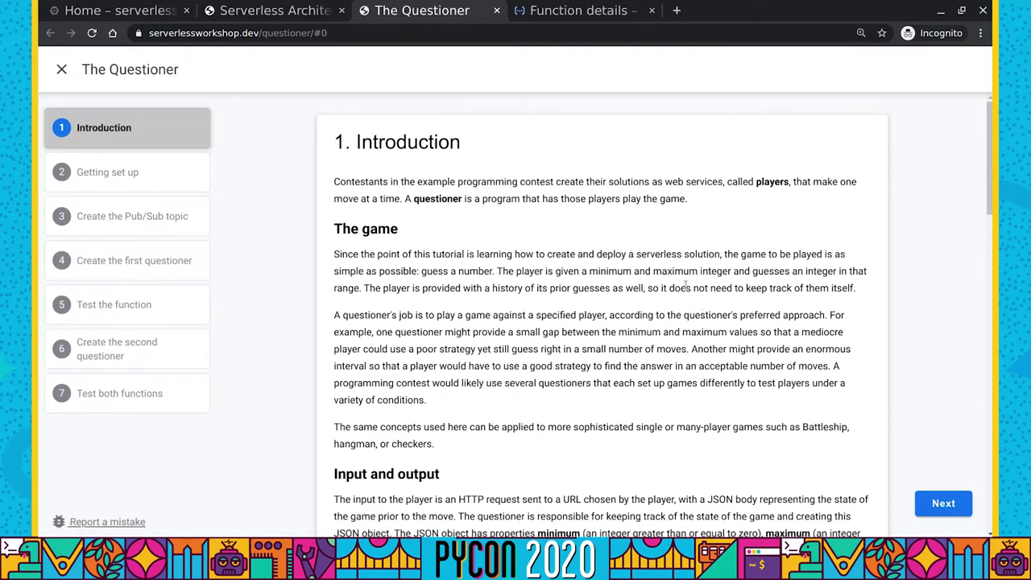
- Read through The Questioner Introduction and advance to step 2, Getting set up
{"action": "scroll", "coordinate": [685, 286], "scroll_direction": "down", "scroll_amount": 5}
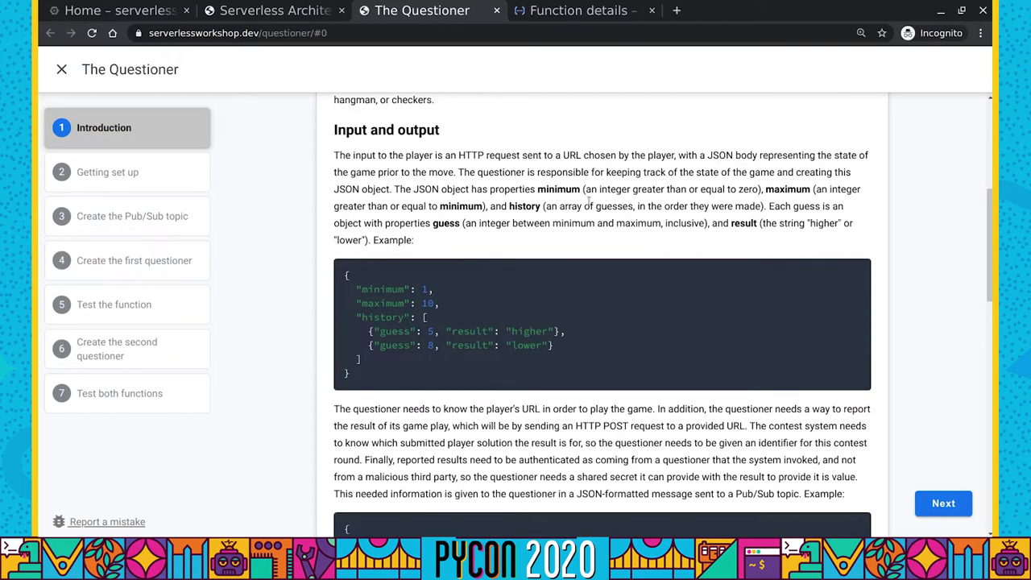
{"action": "scroll", "coordinate": [588, 201], "scroll_direction": "down", "scroll_amount": 4}
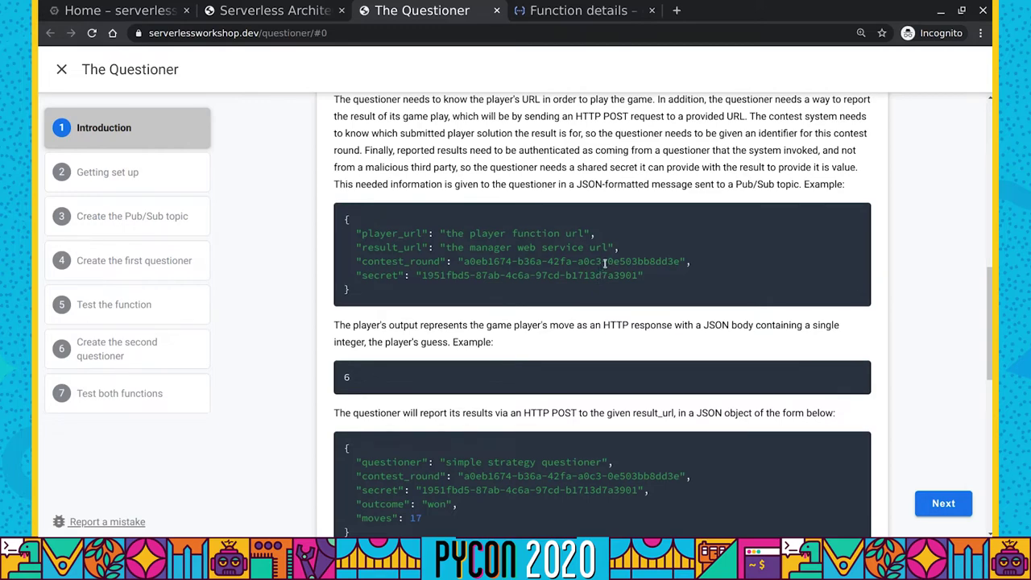
{"action": "scroll", "coordinate": [604, 262], "scroll_direction": "down", "scroll_amount": 3}
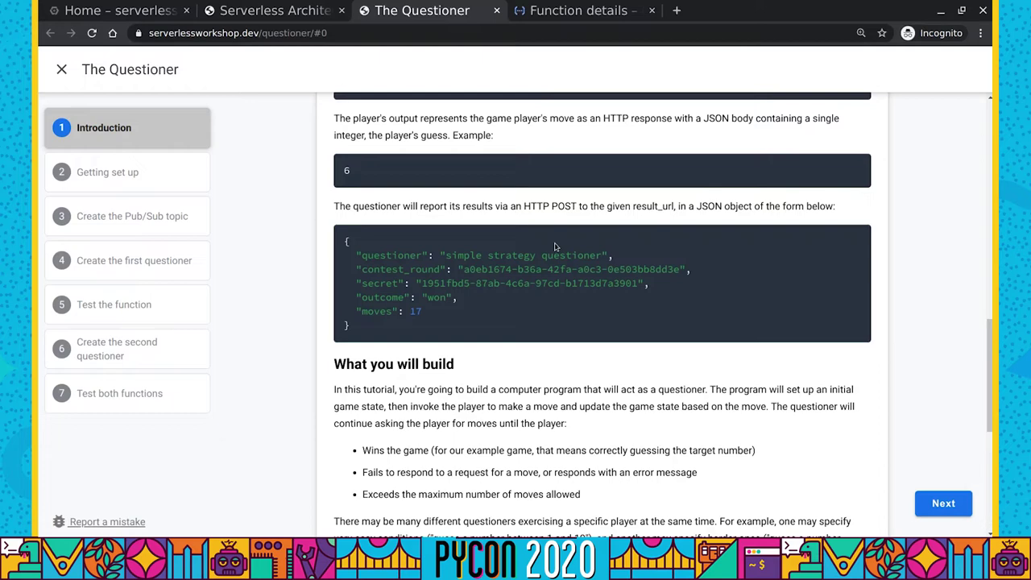
{"action": "scroll", "coordinate": [564, 250], "scroll_direction": "down", "scroll_amount": 3}
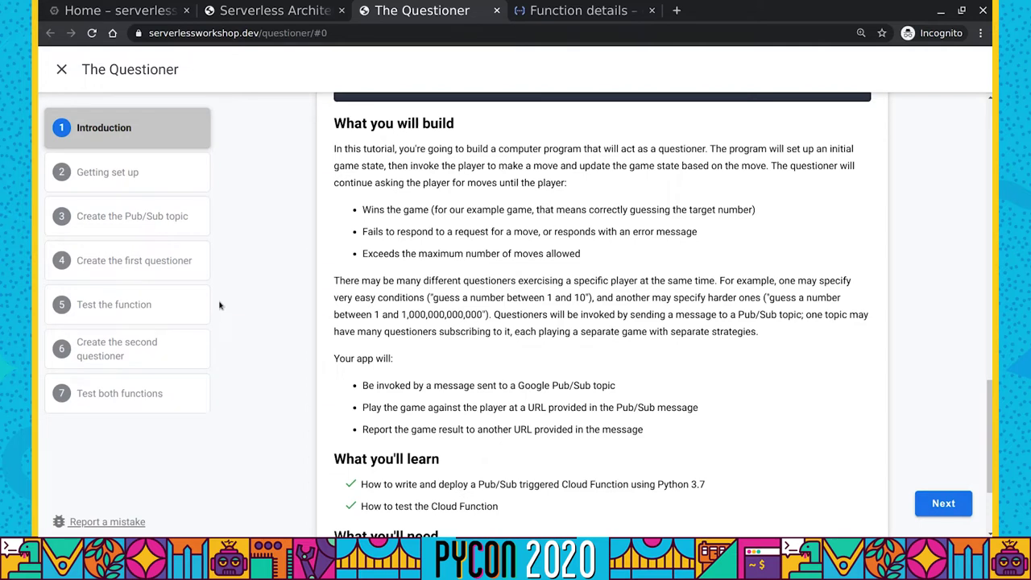
{"action": "scroll", "coordinate": [736, 279], "scroll_direction": "down", "scroll_amount": 2}
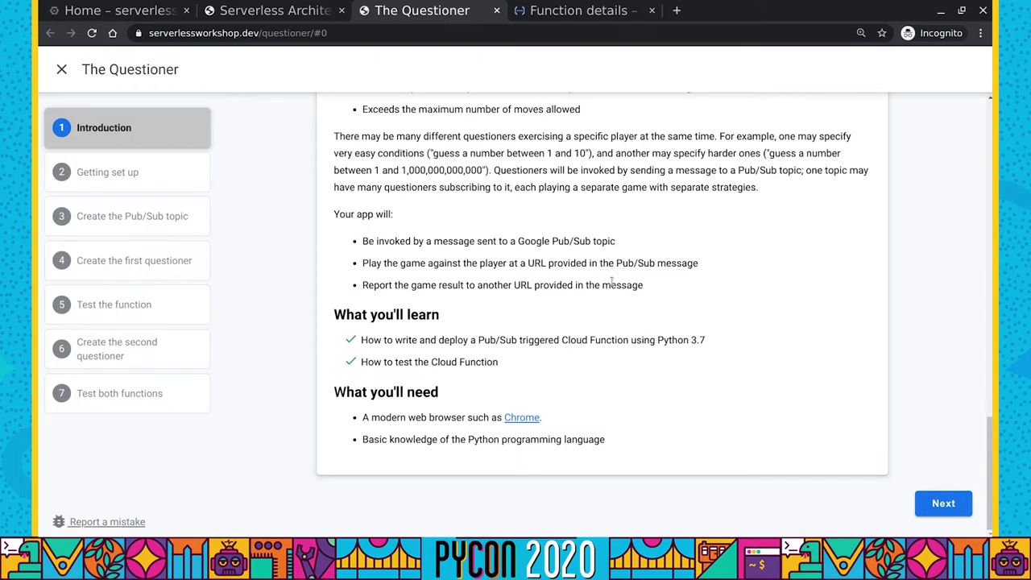
{"action": "left_click", "coordinate": [927, 502]}
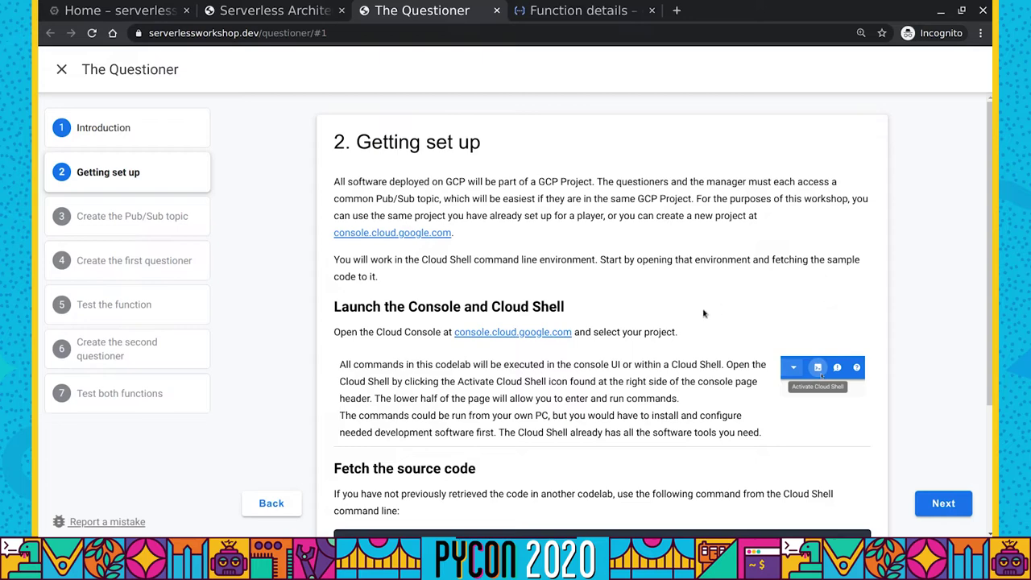
- Advance the codelab to step 3, Create the Pub/Sub topic, then return to the Cloud Console dashboard
{"action": "scroll", "coordinate": [703, 312], "scroll_direction": "down", "scroll_amount": 2}
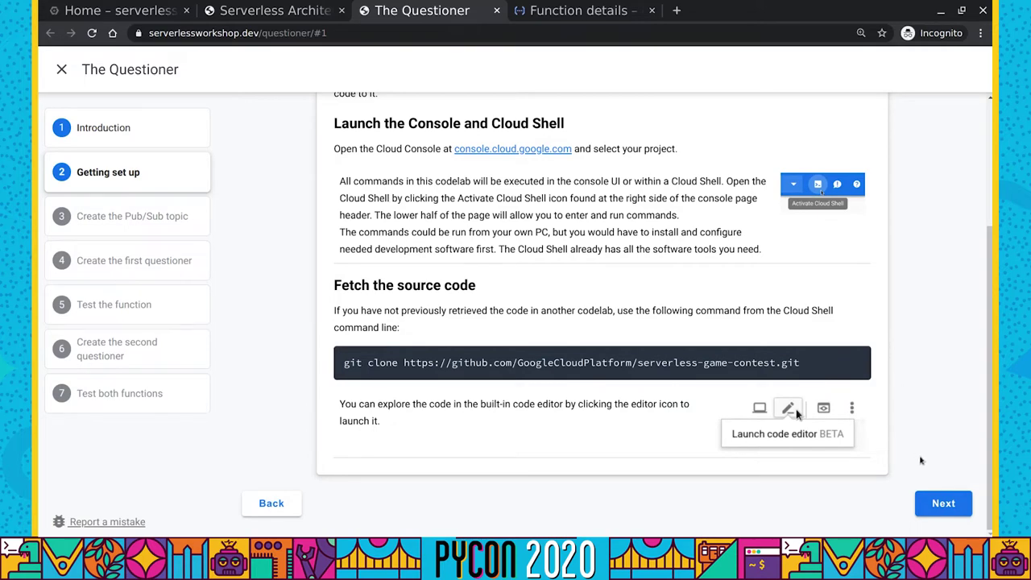
{"action": "left_click", "coordinate": [944, 505]}
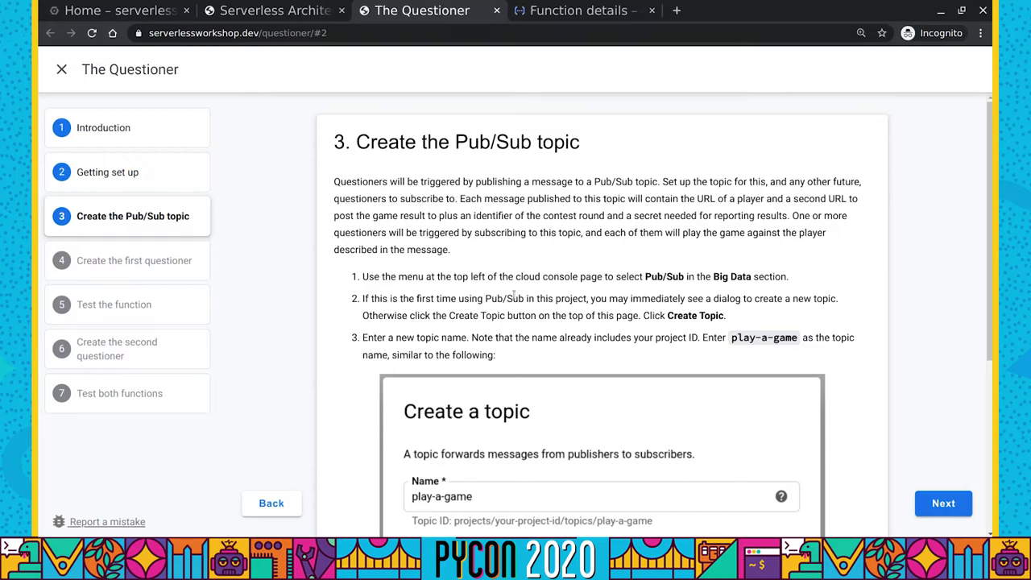
{"action": "scroll", "coordinate": [813, 318], "scroll_direction": "down", "scroll_amount": 2}
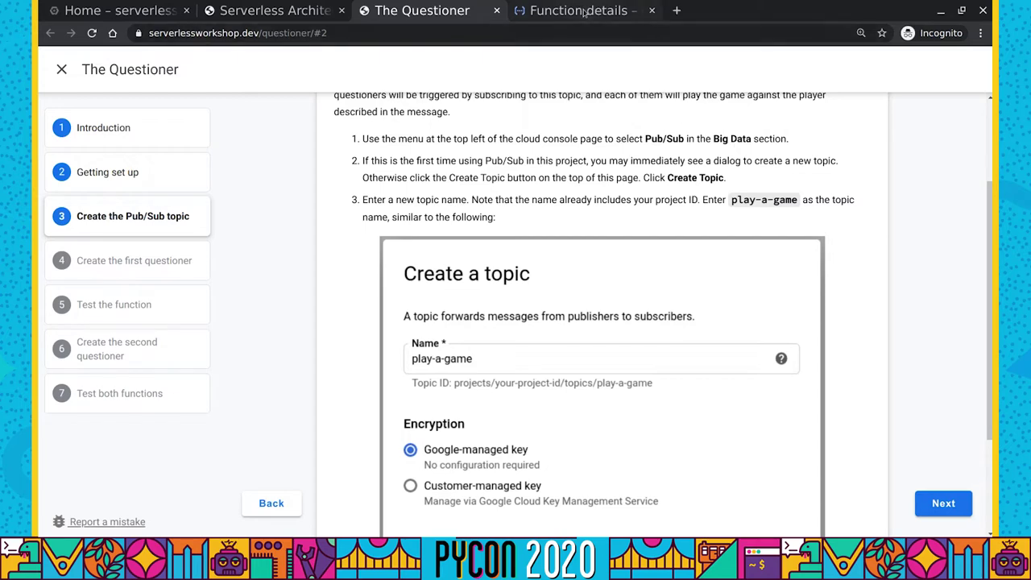
{"action": "left_click", "coordinate": [141, 12]}
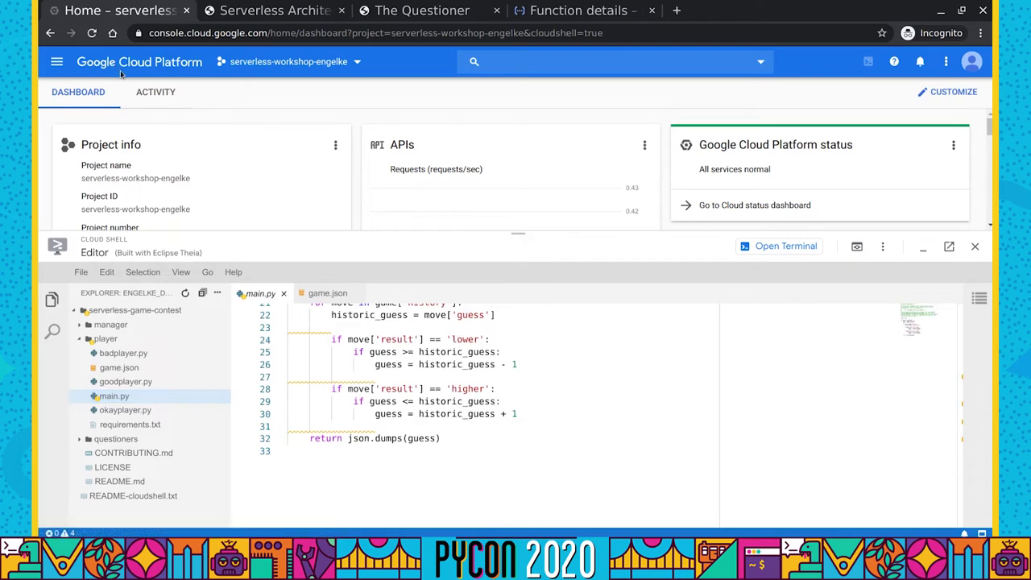
- Open the console in a new tab and navigate to the Big Data > Pub/Sub Topics page
{"action": "middle_click", "coordinate": [121, 73]}
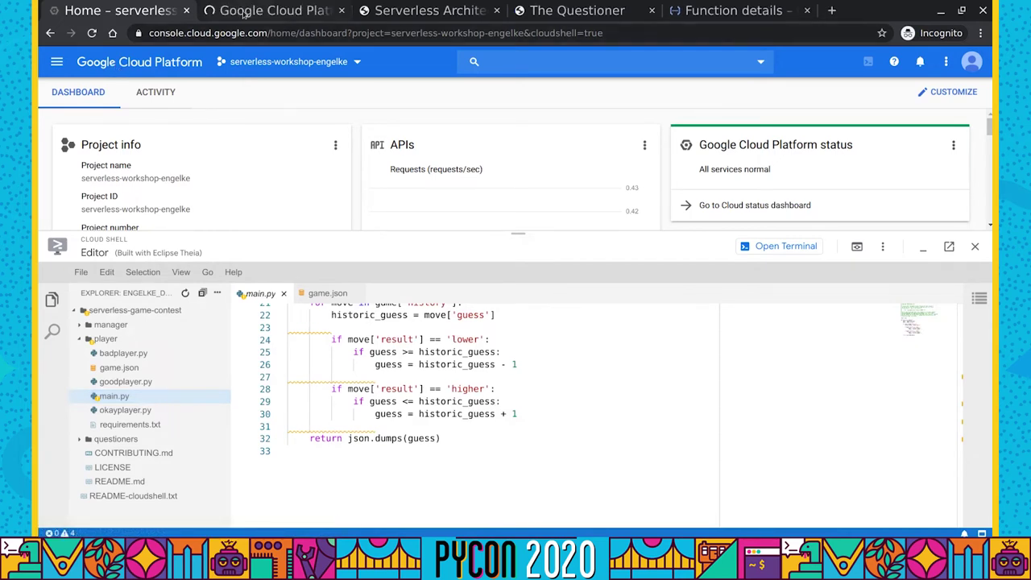
{"action": "left_click", "coordinate": [278, 10]}
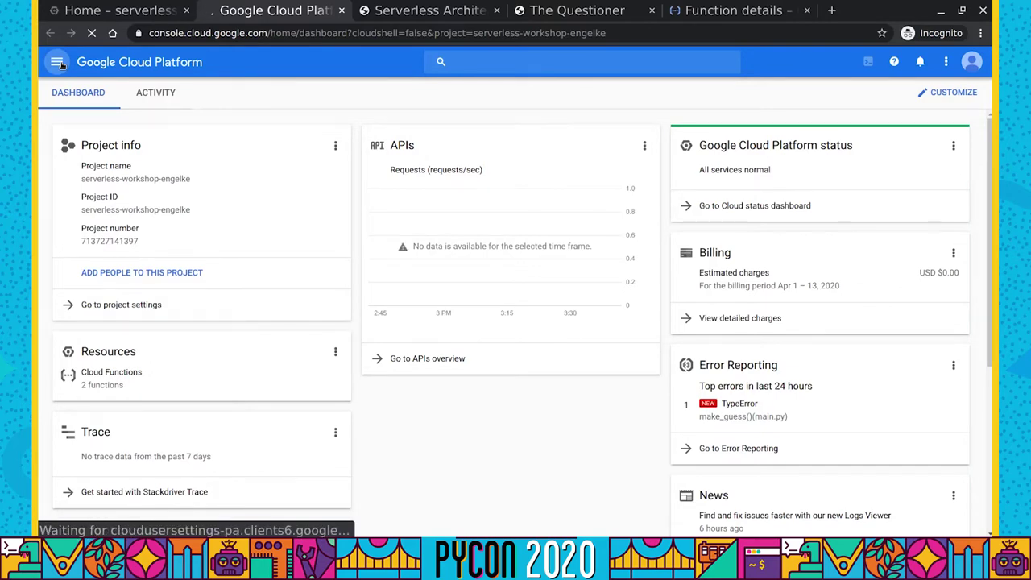
{"action": "left_click", "coordinate": [58, 62]}
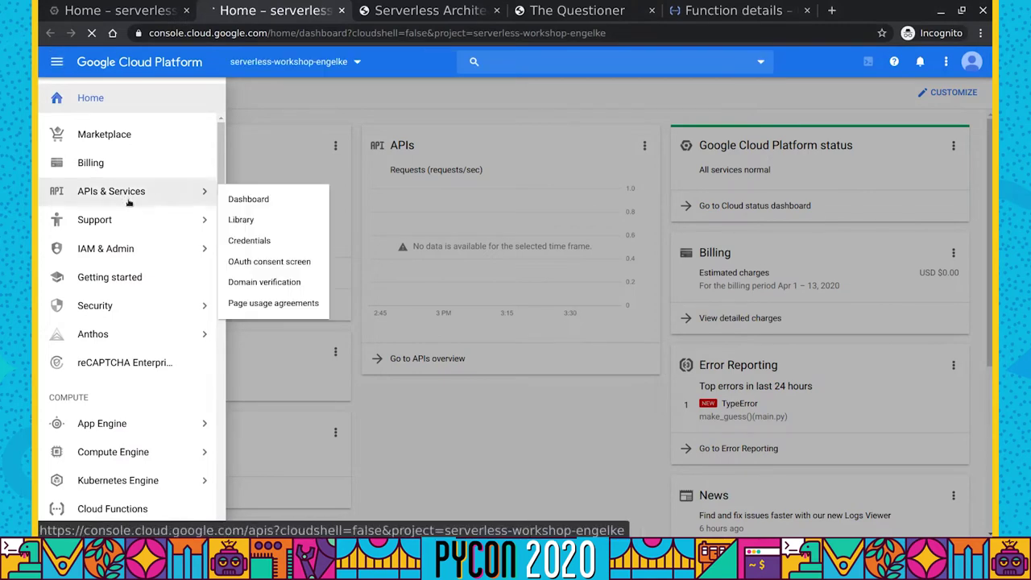
{"action": "mouse_move", "coordinate": [222, 459]}
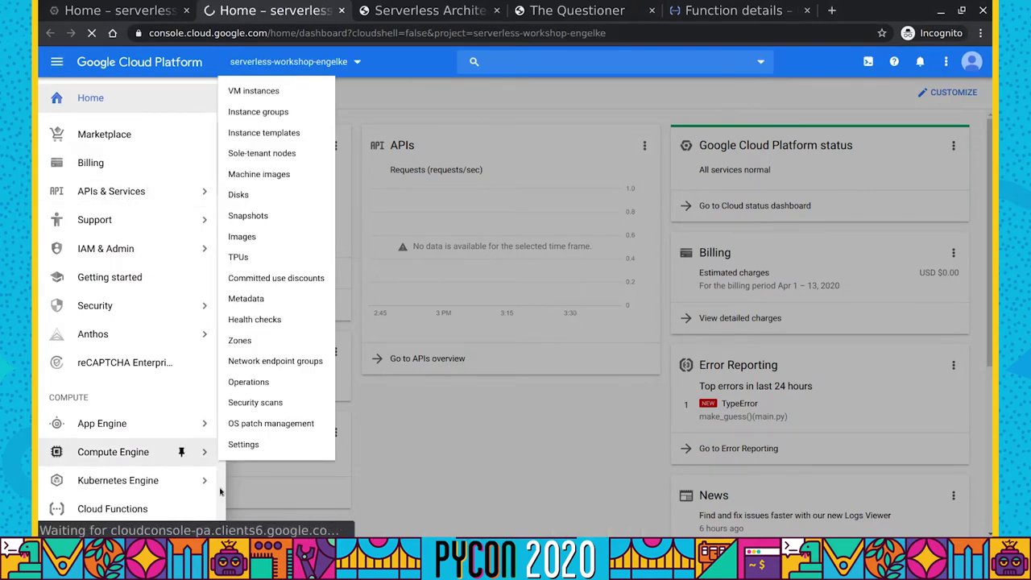
{"action": "scroll", "coordinate": [126, 400], "scroll_direction": "down", "scroll_amount": 5}
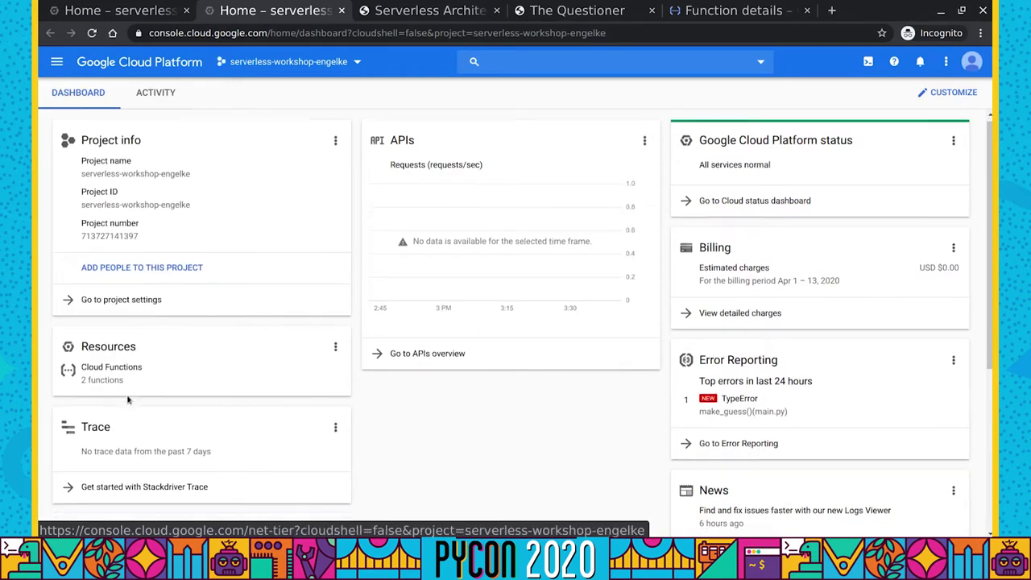
{"action": "scroll", "coordinate": [131, 336], "scroll_direction": "down", "scroll_amount": 3}
{"action": "scroll", "coordinate": [72, 121], "scroll_direction": "up", "scroll_amount": 1}
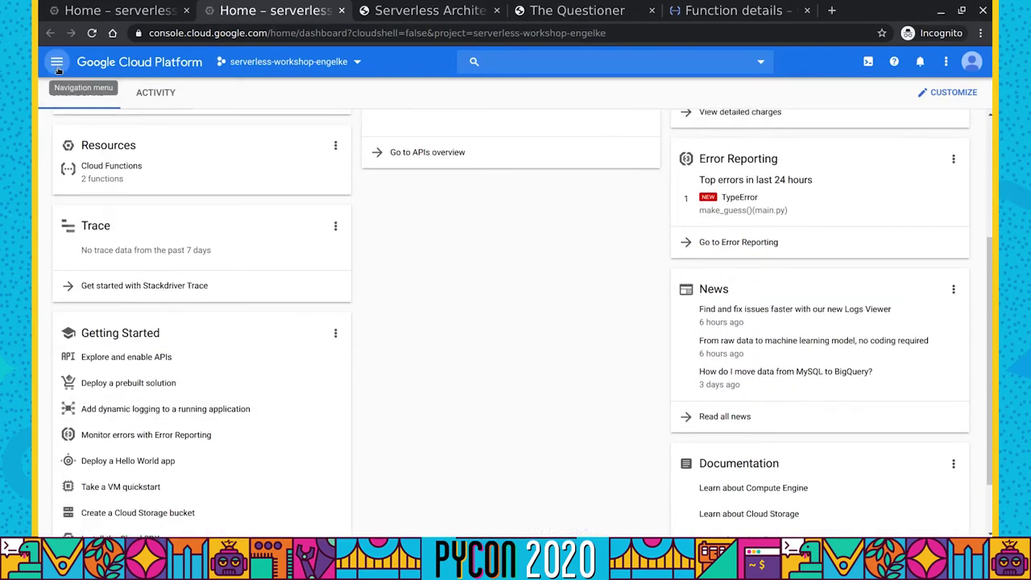
{"action": "left_click", "coordinate": [57, 62]}
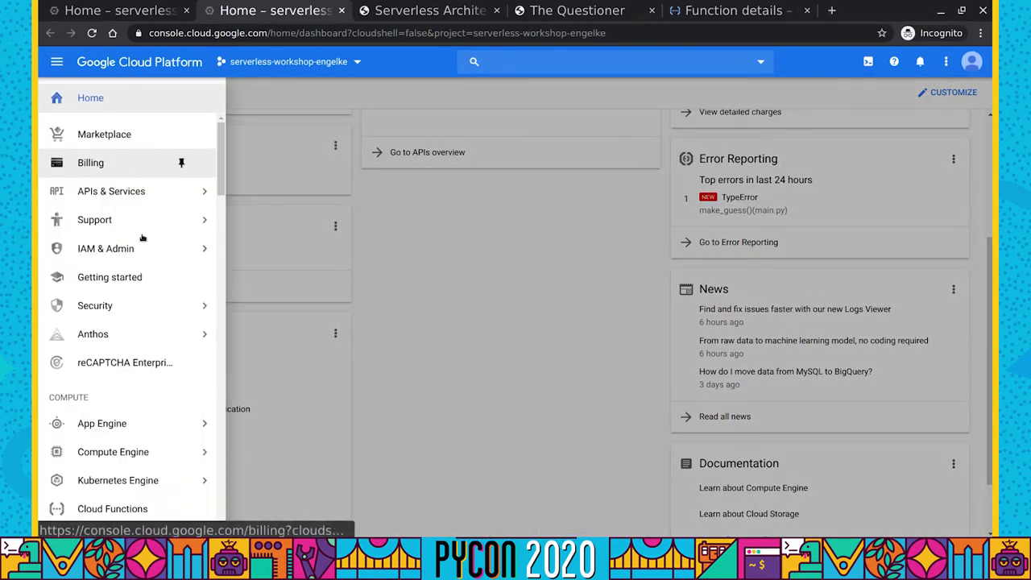
{"action": "scroll", "coordinate": [137, 249], "scroll_direction": "down", "scroll_amount": 5}
{"action": "scroll", "coordinate": [137, 249], "scroll_direction": "down", "scroll_amount": 8}
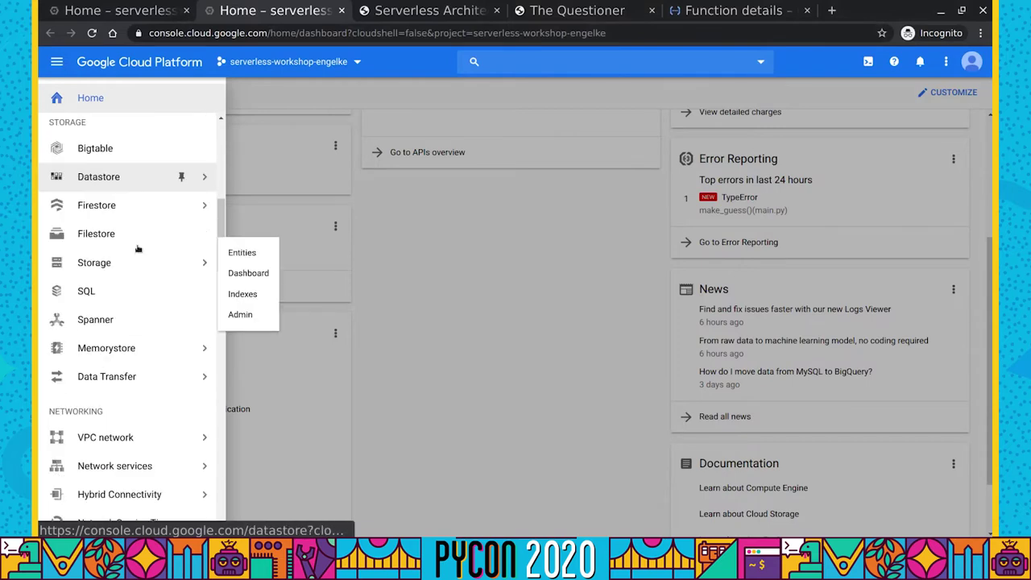
{"action": "scroll", "coordinate": [138, 249], "scroll_direction": "down", "scroll_amount": 6}
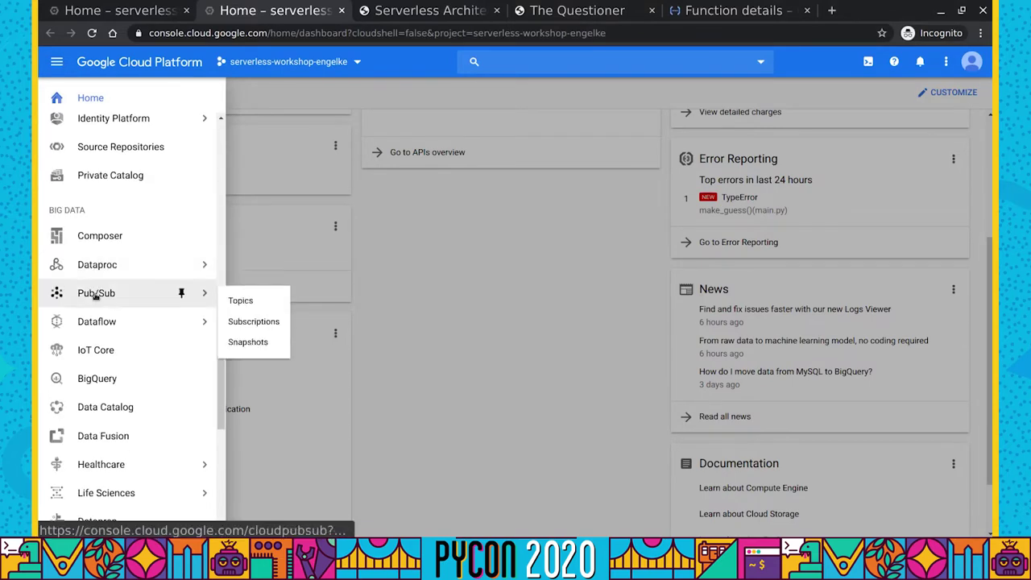
{"action": "left_click", "coordinate": [95, 294]}
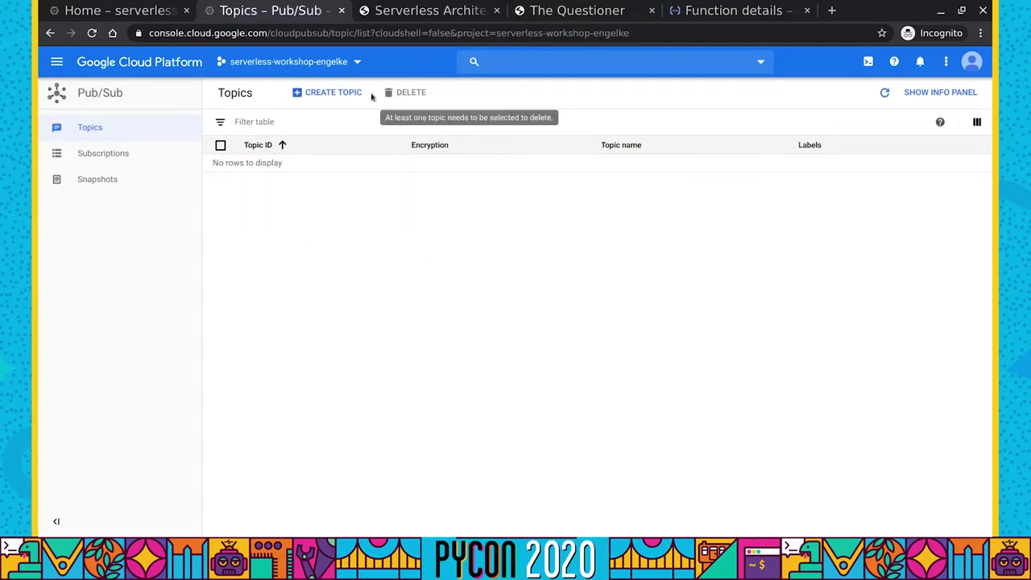
- Create a Pub/Sub topic with Topic ID play-a-game and Google-managed key encryption
{"action": "left_click", "coordinate": [342, 94]}
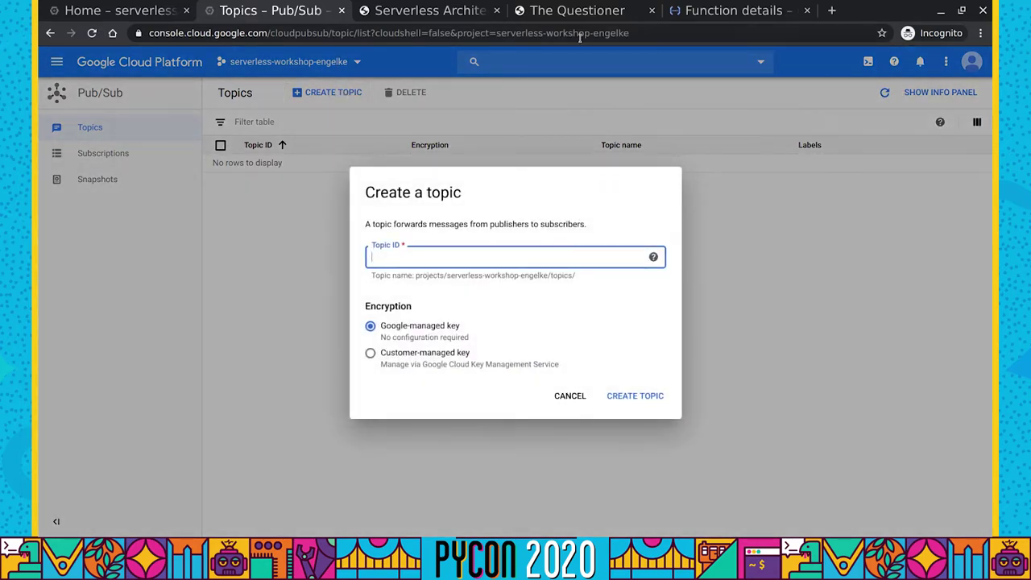
{"action": "left_click", "coordinate": [581, 12]}
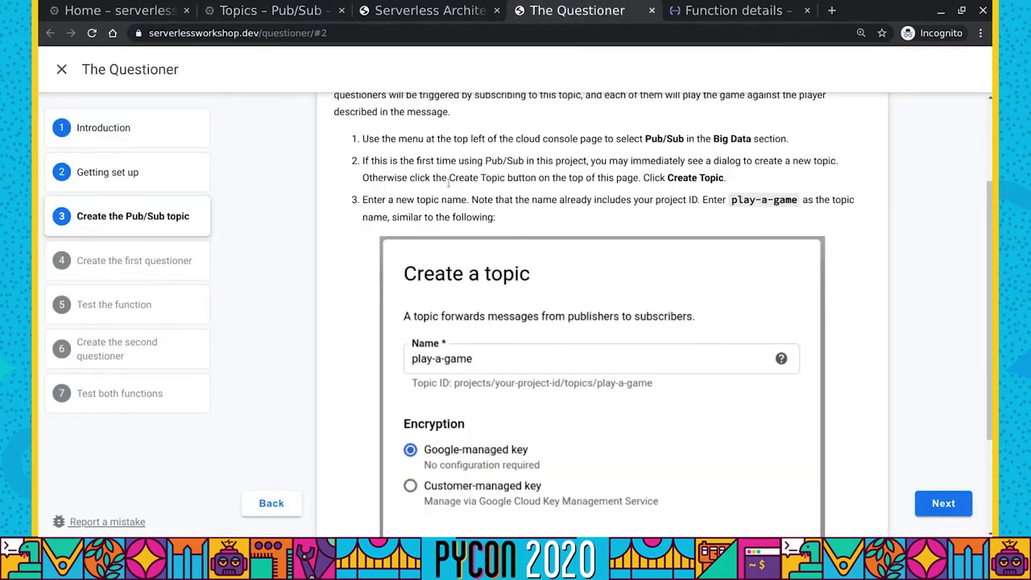
{"action": "scroll", "coordinate": [782, 158], "scroll_direction": "down", "scroll_amount": 2}
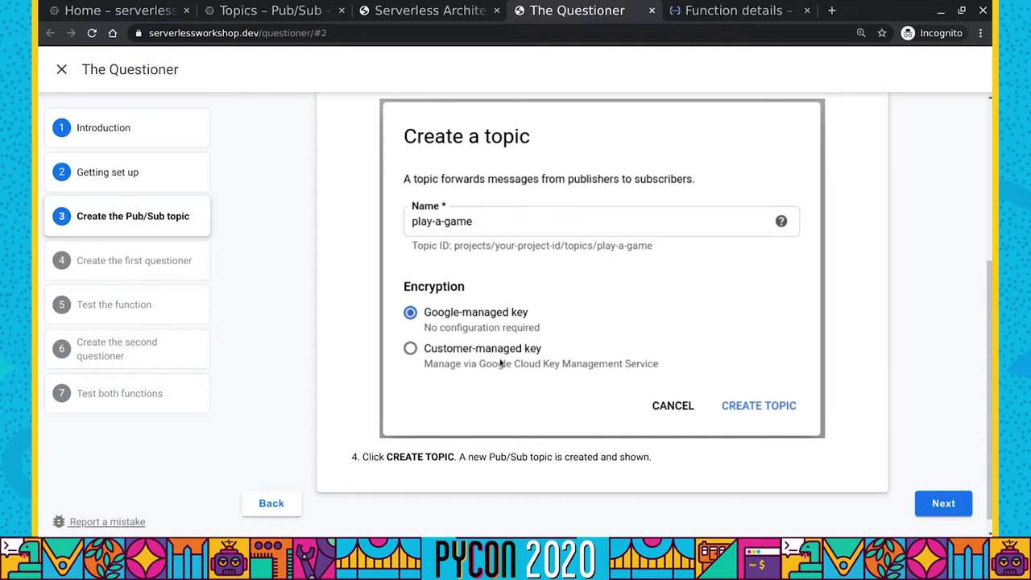
{"action": "left_click", "coordinate": [271, 10]}
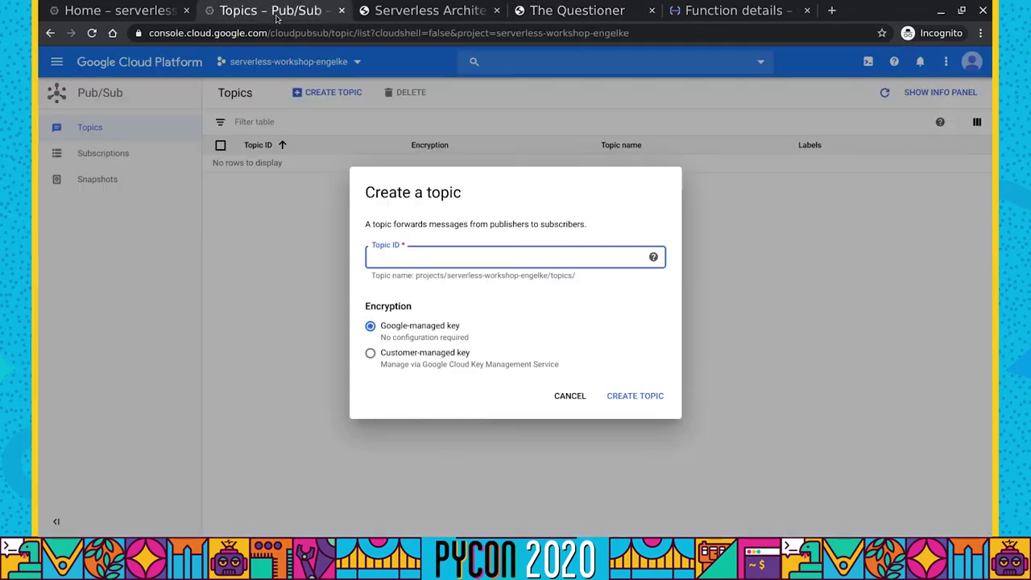
{"action": "type", "text": "p"}
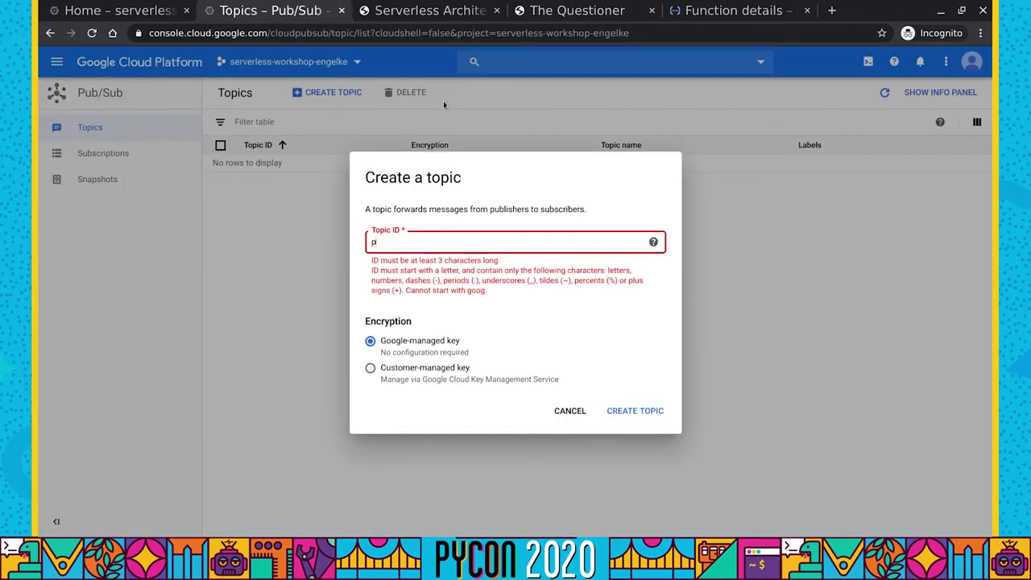
{"action": "type", "text": "lay-a-game"}
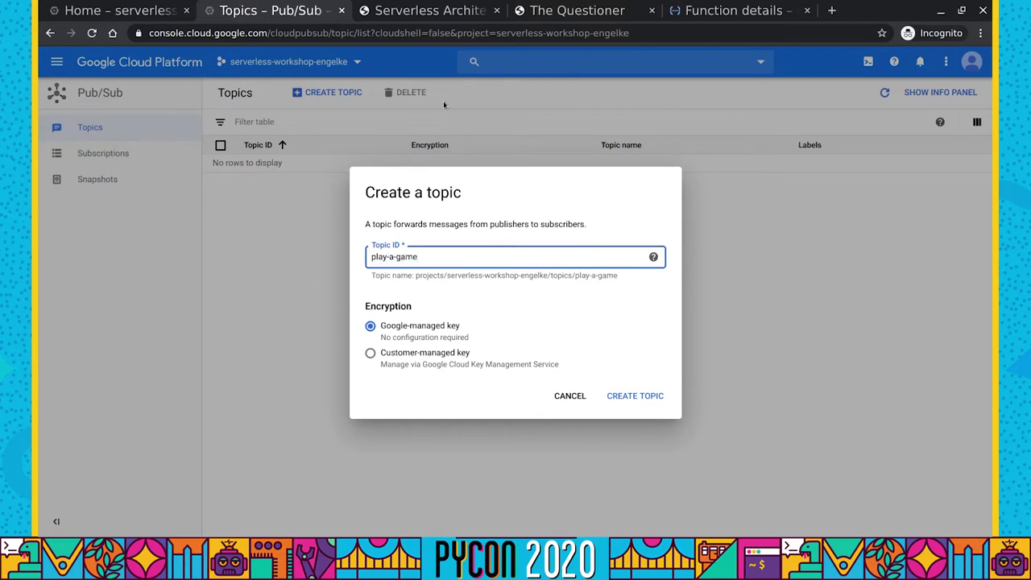
{"action": "double_click", "coordinate": [428, 276]}
{"action": "left_click_drag", "start_coordinate": [428, 276], "coordinate": [595, 284]}
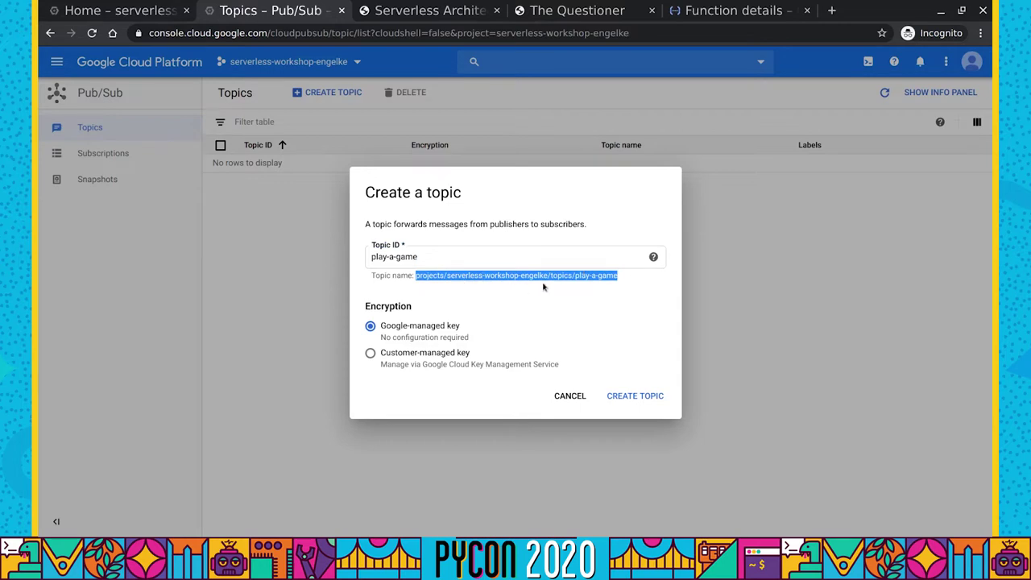
{"action": "left_click", "coordinate": [627, 393]}
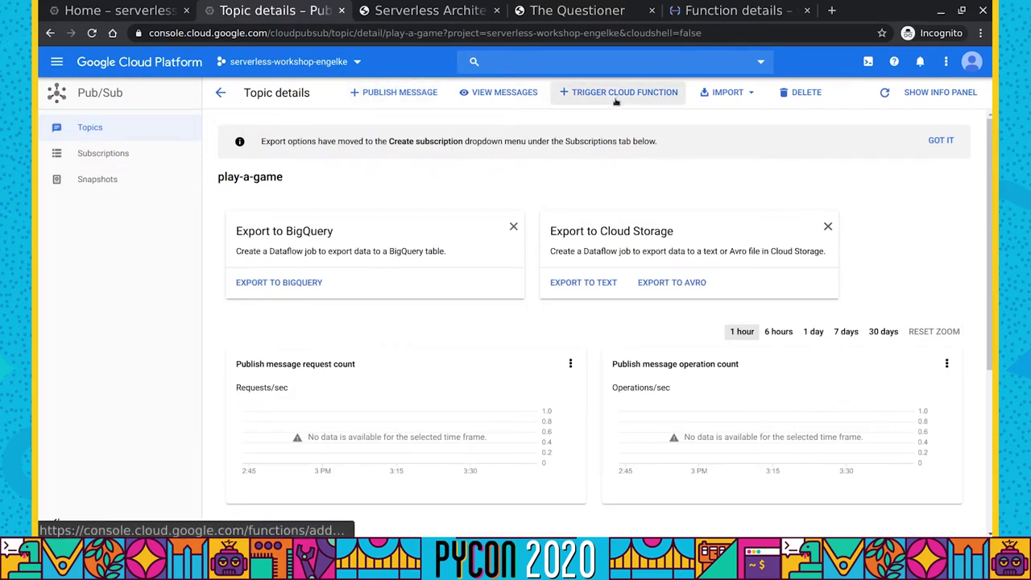
- Read codelab step 4, Create the first questioner, then go back to the Cloud Functions page
{"action": "left_click", "coordinate": [592, 16]}
{"action": "scroll", "coordinate": [633, 263], "scroll_direction": "down", "scroll_amount": 1}
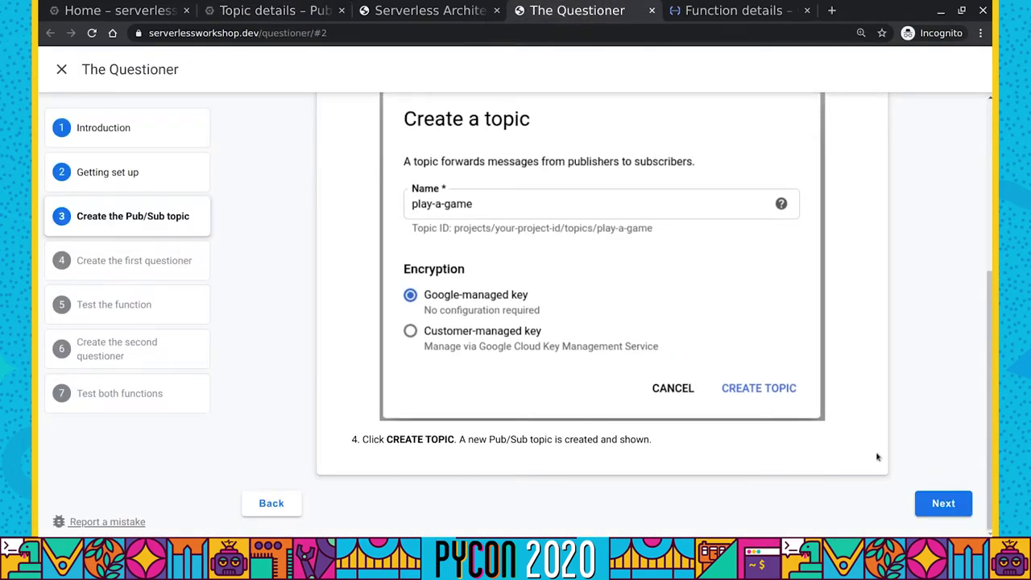
{"action": "left_click", "coordinate": [948, 504]}
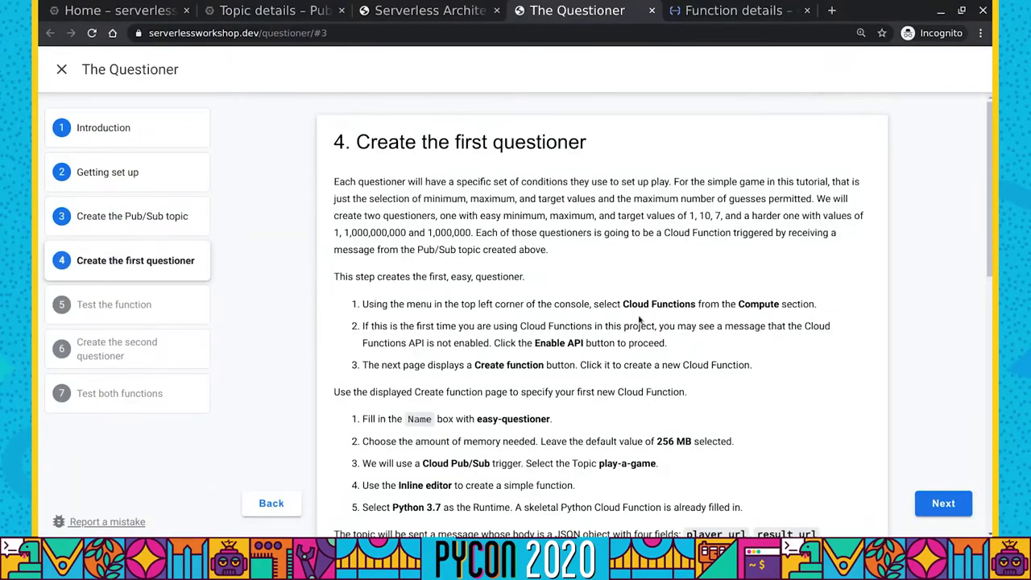
{"action": "scroll", "coordinate": [654, 282], "scroll_direction": "down", "scroll_amount": 2}
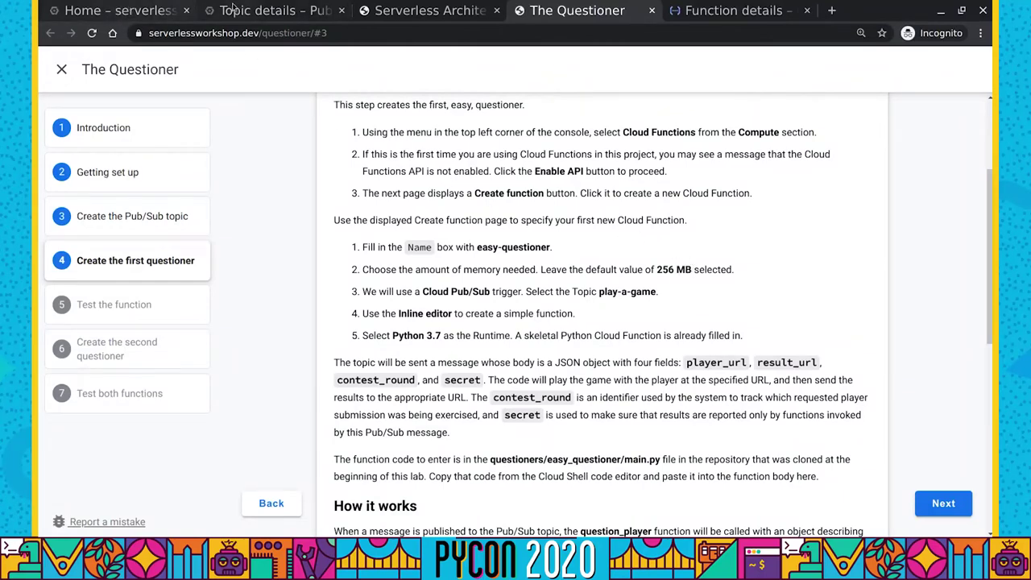
{"action": "left_click", "coordinate": [747, 10]}
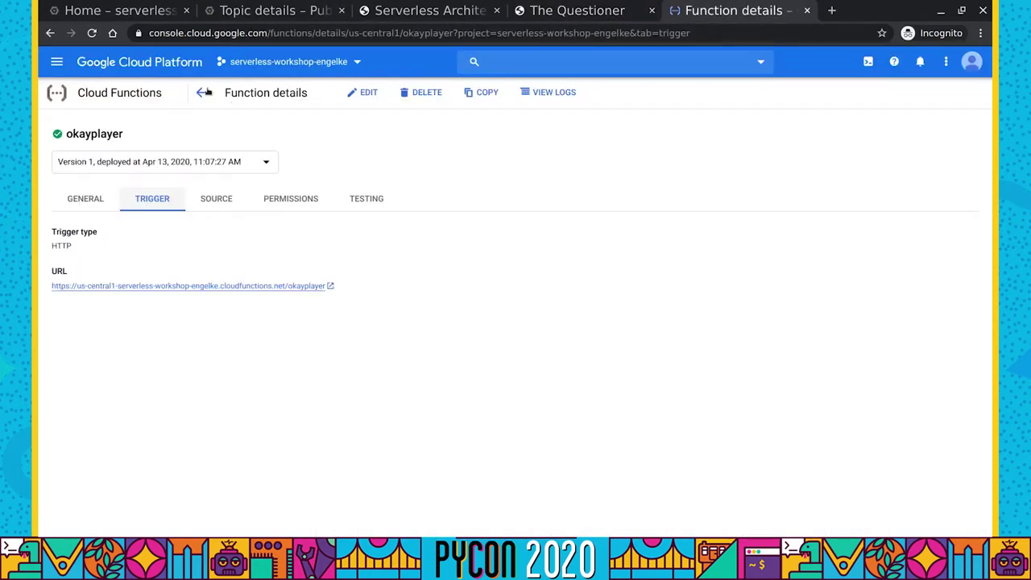
- Start a new Cloud Function from the Functions list and name it easy-questioner
{"action": "left_click", "coordinate": [203, 93]}
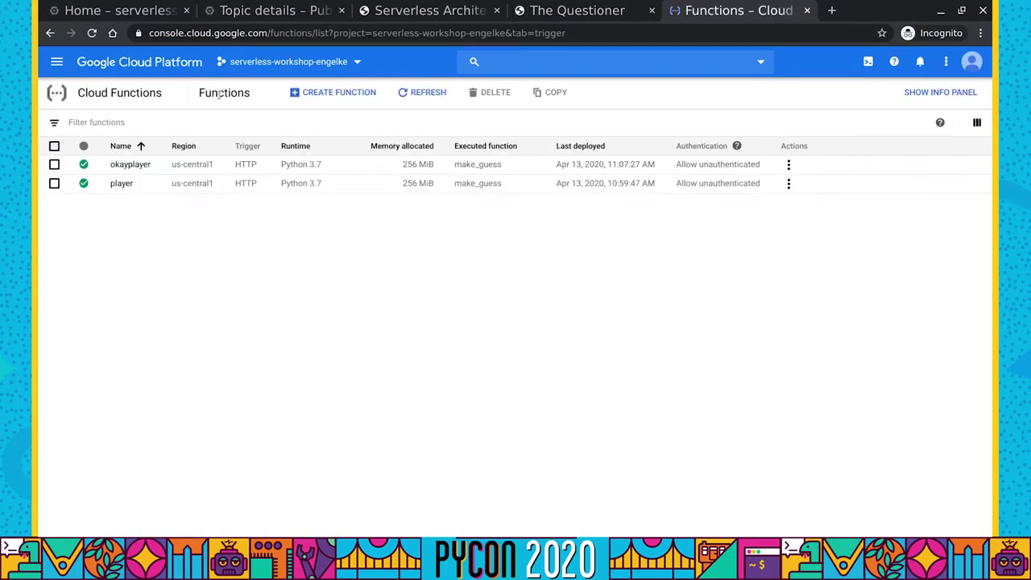
{"action": "left_click", "coordinate": [329, 95]}
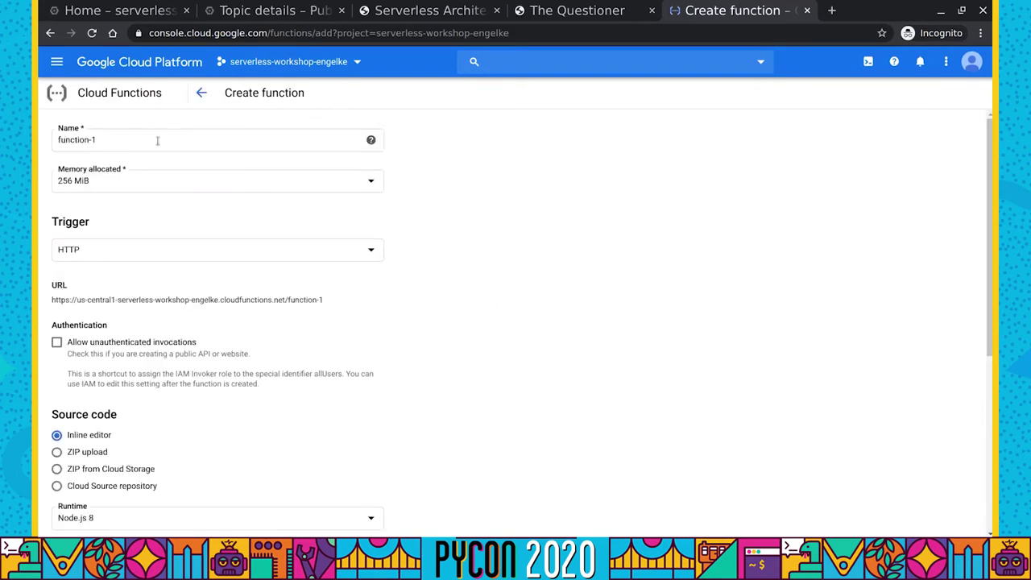
{"action": "triple_click", "coordinate": [157, 141]}
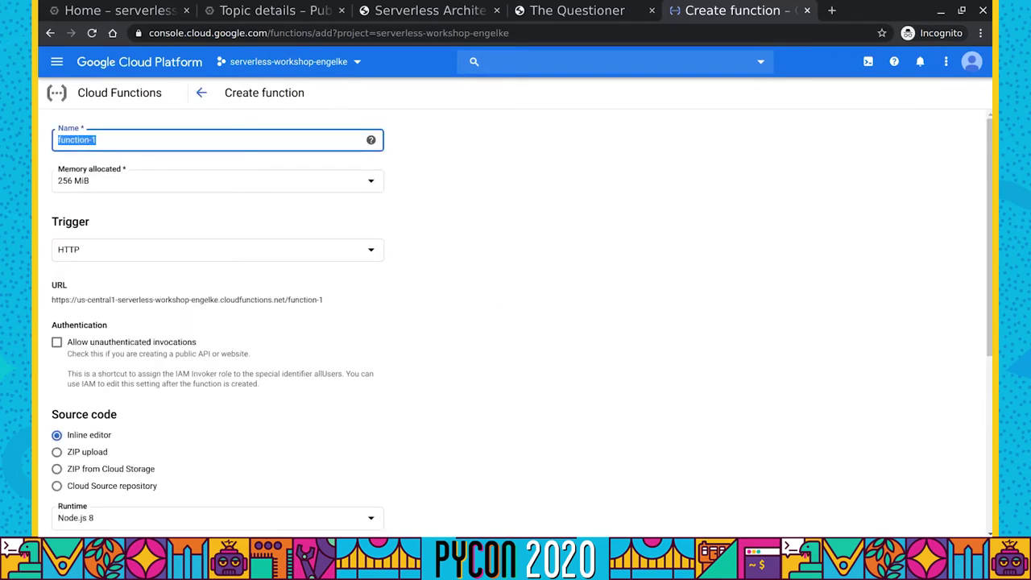
{"action": "type", "text": "easy"}
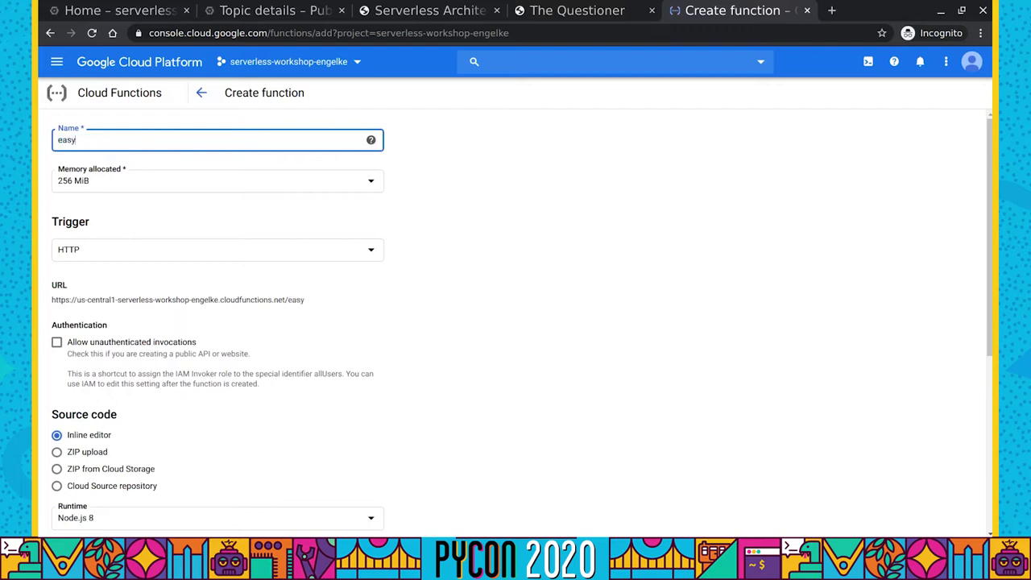
{"action": "type", "text": "-questioner"}
- Set the function's trigger to Cloud Pub/Sub on the play-a-game topic
{"action": "left_click", "coordinate": [371, 252]}
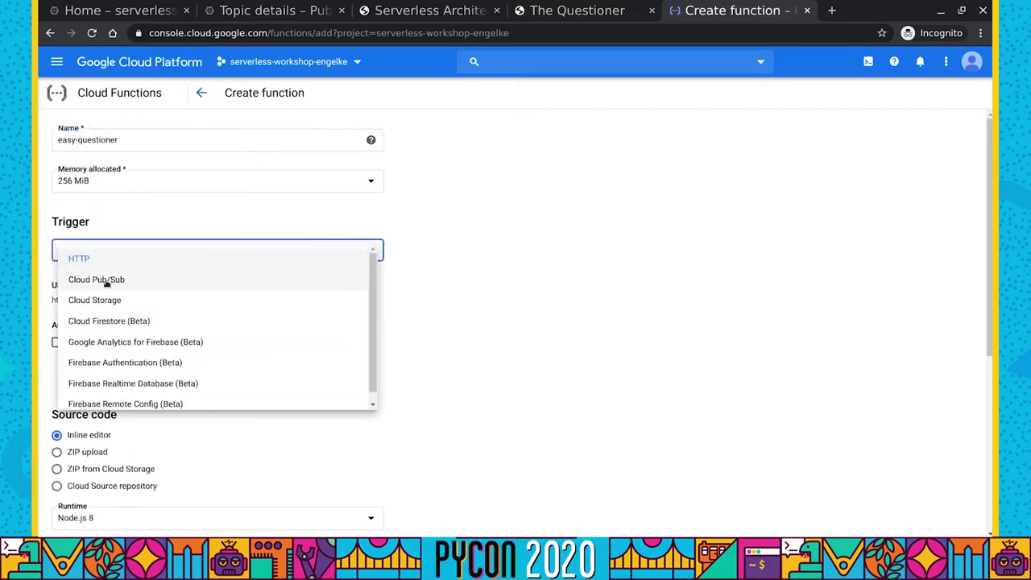
{"action": "left_click", "coordinate": [104, 280]}
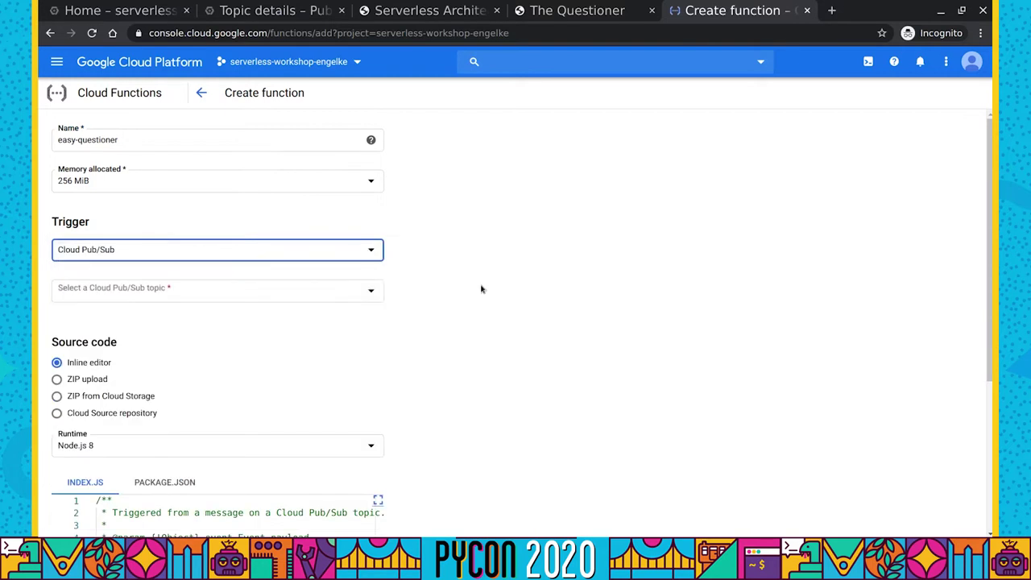
{"action": "scroll", "coordinate": [376, 306], "scroll_direction": "down", "scroll_amount": 1}
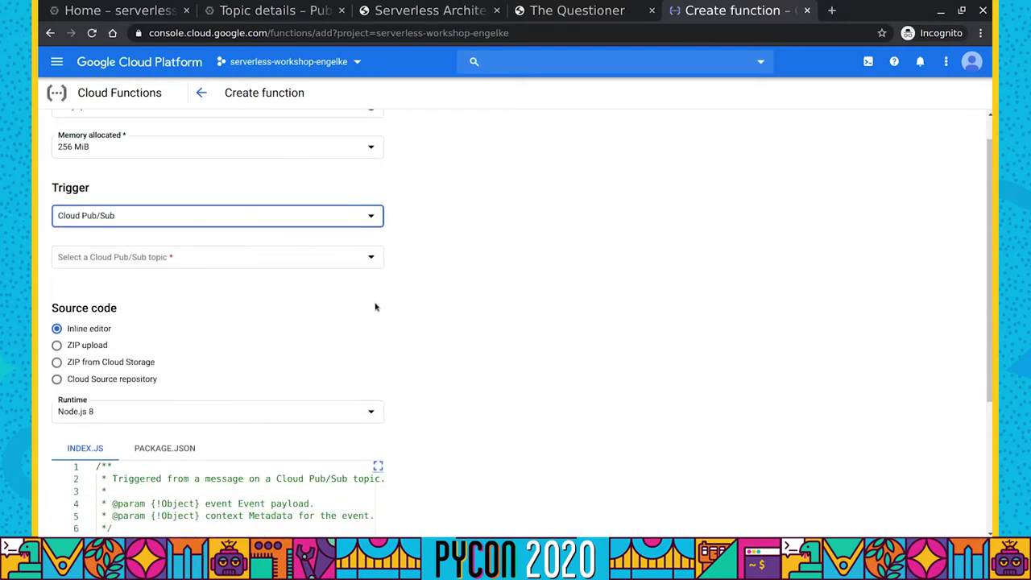
{"action": "left_click", "coordinate": [371, 257]}
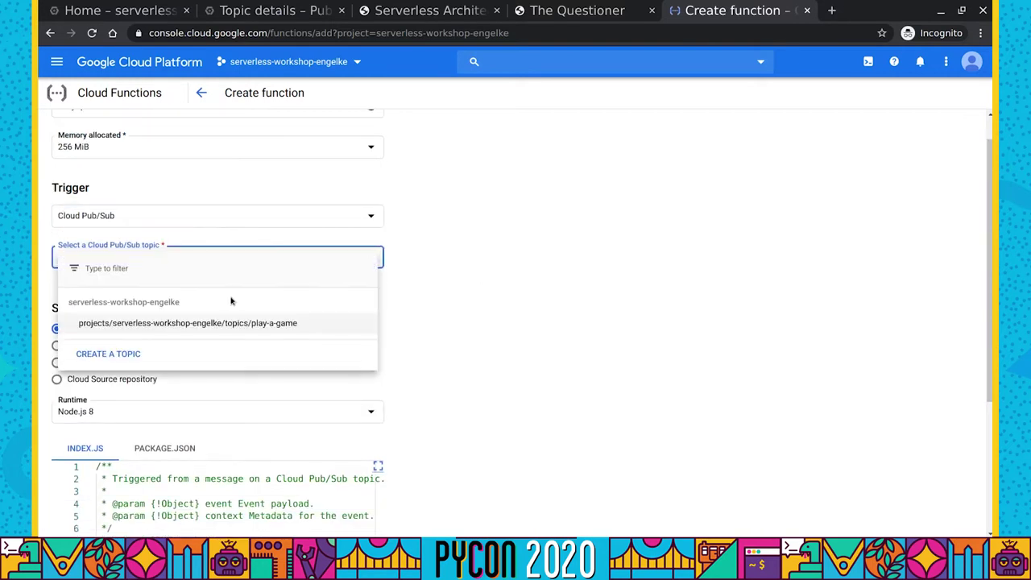
{"action": "left_click", "coordinate": [214, 323]}
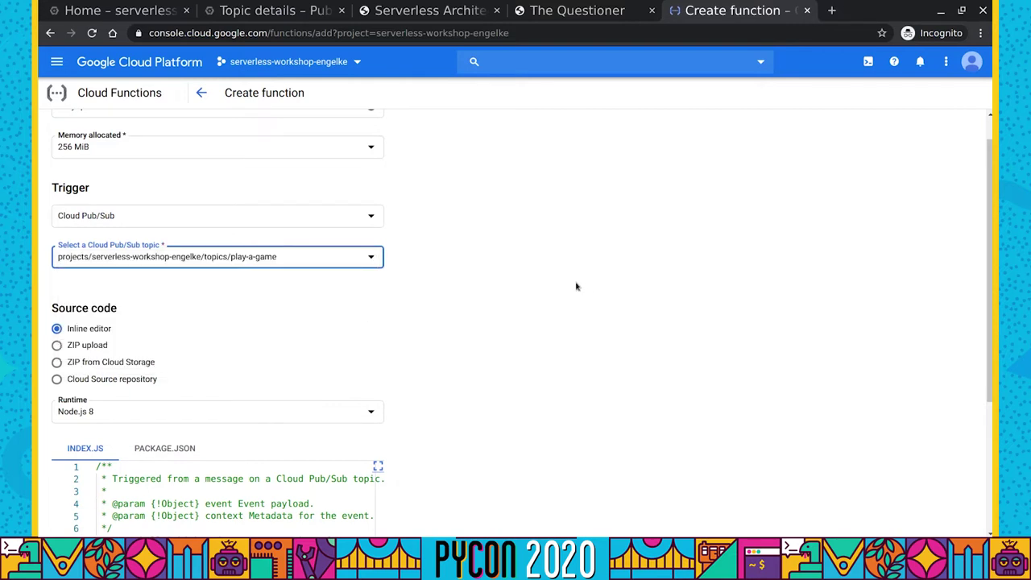
{"action": "scroll", "coordinate": [535, 276], "scroll_direction": "down", "scroll_amount": 3}
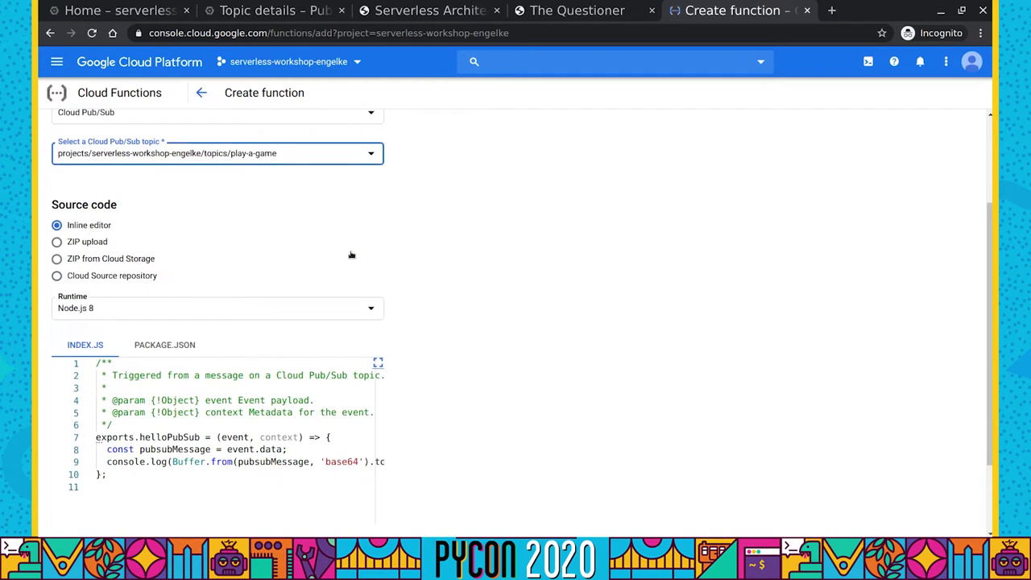
{"action": "scroll", "coordinate": [507, 320], "scroll_direction": "down", "scroll_amount": 1}
{"action": "scroll", "coordinate": [483, 301], "scroll_direction": "down", "scroll_amount": 2}
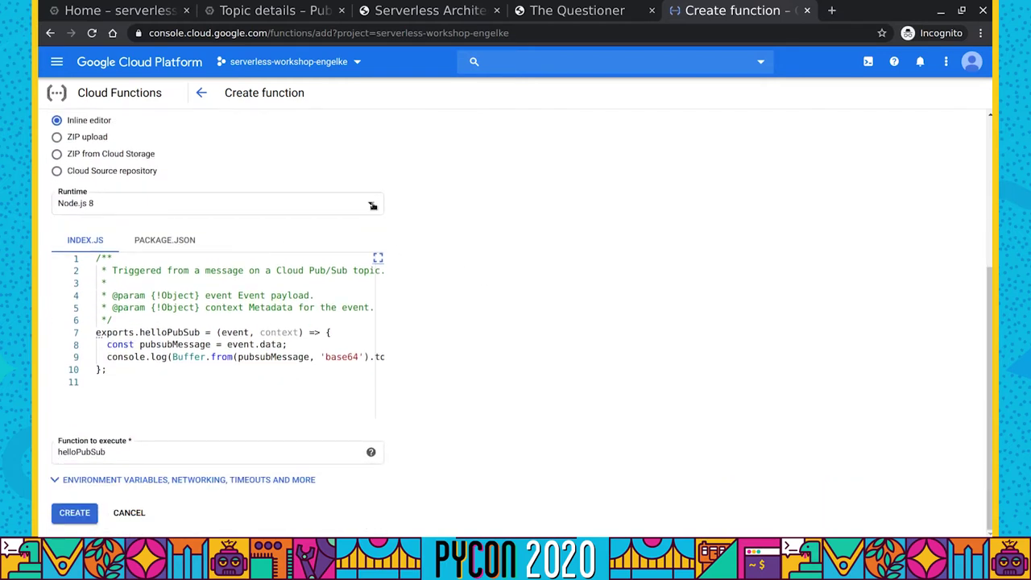
{"action": "left_click", "coordinate": [373, 207]}
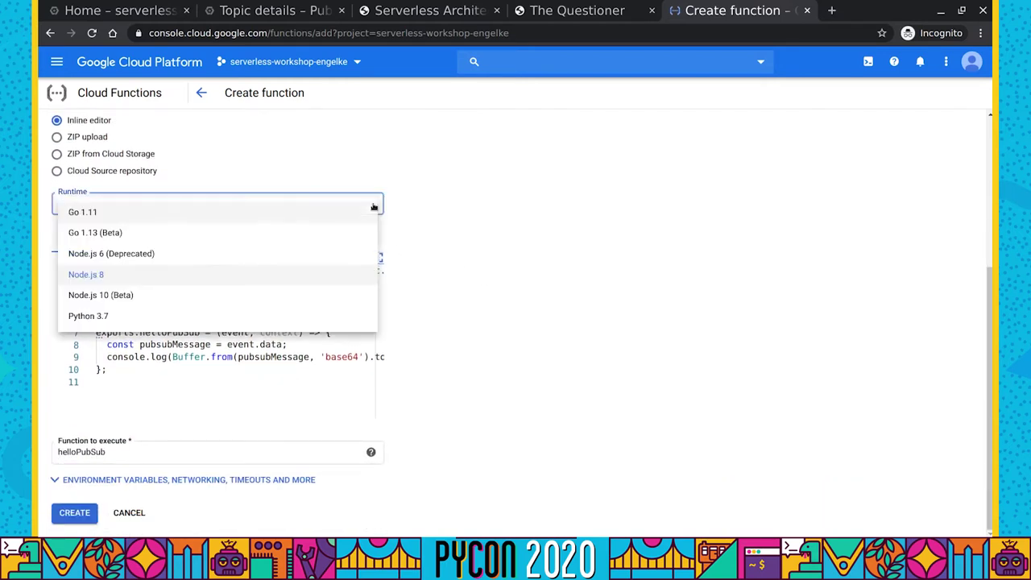
- Set the function runtime to Python 3.7 and expand the inline code editor
{"action": "left_click", "coordinate": [98, 315]}
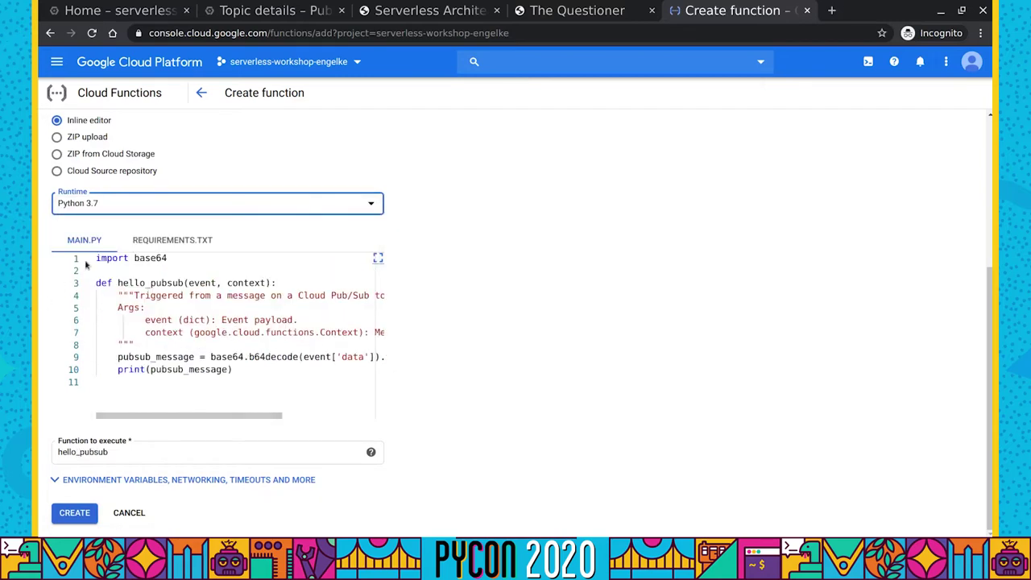
{"action": "left_click", "coordinate": [378, 259]}
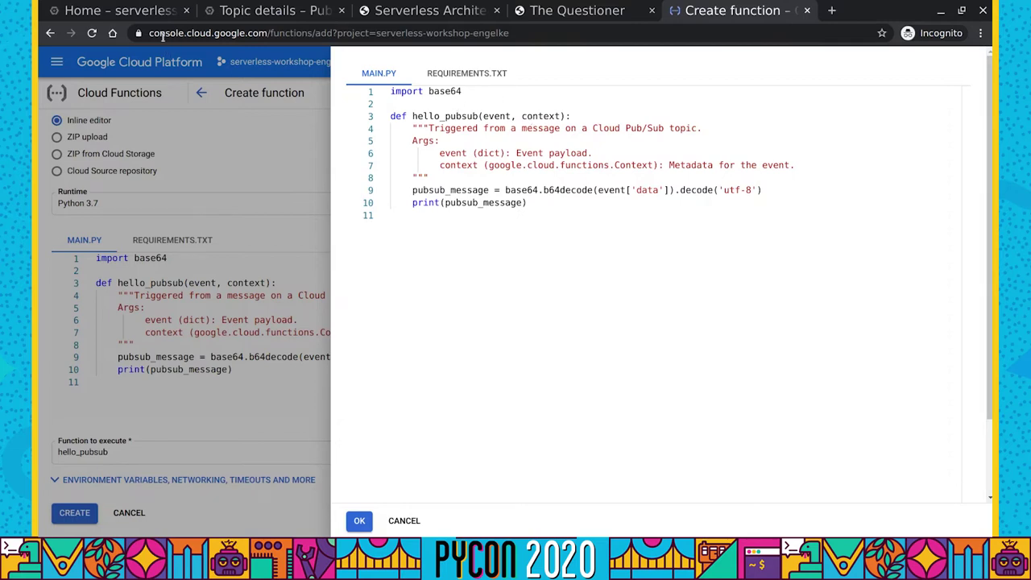
{"action": "left_click", "coordinate": [115, 11]}
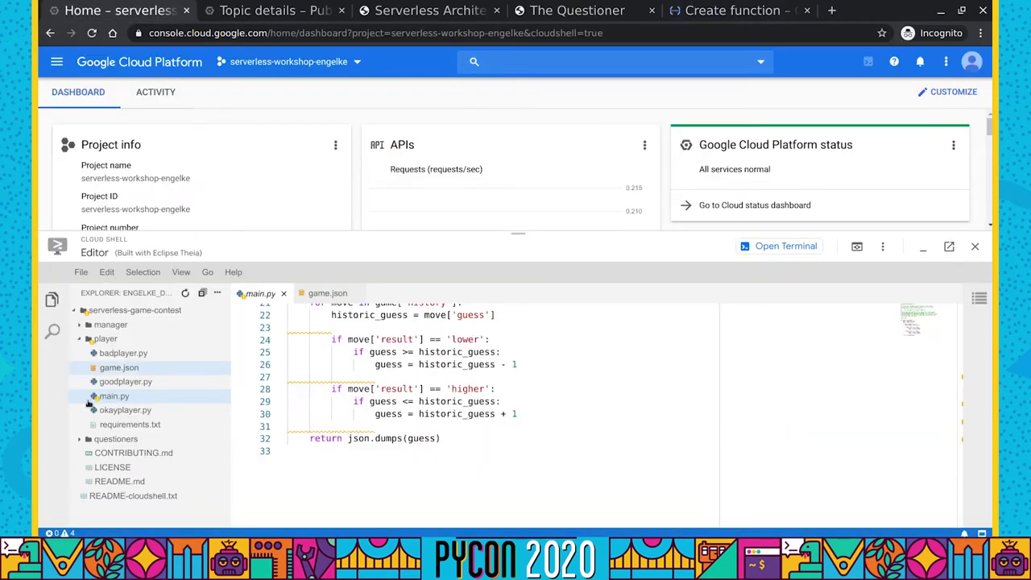
- Copy the code from questioners/easy_questioner/main.py in the Cloud Shell editor
{"action": "left_click", "coordinate": [93, 396]}
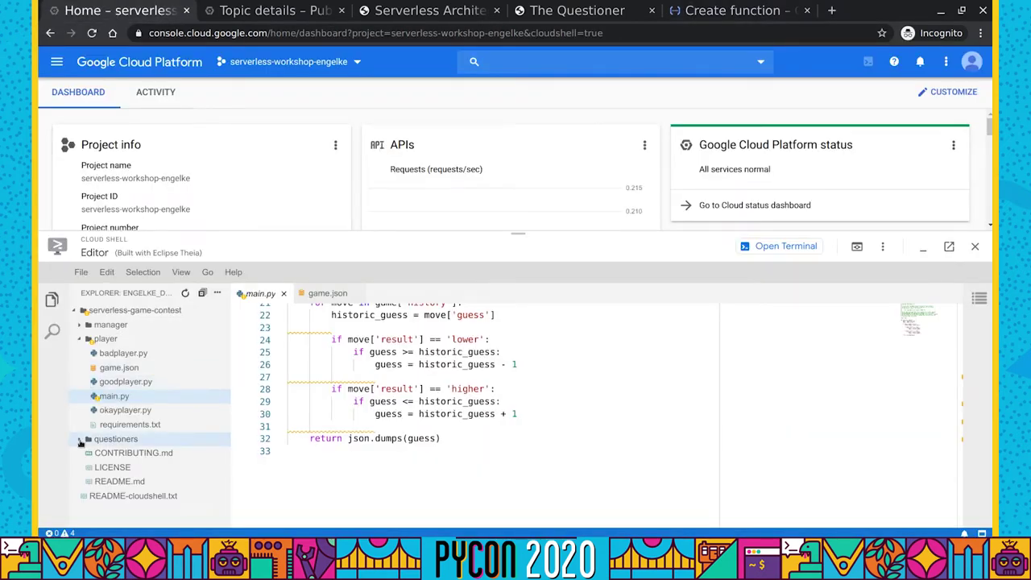
{"action": "left_click", "coordinate": [80, 442]}
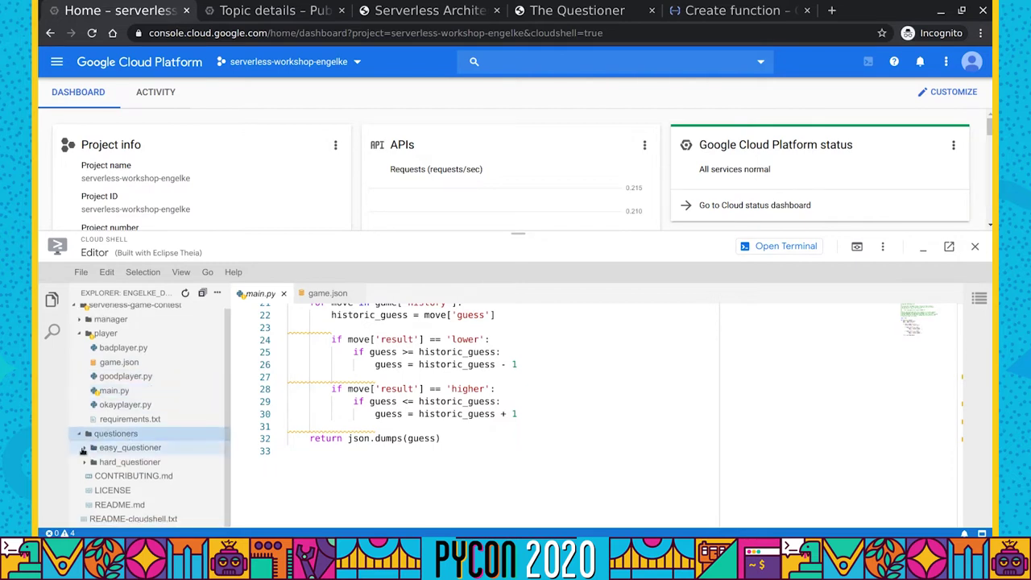
{"action": "left_click", "coordinate": [83, 449]}
{"action": "scroll", "coordinate": [120, 444], "scroll_direction": "down", "scroll_amount": 1}
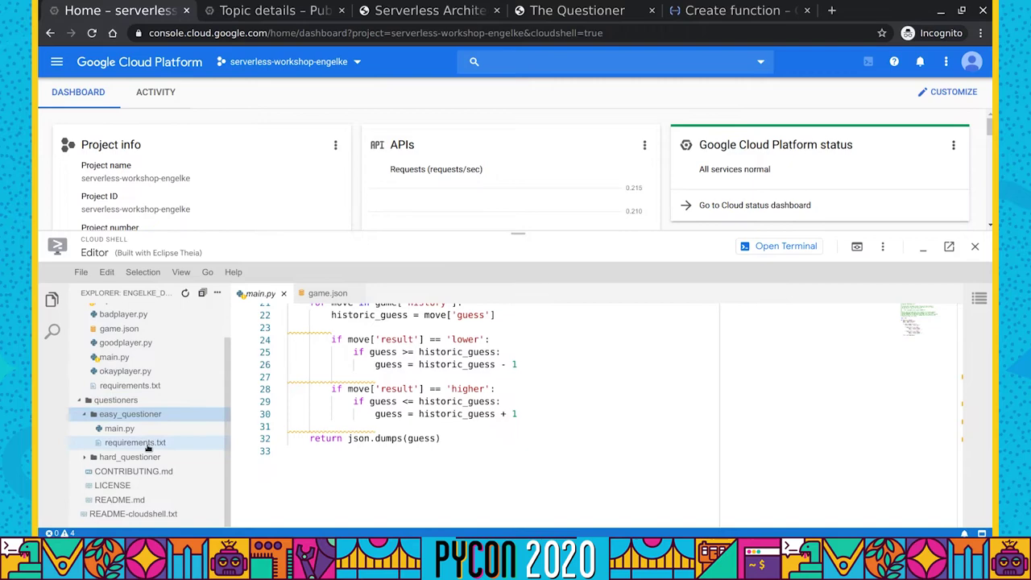
{"action": "left_click", "coordinate": [118, 430]}
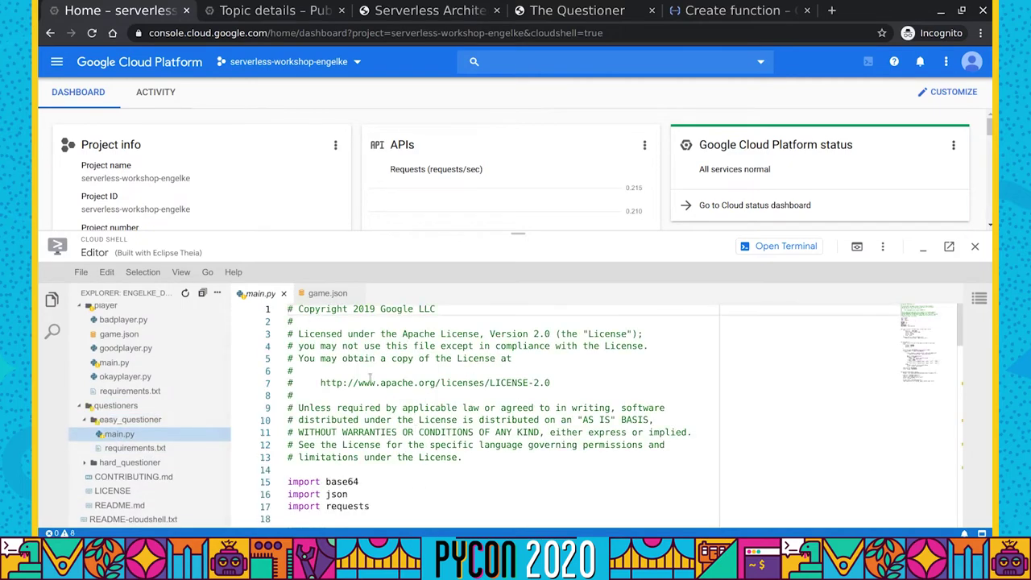
{"action": "scroll", "coordinate": [370, 379], "scroll_direction": "down", "scroll_amount": 5}
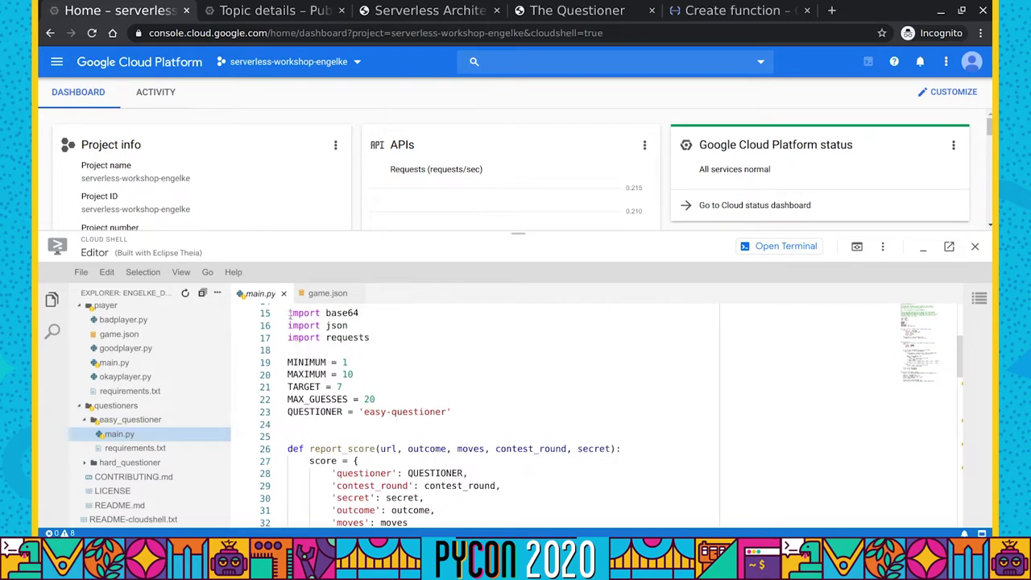
{"action": "left_click_drag", "start_coordinate": [289, 312], "coordinate": [288, 527]}
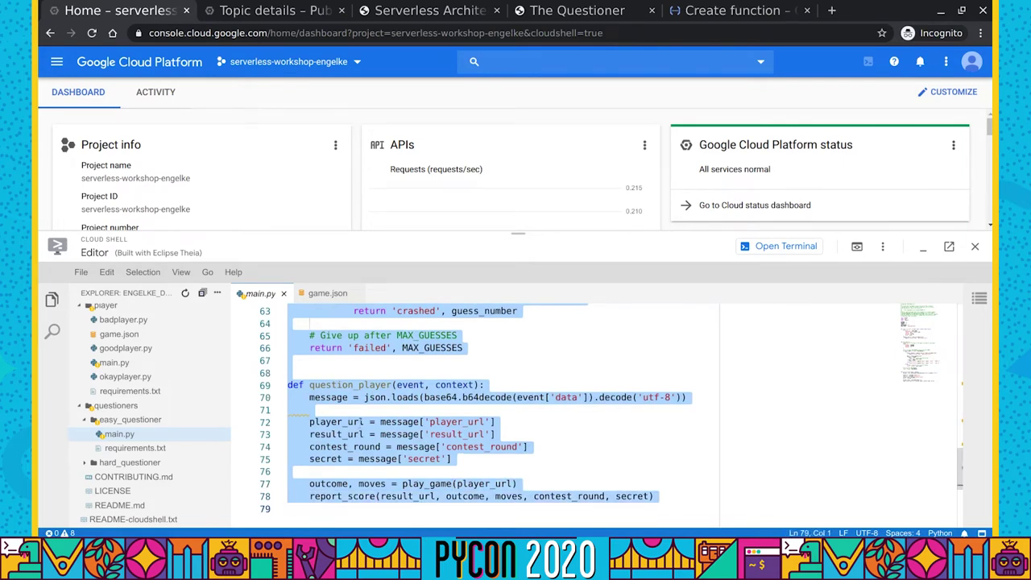
{"action": "right_click", "coordinate": [360, 486]}
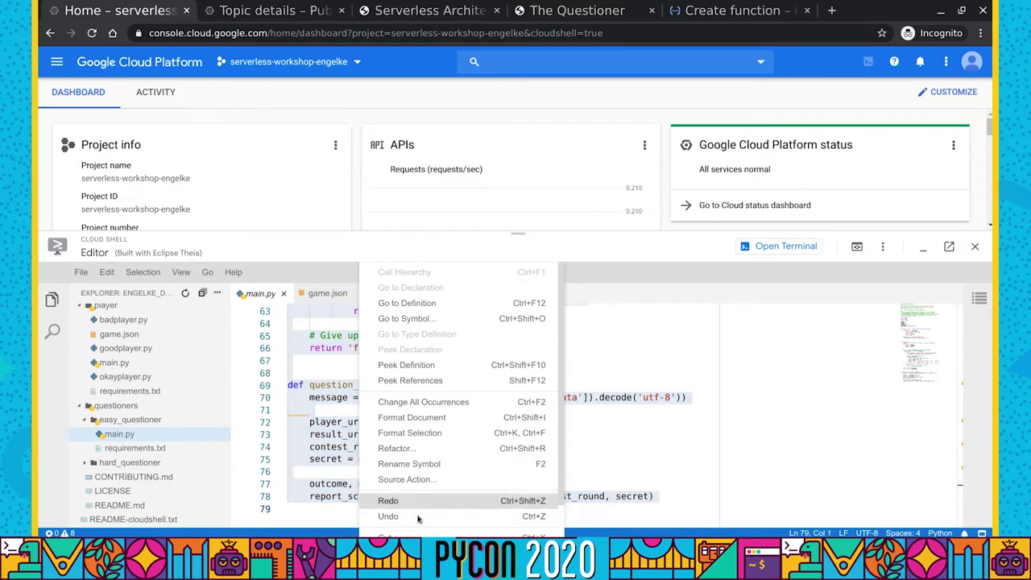
{"action": "scroll", "coordinate": [412, 515], "scroll_direction": "down", "scroll_amount": 1}
{"action": "left_click", "coordinate": [387, 514]}
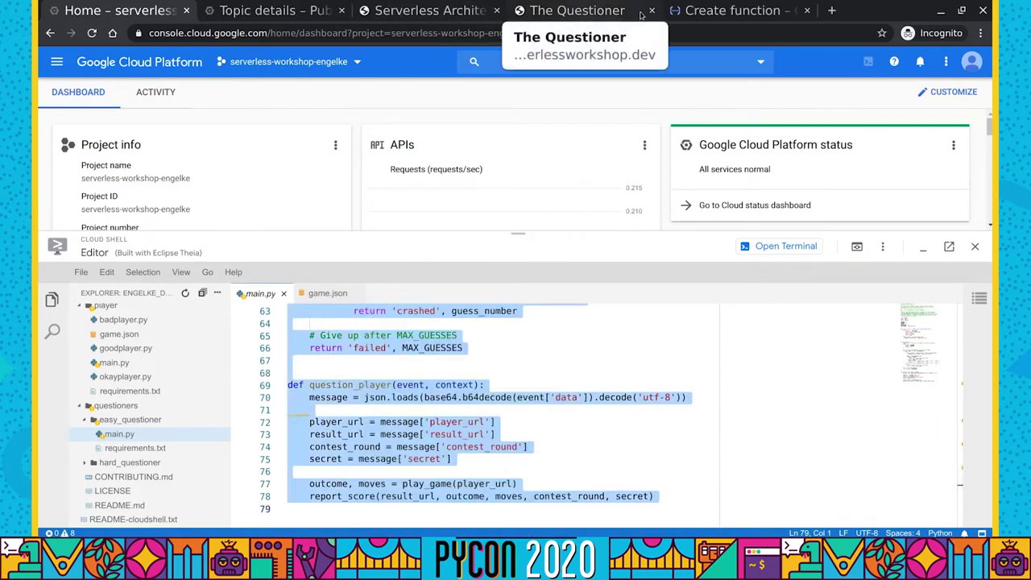
{"action": "left_click", "coordinate": [727, 12]}
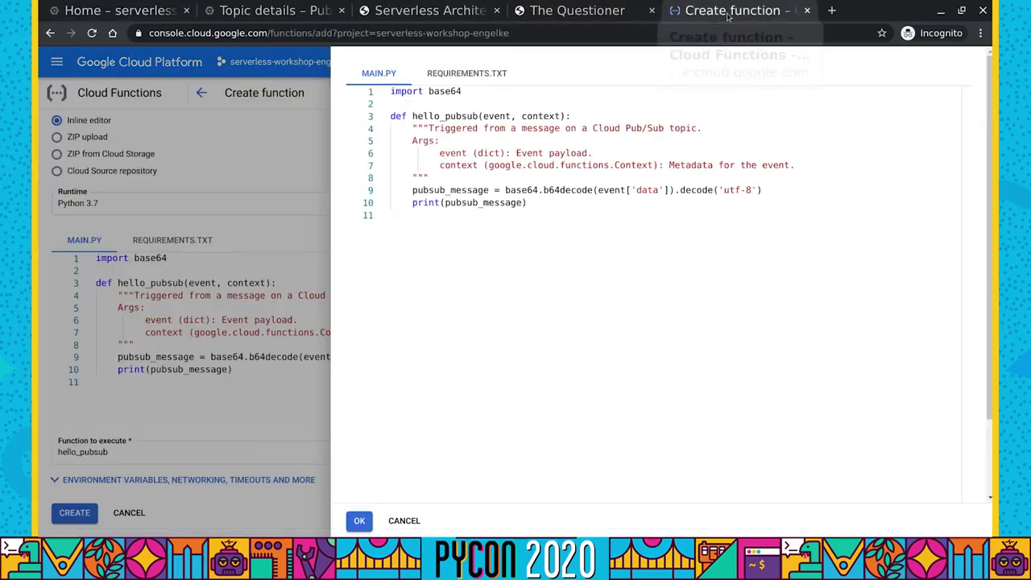
- Replace the placeholder hello_pubsub code in main.py with the pasted easy questioner code
{"action": "left_click", "coordinate": [444, 239]}
{"action": "key", "text": "ctrl+a"}
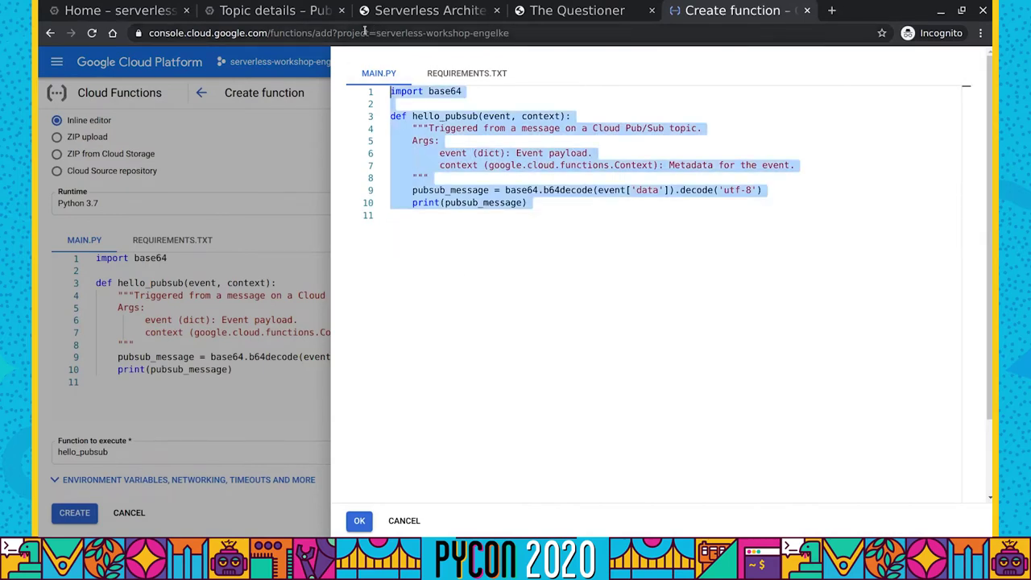
{"action": "key", "text": "BackSpace"}
{"action": "key", "text": "ctrl+v"}
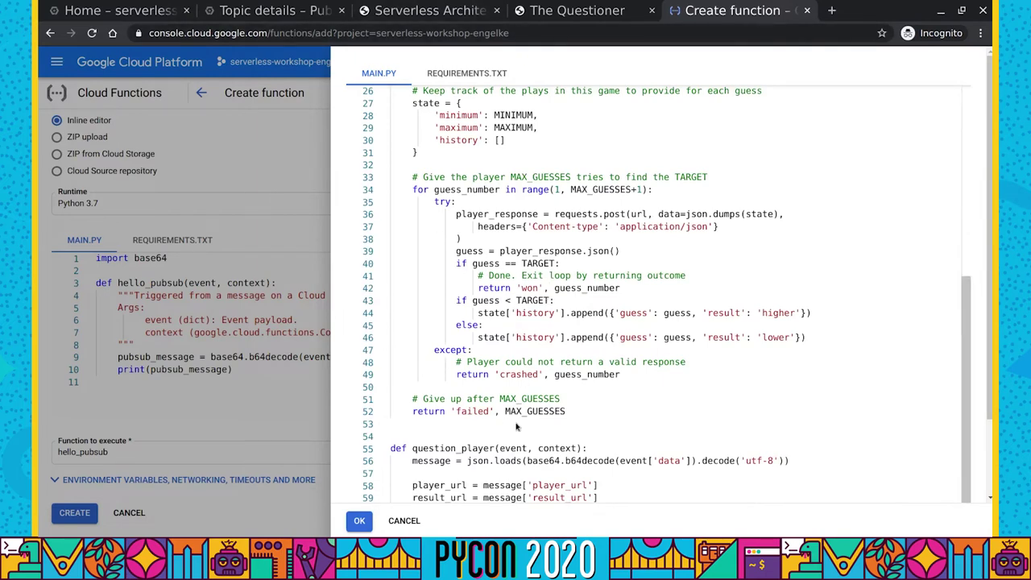
{"action": "scroll", "coordinate": [590, 464], "scroll_direction": "up", "scroll_amount": 1}
{"action": "scroll", "coordinate": [590, 464], "scroll_direction": "down", "scroll_amount": 1}
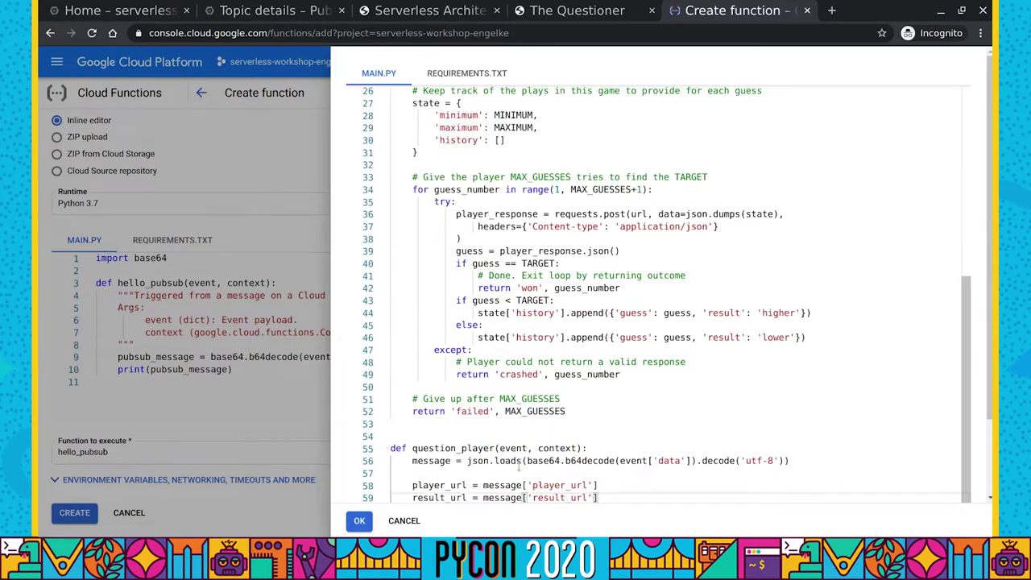
{"action": "scroll", "coordinate": [540, 469], "scroll_direction": "up", "scroll_amount": 4}
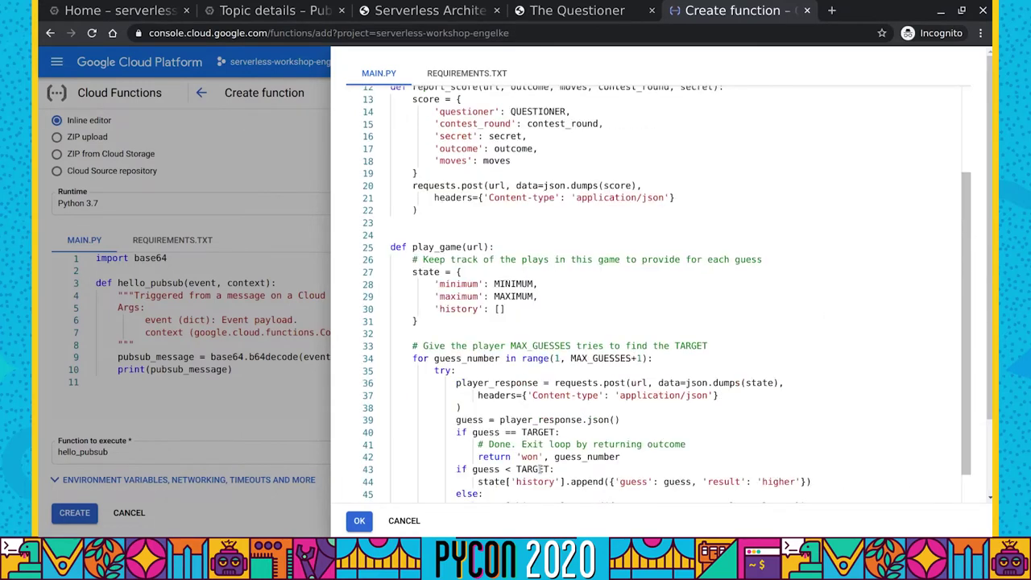
{"action": "scroll", "coordinate": [540, 469], "scroll_direction": "down", "scroll_amount": 4}
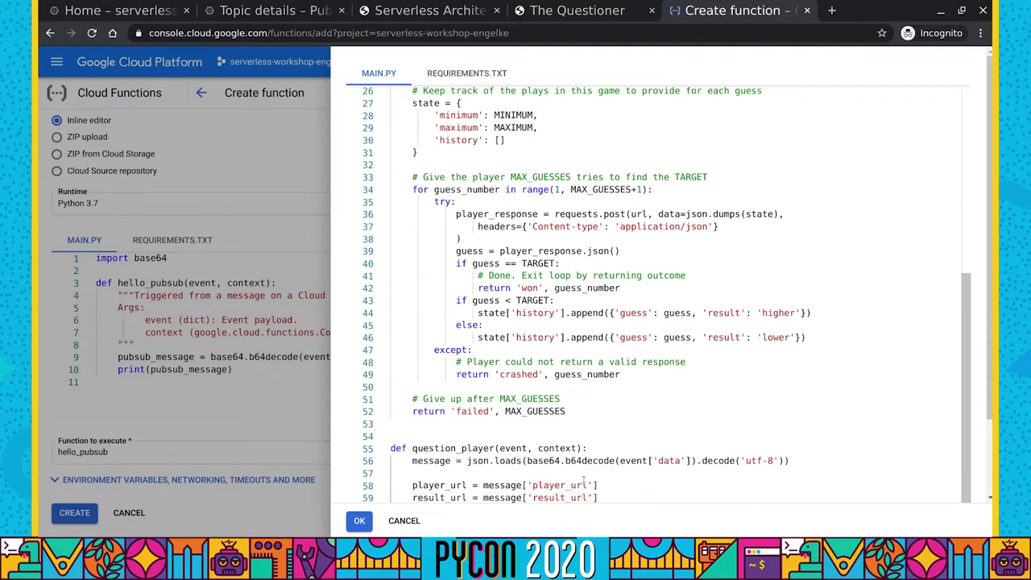
- Paste the remaining question_player code after the result_url line
{"action": "key", "text": "Return"}
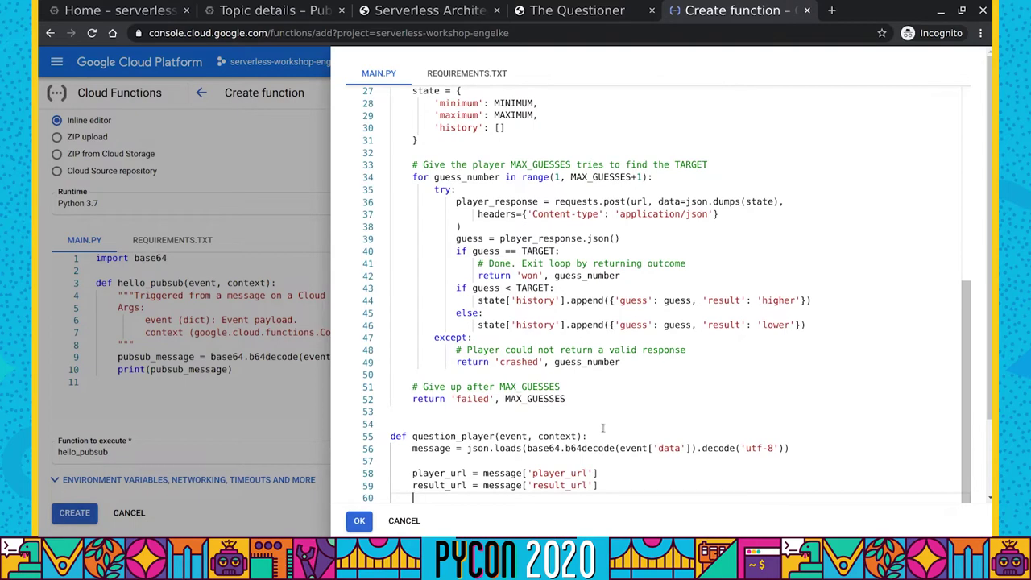
{"action": "key", "text": "ctrl+v"}
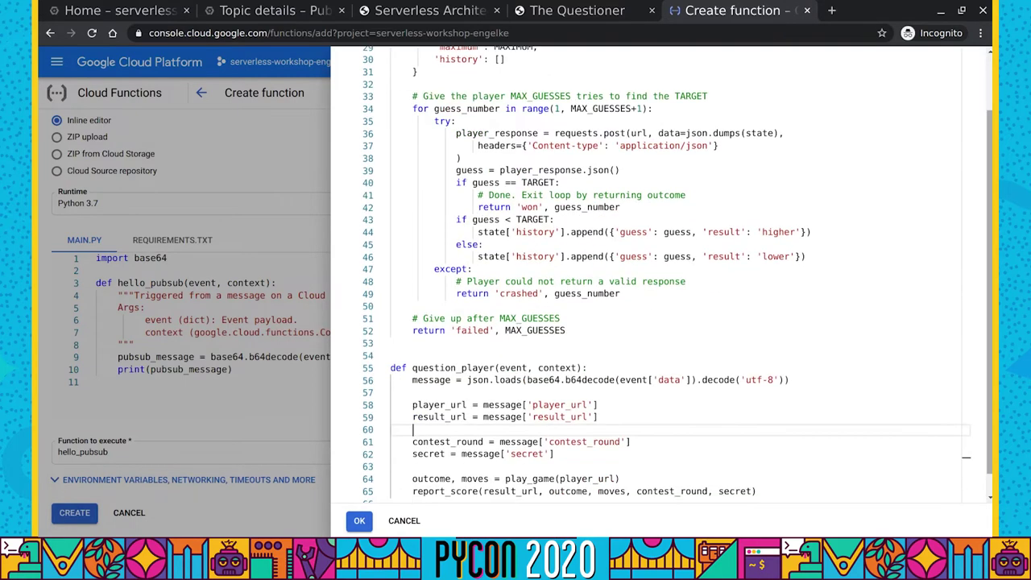
{"action": "scroll", "coordinate": [839, 495], "scroll_direction": "down", "scroll_amount": 1}
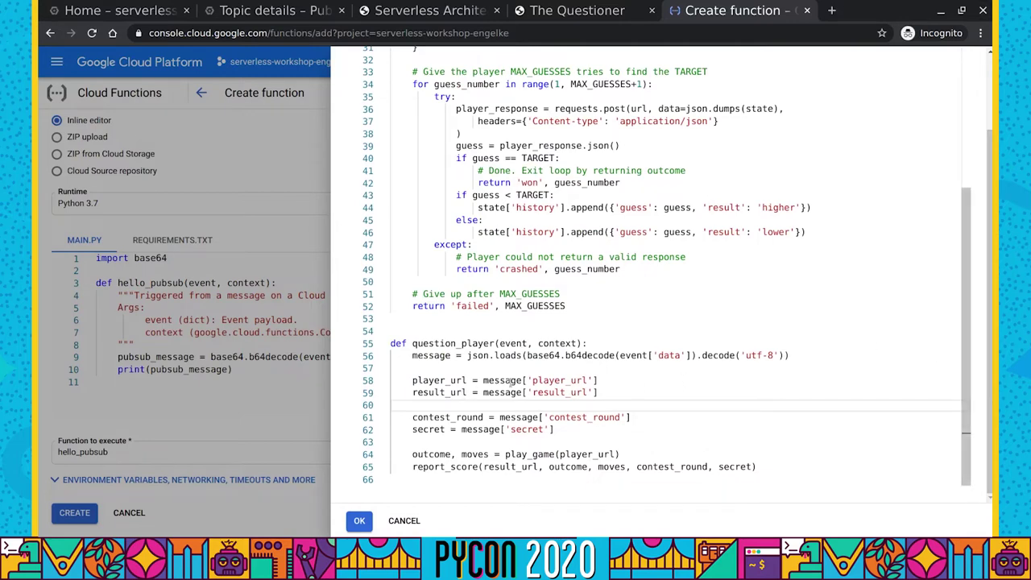
{"action": "scroll", "coordinate": [509, 381], "scroll_direction": "up", "scroll_amount": 10}
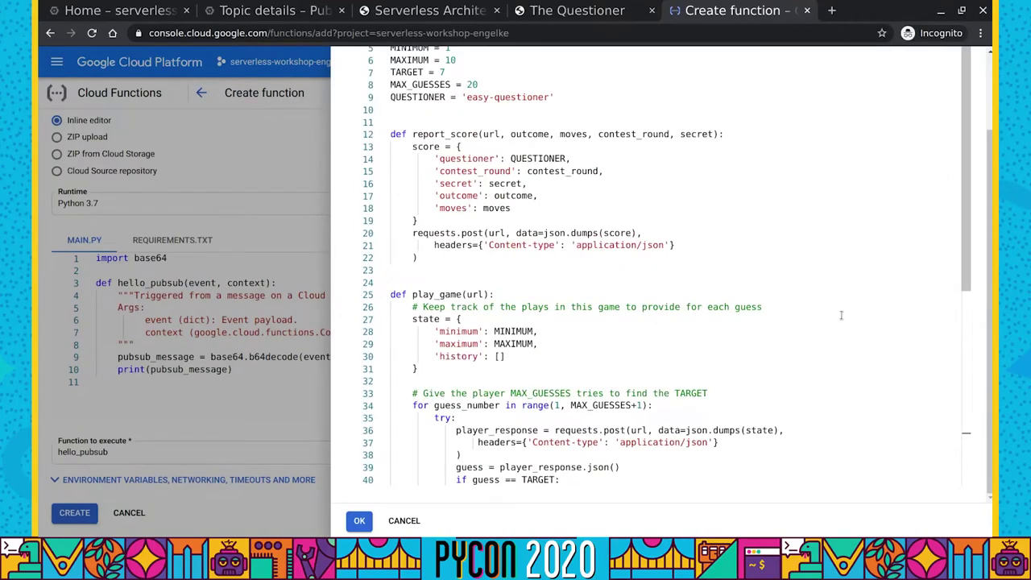
{"action": "scroll", "coordinate": [984, 137], "scroll_direction": "up", "scroll_amount": 2}
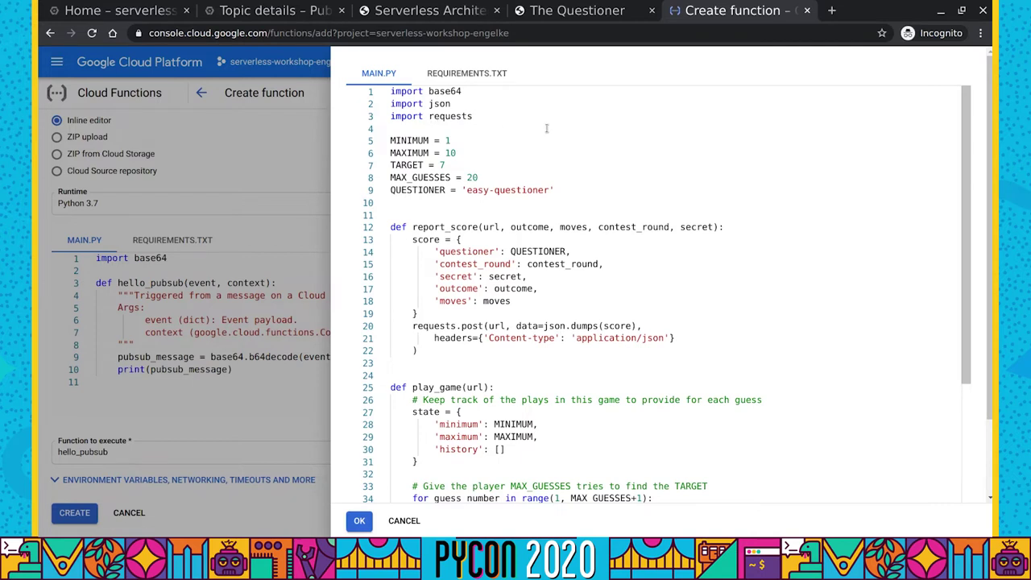
- Confirm easy_questioner's requirements.txt is empty, keep the default requirements.txt, and close the expanded editor
{"action": "left_click", "coordinate": [452, 76]}
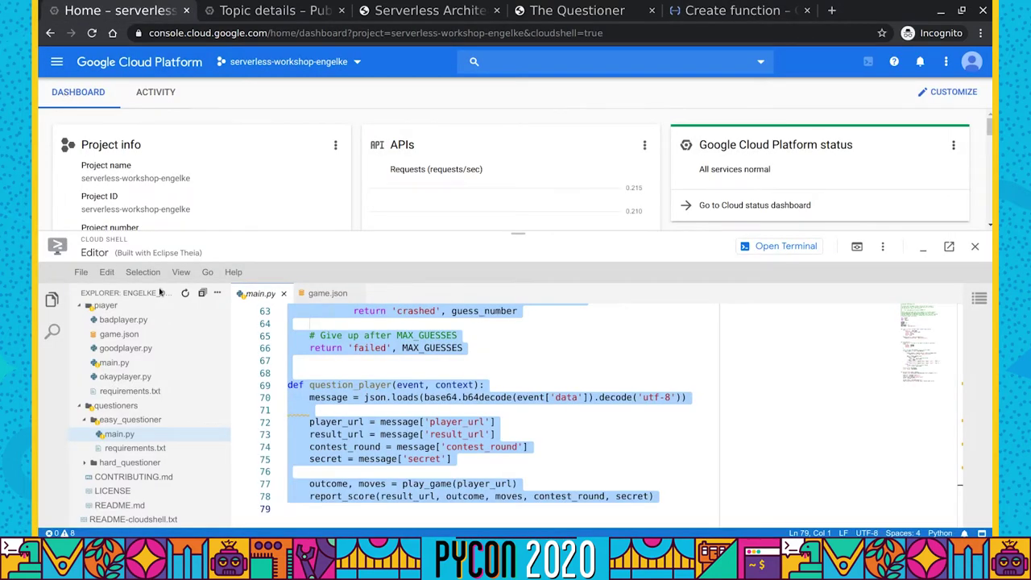
{"action": "left_click", "coordinate": [139, 448]}
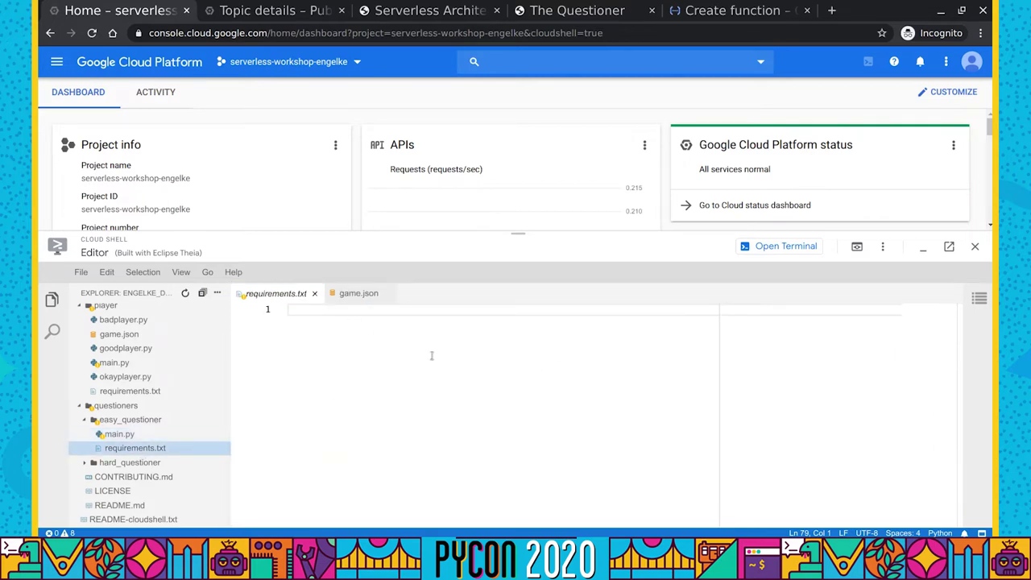
{"action": "left_click", "coordinate": [716, 12]}
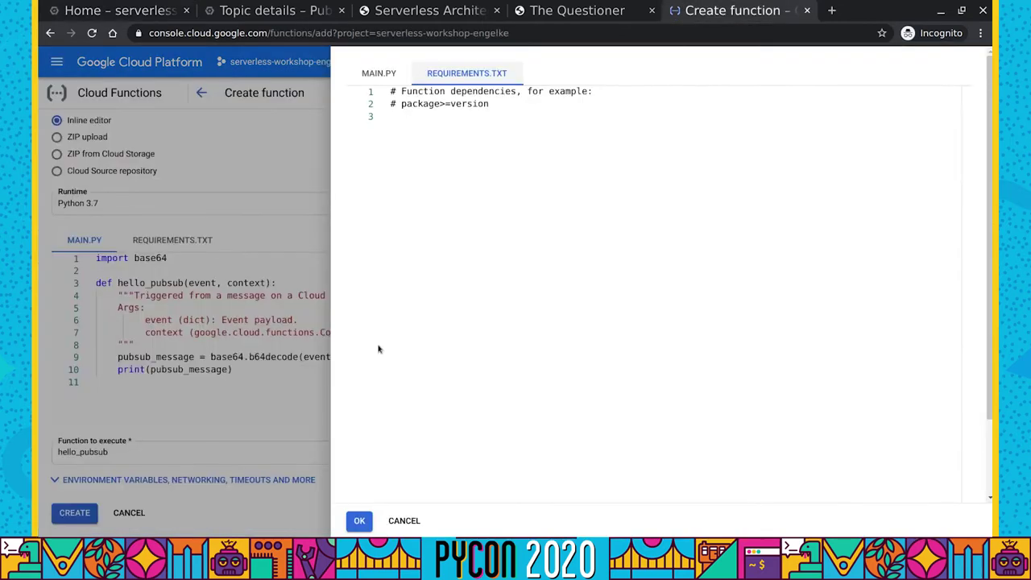
{"action": "left_click", "coordinate": [360, 520]}
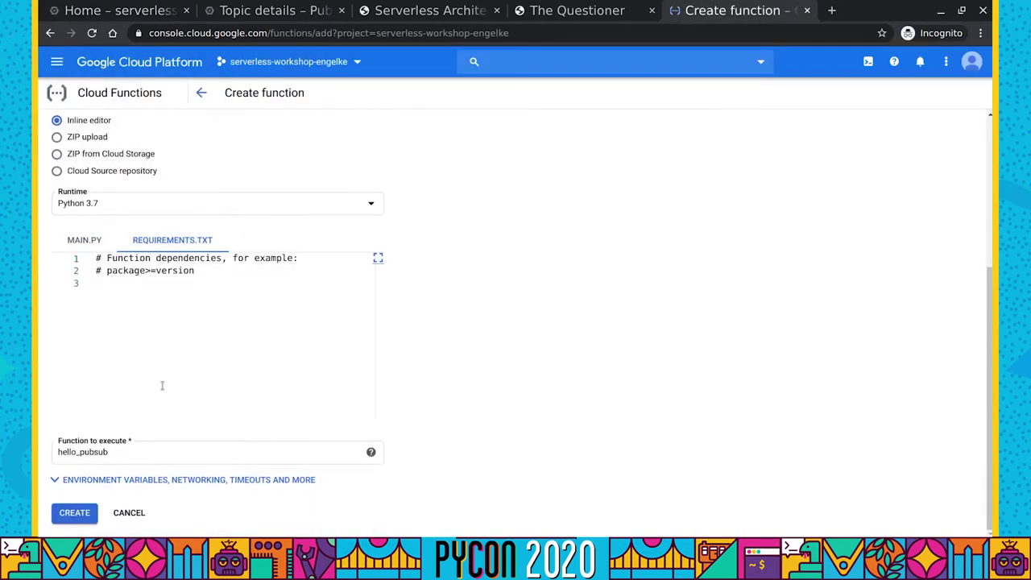
- Scroll through the main.py code to find the question_player function
{"action": "left_click", "coordinate": [84, 240]}
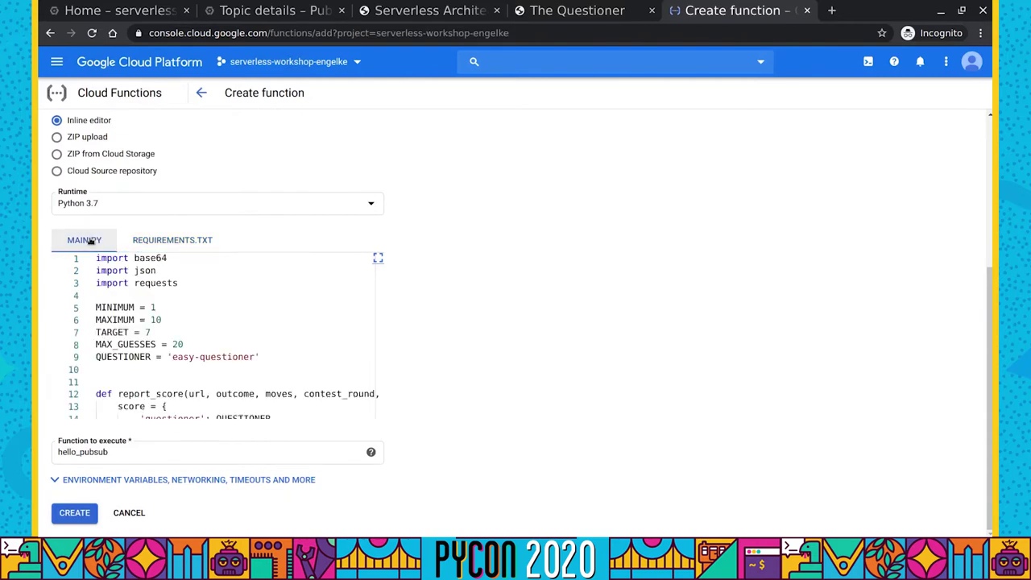
{"action": "scroll", "coordinate": [264, 354], "scroll_direction": "down", "scroll_amount": 3}
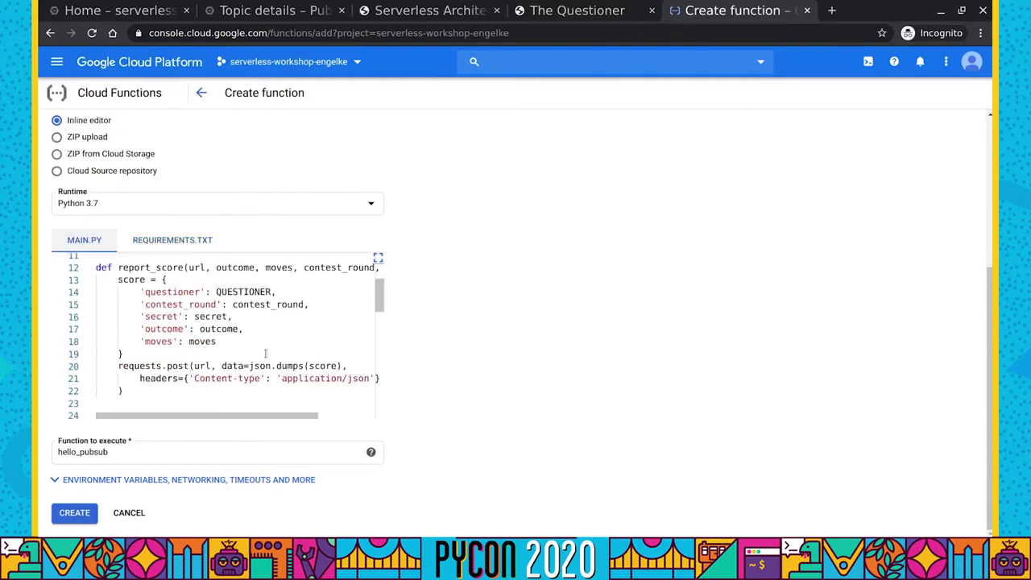
{"action": "scroll", "coordinate": [265, 354], "scroll_direction": "down", "scroll_amount": 4}
{"action": "scroll", "coordinate": [265, 352], "scroll_direction": "down", "scroll_amount": 2}
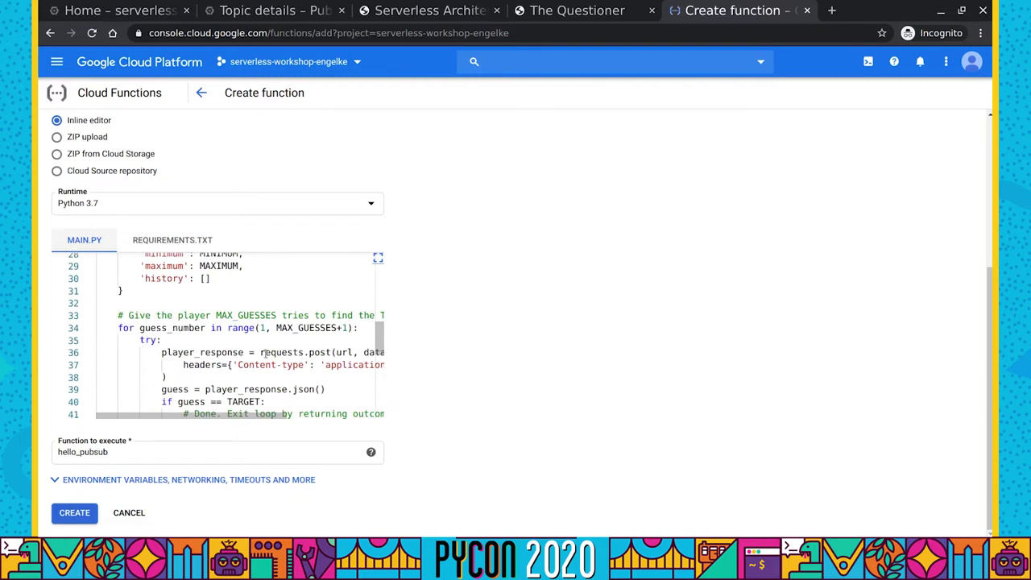
{"action": "scroll", "coordinate": [265, 354], "scroll_direction": "down", "scroll_amount": 8}
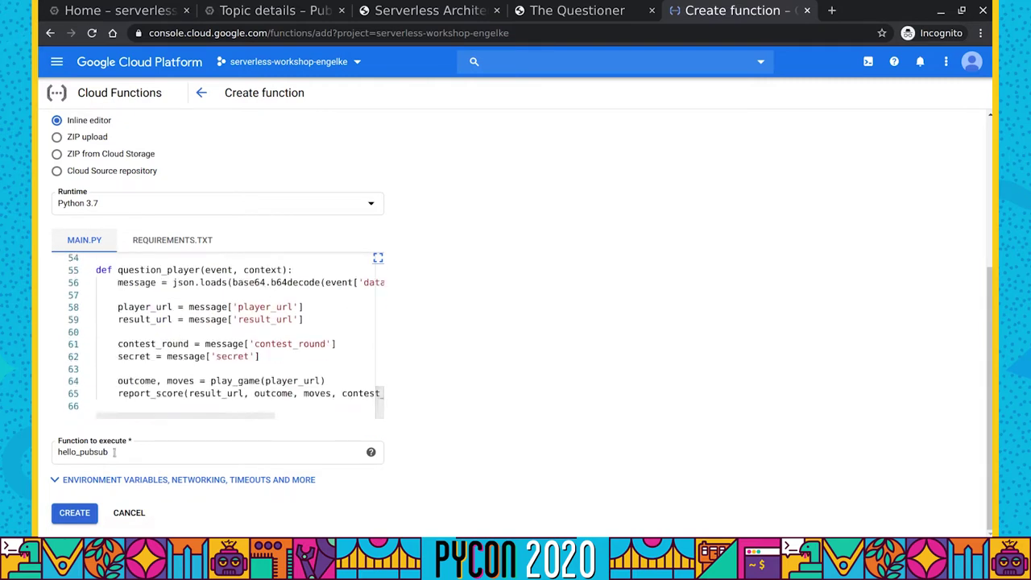
- Replace hello_pubsub with question_player as the function to execute
{"action": "left_click_drag", "start_coordinate": [113, 452], "coordinate": [56, 451]}
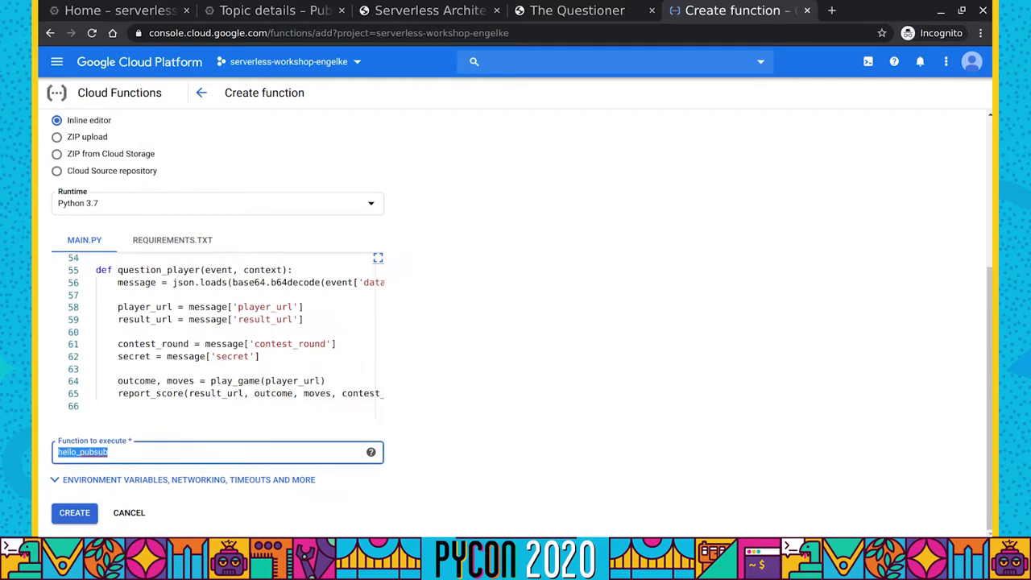
{"action": "type", "text": "question_player"}
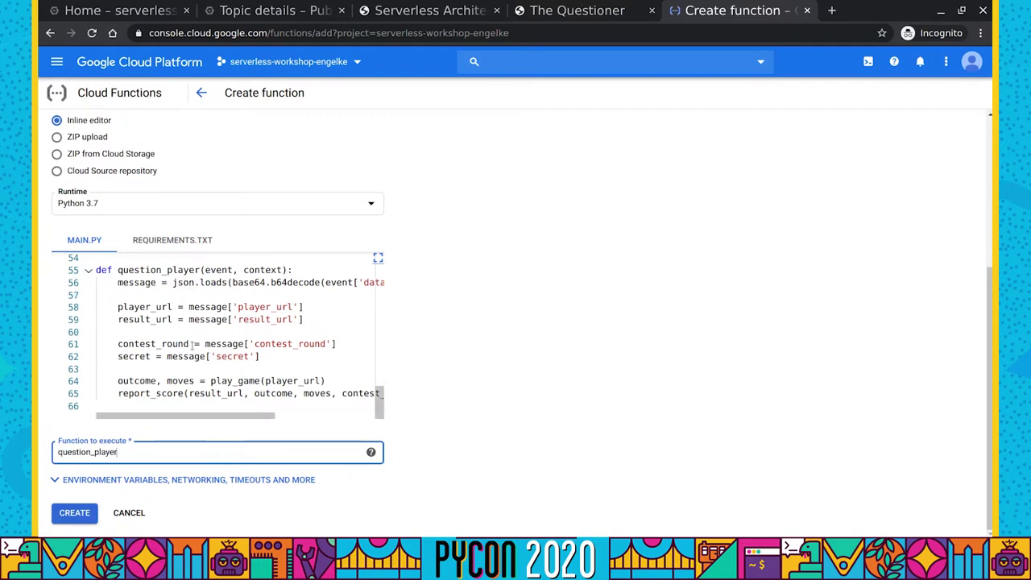
{"action": "left_click_drag", "start_coordinate": [198, 421], "coordinate": [251, 425]}
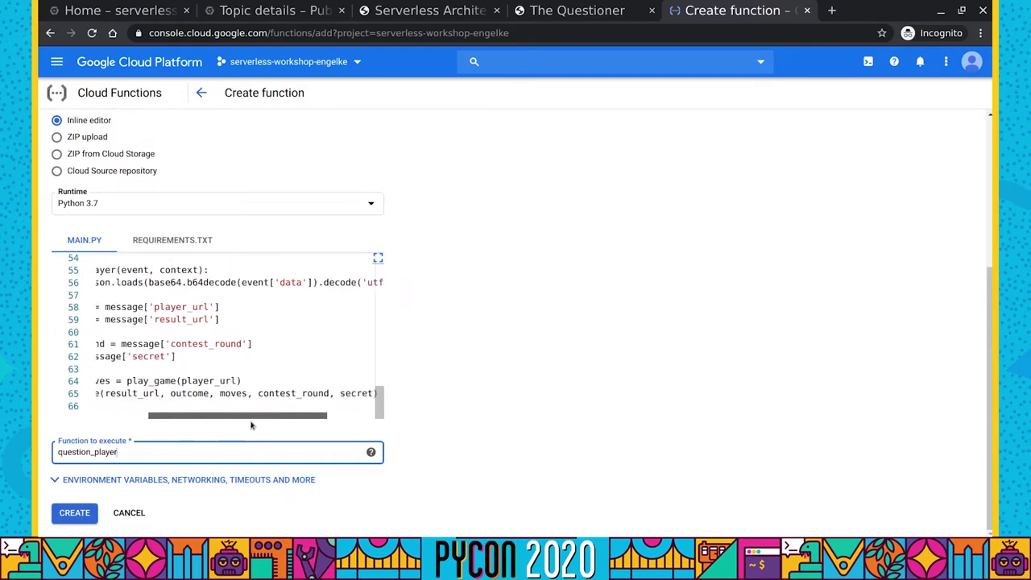
{"action": "left_click_drag", "start_coordinate": [250, 425], "coordinate": [221, 422]}
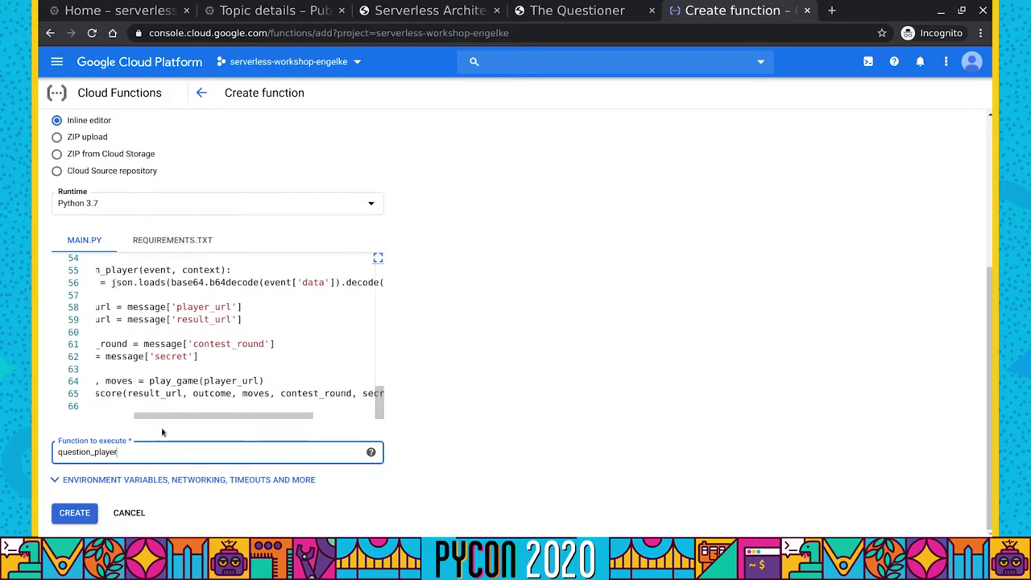
{"action": "left_click_drag", "start_coordinate": [158, 416], "coordinate": [119, 417]}
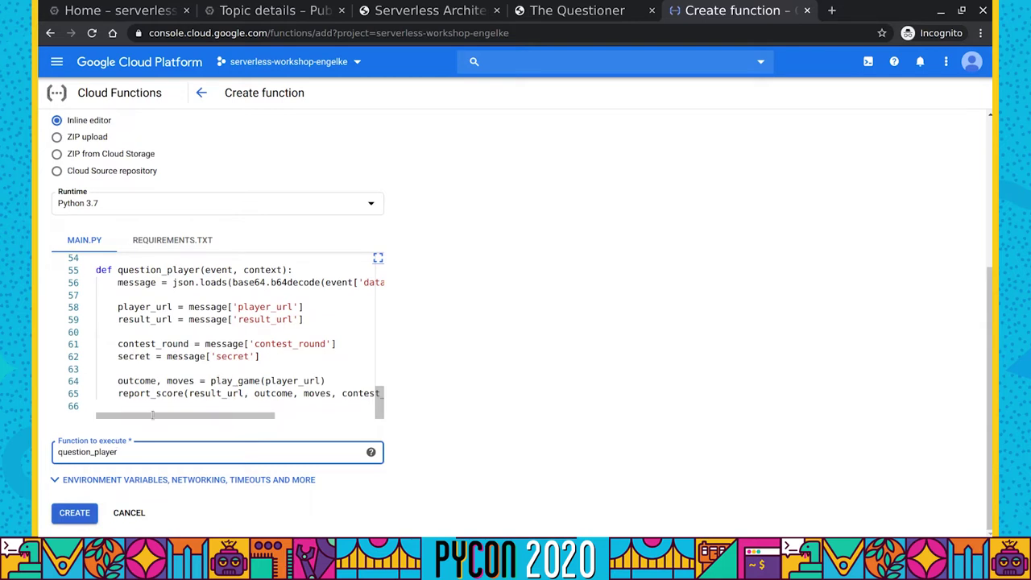
{"action": "key", "text": "Tab"}
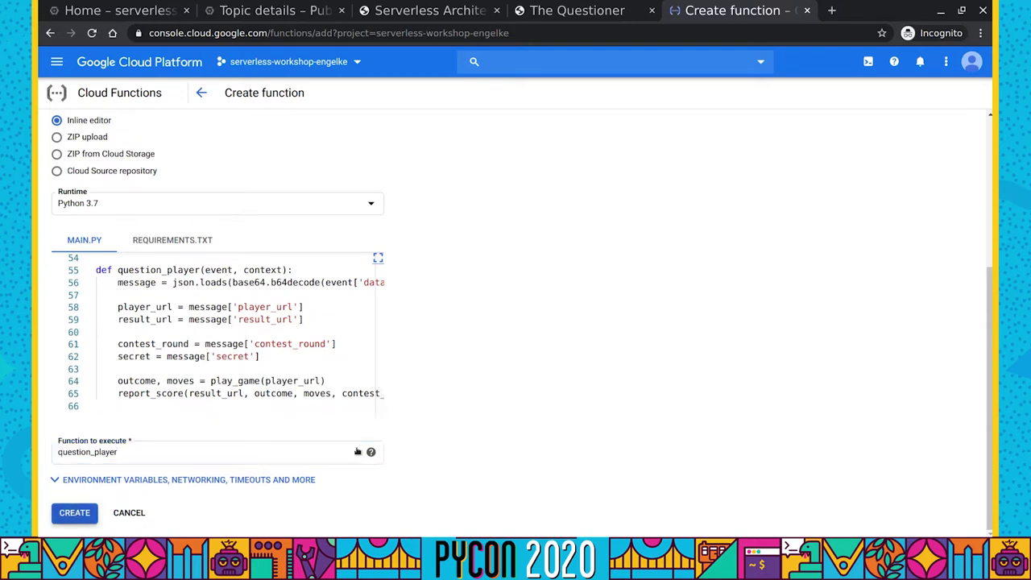
- Create the easy-questioner function and return to The Questioner codelab instructions
{"action": "key", "text": "Return"}
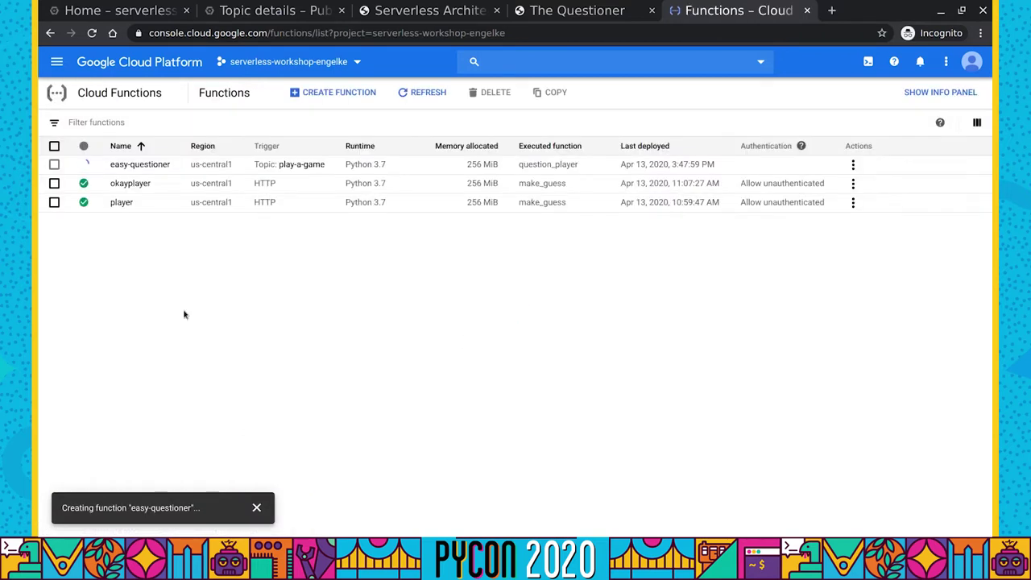
{"action": "mouse_move", "coordinate": [81, 167]}
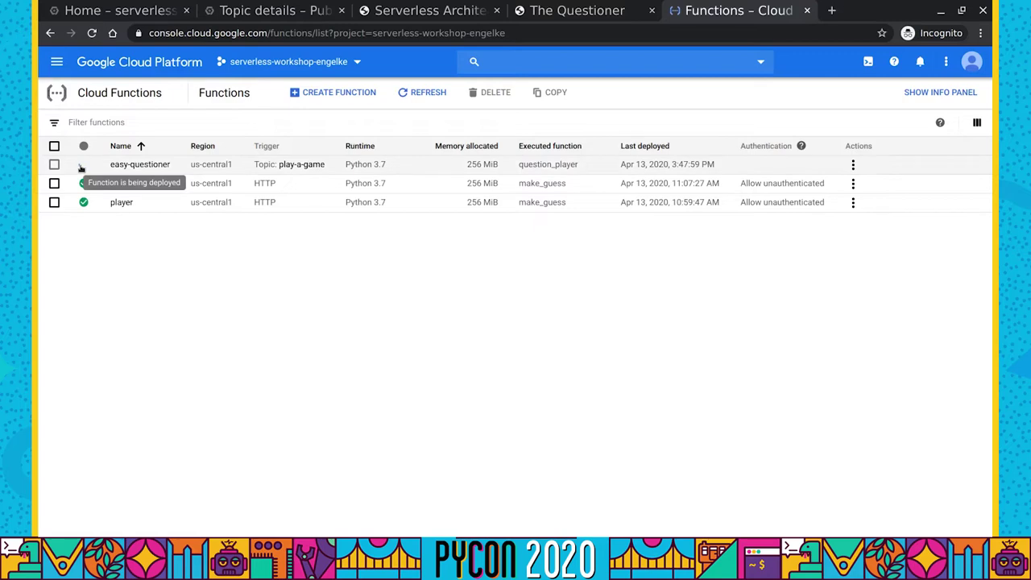
{"action": "left_click", "coordinate": [574, 11]}
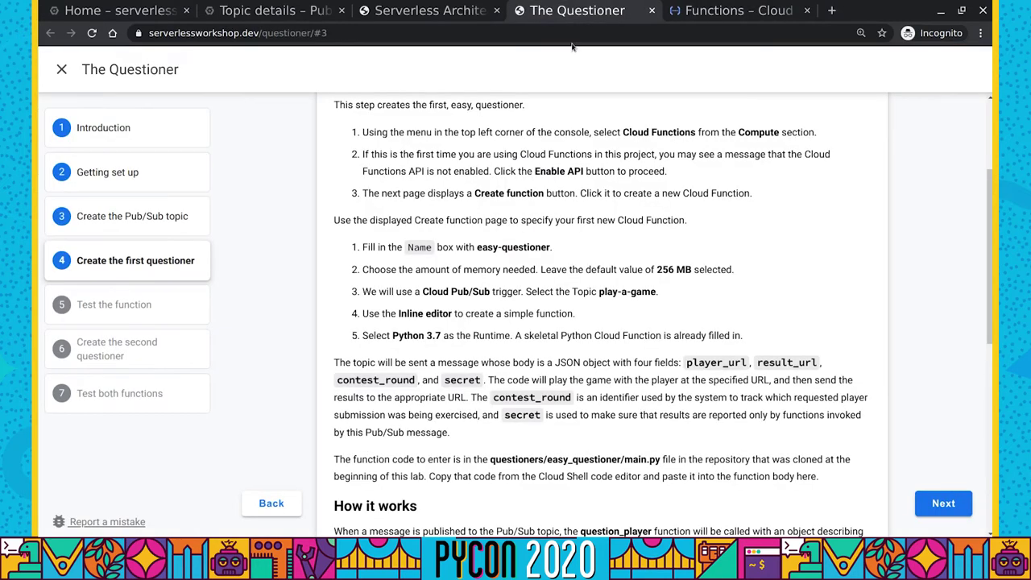
- Read 'How it works', advance to step 5 'Test the function', and view the Functions list
{"action": "scroll", "coordinate": [679, 310], "scroll_direction": "down", "scroll_amount": 4}
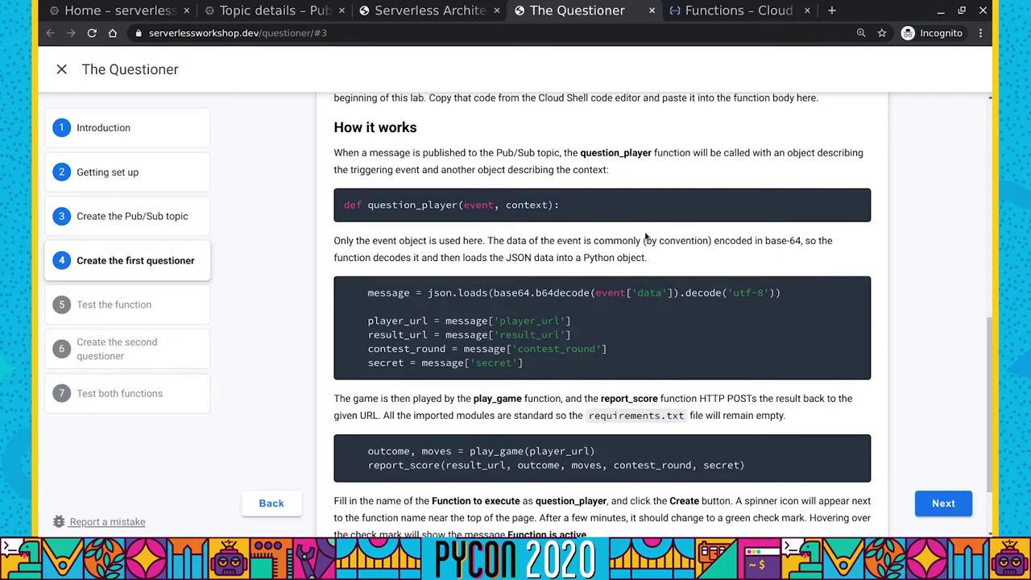
{"action": "scroll", "coordinate": [645, 236], "scroll_direction": "down", "scroll_amount": 2}
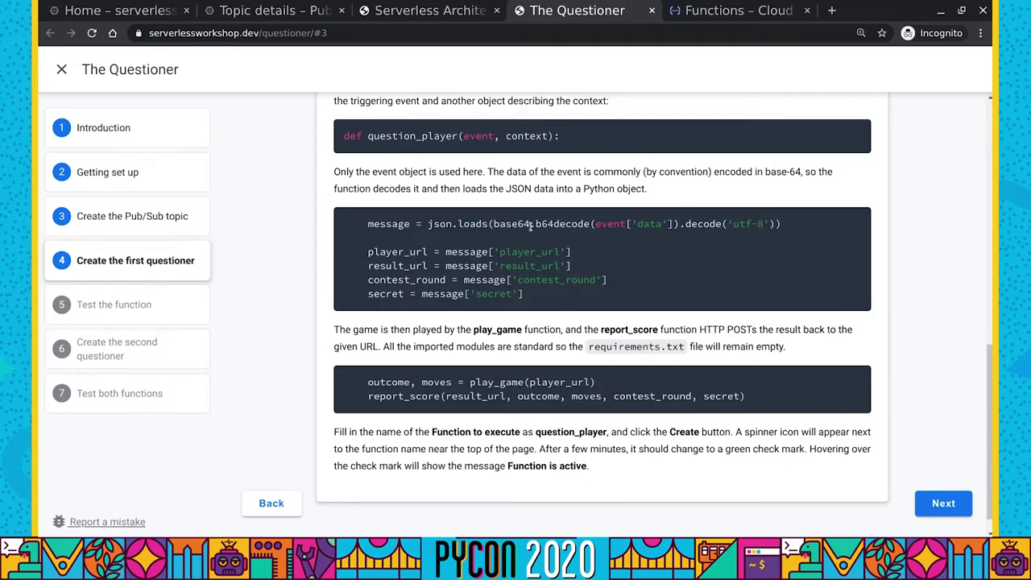
{"action": "scroll", "coordinate": [531, 223], "scroll_direction": "down", "scroll_amount": 1}
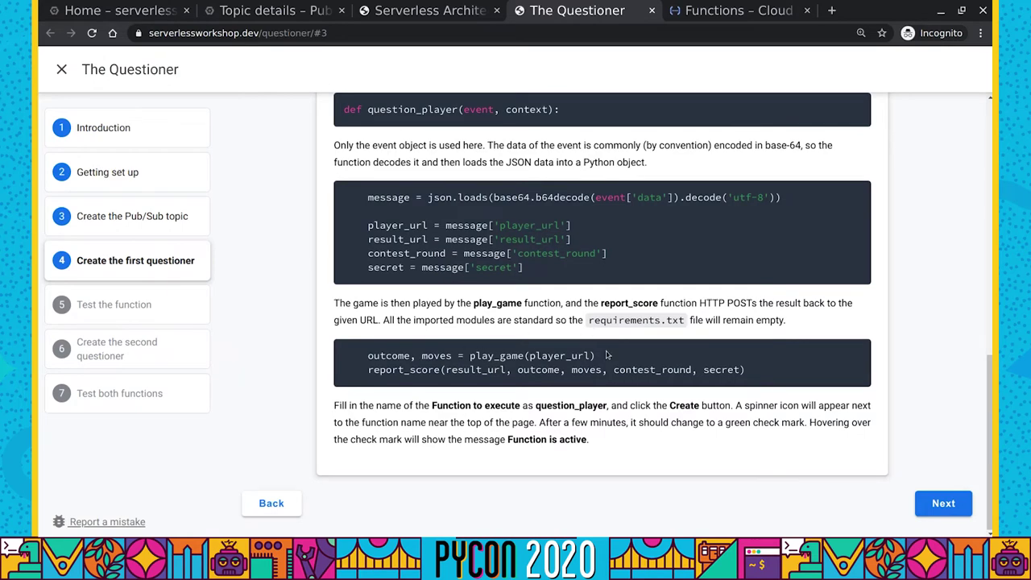
{"action": "left_click", "coordinate": [939, 503]}
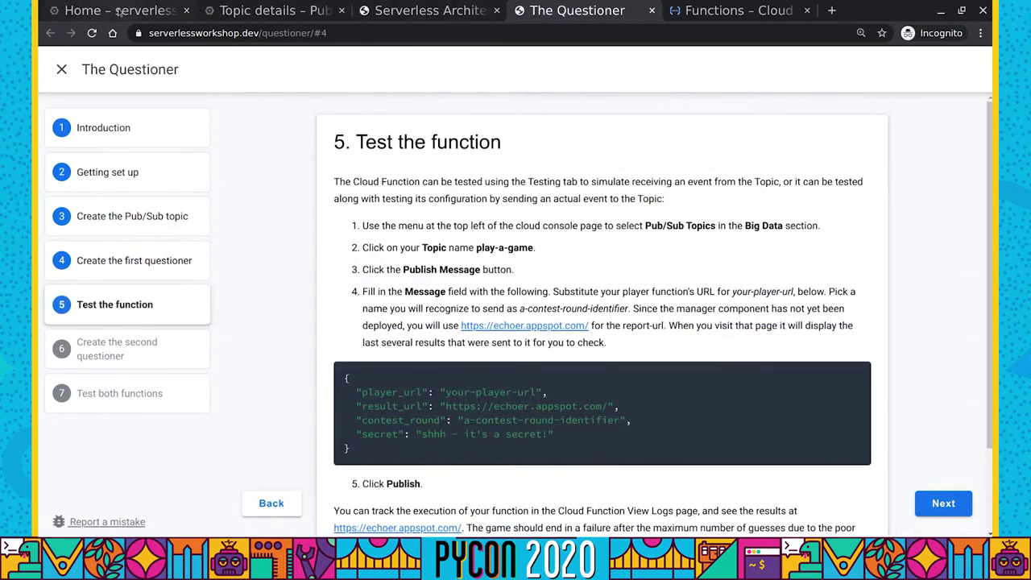
{"action": "left_click", "coordinate": [728, 11]}
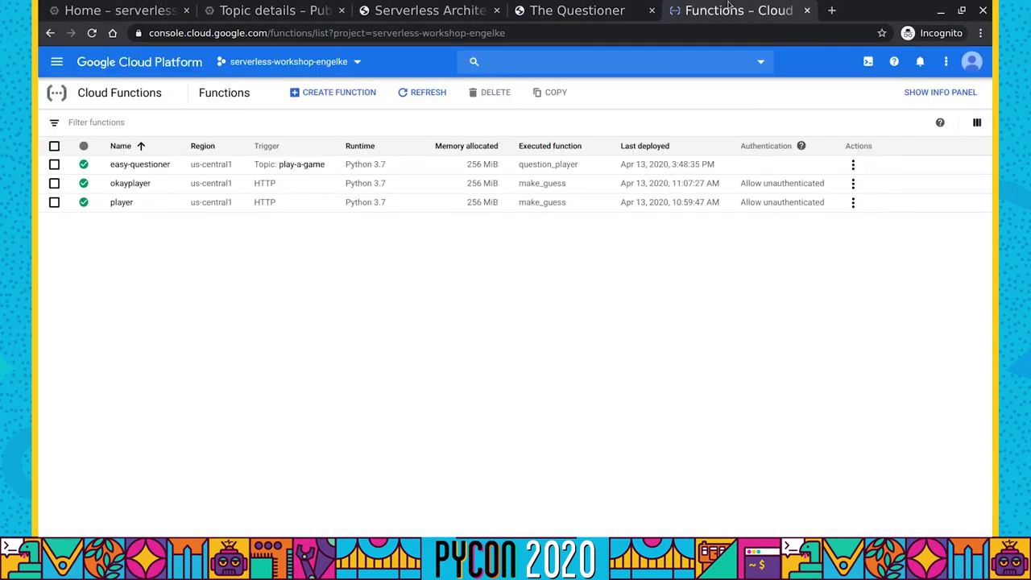
- Check easy-questioner's play-a-game trigger settings, then return to the step 5 instructions
{"action": "left_click", "coordinate": [145, 166]}
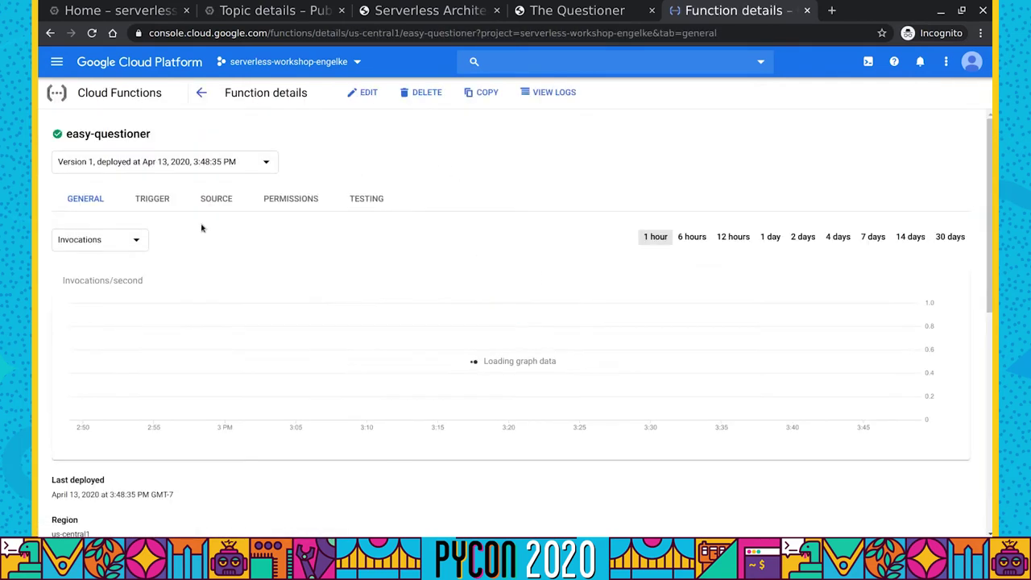
{"action": "left_click", "coordinate": [145, 201]}
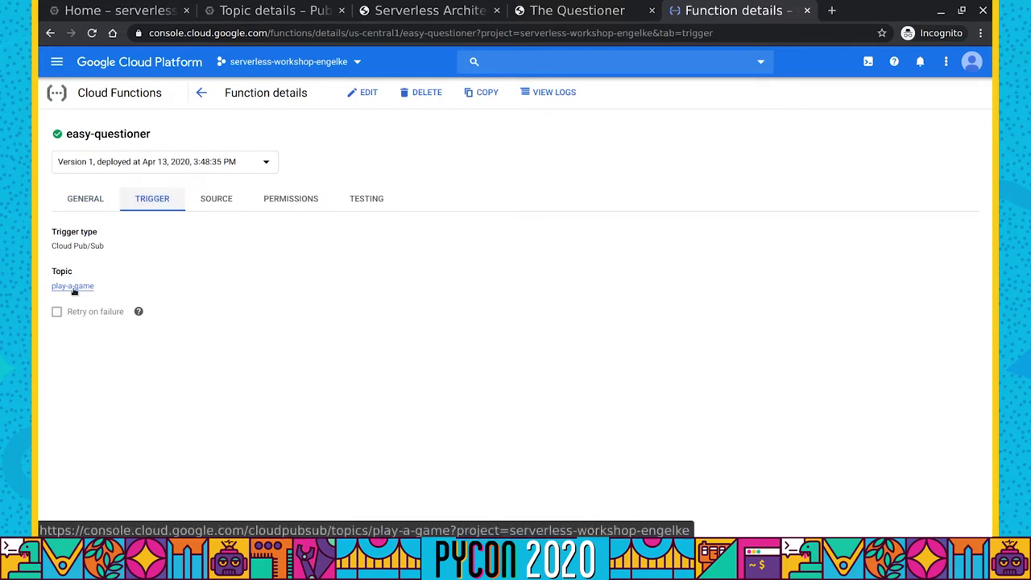
{"action": "left_click", "coordinate": [578, 8]}
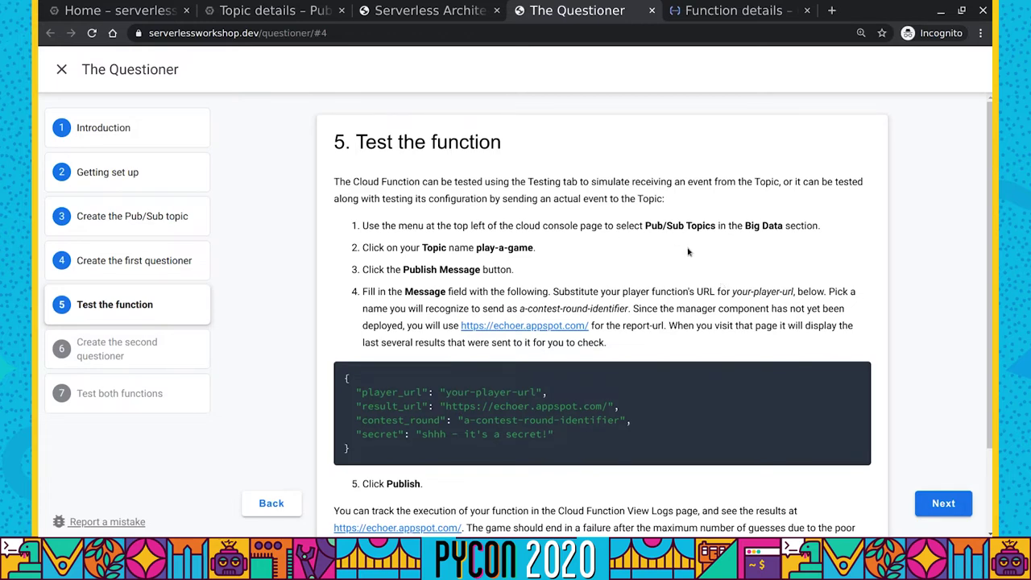
- Copy the sample JSON message and go to the play-a-game topic page
{"action": "scroll", "coordinate": [690, 252], "scroll_direction": "down", "scroll_amount": 2}
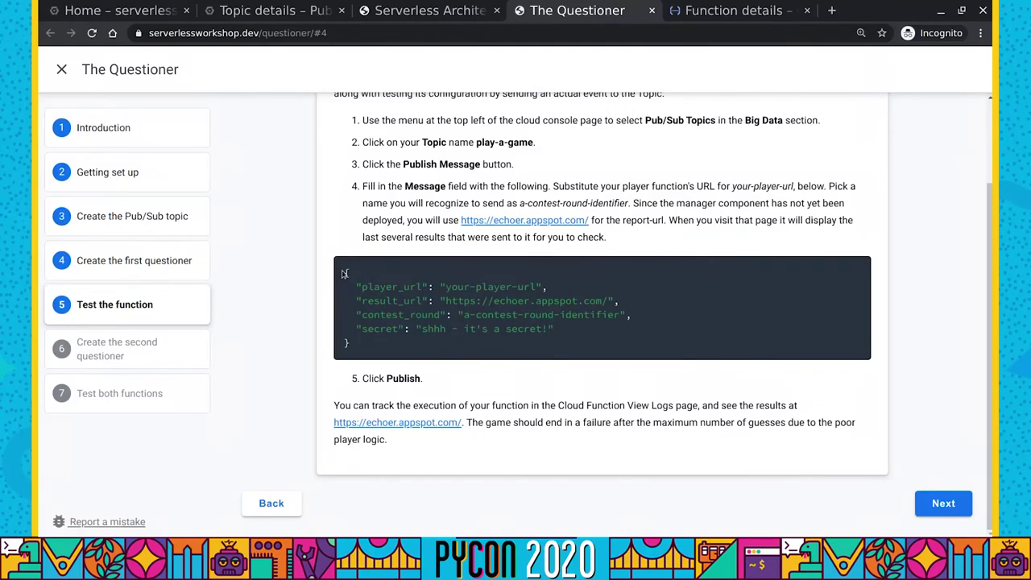
{"action": "left_click_drag", "start_coordinate": [344, 273], "coordinate": [355, 347]}
{"action": "key", "text": "ctrl+c"}
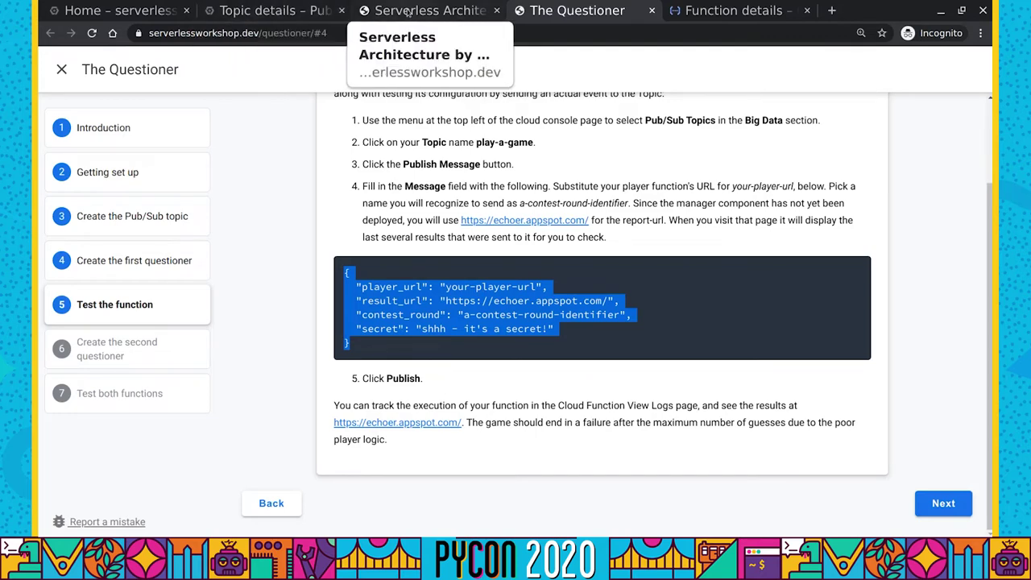
{"action": "left_click", "coordinate": [283, 11]}
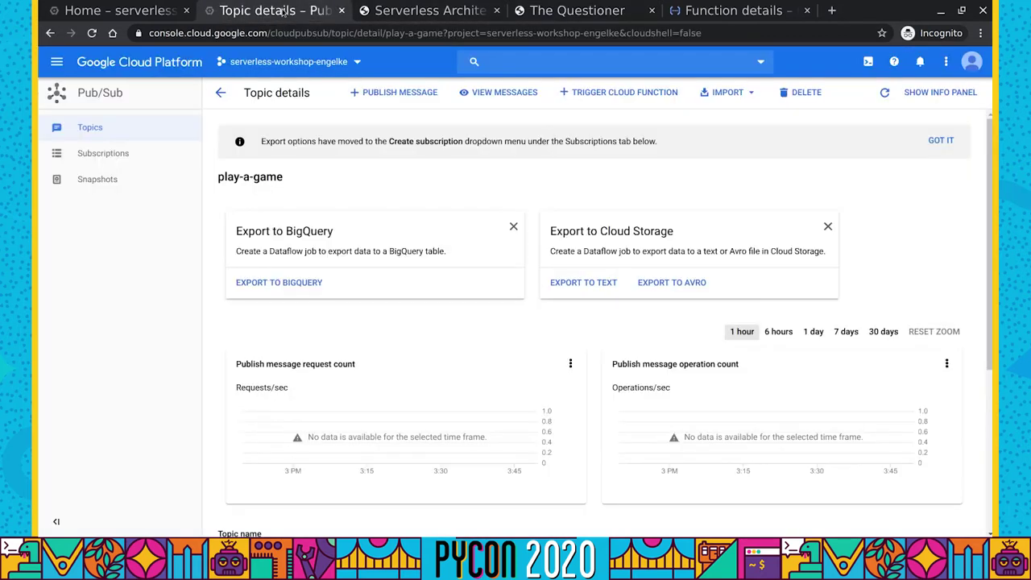
- Draft a play-a-game message with the sample JSON and select the your-player-url placeholder
{"action": "left_click", "coordinate": [380, 93]}
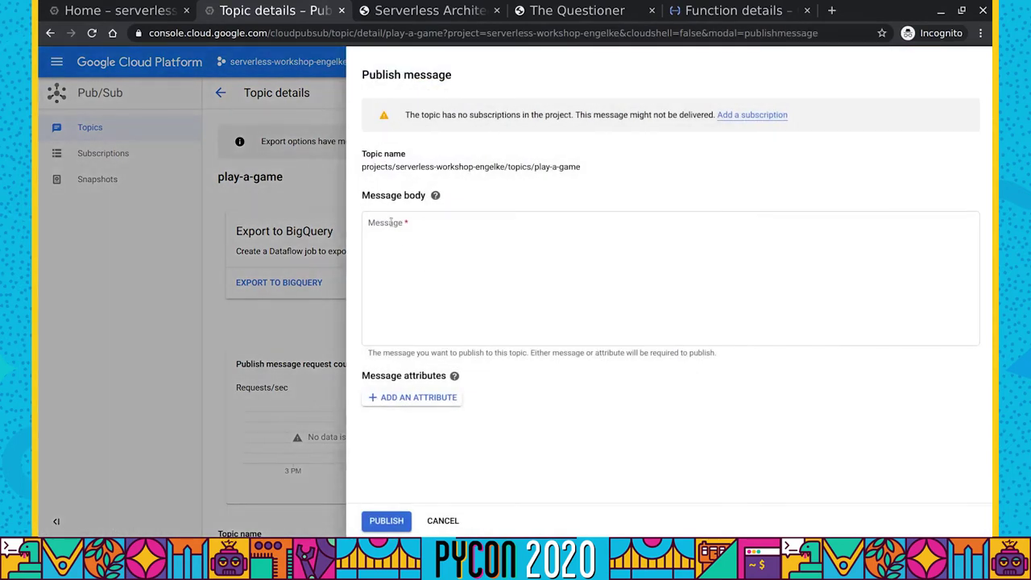
{"action": "left_click", "coordinate": [449, 240]}
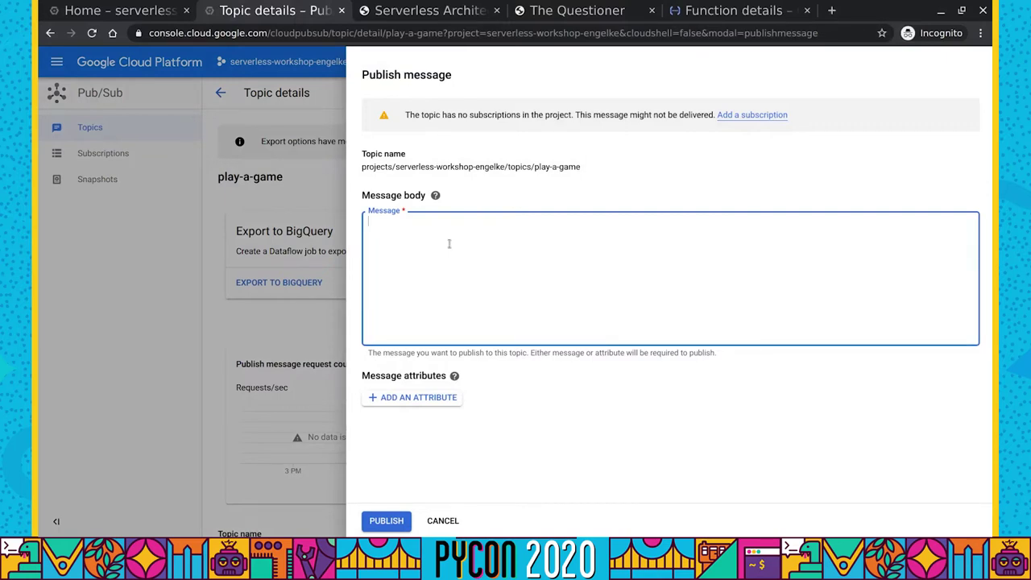
{"action": "key", "text": "ctrl+v"}
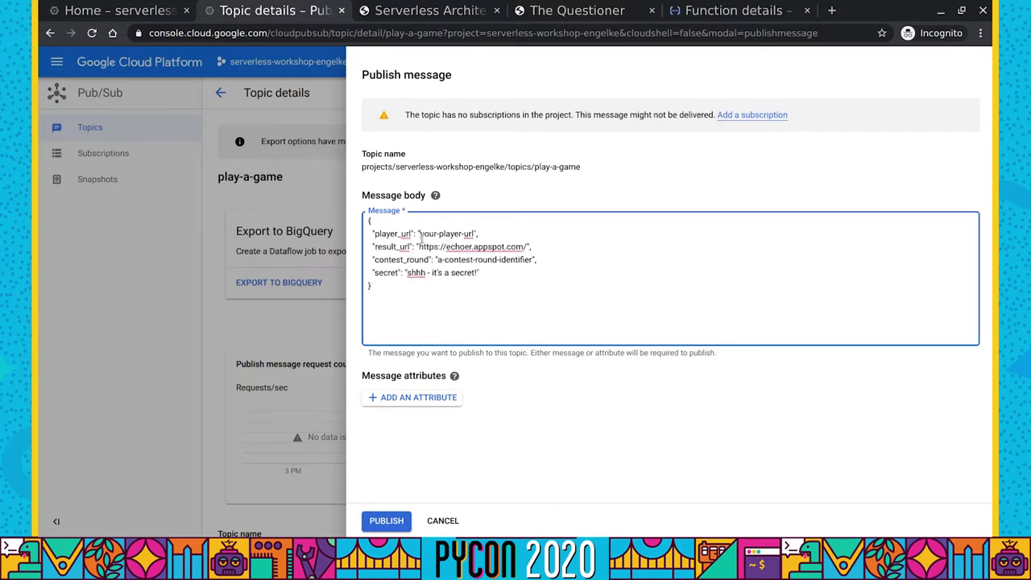
{"action": "left_click_drag", "start_coordinate": [419, 234], "coordinate": [477, 234]}
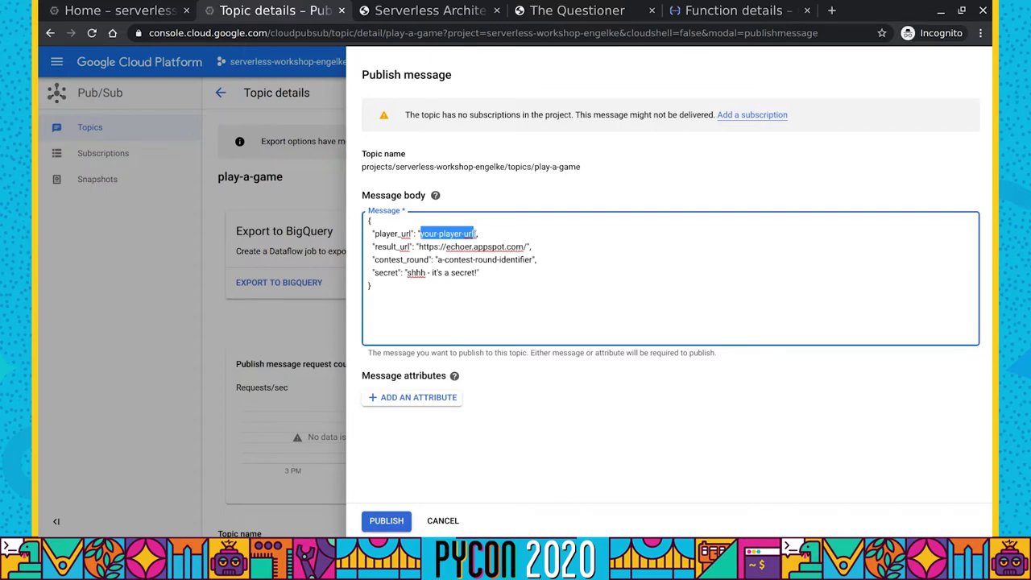
{"action": "left_click", "coordinate": [727, 10]}
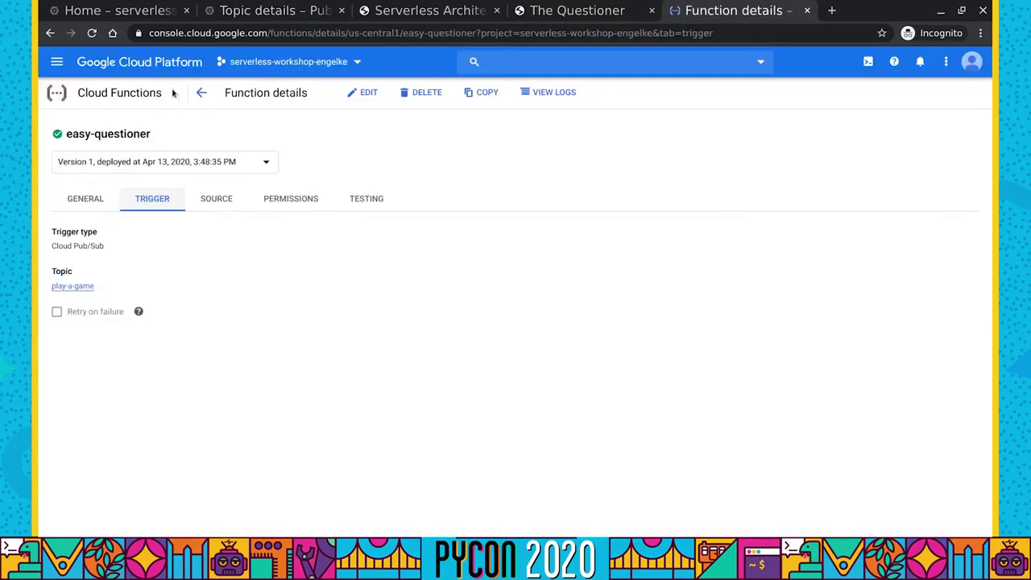
- Look up the okayplayer function's HTTP trigger URL and return to the publish draft
{"action": "left_click", "coordinate": [202, 93]}
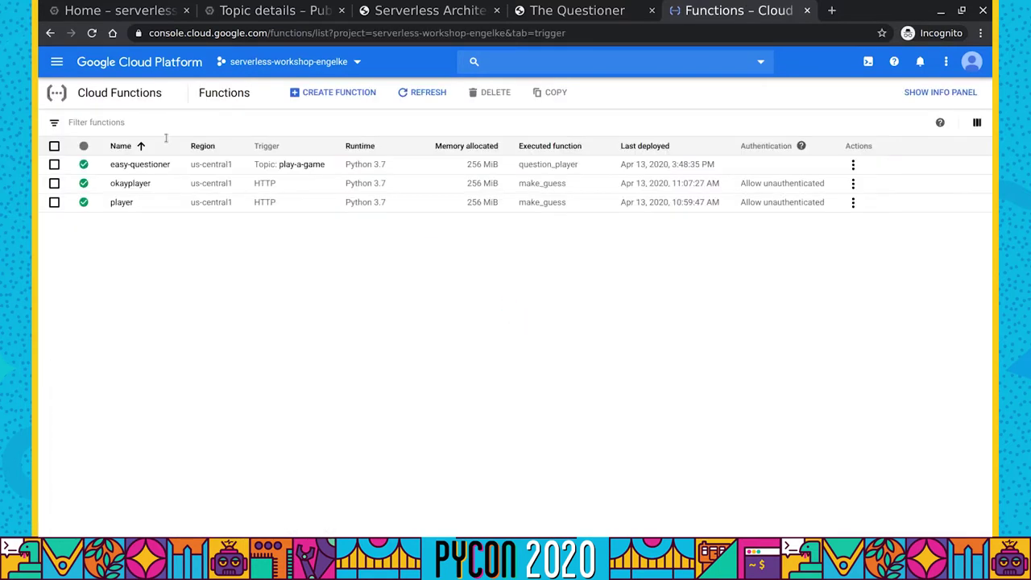
{"action": "left_click", "coordinate": [131, 184]}
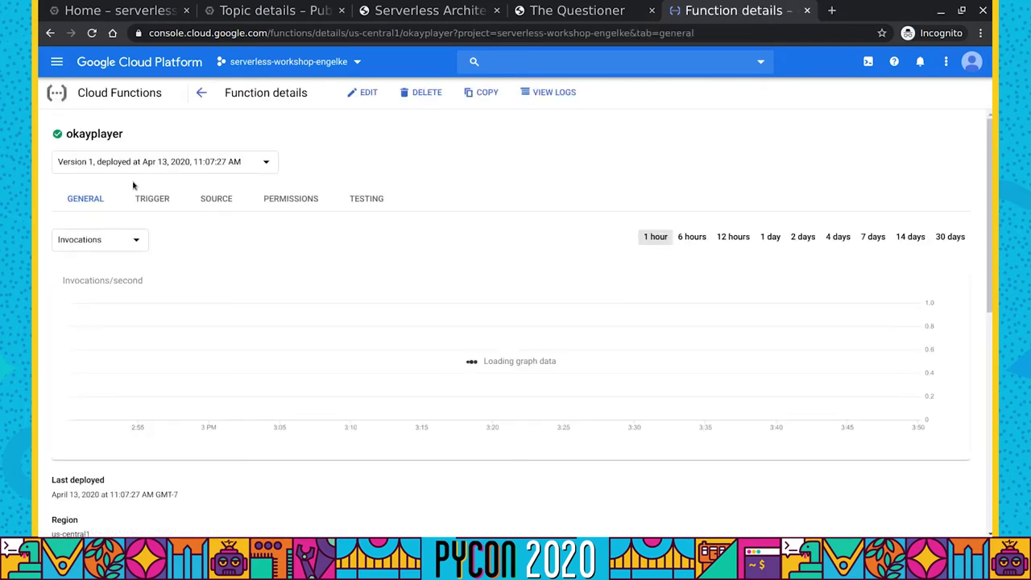
{"action": "left_click", "coordinate": [158, 202]}
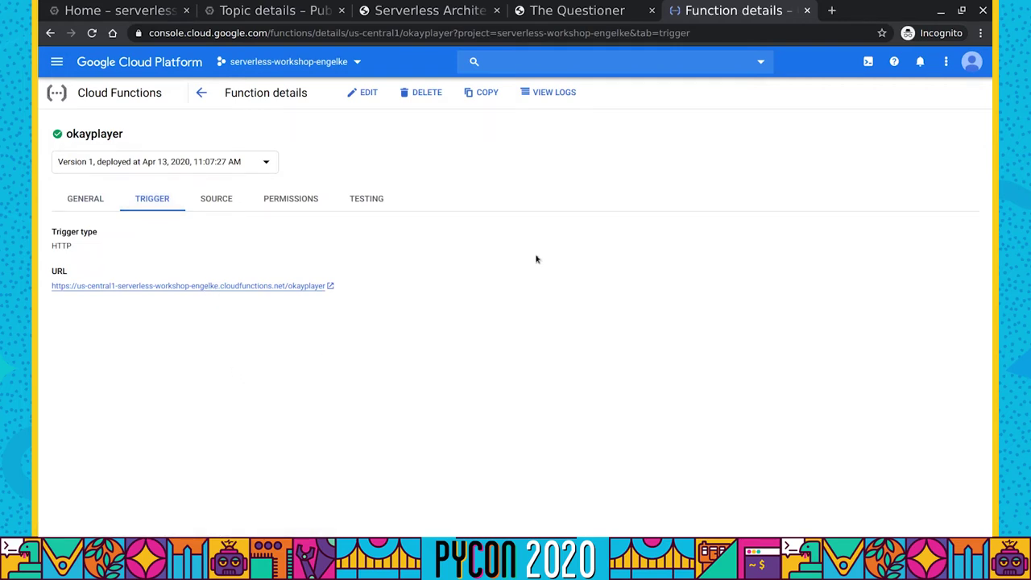
{"action": "left_click", "coordinate": [274, 10]}
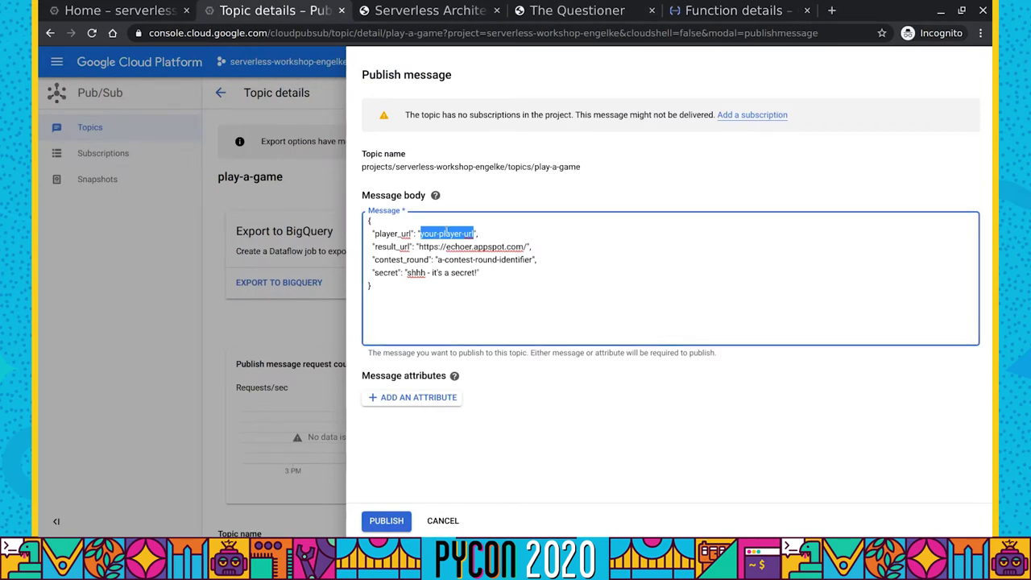
- Paste the okayplayer URL as player_url, personalise the contest_round prefix, and publish the message
{"action": "type", "text": "https://us-central1-serverless-workshop-engelke.cloudfunctions.net/okayplayer"}
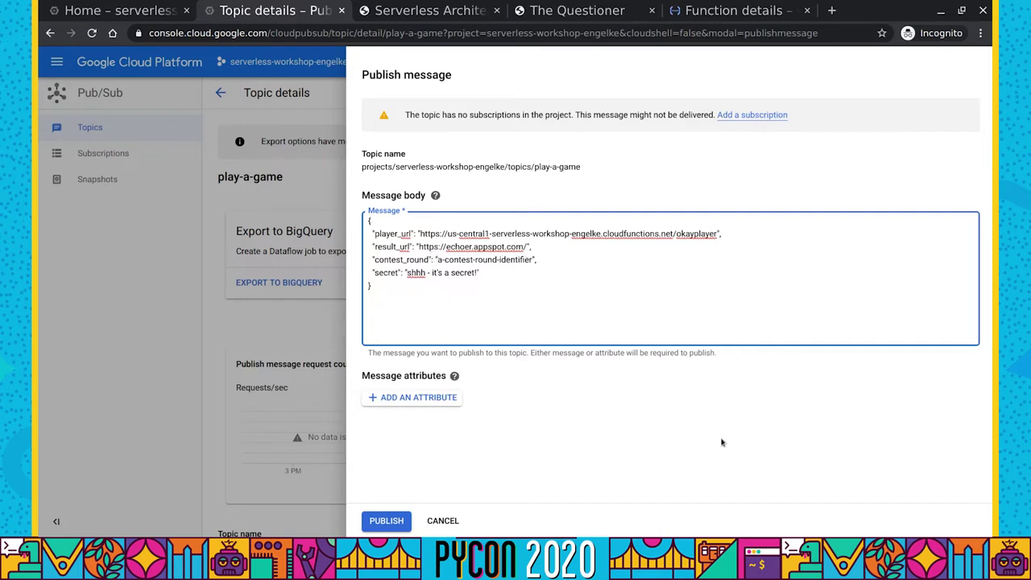
{"action": "type", "text": "engelke-pycon-"}
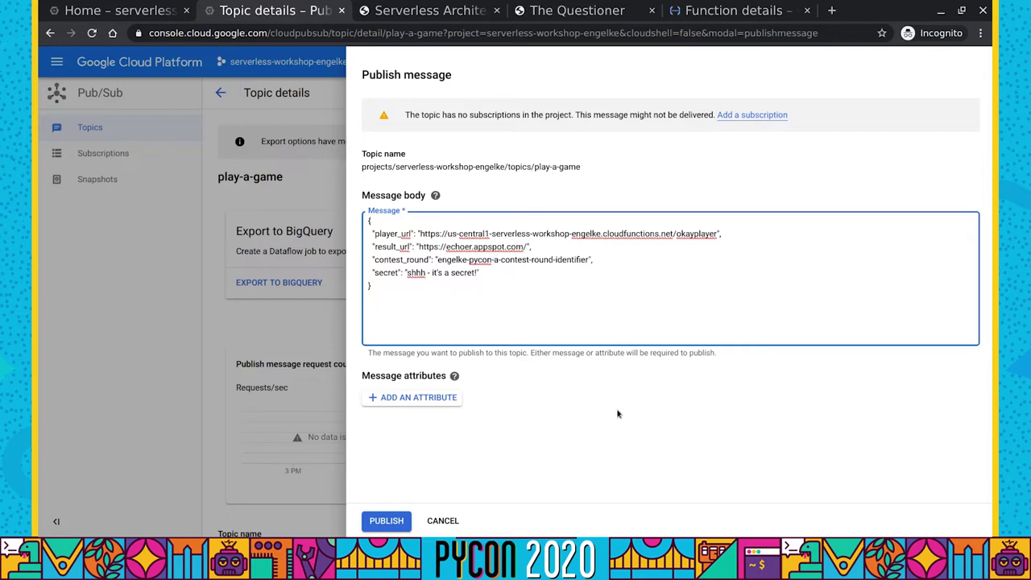
{"action": "left_click", "coordinate": [376, 523]}
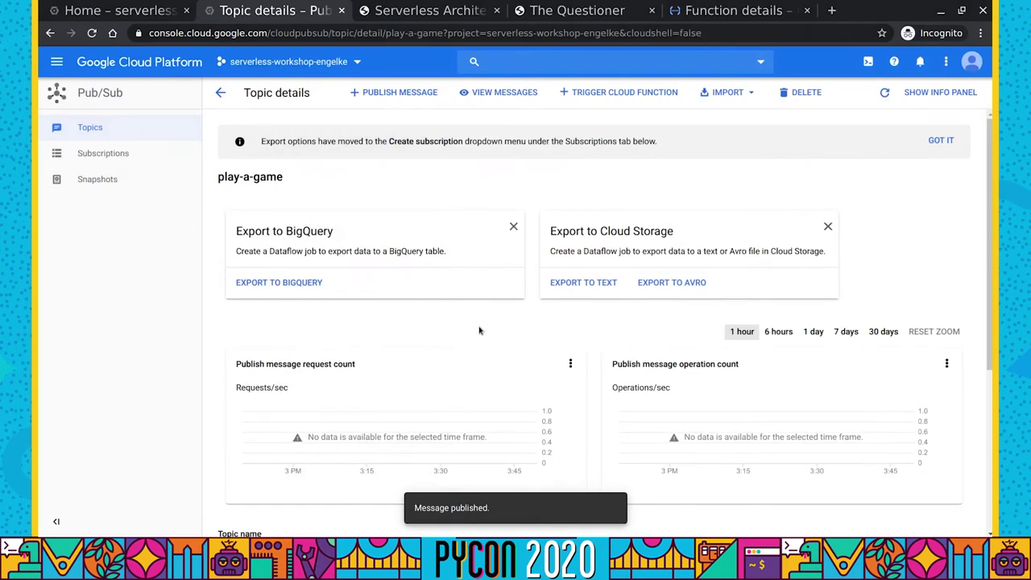
- Open the okayplayer function's execution logs
{"action": "left_click", "coordinate": [729, 11]}
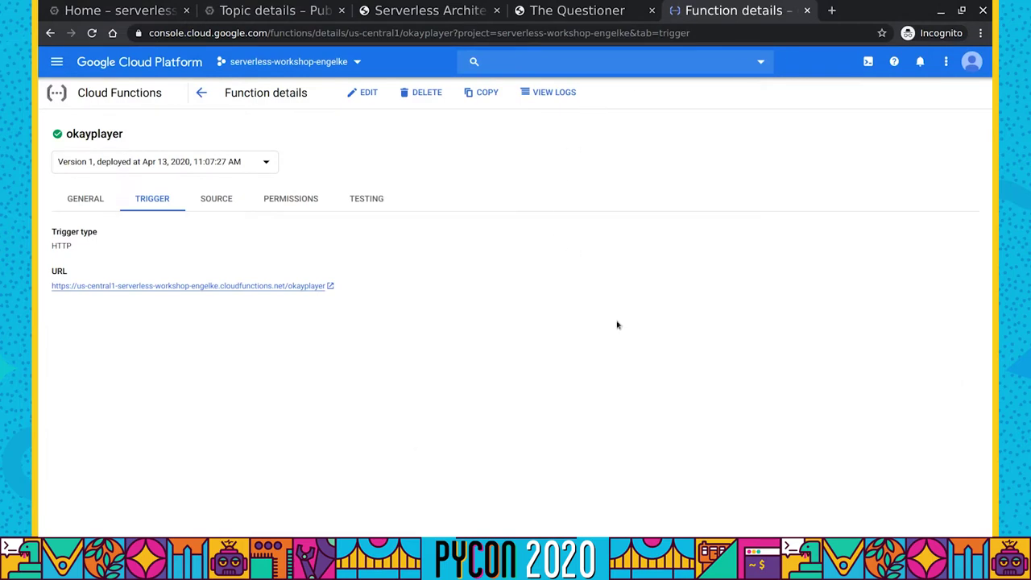
{"action": "left_click", "coordinate": [558, 92]}
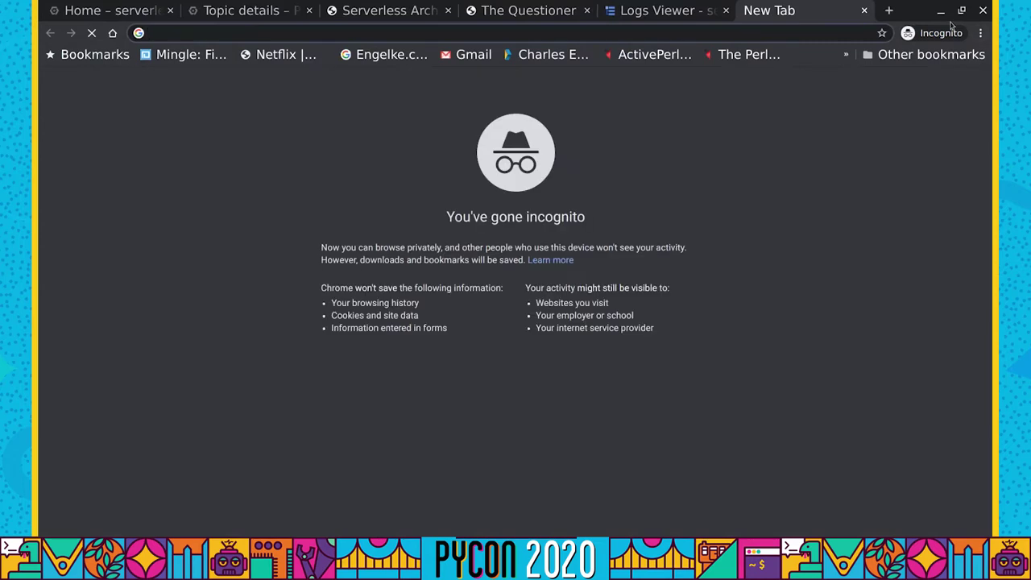
- Load echoer.appspot.com and confirm the newest easy-questioner game was won in 7 moves
{"action": "type", "text": "echoer"}
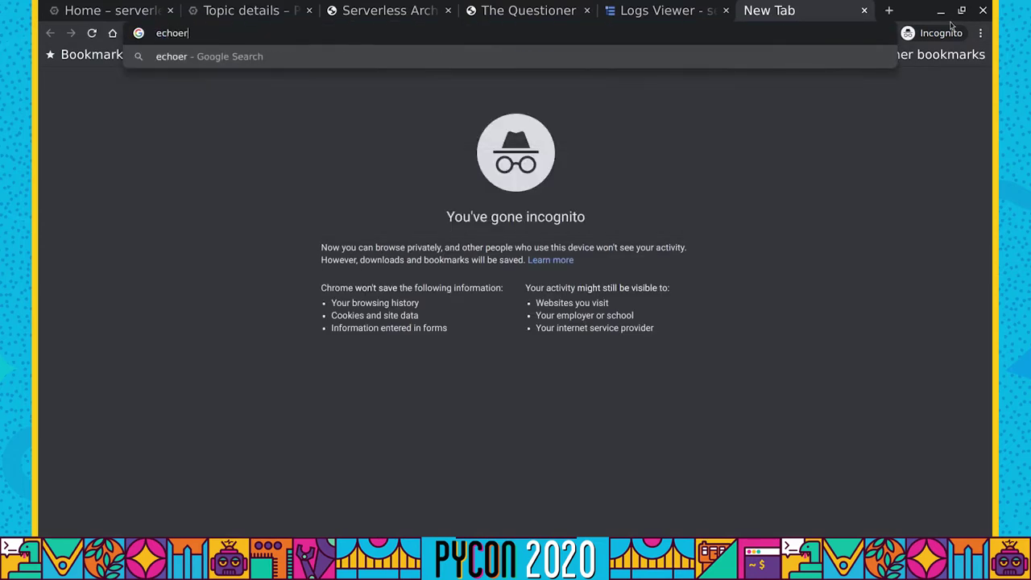
{"action": "type", "text": ".appspot.com"}
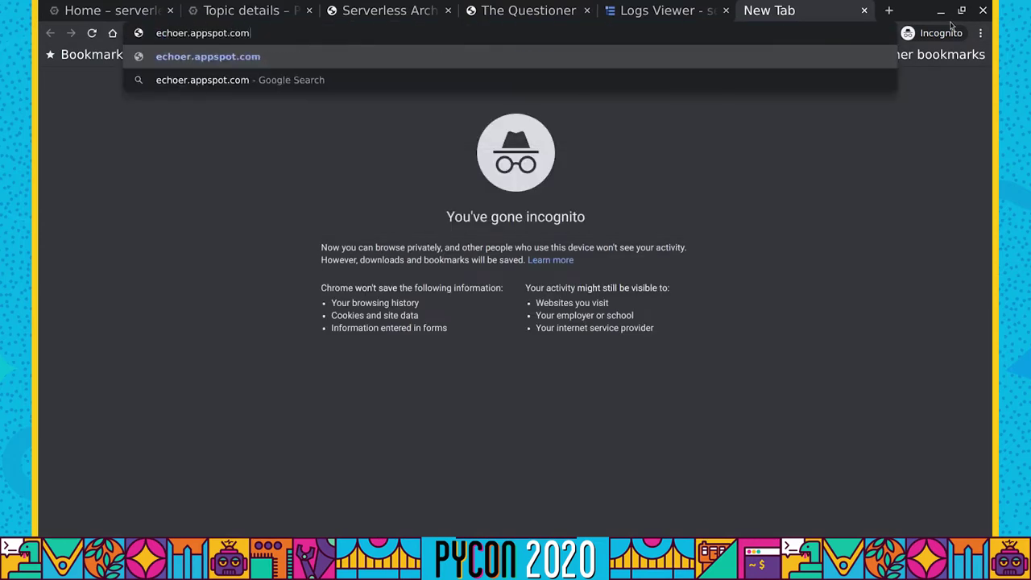
{"action": "key", "text": "Return"}
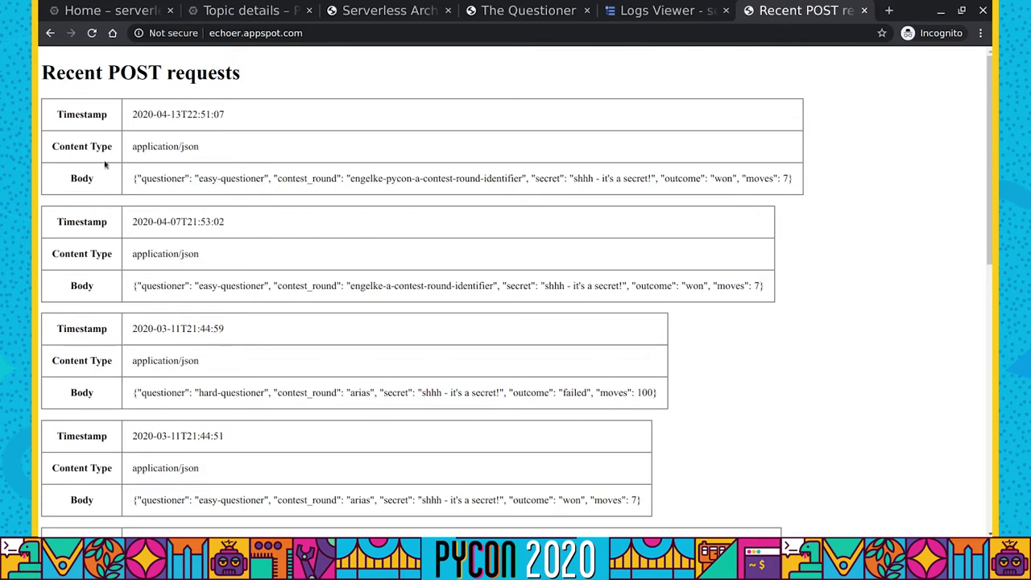
{"action": "left_click_drag", "start_coordinate": [133, 152], "coordinate": [202, 152]}
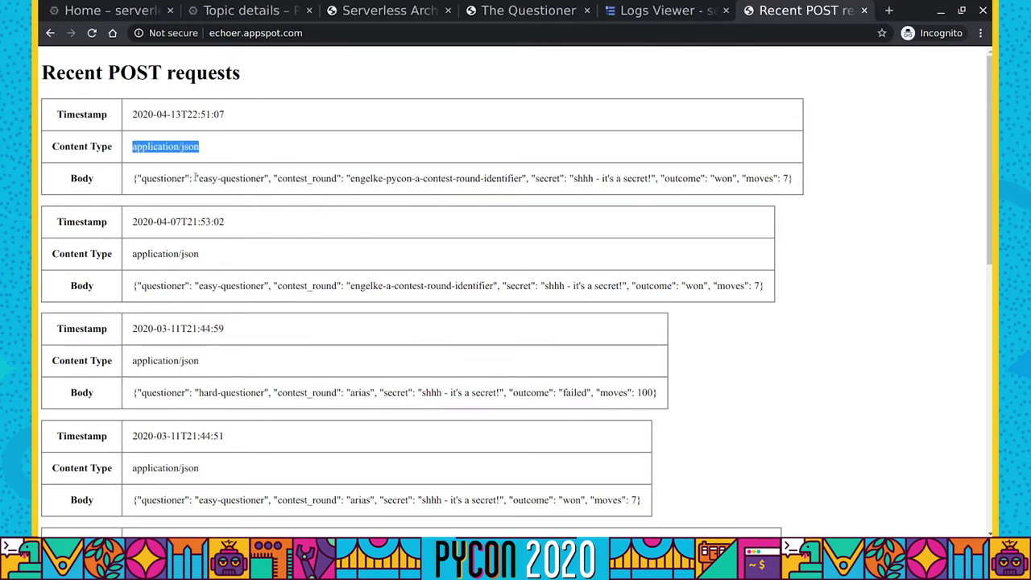
{"action": "left_click_drag", "start_coordinate": [194, 178], "coordinate": [274, 182]}
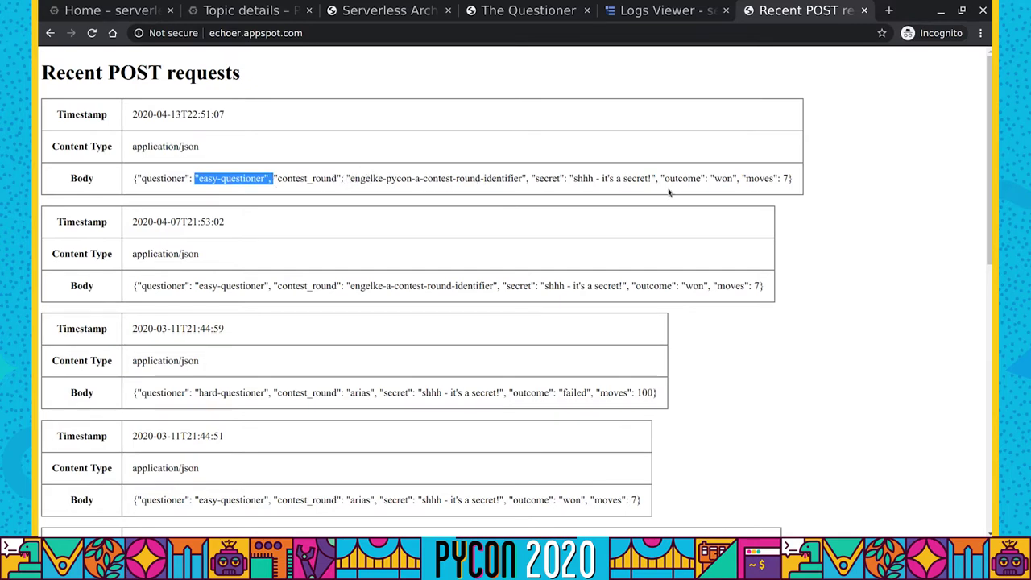
{"action": "left_click", "coordinate": [774, 176]}
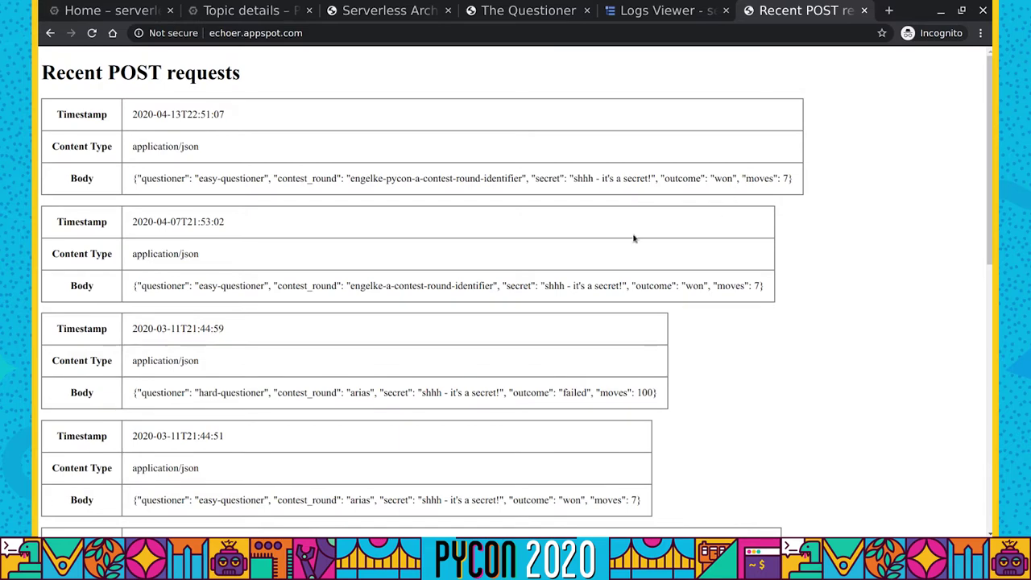
{"action": "left_click", "coordinate": [527, 12]}
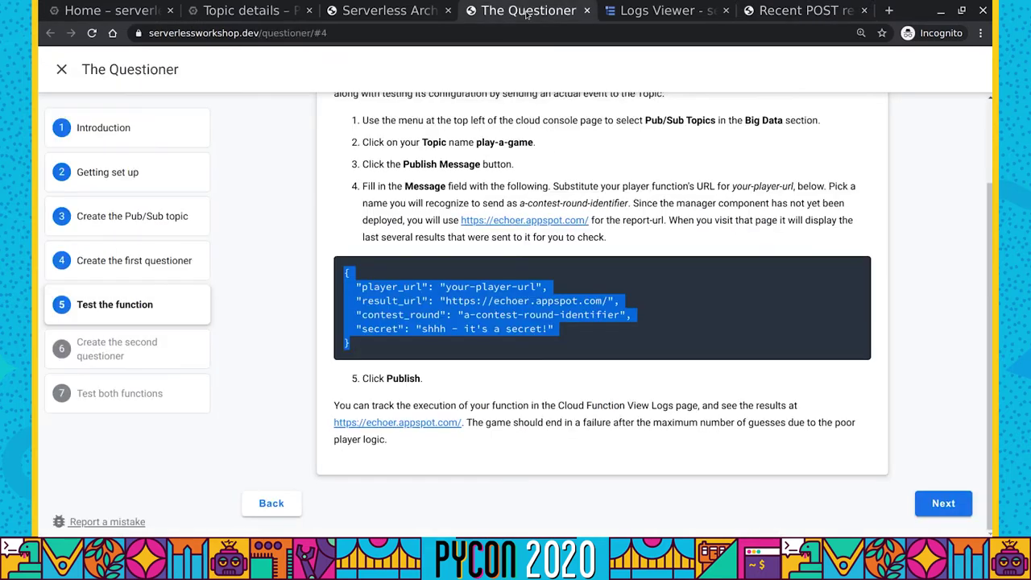
- Advance the tutorial to step 6 and select the hard questioner's settings
{"action": "left_click", "coordinate": [665, 426]}
{"action": "left_click", "coordinate": [950, 505]}
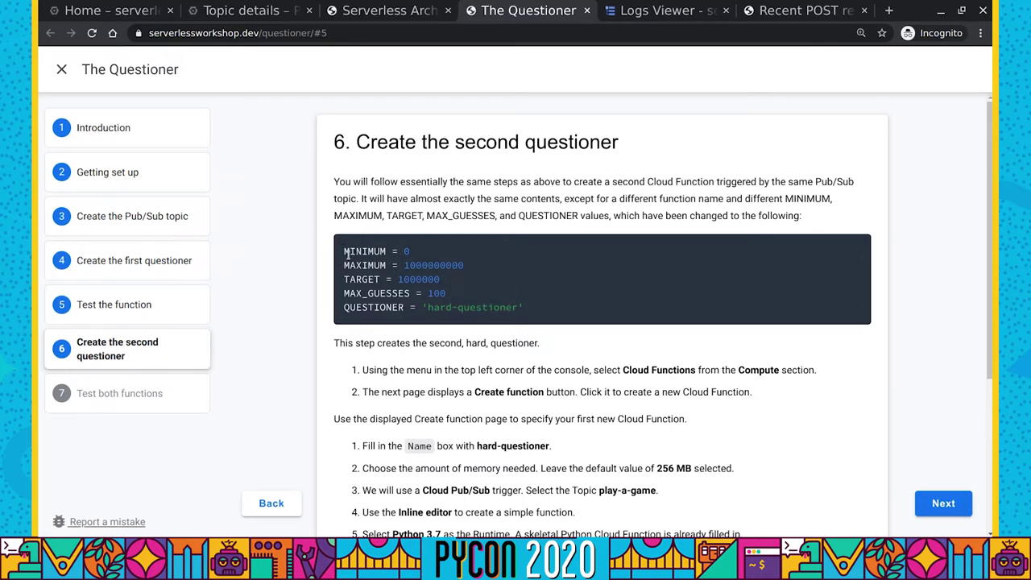
{"action": "left_click_drag", "start_coordinate": [346, 253], "coordinate": [525, 312]}
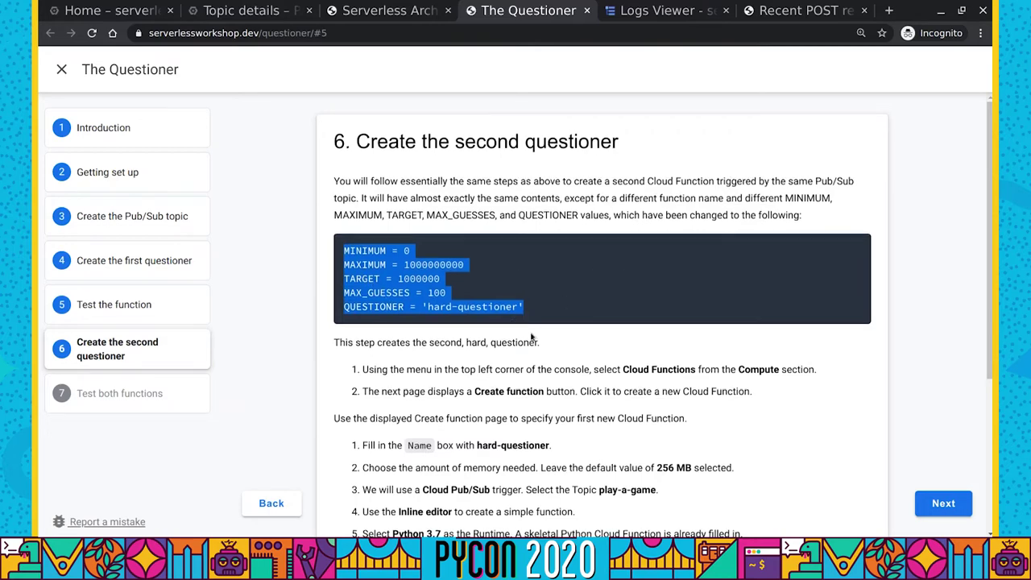
{"action": "scroll", "coordinate": [531, 338], "scroll_direction": "down", "scroll_amount": 1}
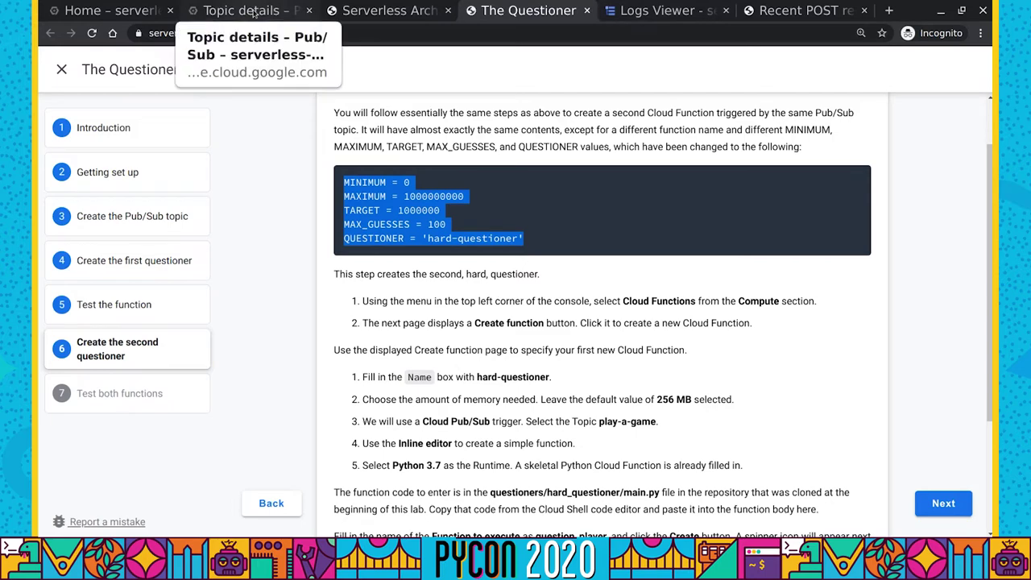
- Navigate from the okayplayer logs back to the Cloud Functions list
{"action": "left_click", "coordinate": [668, 10]}
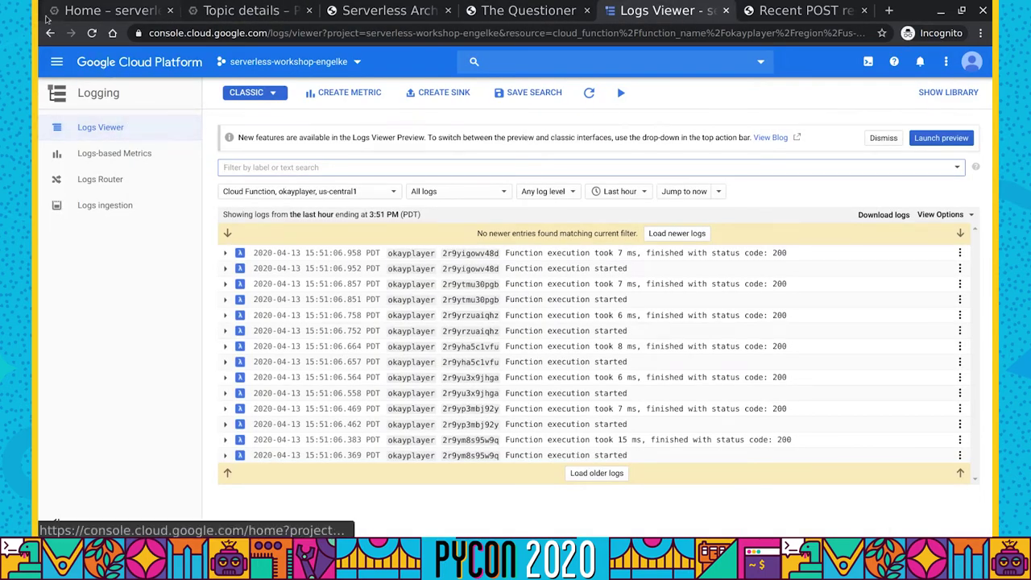
{"action": "left_click", "coordinate": [49, 34]}
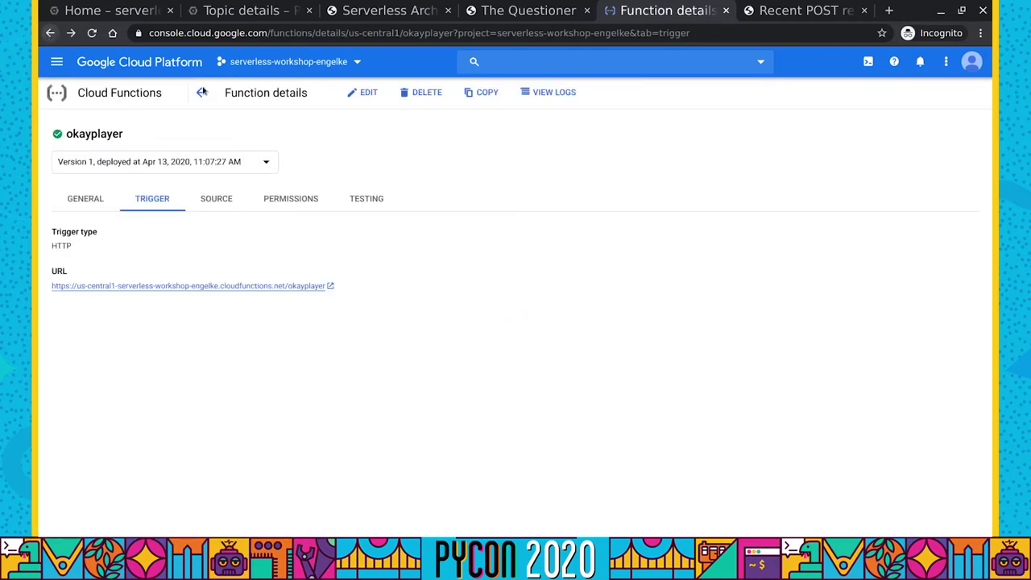
{"action": "left_click", "coordinate": [201, 92]}
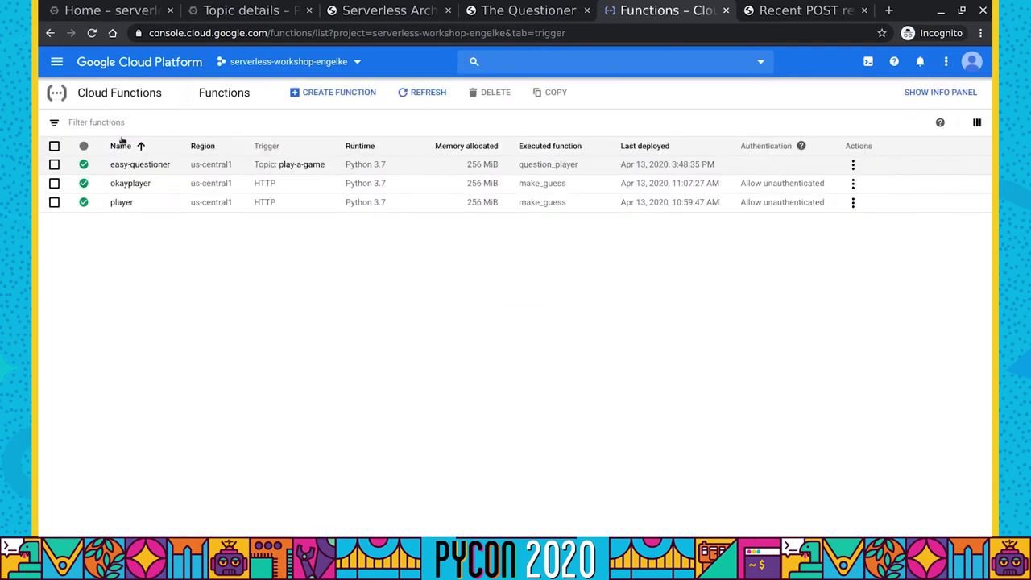
- Start a new function named hard-questioner, triggered by the play-a-game Cloud Pub/Sub topic
{"action": "left_click", "coordinate": [349, 97]}
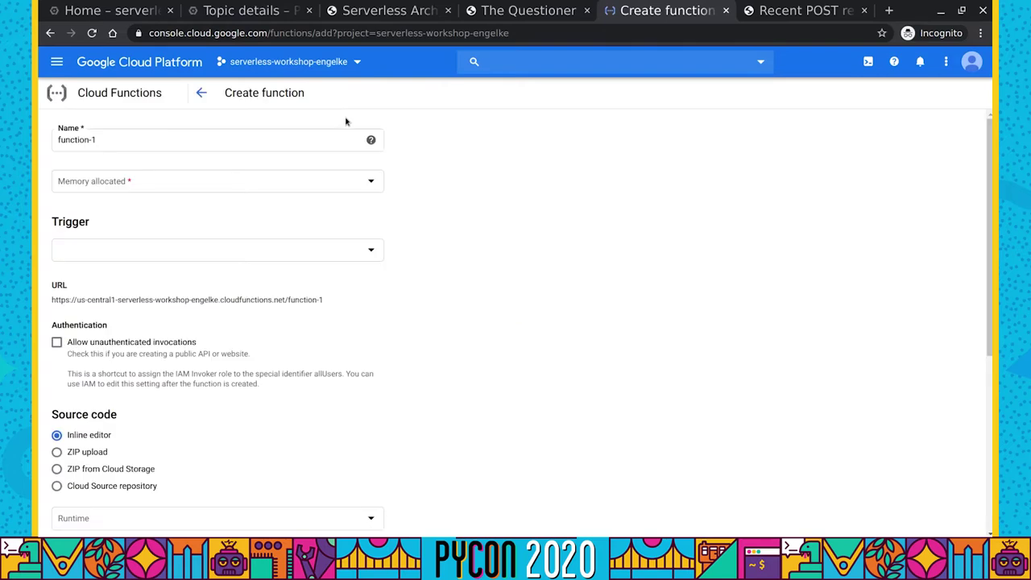
{"action": "triple_click", "coordinate": [111, 146]}
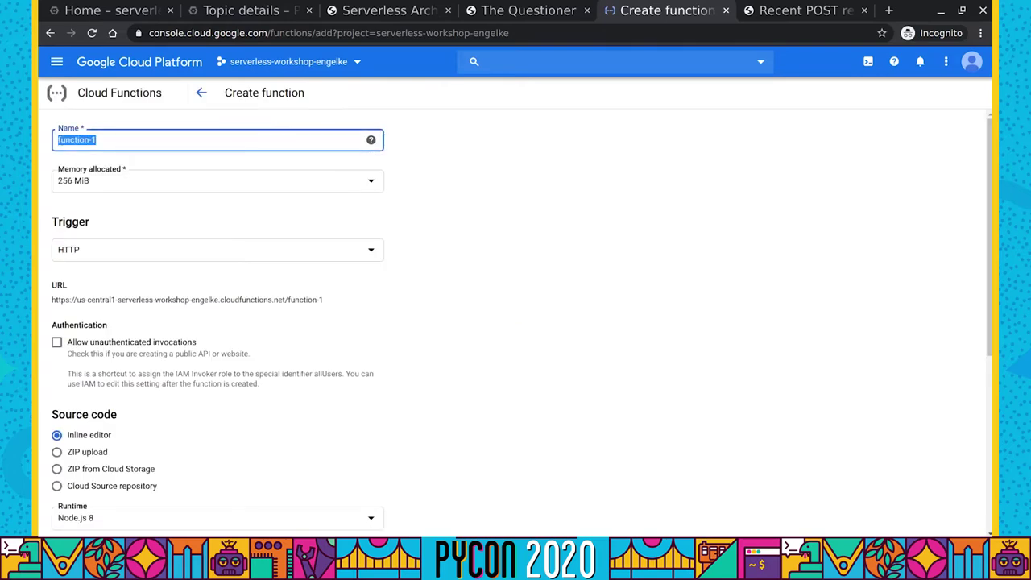
{"action": "type", "text": "hard-questioner"}
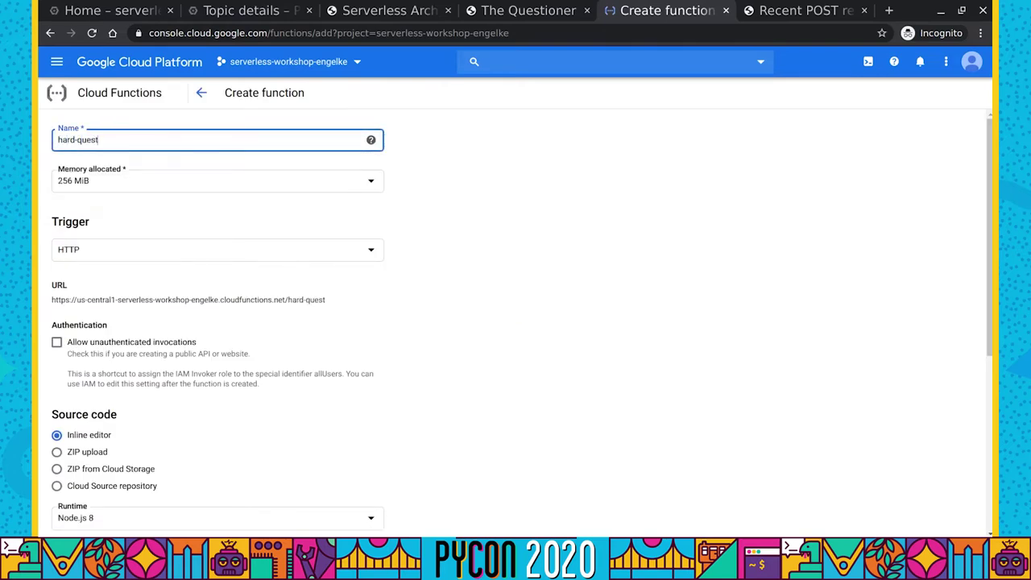
{"action": "left_click", "coordinate": [351, 256]}
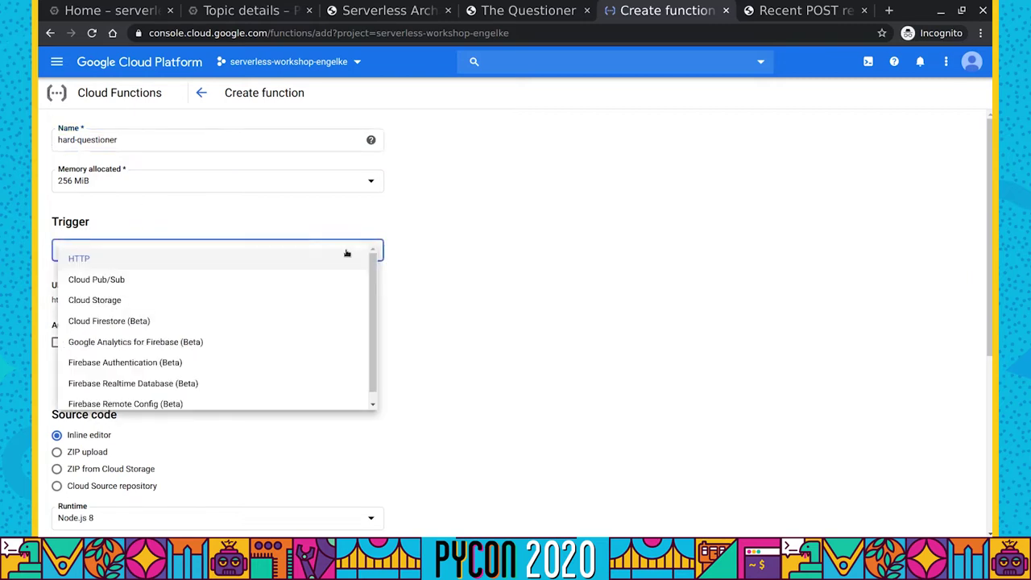
{"action": "left_click", "coordinate": [132, 280]}
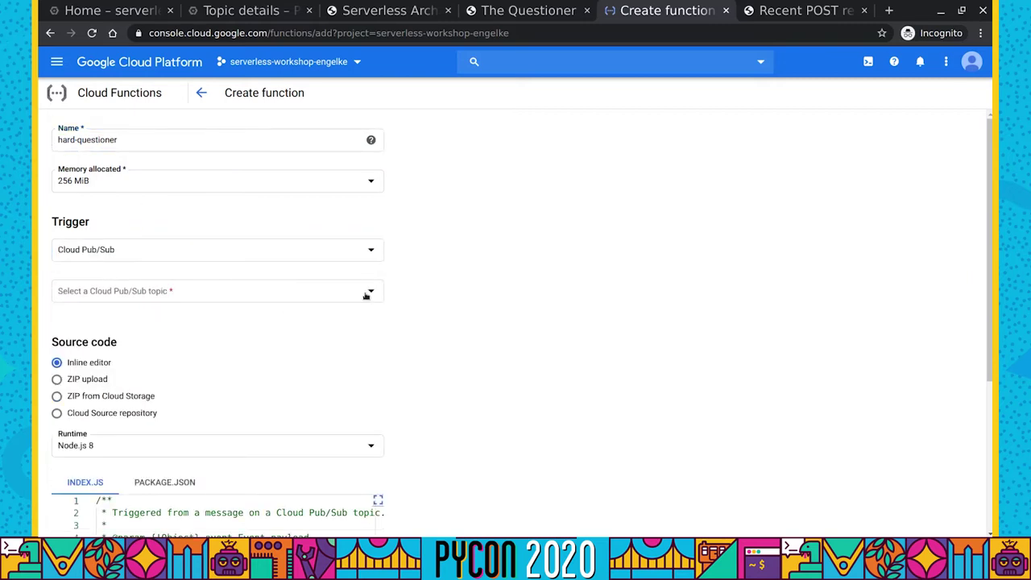
{"action": "left_click", "coordinate": [369, 294]}
{"action": "left_click", "coordinate": [175, 357]}
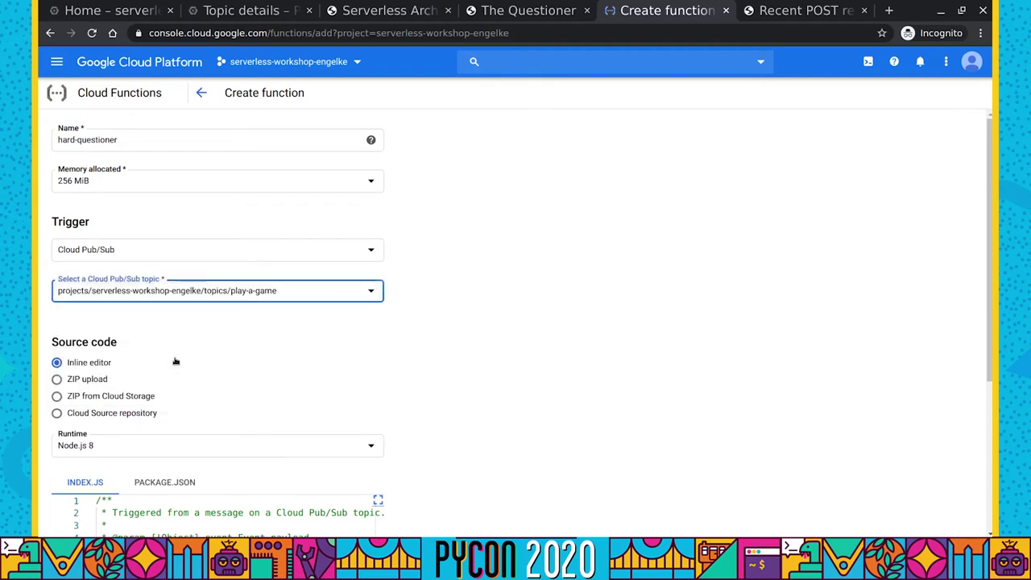
- Set the function's runtime to Python 3.7 and enlarge the inline code editor
{"action": "scroll", "coordinate": [621, 282], "scroll_direction": "down", "scroll_amount": 1}
{"action": "scroll", "coordinate": [624, 292], "scroll_direction": "down", "scroll_amount": 2}
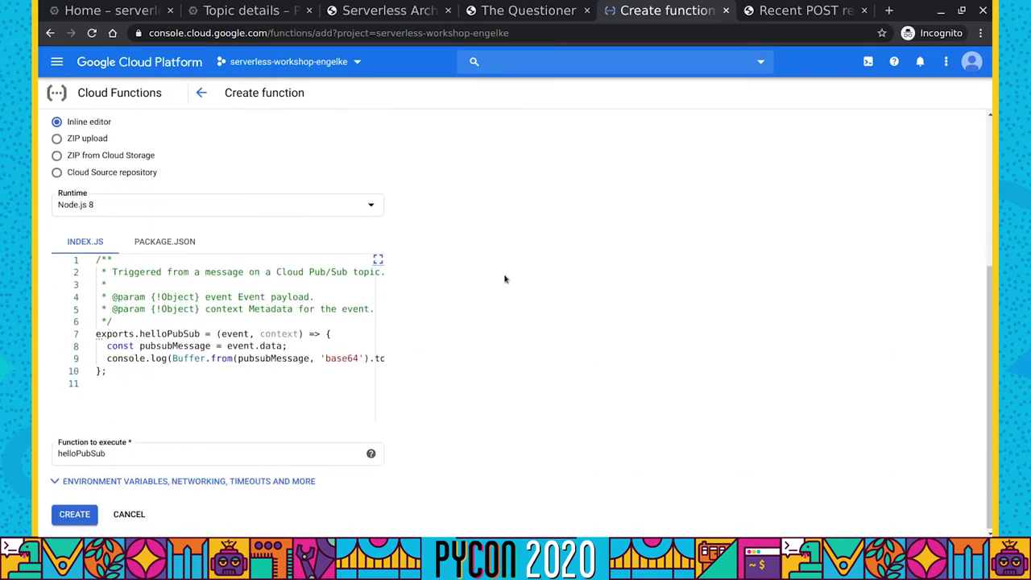
{"action": "left_click", "coordinate": [304, 214]}
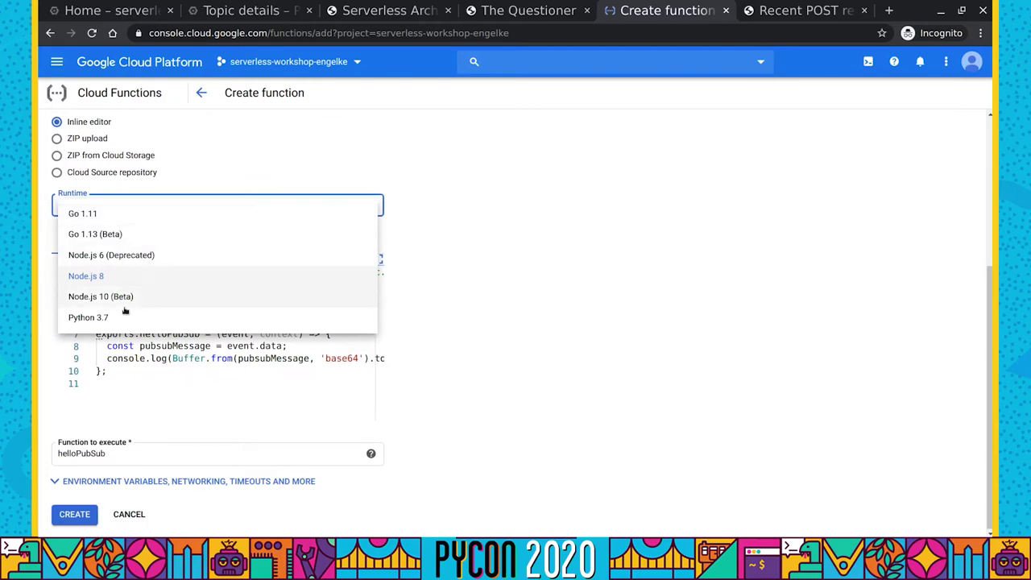
{"action": "left_click", "coordinate": [102, 316]}
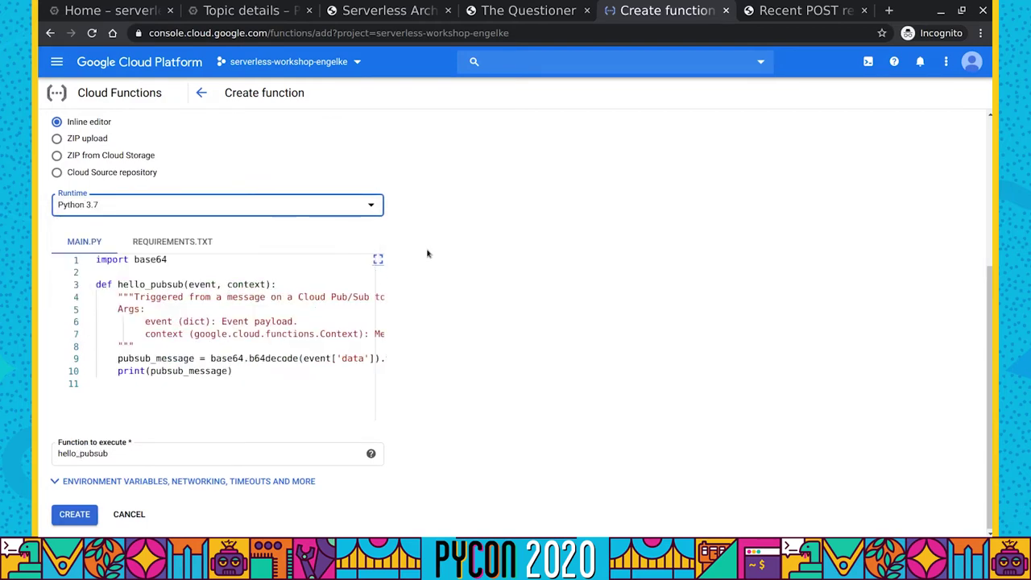
{"action": "left_click", "coordinate": [377, 259]}
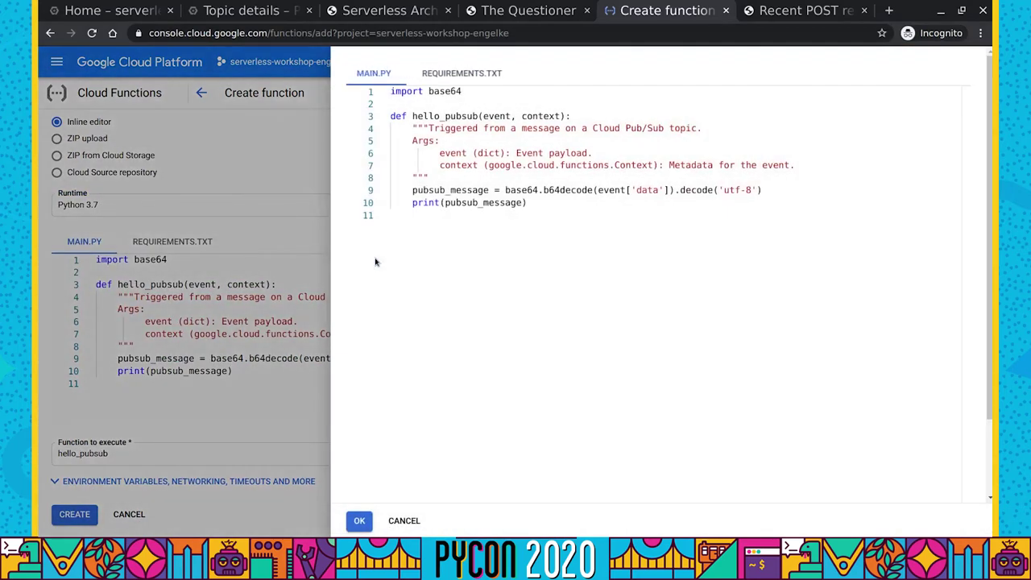
{"action": "left_click", "coordinate": [87, 9]}
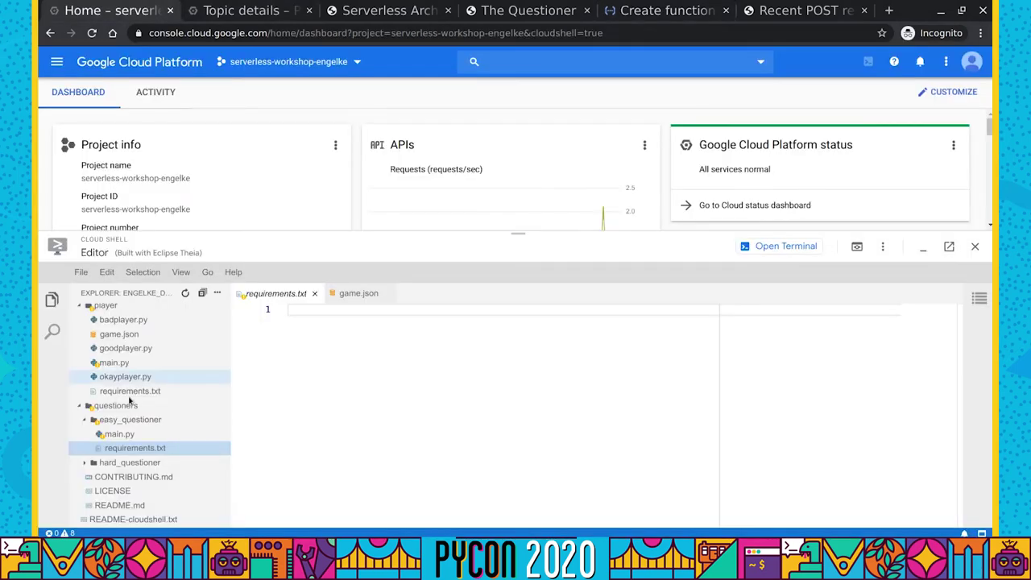
- In Cloud Shell, open hard_questioner/main.py and copy its code from line 15 to the end
{"action": "left_click", "coordinate": [125, 464]}
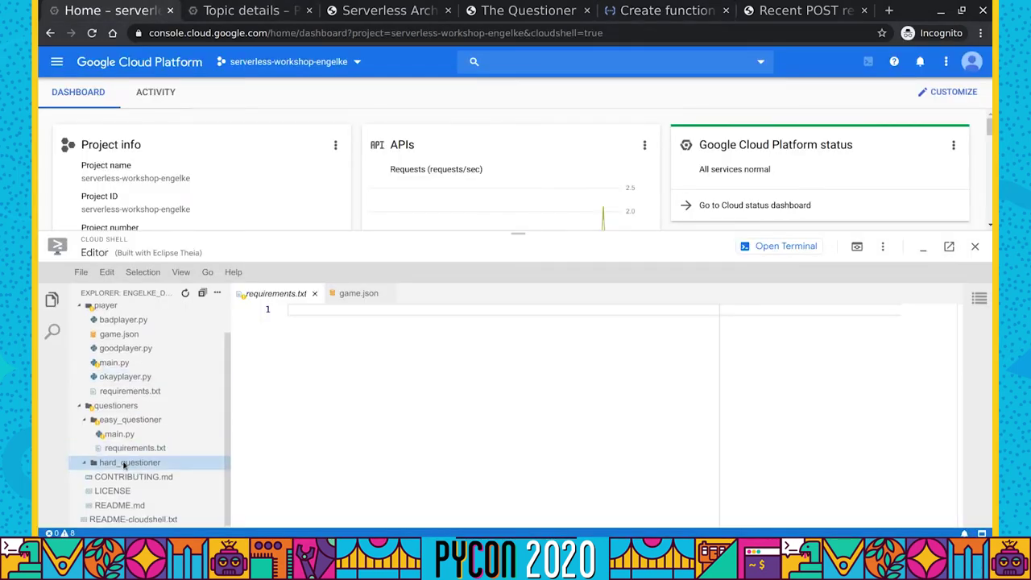
{"action": "left_click", "coordinate": [117, 447]}
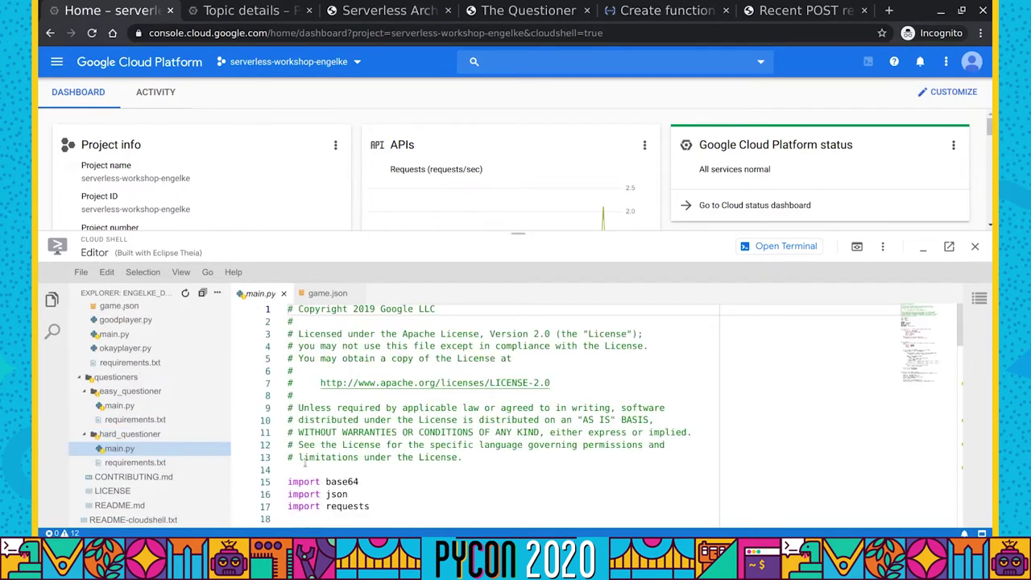
{"action": "double_click", "coordinate": [294, 481]}
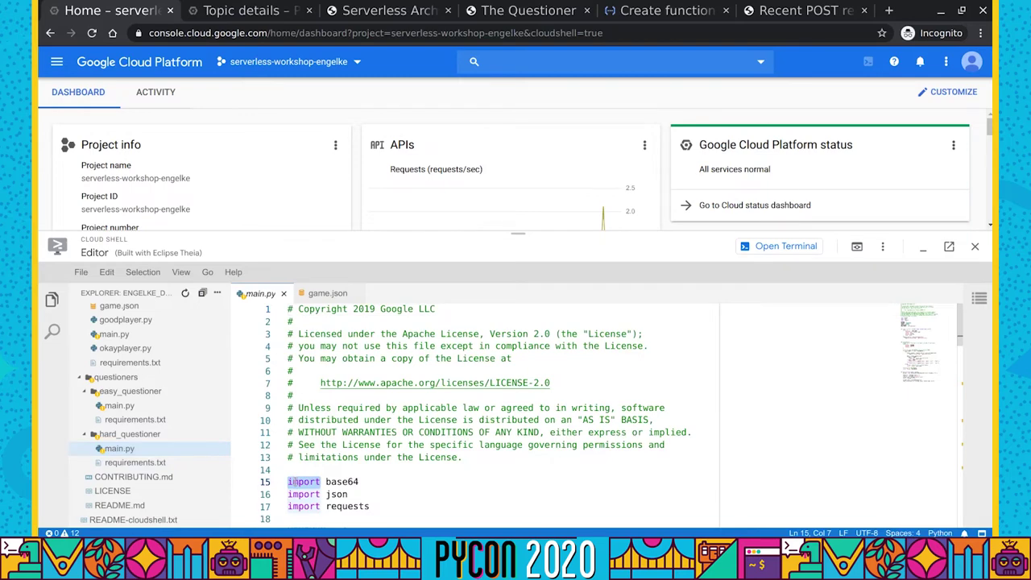
{"action": "left_click_drag", "start_coordinate": [294, 481], "coordinate": [290, 537]}
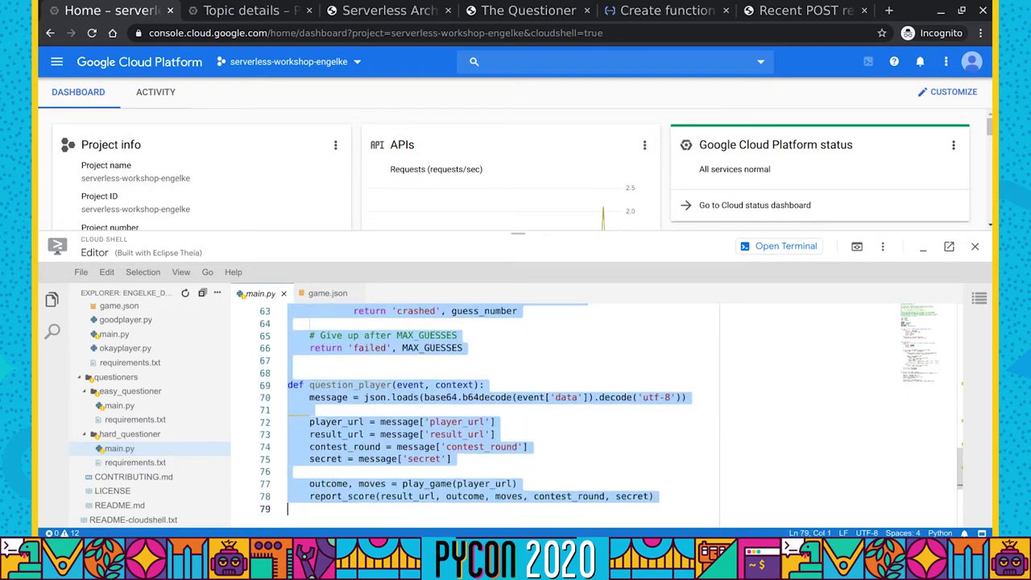
{"action": "right_click", "coordinate": [359, 408]}
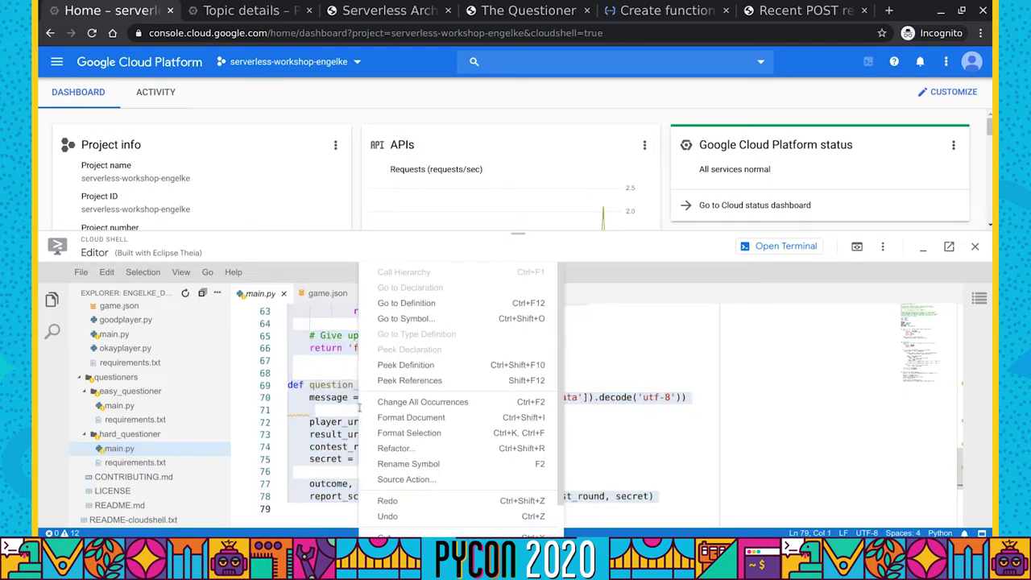
{"action": "scroll", "coordinate": [392, 495], "scroll_direction": "down", "scroll_amount": 1}
{"action": "left_click", "coordinate": [391, 513]}
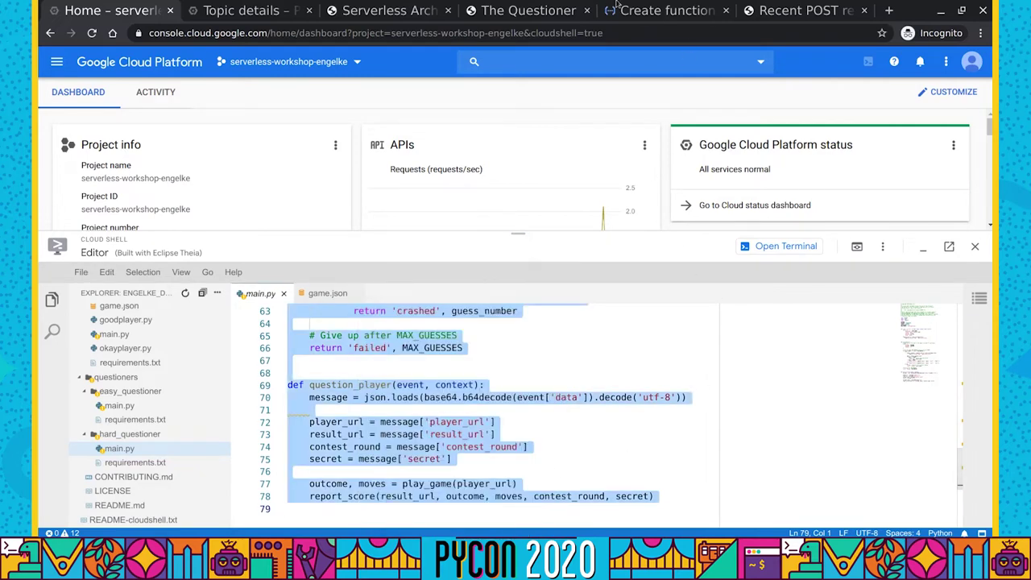
{"action": "left_click", "coordinate": [662, 10]}
- Replace the sample main.py code with the copied hard questioner code
{"action": "left_click_drag", "start_coordinate": [435, 229], "coordinate": [313, 91]}
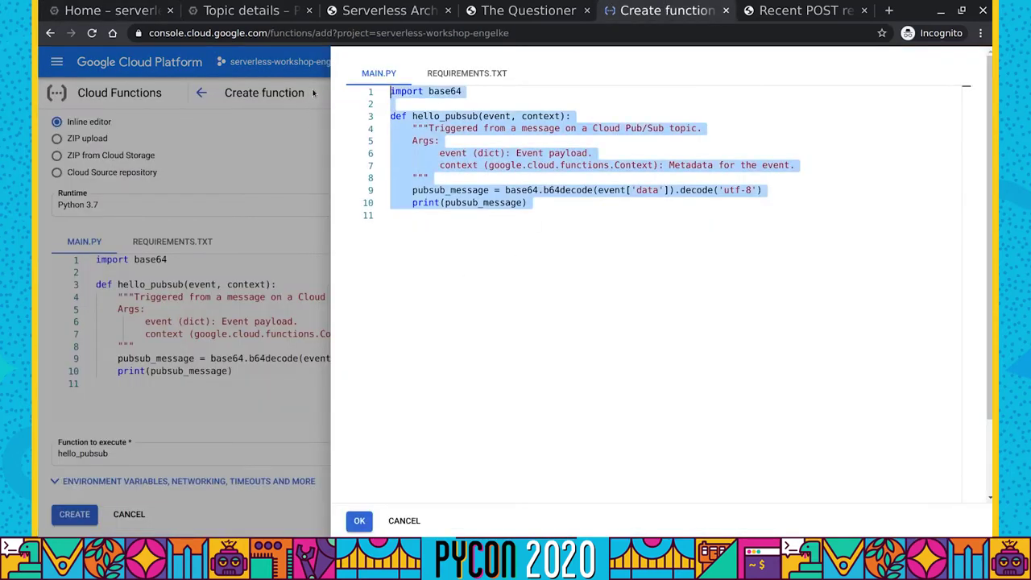
{"action": "key", "text": "BackSpace"}
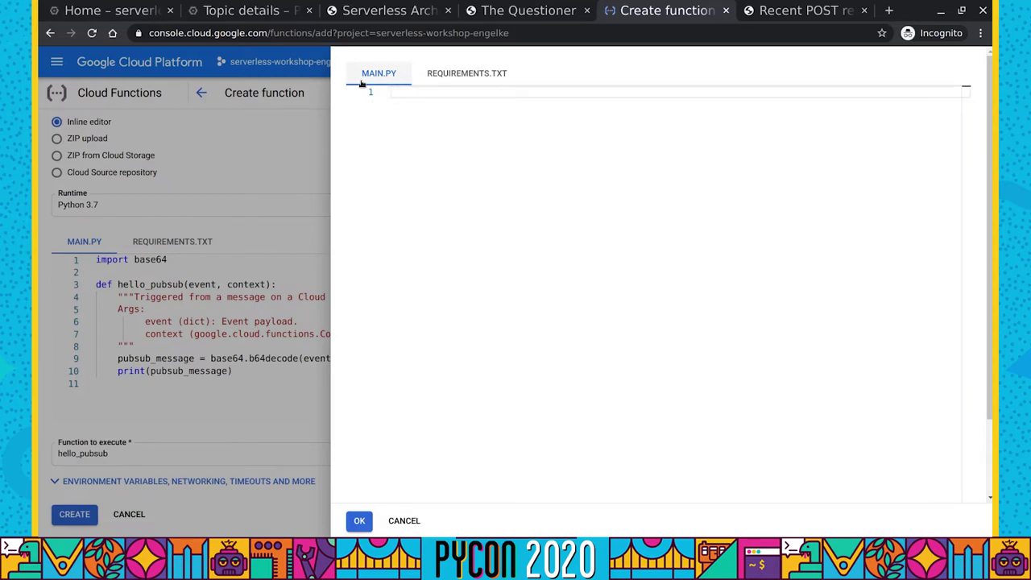
{"action": "key", "text": "ctrl+v"}
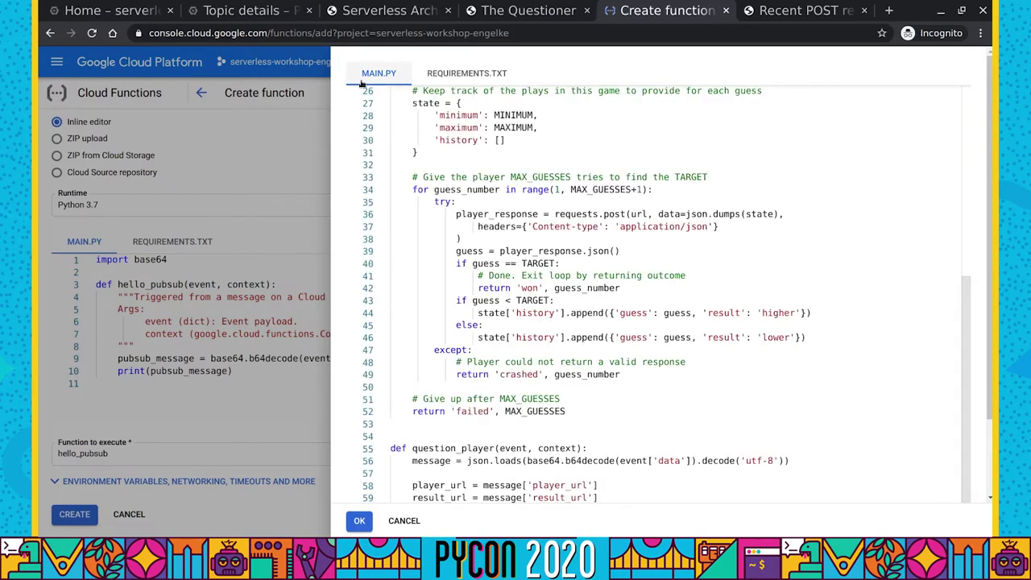
{"action": "scroll", "coordinate": [977, 341], "scroll_direction": "down", "scroll_amount": 3}
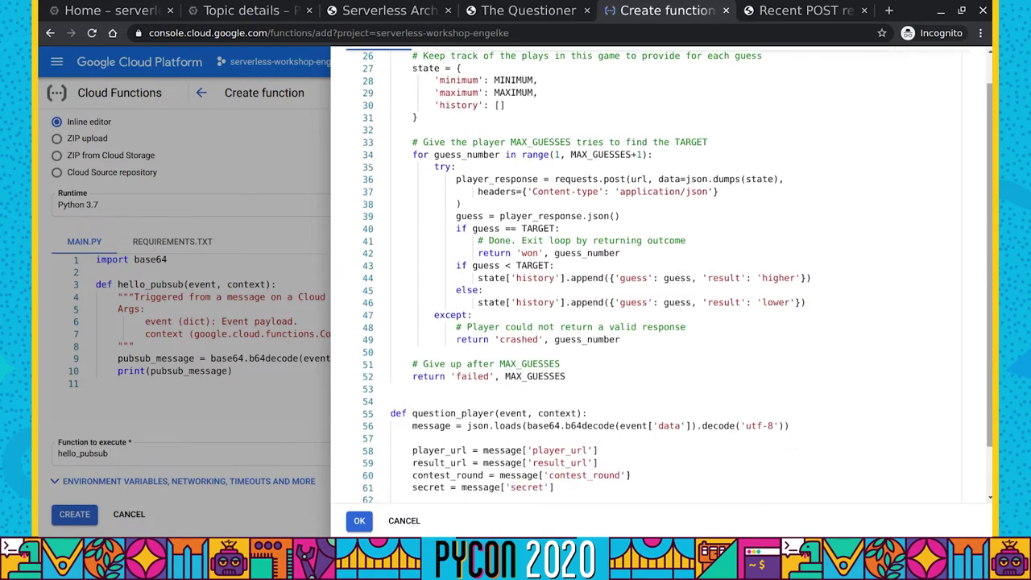
{"action": "scroll", "coordinate": [660, 274], "scroll_direction": "up", "scroll_amount": 3}
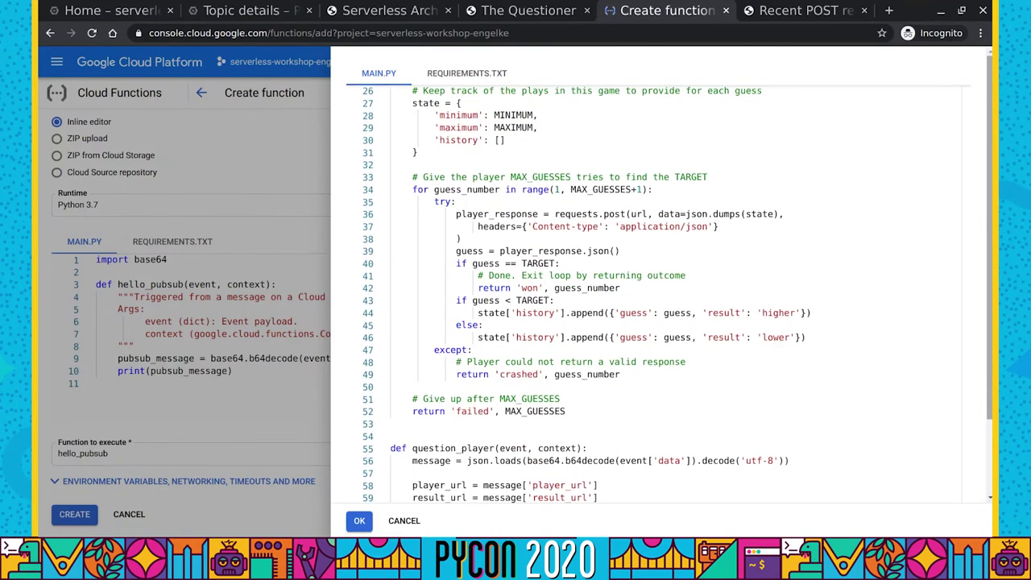
{"action": "scroll", "coordinate": [394, 129], "scroll_direction": "up", "scroll_amount": 8}
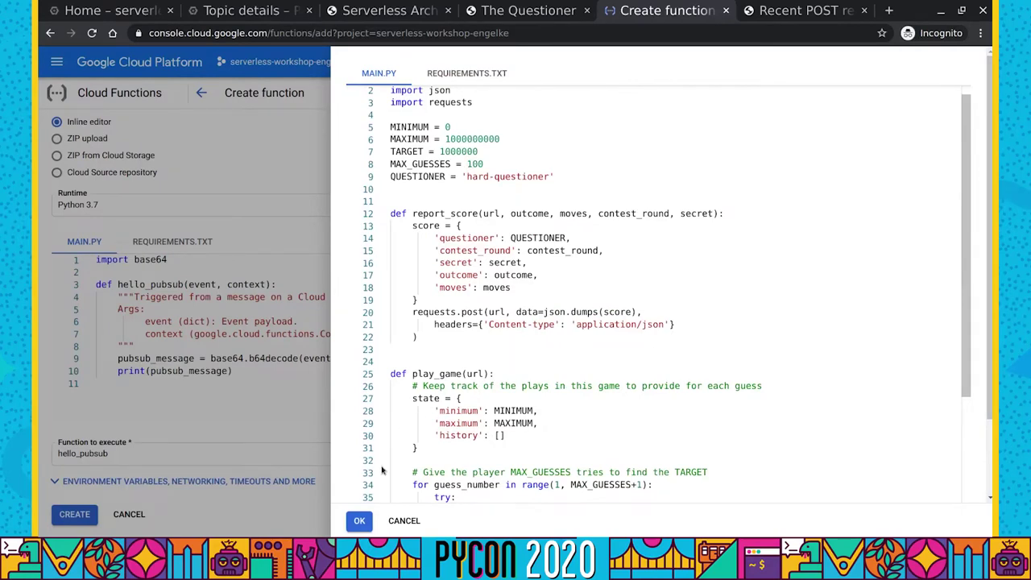
{"action": "left_click", "coordinate": [359, 521]}
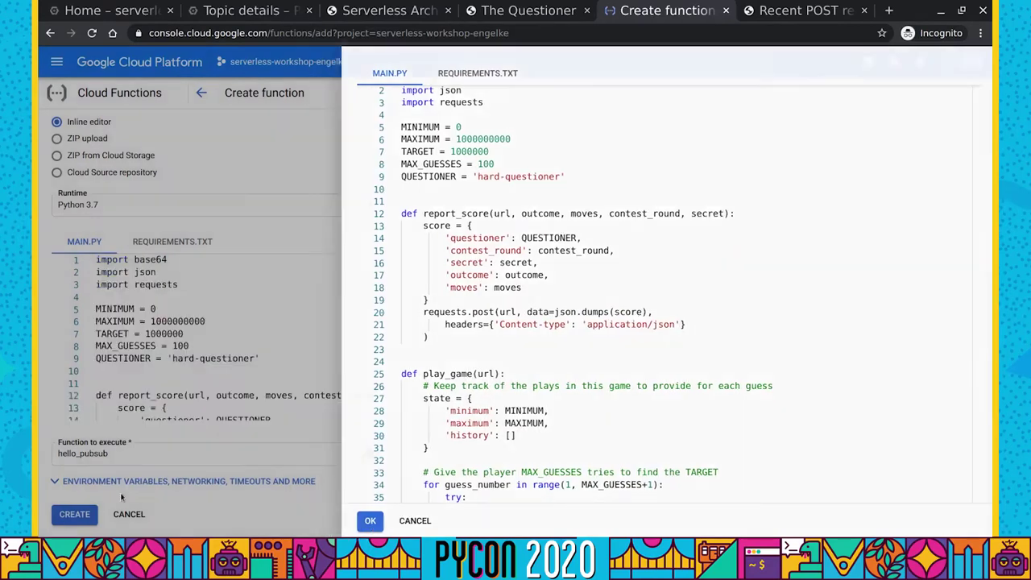
- Set the function to execute to question_player and create hard-questioner
{"action": "scroll", "coordinate": [175, 364], "scroll_direction": "down", "scroll_amount": 5}
{"action": "scroll", "coordinate": [175, 364], "scroll_direction": "down", "scroll_amount": 4}
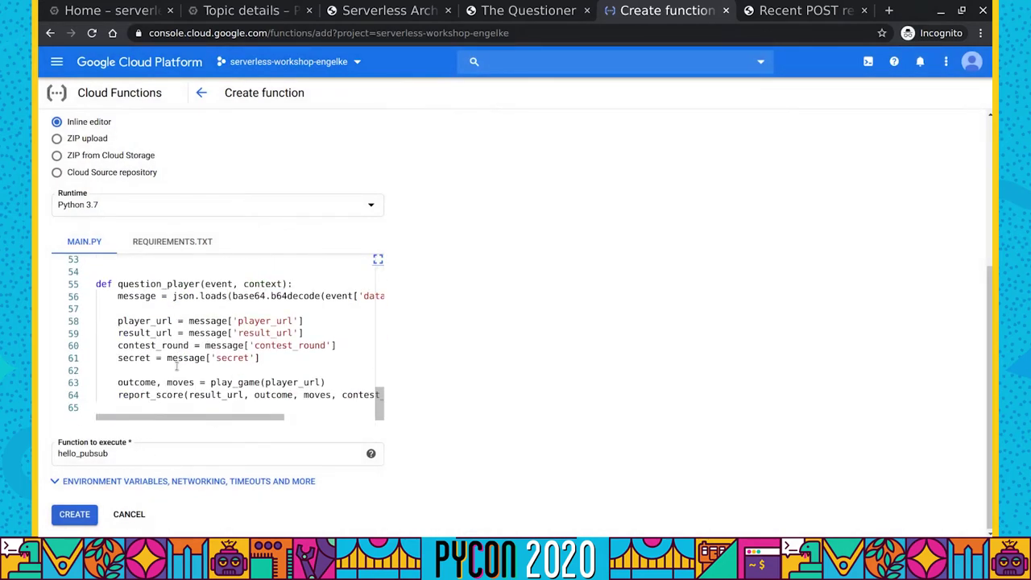
{"action": "double_click", "coordinate": [82, 453]}
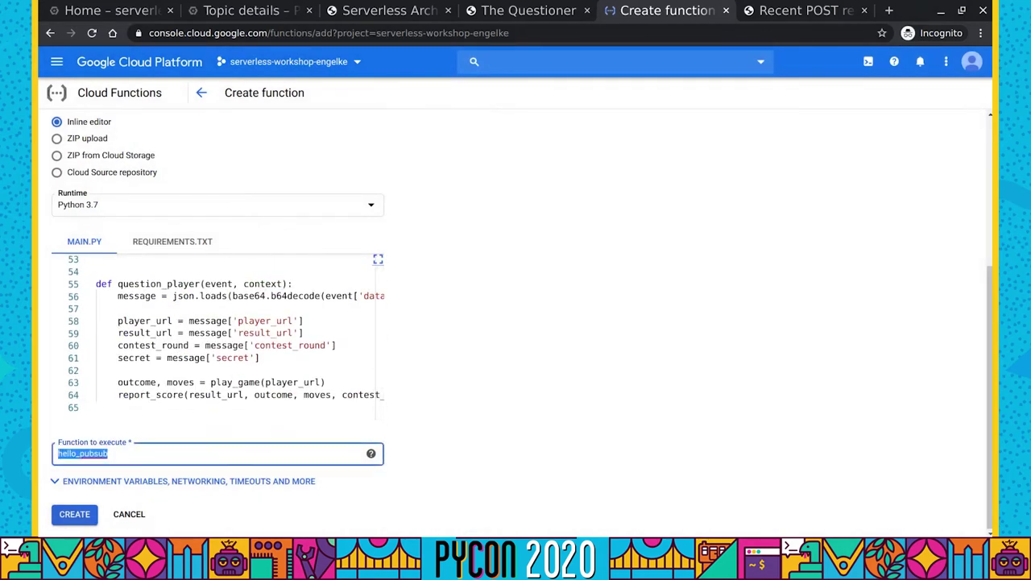
{"action": "type", "text": "question_player"}
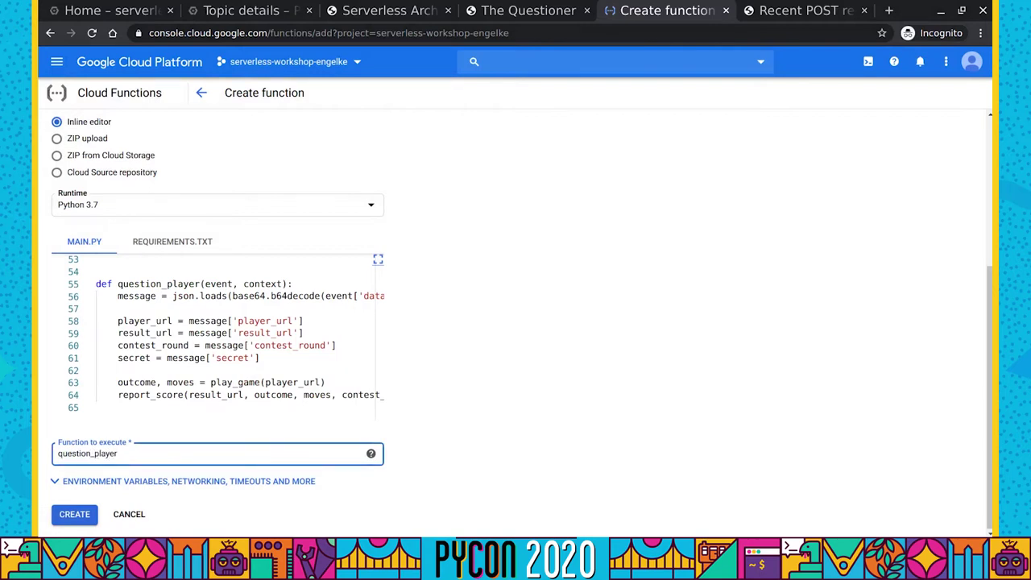
{"action": "left_click", "coordinate": [76, 514]}
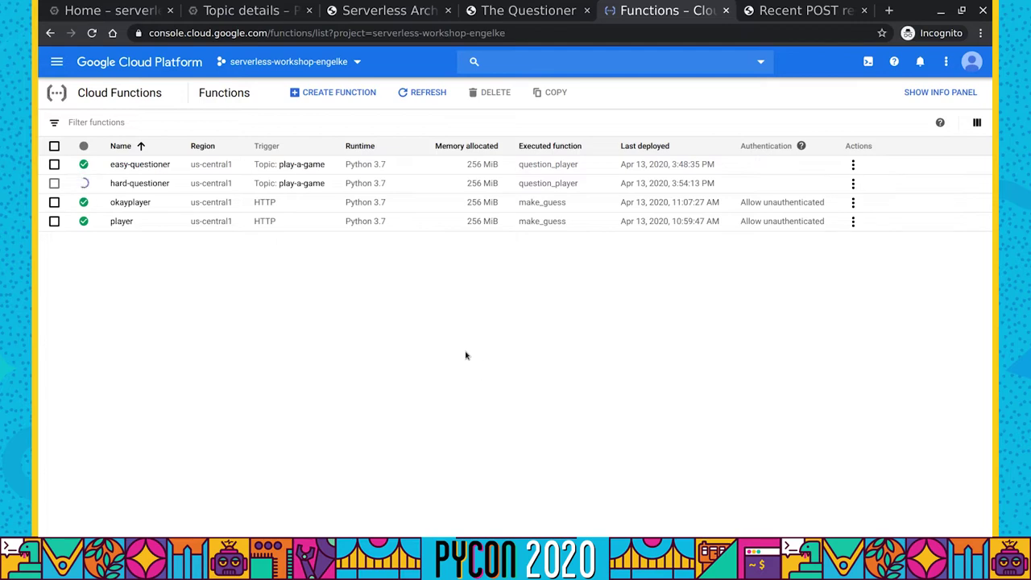
- Advance the codelab to step 7, Test both functions, and select its sample JSON message
{"action": "left_click", "coordinate": [546, 11]}
{"action": "scroll", "coordinate": [614, 330], "scroll_direction": "down", "scroll_amount": 5}
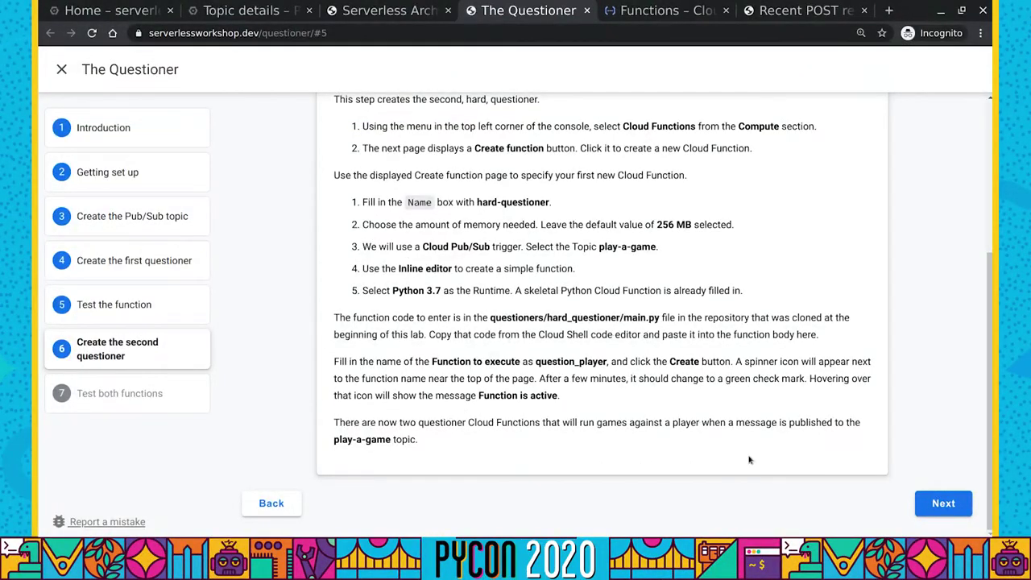
{"action": "left_click", "coordinate": [944, 506]}
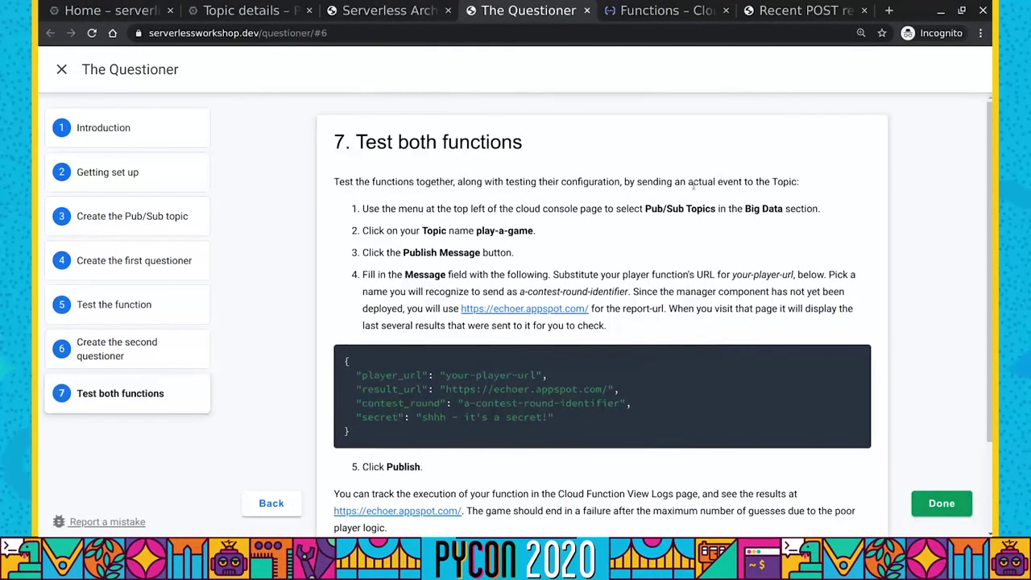
{"action": "scroll", "coordinate": [681, 234], "scroll_direction": "down", "scroll_amount": 3}
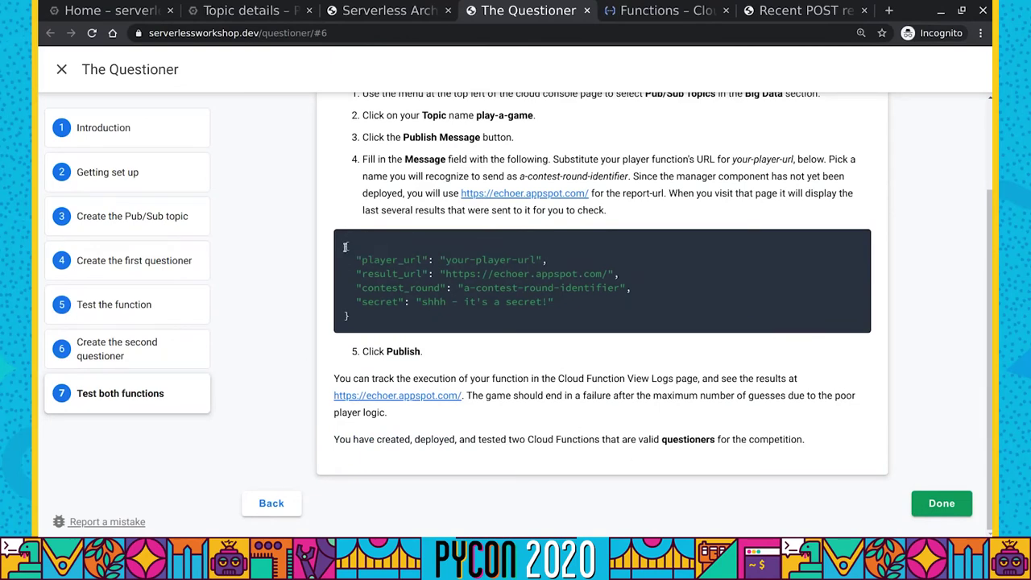
{"action": "left_click_drag", "start_coordinate": [344, 247], "coordinate": [357, 328]}
{"action": "key", "text": "ctrl+c"}
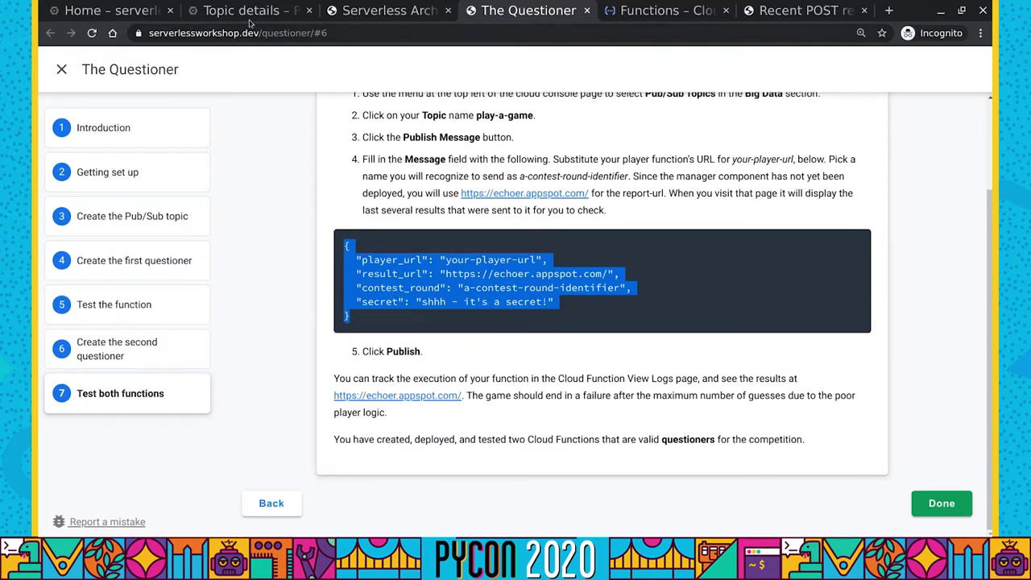
{"action": "left_click", "coordinate": [684, 12]}
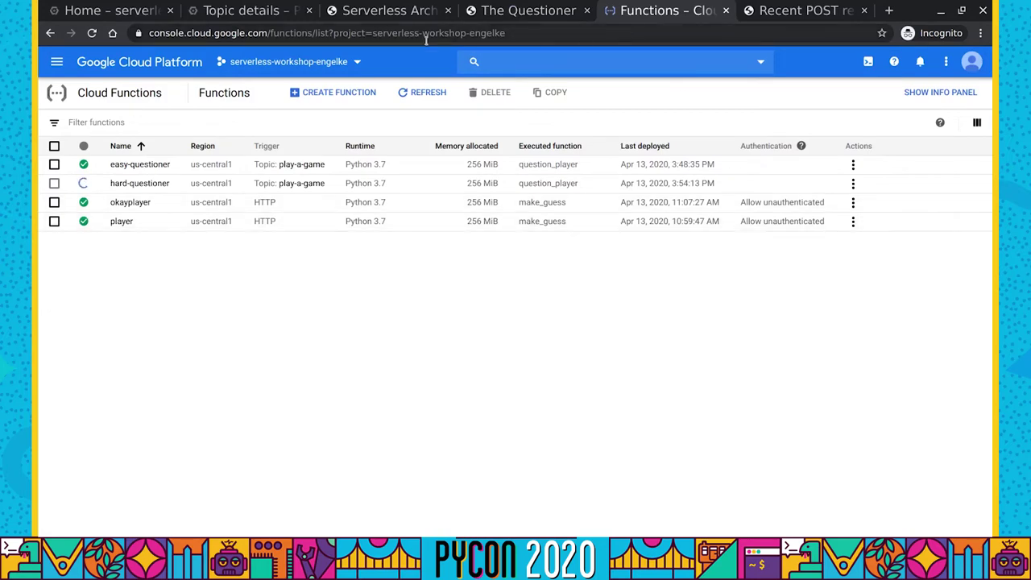
{"action": "left_click", "coordinate": [267, 10]}
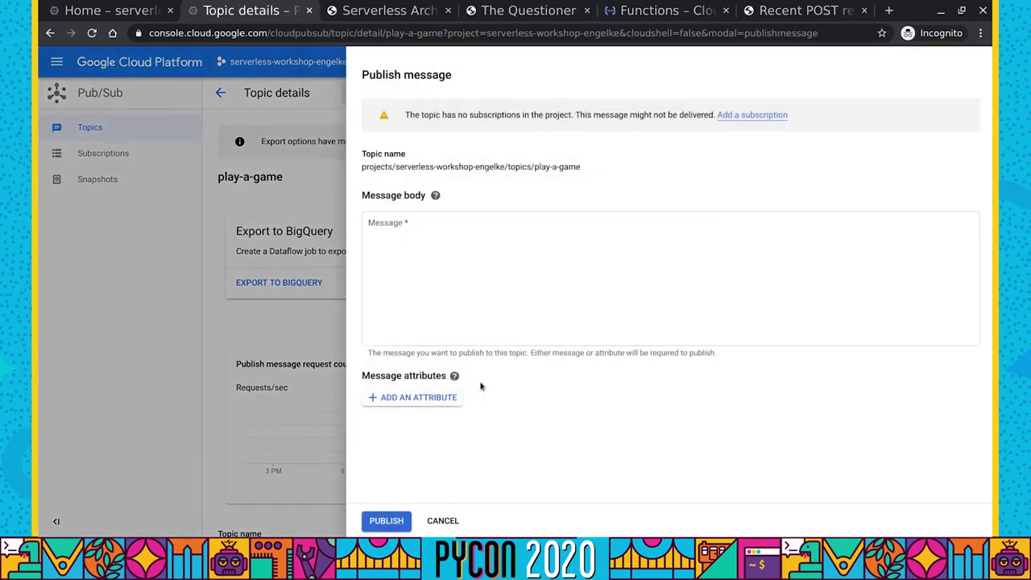
- Paste the sample JSON into the message and look up okayplayer's trigger URL
{"action": "left_click", "coordinate": [393, 234]}
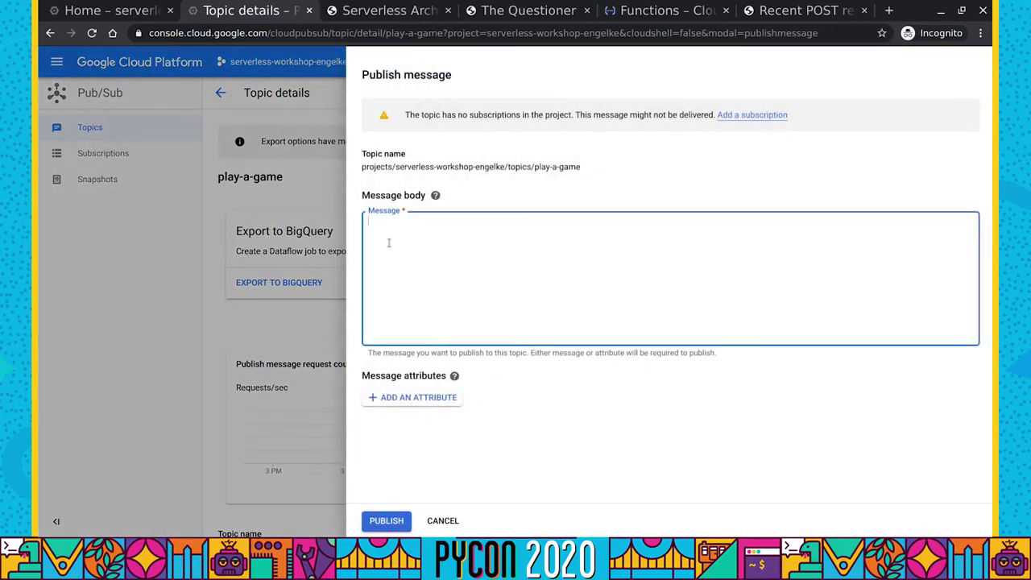
{"action": "key", "text": "ctrl+v"}
{"action": "left_click_drag", "start_coordinate": [429, 235], "coordinate": [477, 235]}
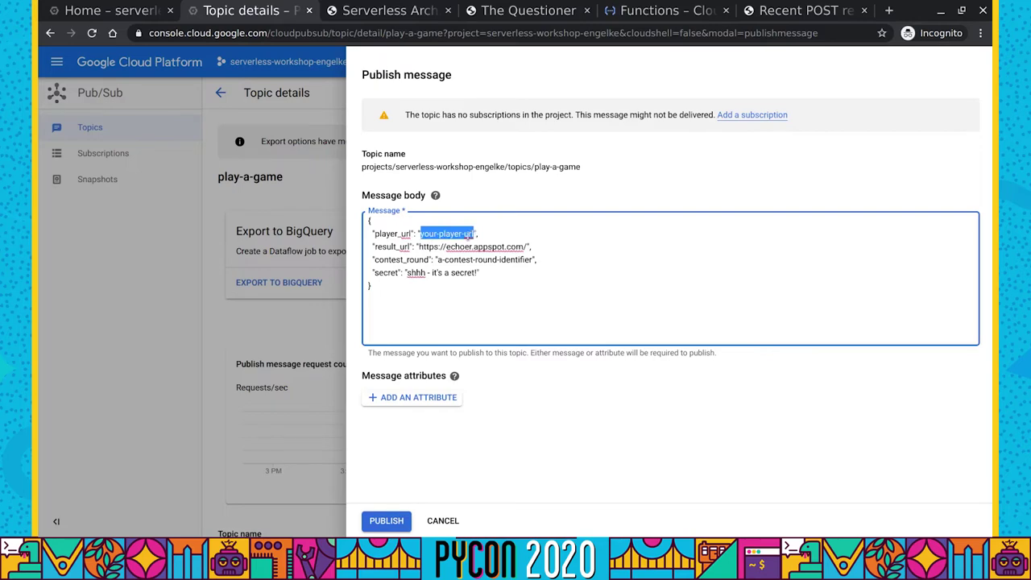
{"action": "left_click", "coordinate": [636, 13]}
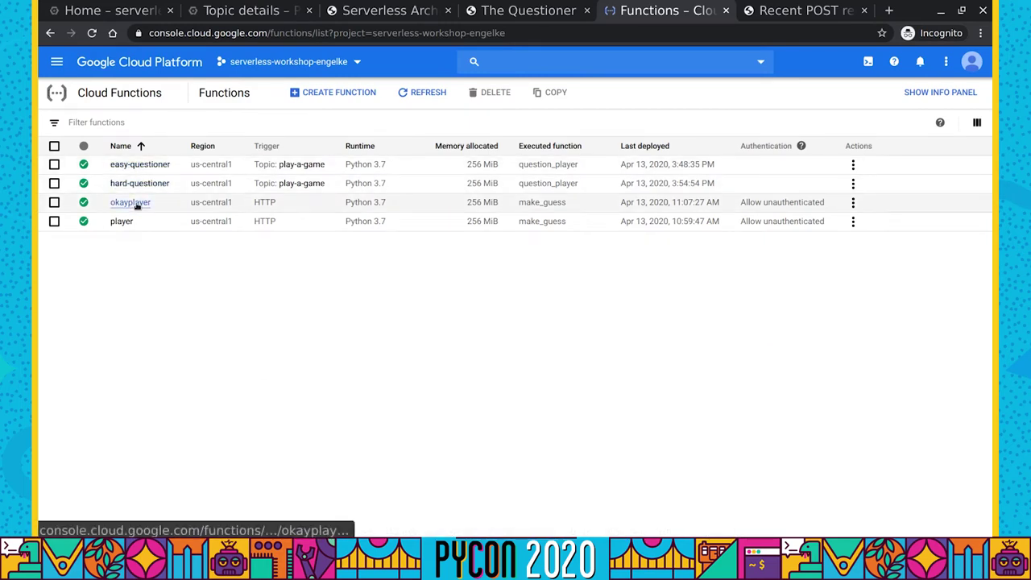
{"action": "left_click", "coordinate": [854, 203]}
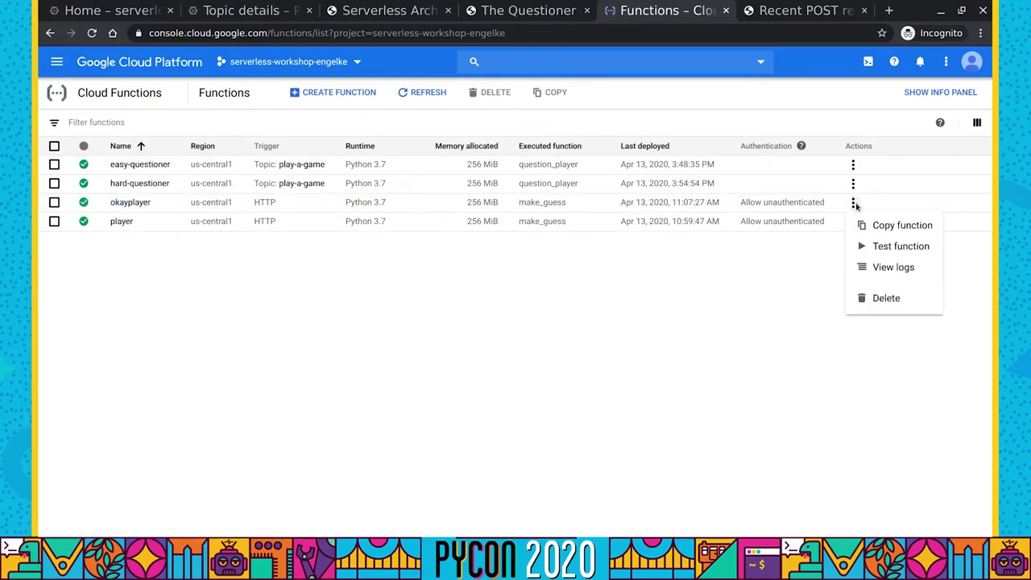
{"action": "left_click", "coordinate": [136, 205]}
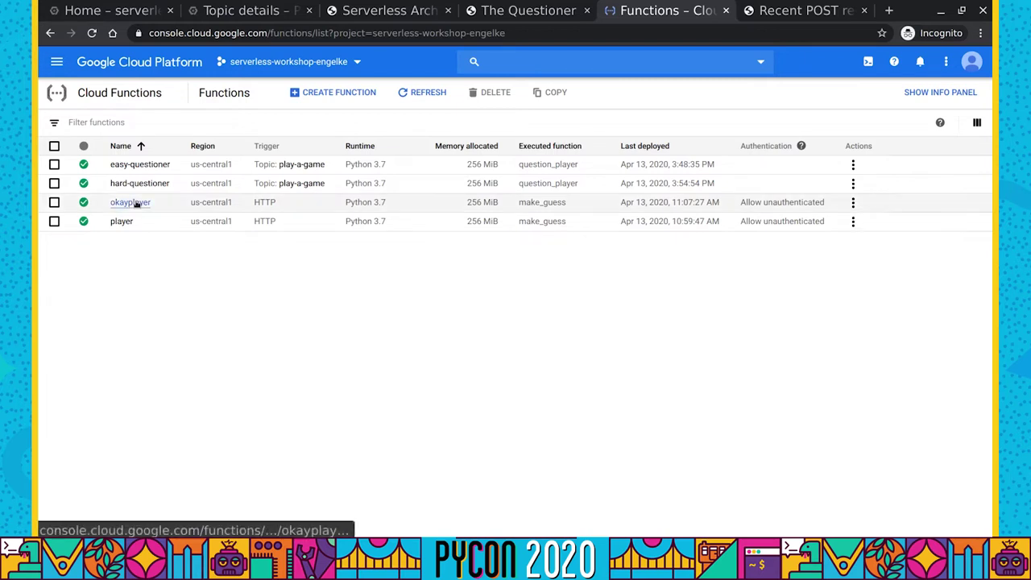
{"action": "left_click", "coordinate": [133, 202]}
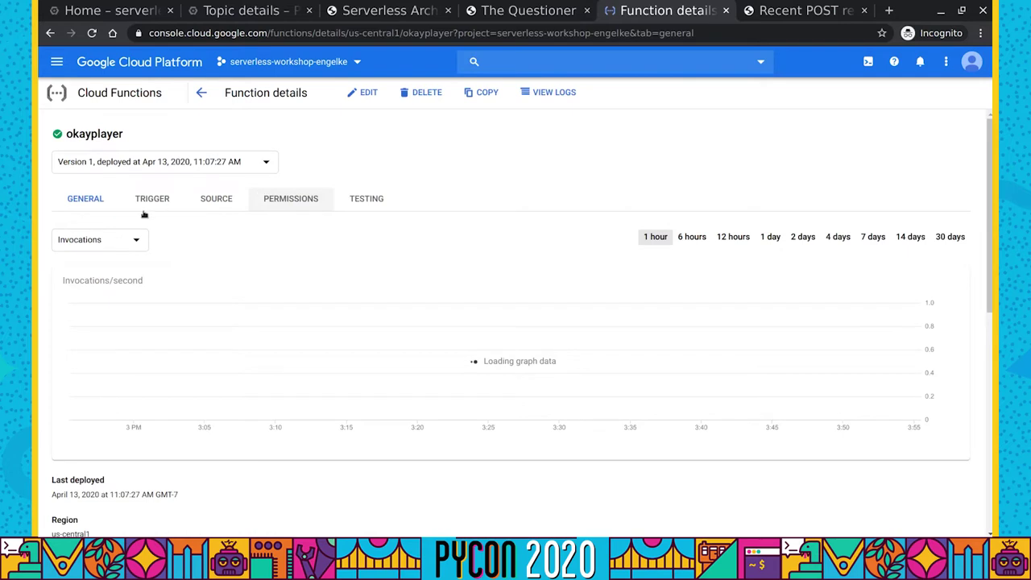
{"action": "left_click", "coordinate": [161, 200]}
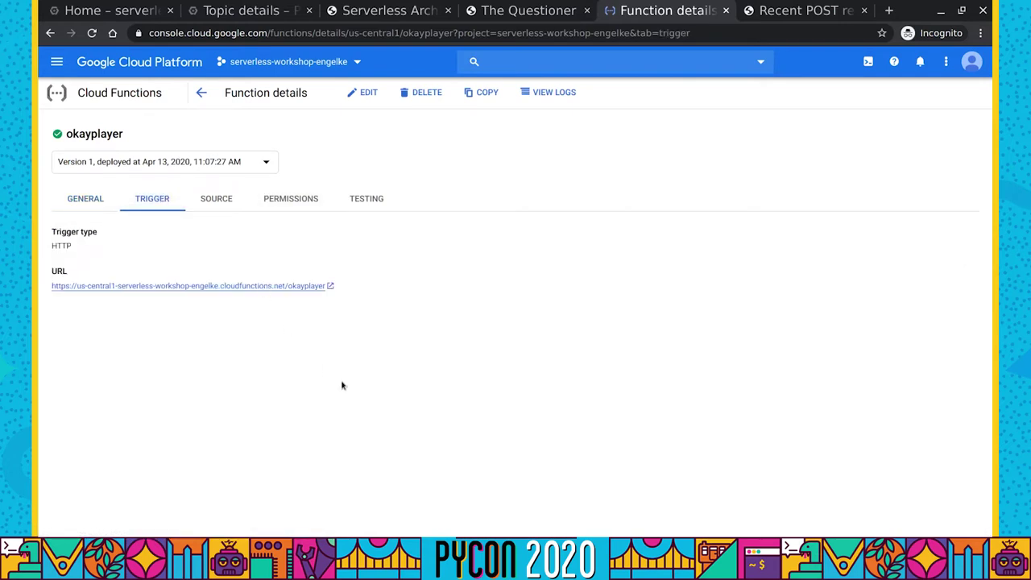
{"action": "left_click", "coordinate": [233, 11]}
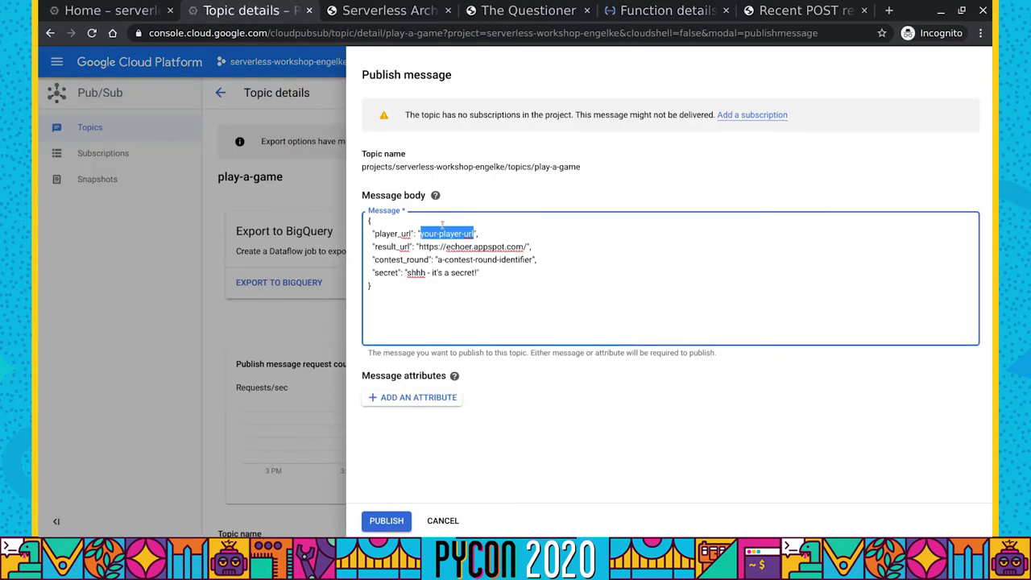
- Set player_url to okayplayer's URL, give contest_round a new name, and publish to play-a-game
{"action": "type", "text": "https://us-central1-serverless-workshop-engelke.cloudfunctions.net/okayplayer"}
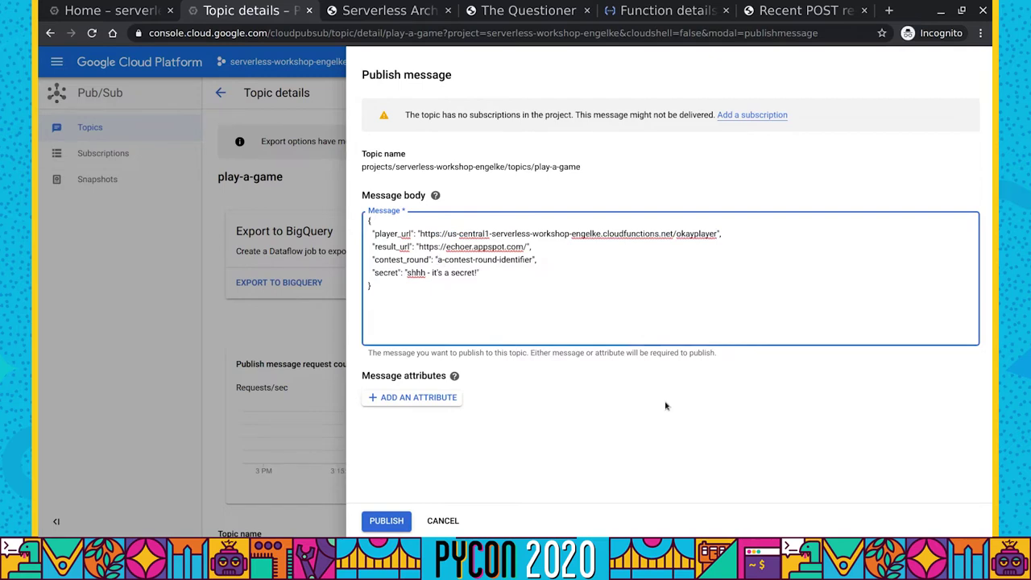
{"action": "type", "text": "nother-engeloka-"}
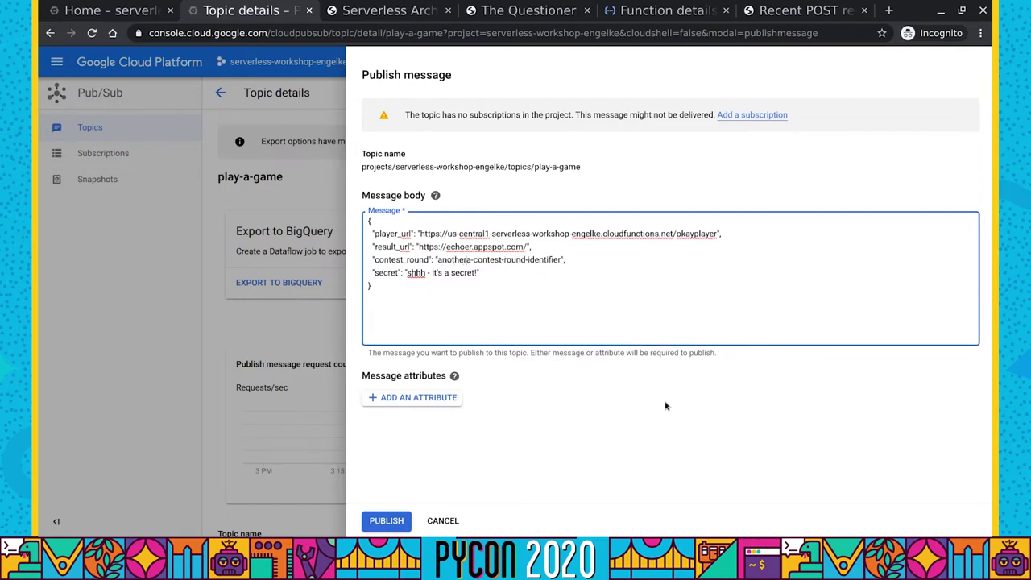
{"action": "key", "text": "BackSpace"}
{"action": "key", "text": "BackSpace"}
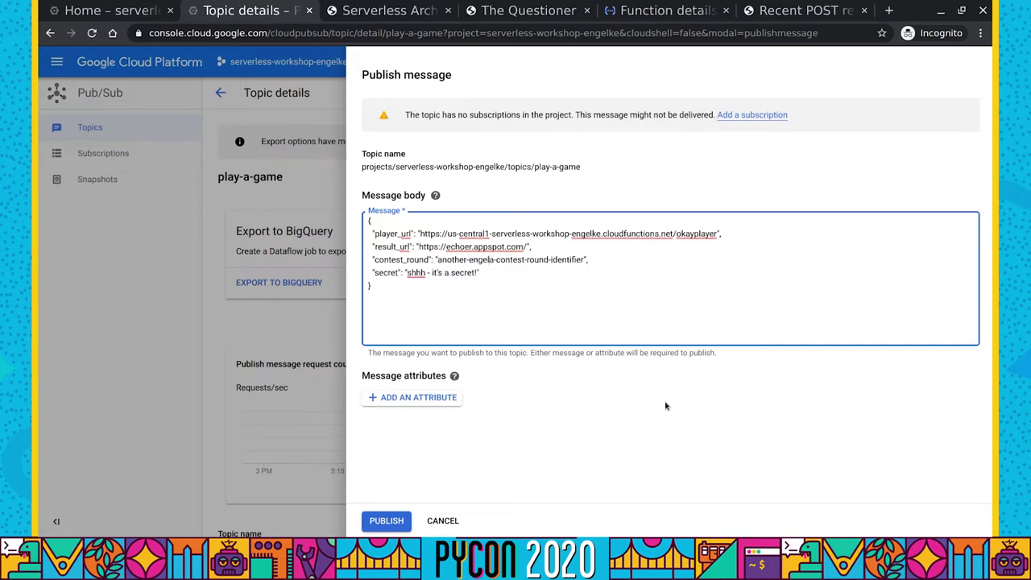
{"action": "type", "text": "ke-python"}
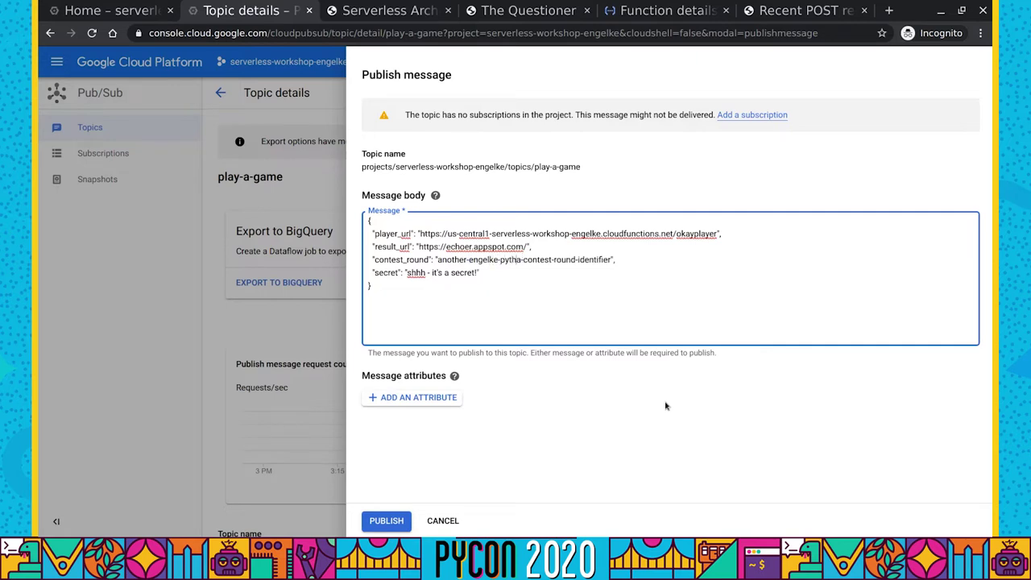
{"action": "key", "text": "Delete"}
{"action": "left_click", "coordinate": [387, 524]}
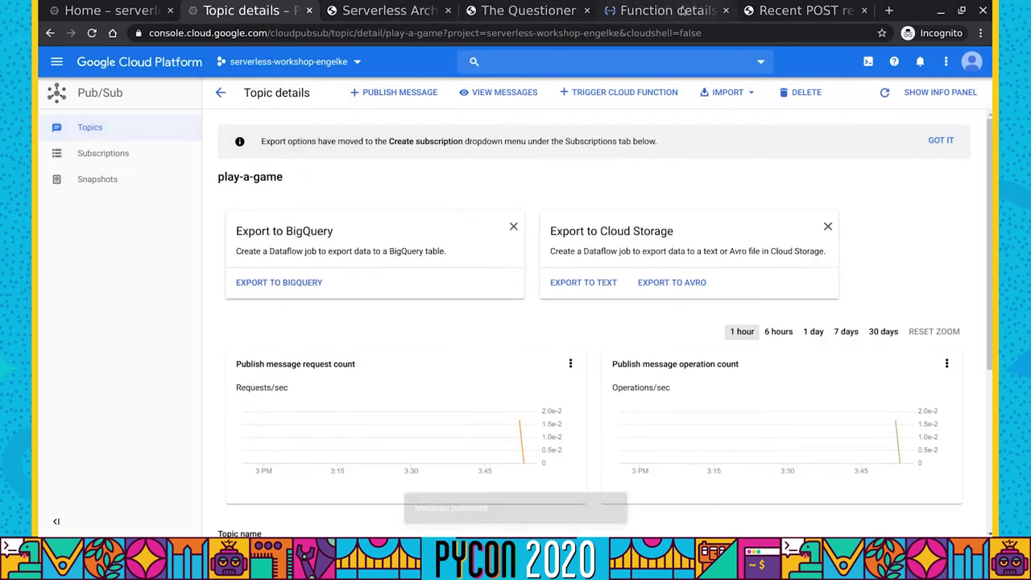
- Refresh the echoer page until it shows easy-questioner won in 7 moves and hard-questioner failed after 100
{"action": "left_click", "coordinate": [797, 10]}
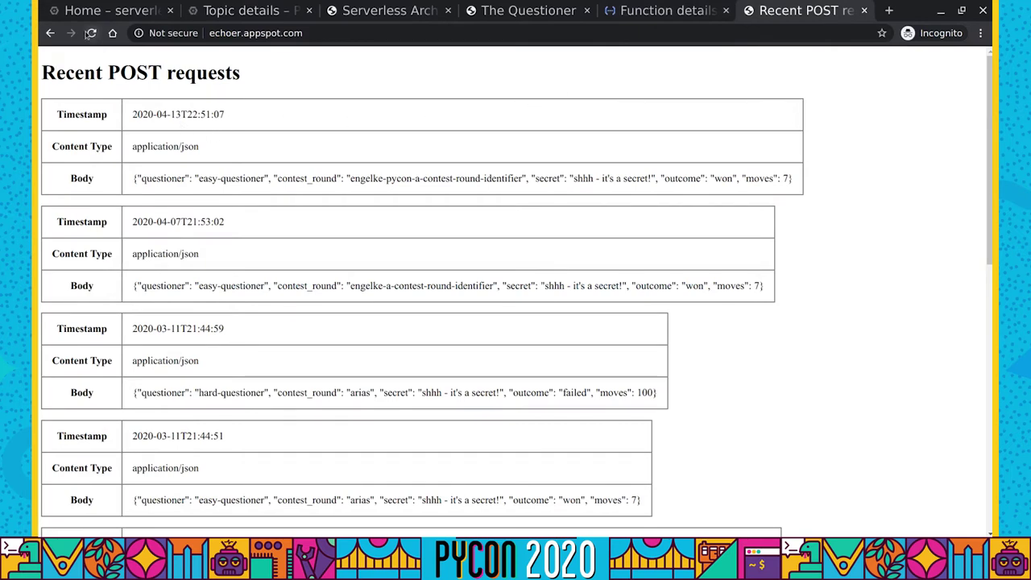
{"action": "left_click", "coordinate": [92, 33]}
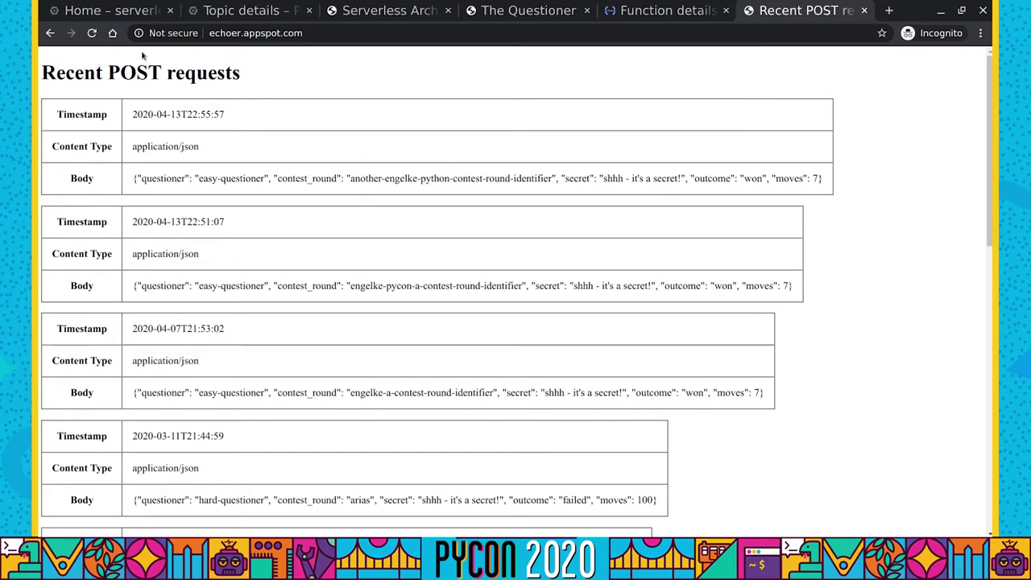
{"action": "left_click", "coordinate": [92, 34]}
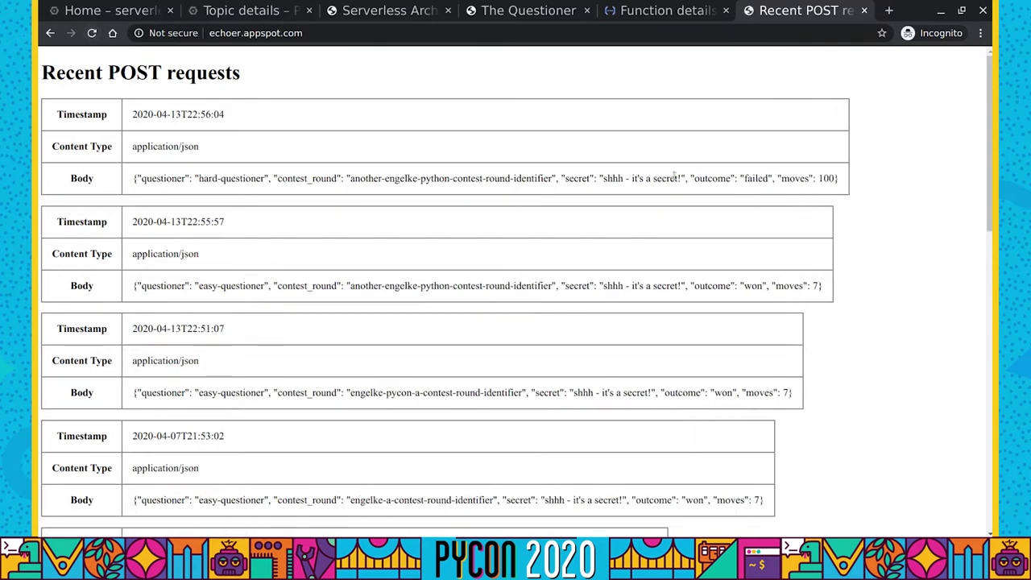
{"action": "double_click", "coordinate": [755, 178]}
{"action": "left_click", "coordinate": [807, 182]}
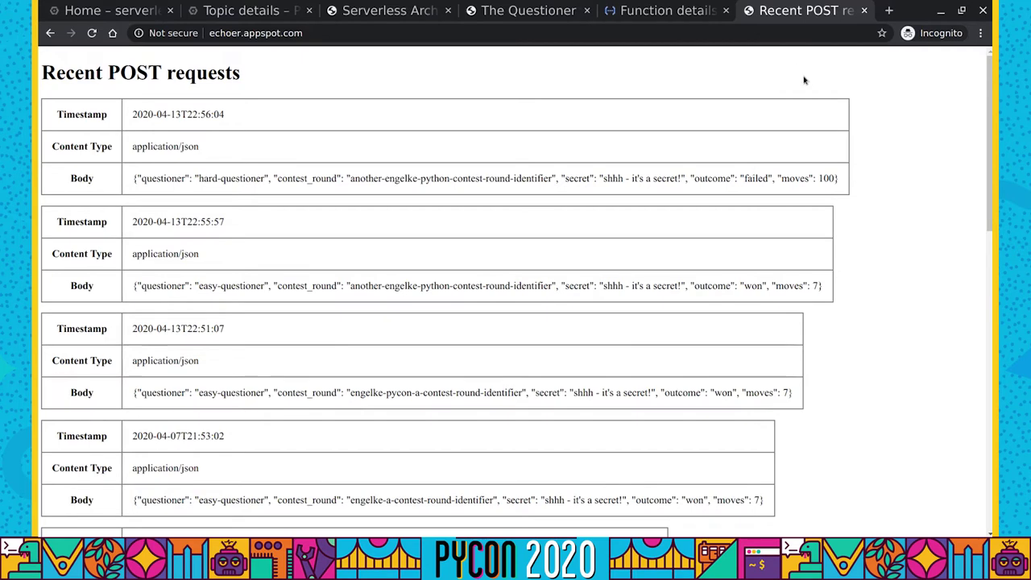
- Mark The Questioner codelab as done
{"action": "left_click", "coordinate": [553, 13]}
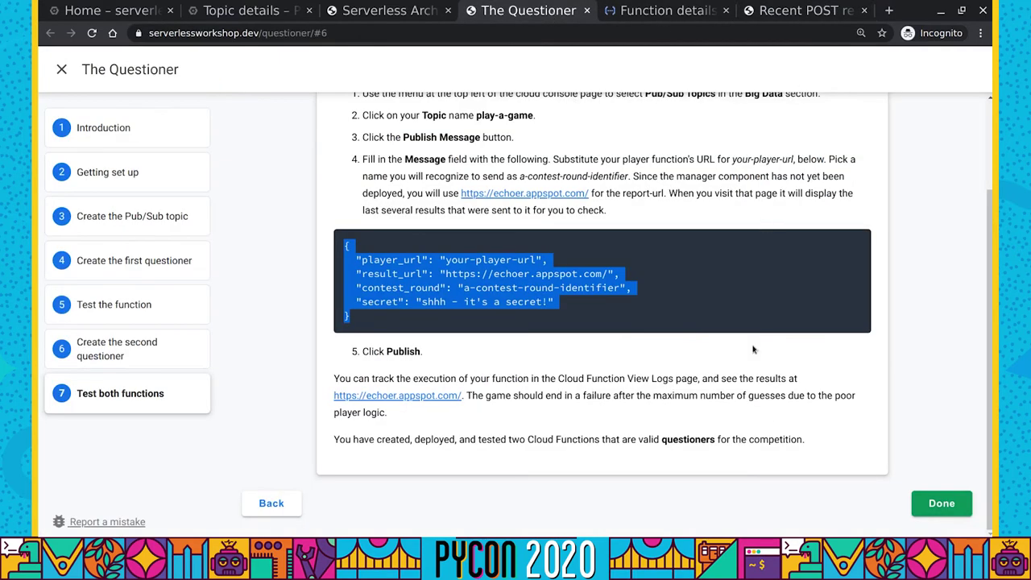
{"action": "left_click", "coordinate": [757, 420]}
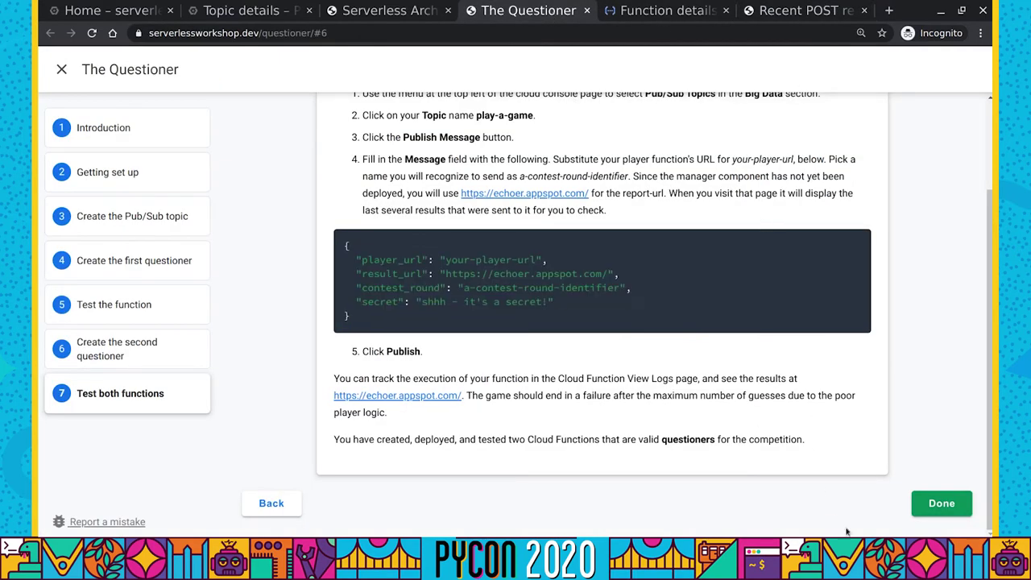
{"action": "left_click", "coordinate": [938, 505]}
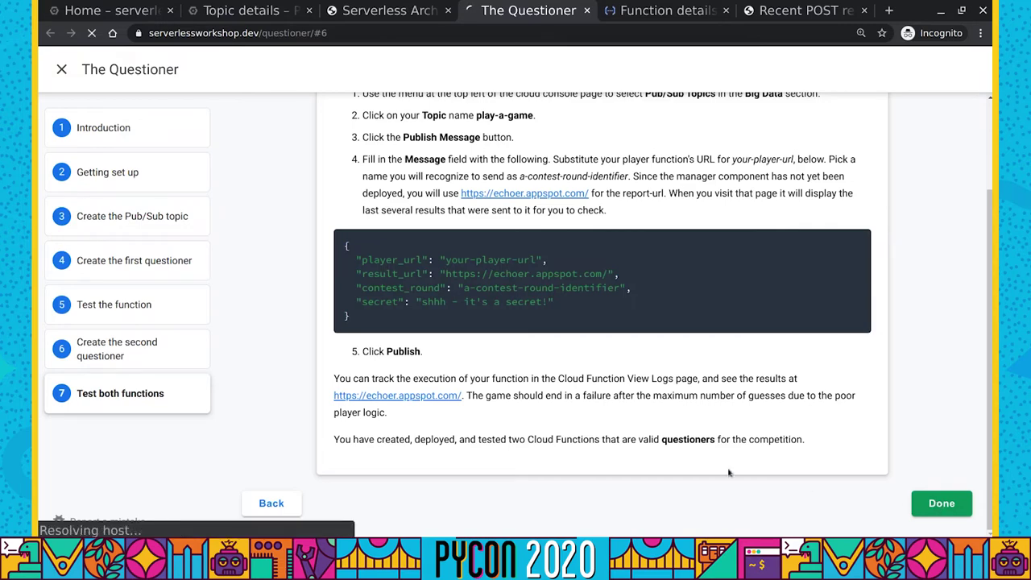
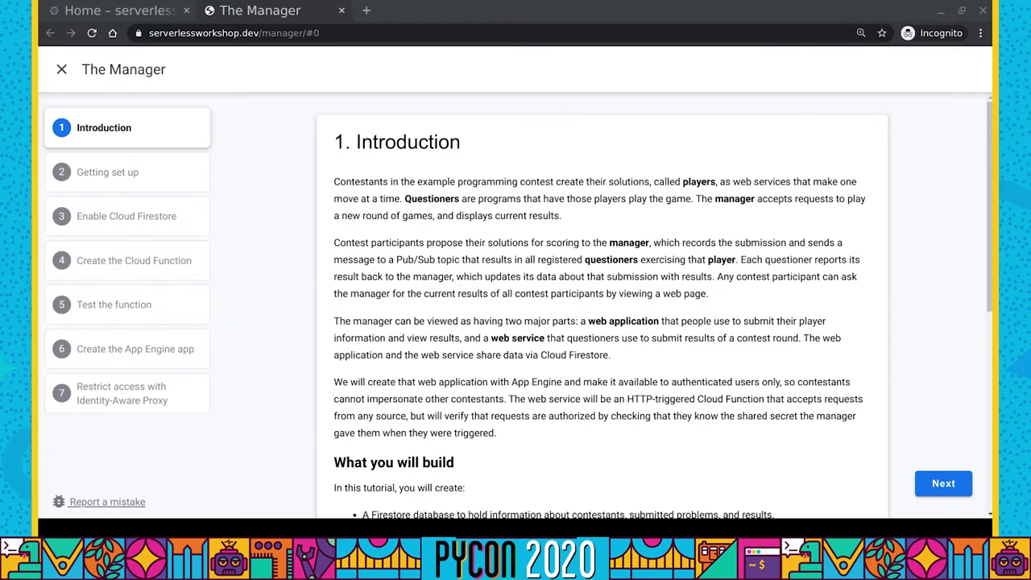
- Advance the codelab to '2. Getting set up', read the code editor note, then switch to the Cloud Console tab
{"action": "left_click", "coordinate": [389, 317]}
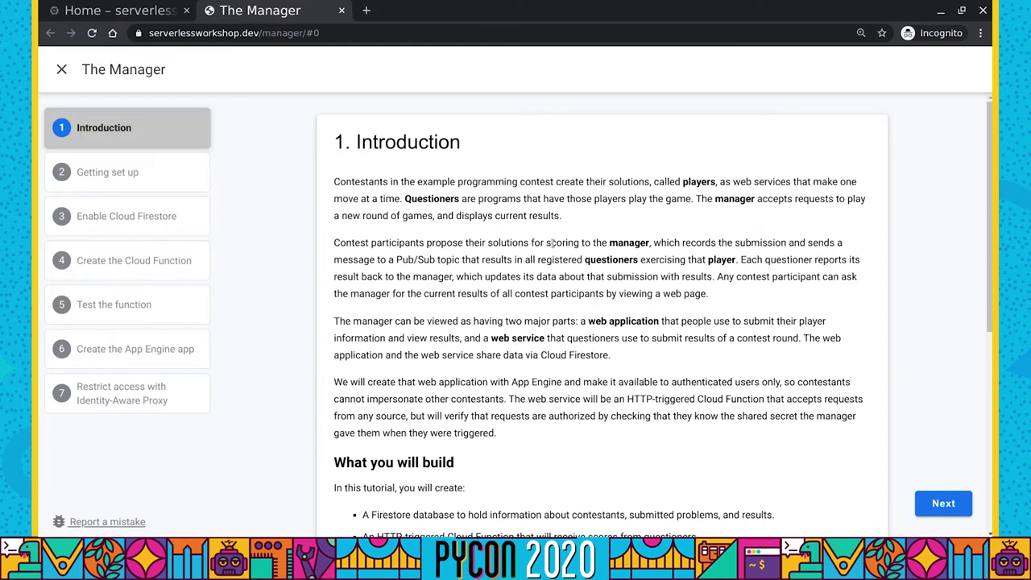
{"action": "scroll", "coordinate": [563, 246], "scroll_direction": "down", "scroll_amount": 5}
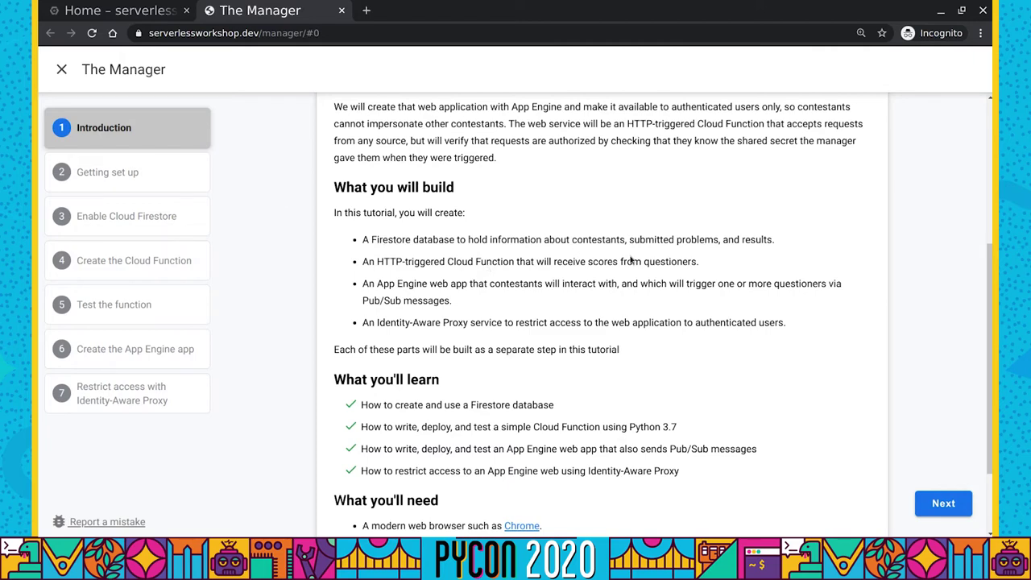
{"action": "scroll", "coordinate": [599, 253], "scroll_direction": "down", "scroll_amount": 2}
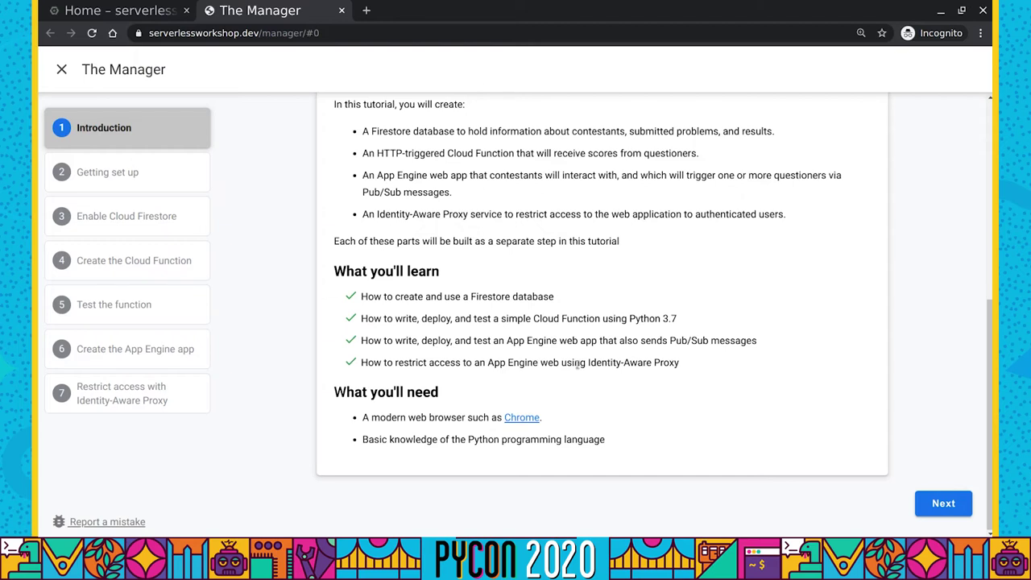
{"action": "left_click", "coordinate": [943, 503]}
{"action": "scroll", "coordinate": [767, 400], "scroll_direction": "up", "scroll_amount": 2}
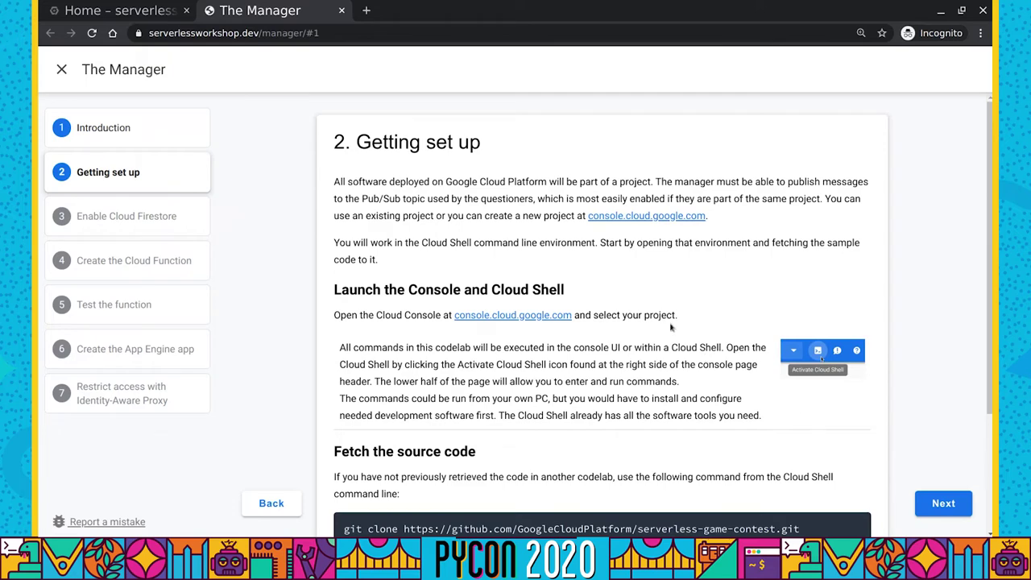
{"action": "scroll", "coordinate": [670, 326], "scroll_direction": "down", "scroll_amount": 2}
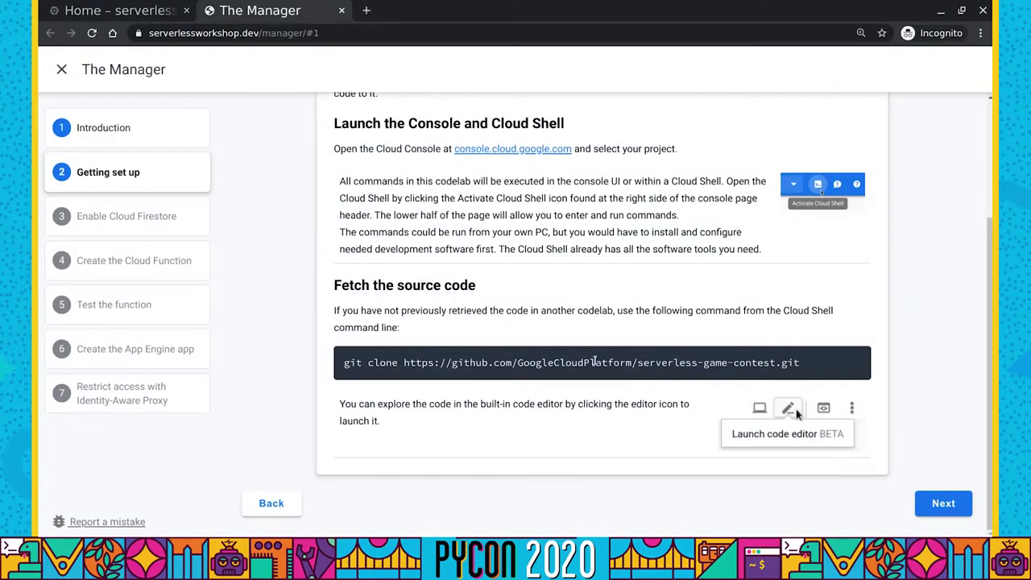
{"action": "left_click", "coordinate": [130, 16]}
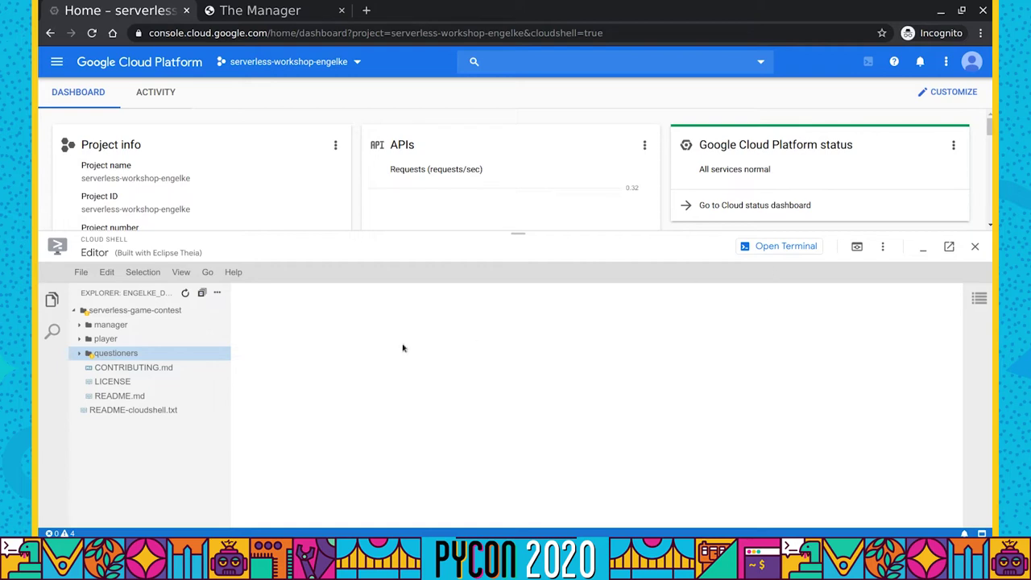
- Expand the manager folder to reveal appengine and function, then go back to the codelab
{"action": "left_click", "coordinate": [102, 326]}
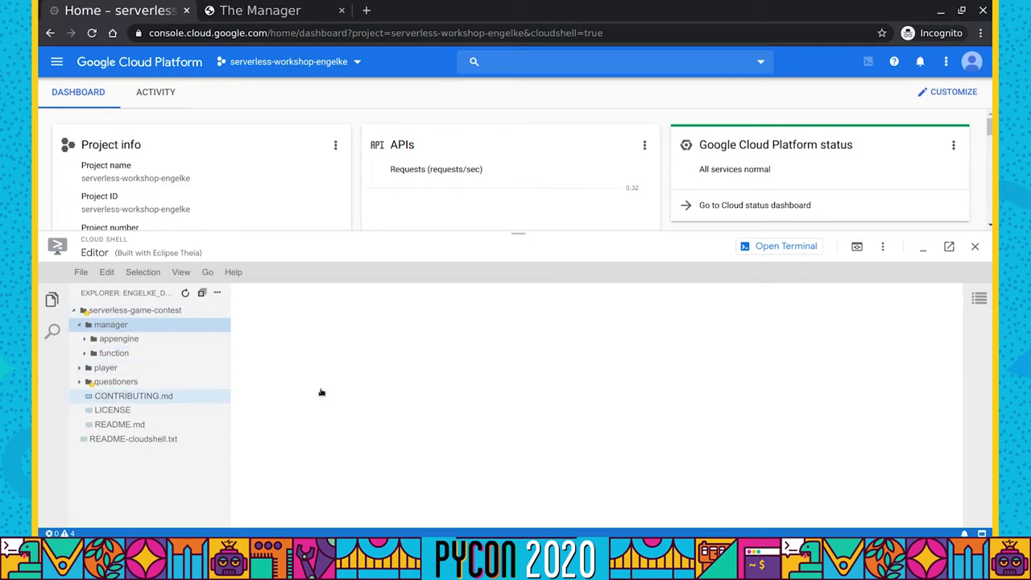
{"action": "left_click", "coordinate": [775, 248]}
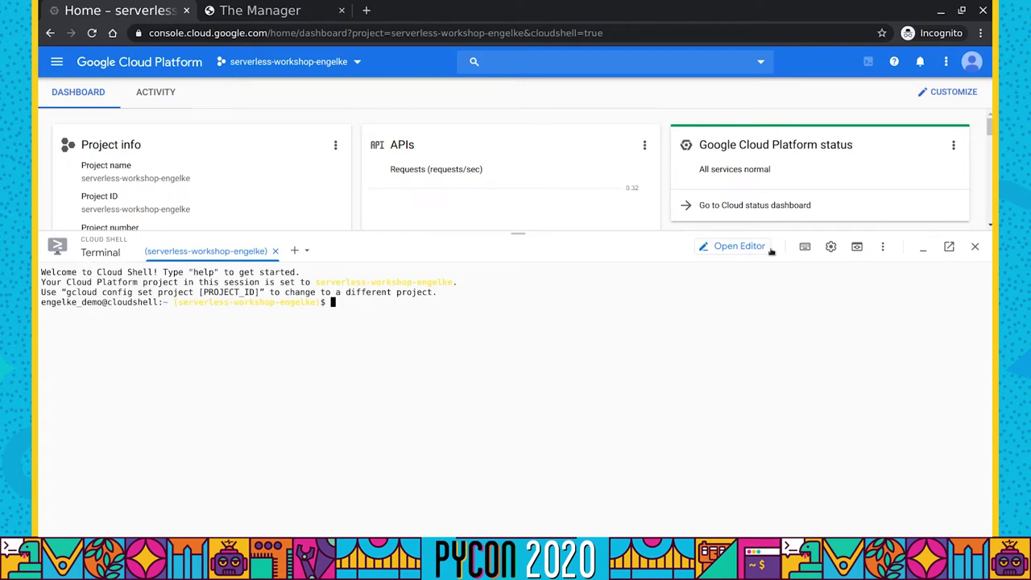
{"action": "left_click", "coordinate": [738, 247]}
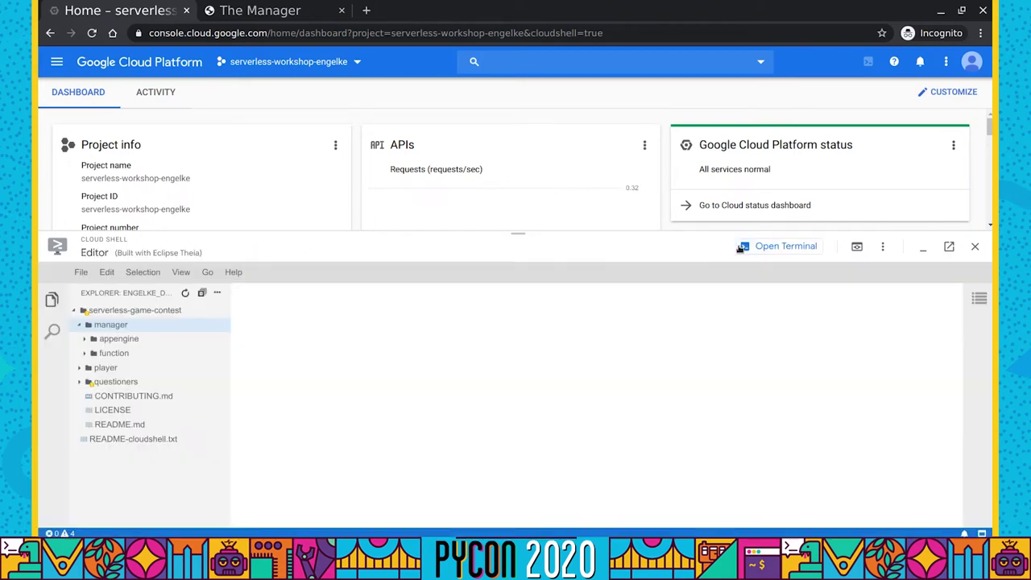
{"action": "left_click", "coordinate": [241, 10]}
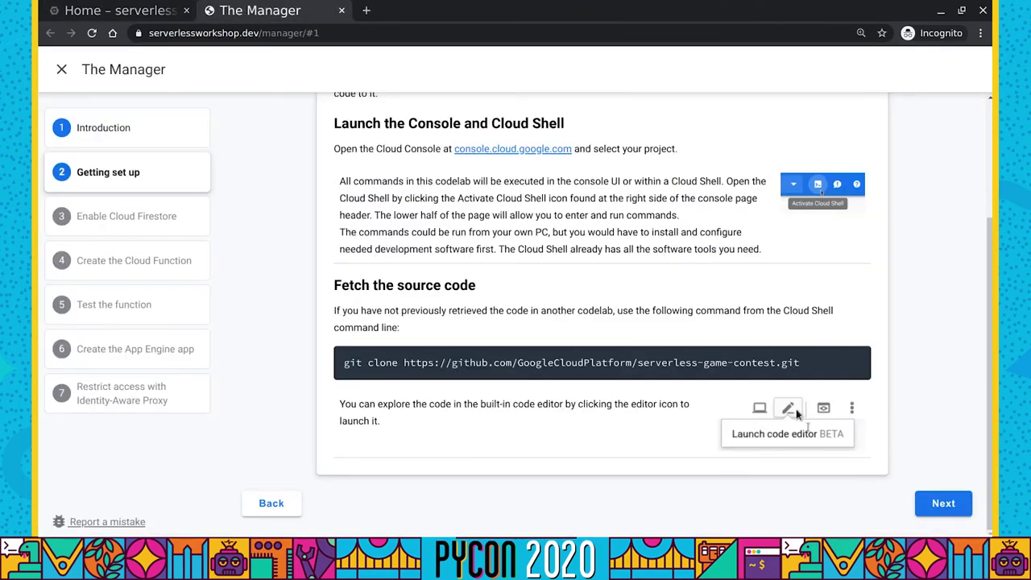
- Advance the codelab to '3. Enable Cloud Firestore' and scroll to its numbered console steps
{"action": "left_click", "coordinate": [938, 503]}
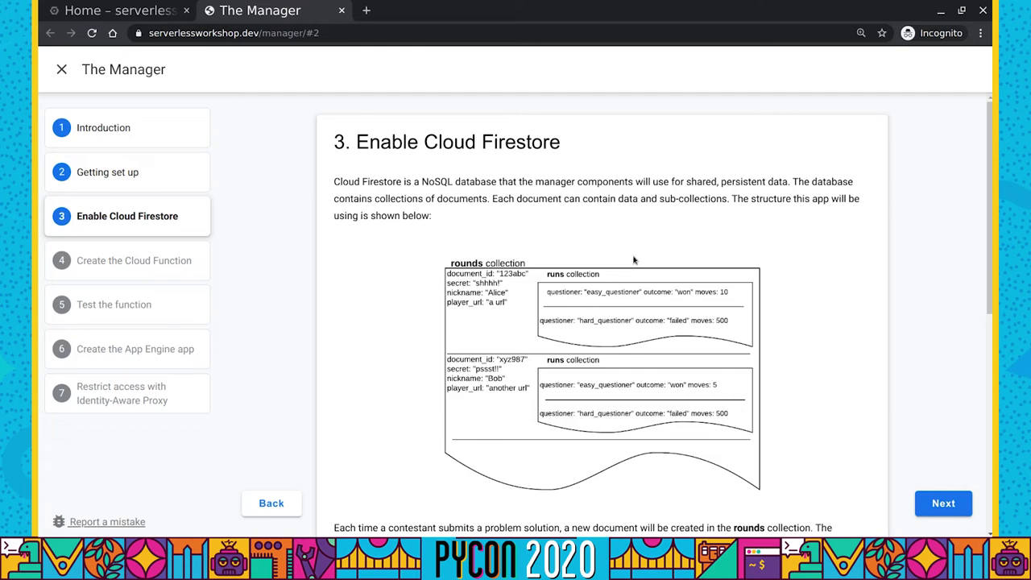
{"action": "scroll", "coordinate": [686, 275], "scroll_direction": "down", "scroll_amount": 5}
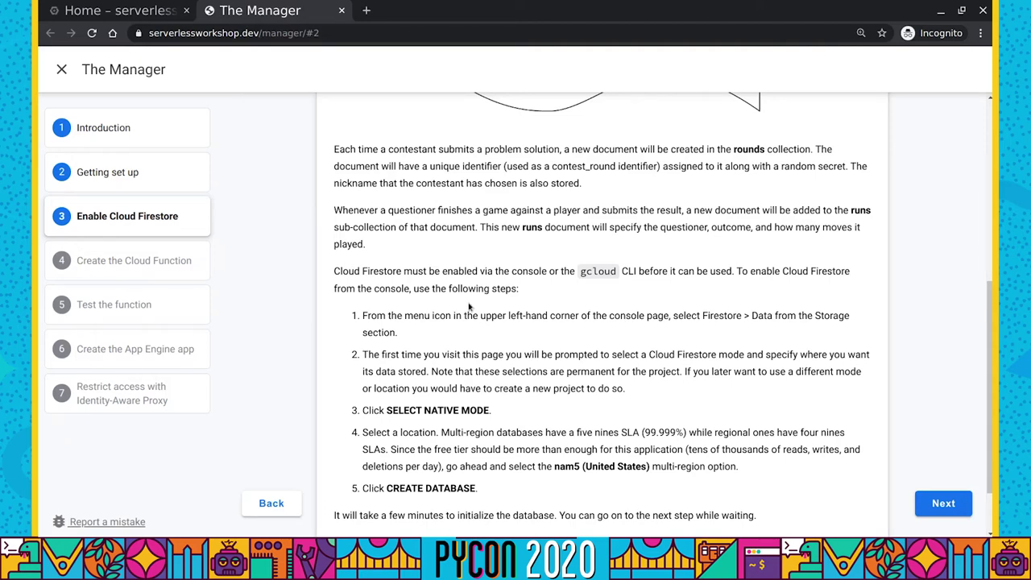
{"action": "scroll", "coordinate": [448, 302], "scroll_direction": "down", "scroll_amount": 1}
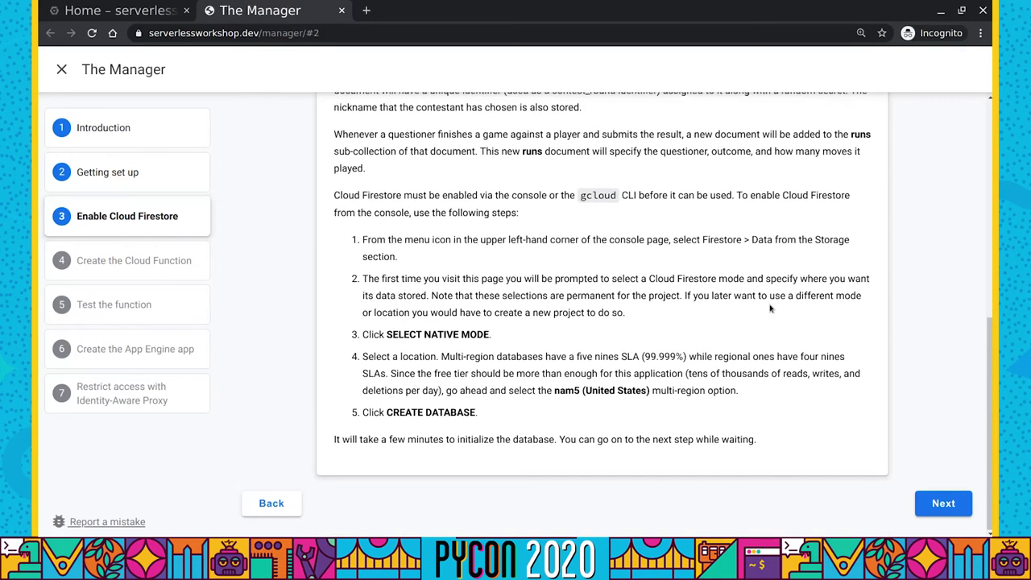
- Open the Cloud Console home dashboard in a new tab without Cloud Shell and switch to it
{"action": "left_click", "coordinate": [149, 17]}
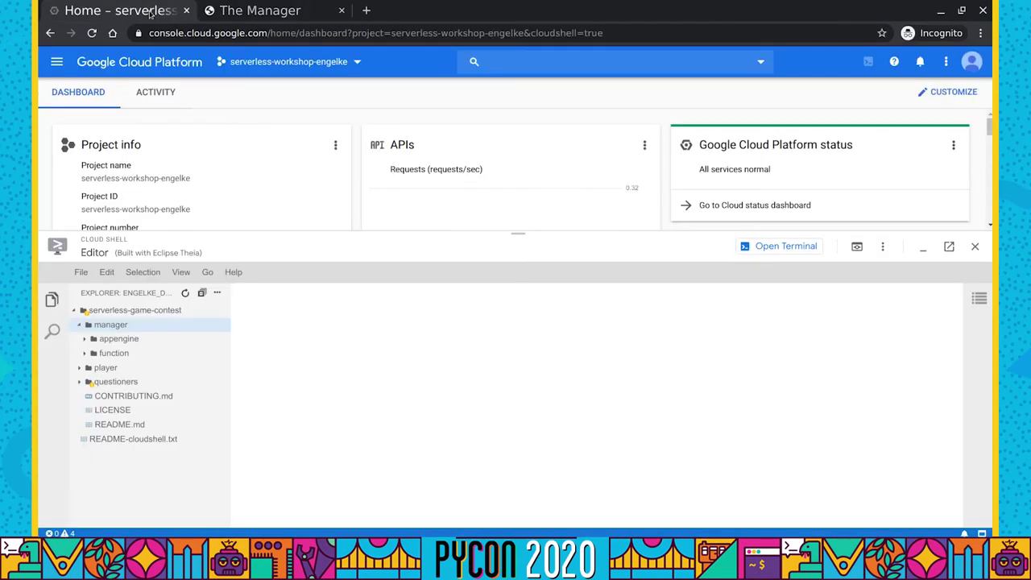
{"action": "middle_click", "coordinate": [149, 62]}
{"action": "key", "text": "ctrl+Tab"}
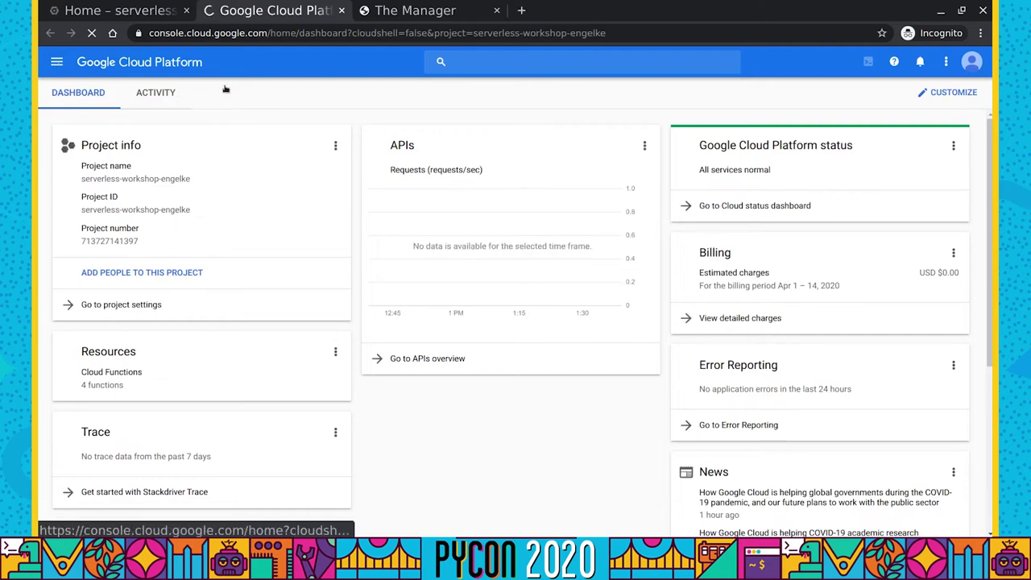
- Go to Firestore under Storage in the Navigation menu to reach its Get started page
{"action": "left_click", "coordinate": [57, 62]}
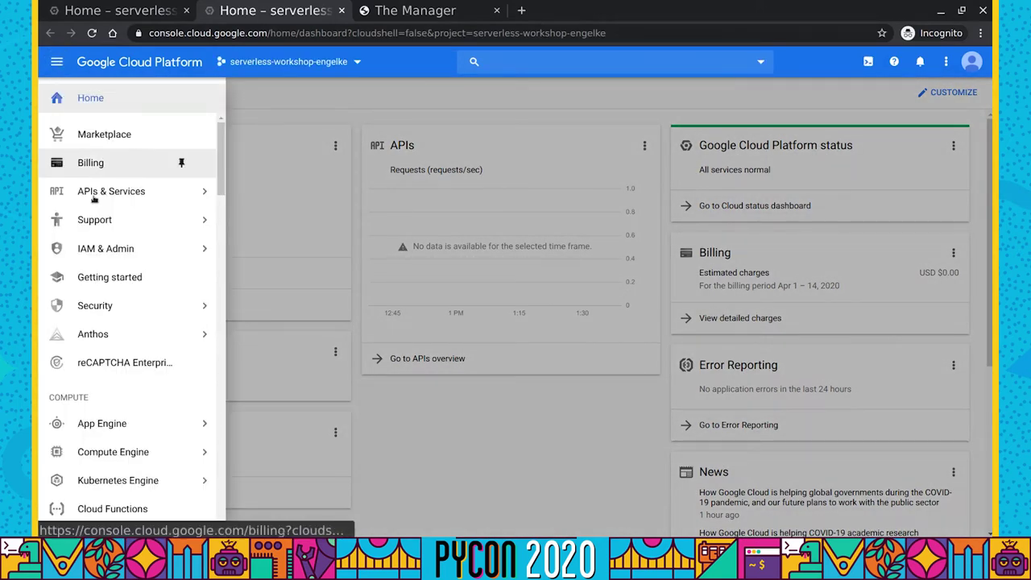
{"action": "mouse_move", "coordinate": [99, 203]}
{"action": "scroll", "coordinate": [101, 205], "scroll_direction": "down", "scroll_amount": 4}
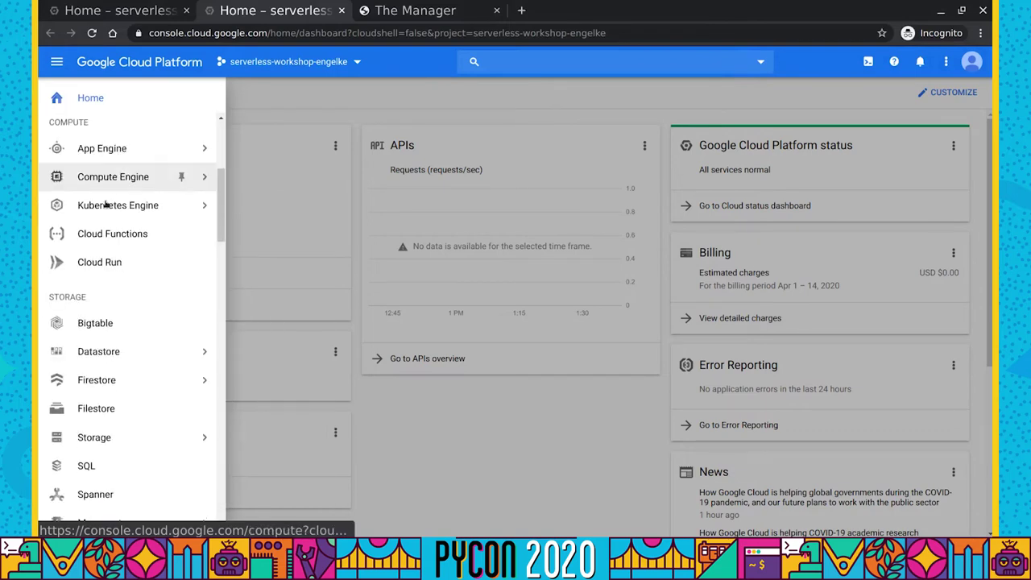
{"action": "scroll", "coordinate": [105, 205], "scroll_direction": "down", "scroll_amount": 2}
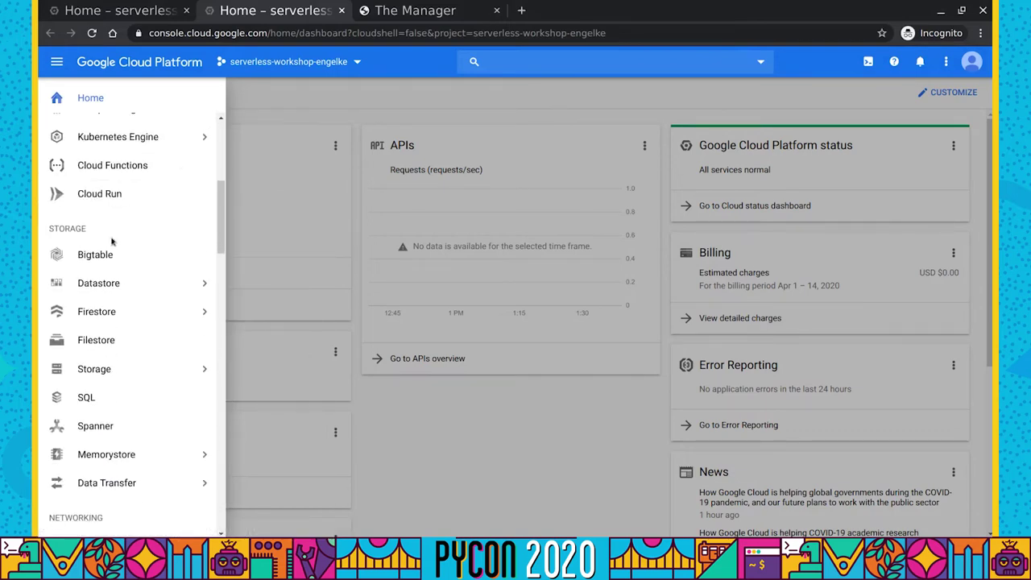
{"action": "mouse_move", "coordinate": [104, 314]}
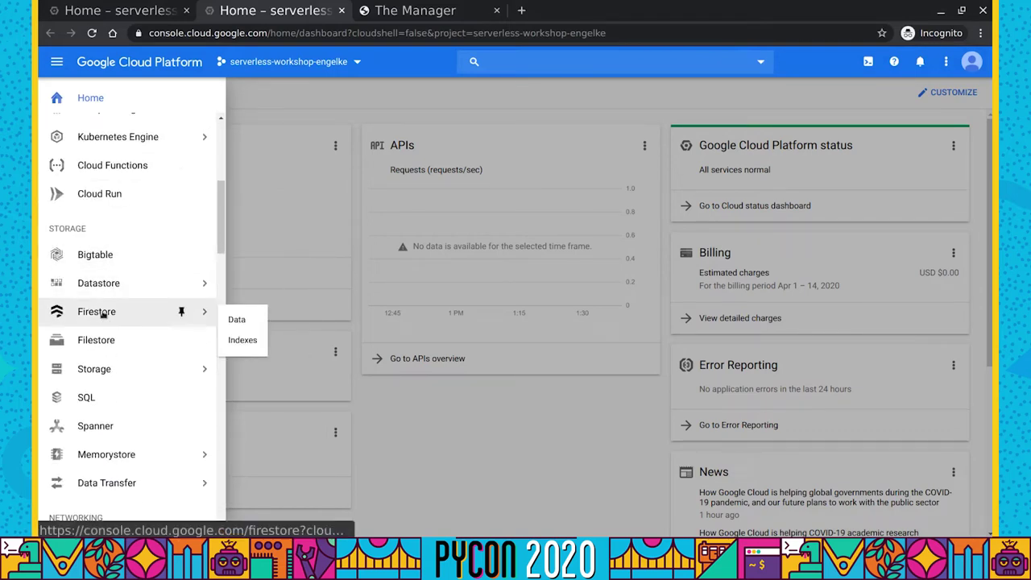
{"action": "left_click", "coordinate": [103, 314]}
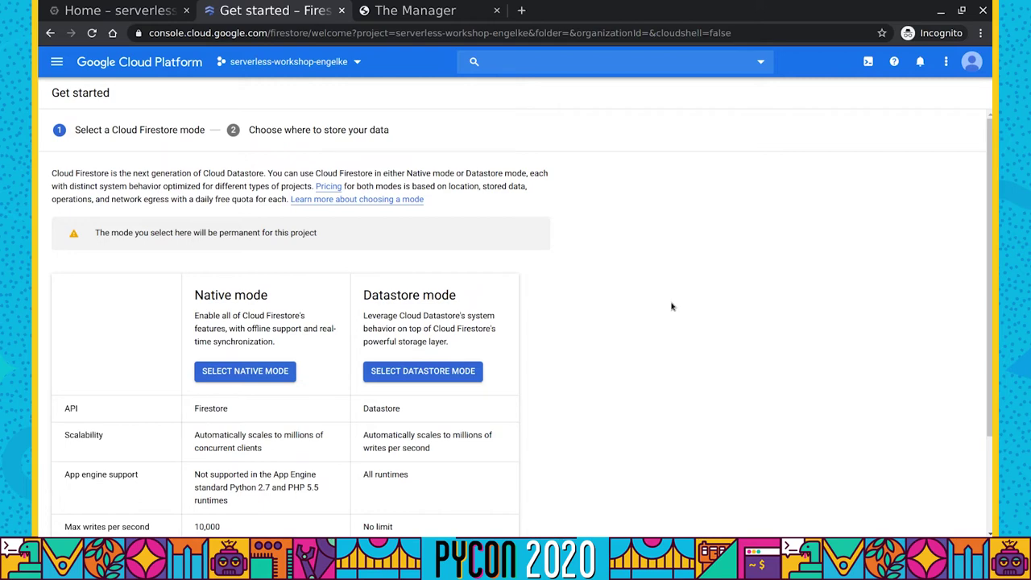
- Create a Native mode Firestore database in nam5 (United States), then return to the workshop instructions
{"action": "scroll", "coordinate": [297, 170], "scroll_direction": "down", "scroll_amount": 2}
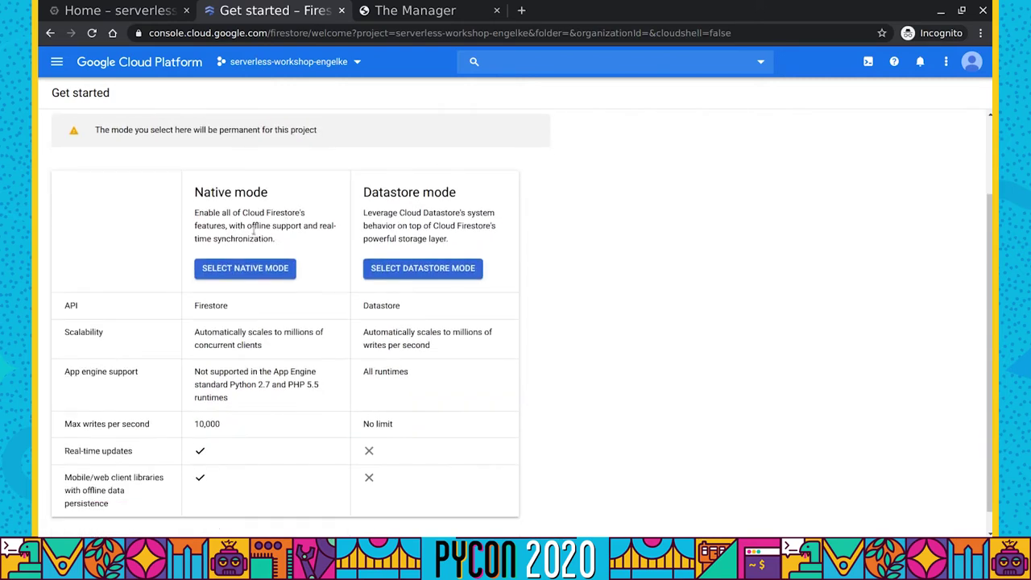
{"action": "left_click", "coordinate": [238, 274]}
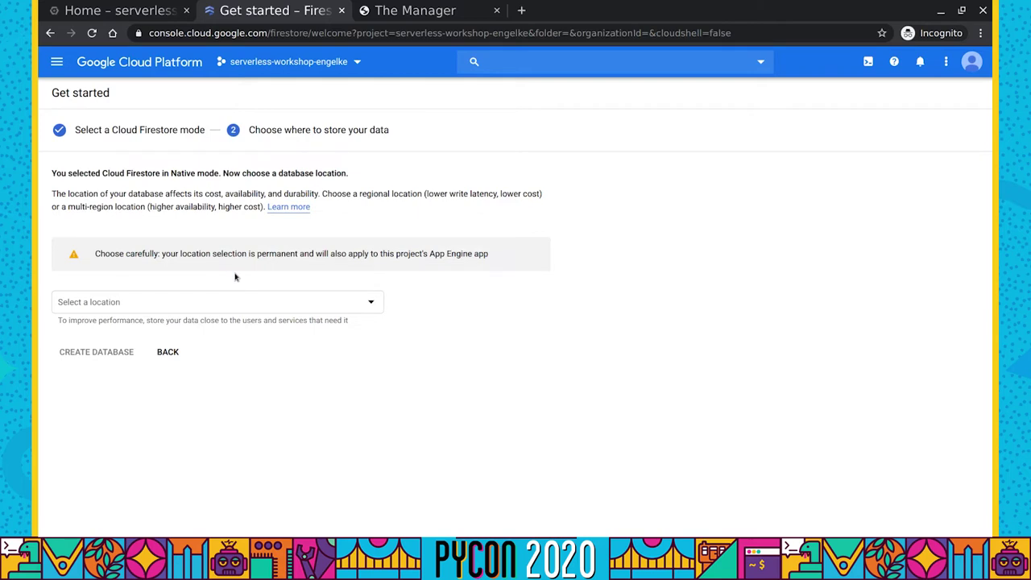
{"action": "left_click", "coordinate": [372, 304]}
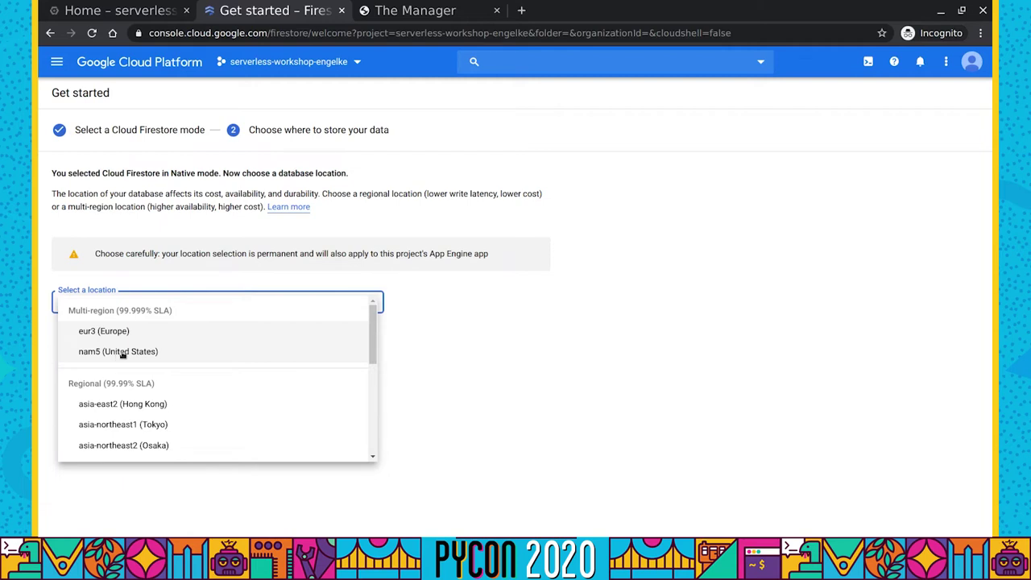
{"action": "left_click", "coordinate": [122, 352]}
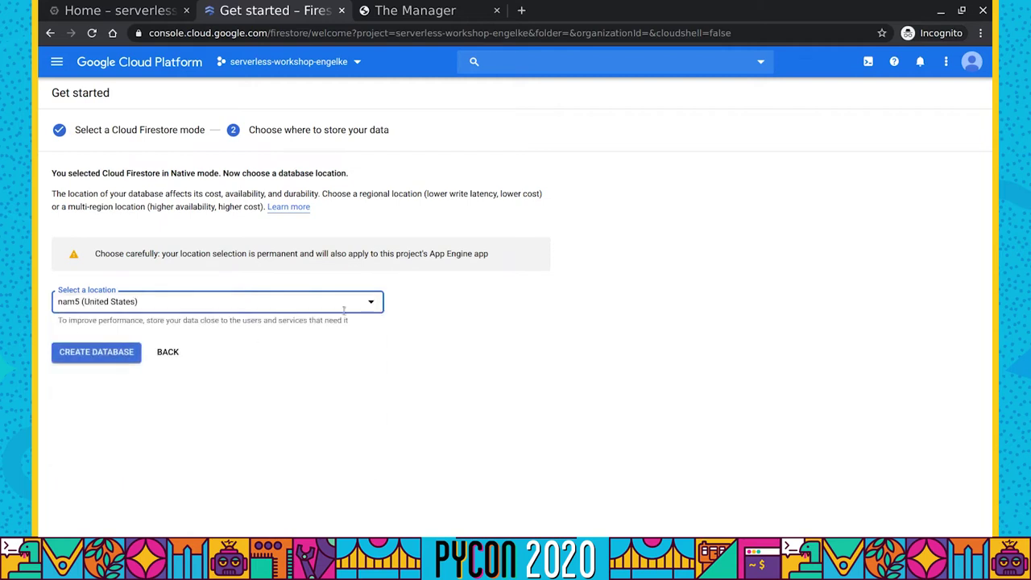
{"action": "left_click", "coordinate": [103, 356]}
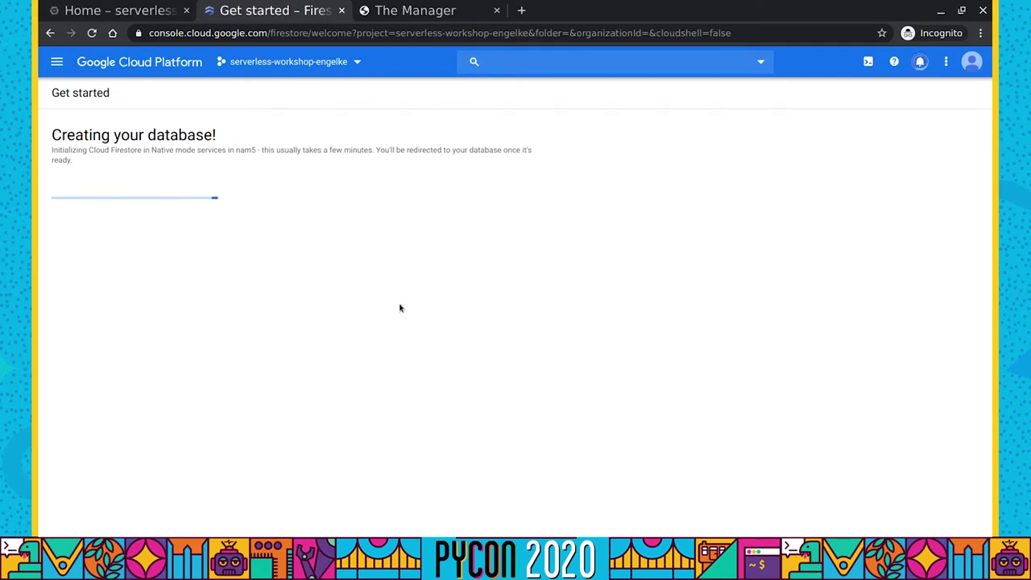
{"action": "left_click", "coordinate": [411, 11]}
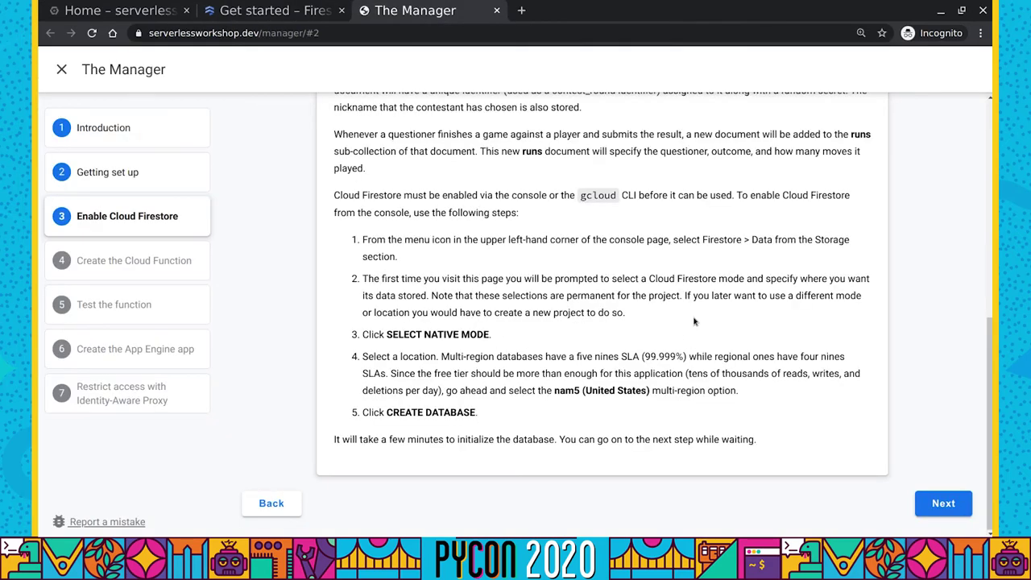
- Advance the codelab to step 4, Create the Cloud Function, and read it from the heading
{"action": "left_click", "coordinate": [934, 503]}
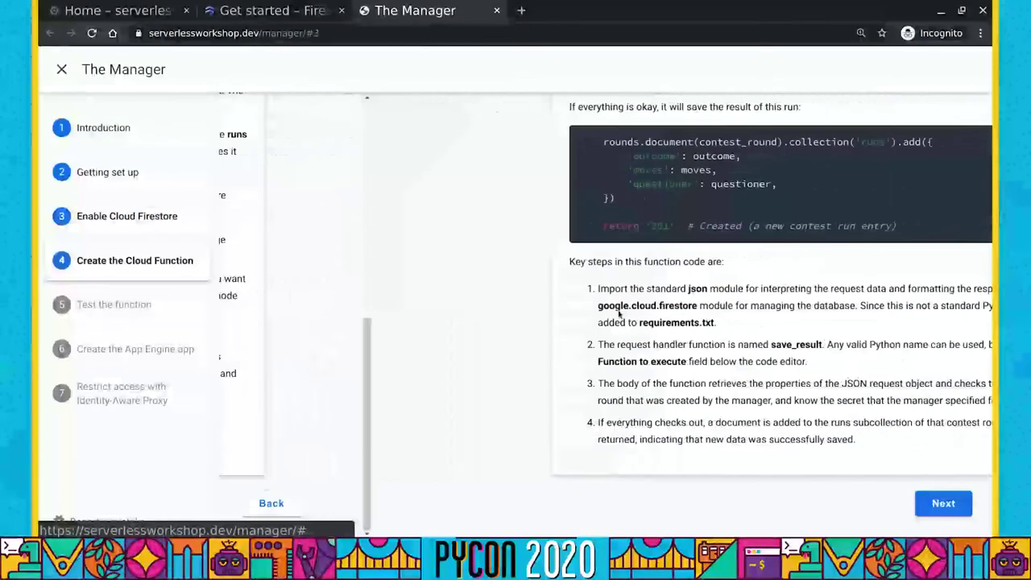
{"action": "scroll", "coordinate": [564, 247], "scroll_direction": "up", "scroll_amount": 10}
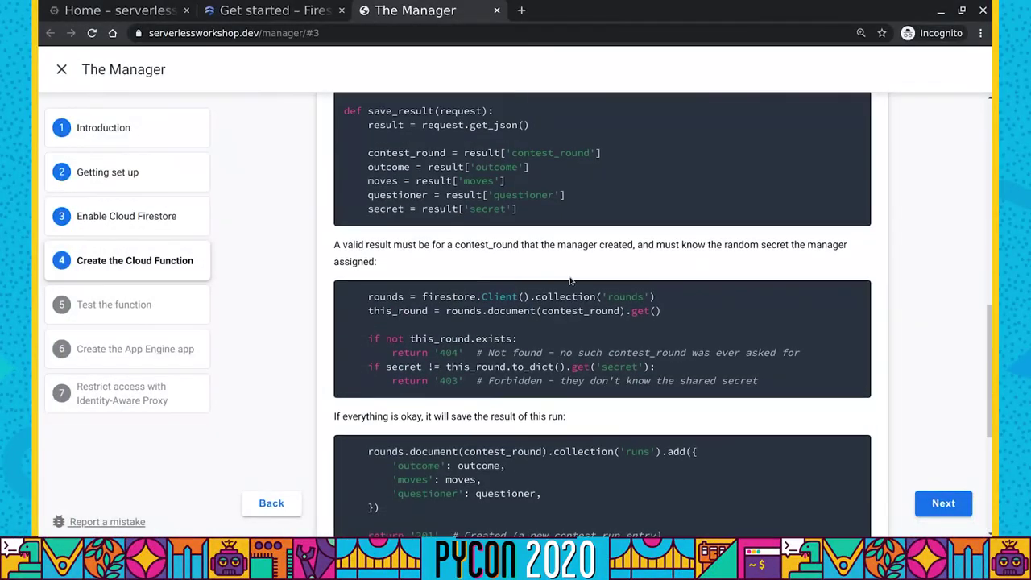
{"action": "scroll", "coordinate": [569, 280], "scroll_direction": "up", "scroll_amount": 5}
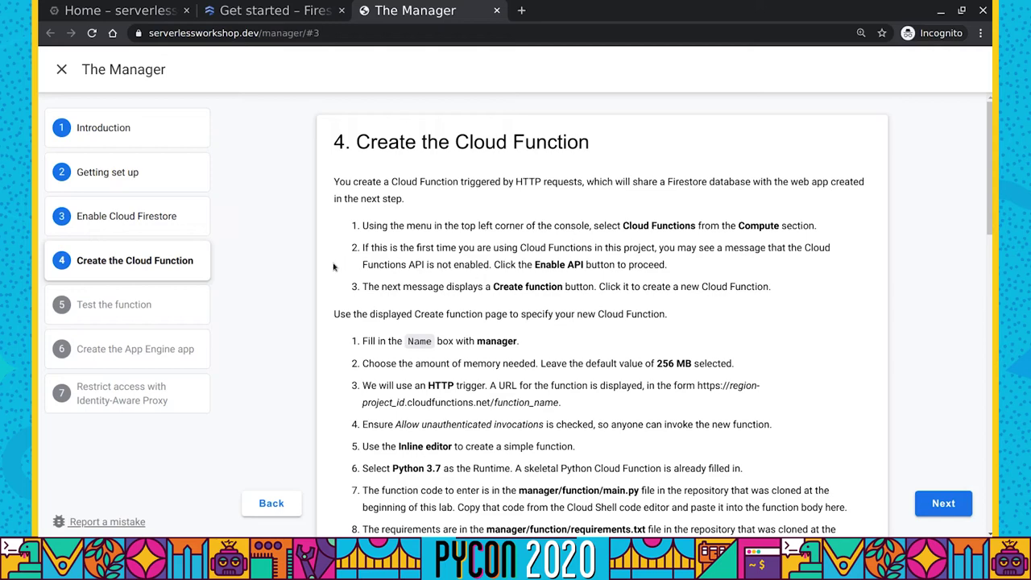
{"action": "scroll", "coordinate": [660, 244], "scroll_direction": "down", "scroll_amount": 3}
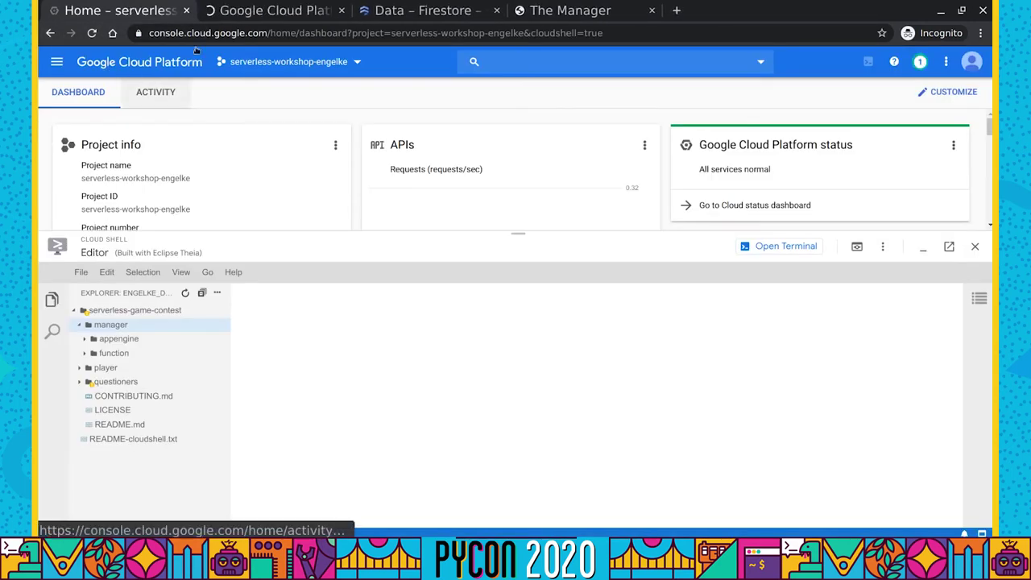
- Return to Cloud Console and scroll the Navigation menu down to Cloud Functions
{"action": "left_click", "coordinate": [274, 9]}
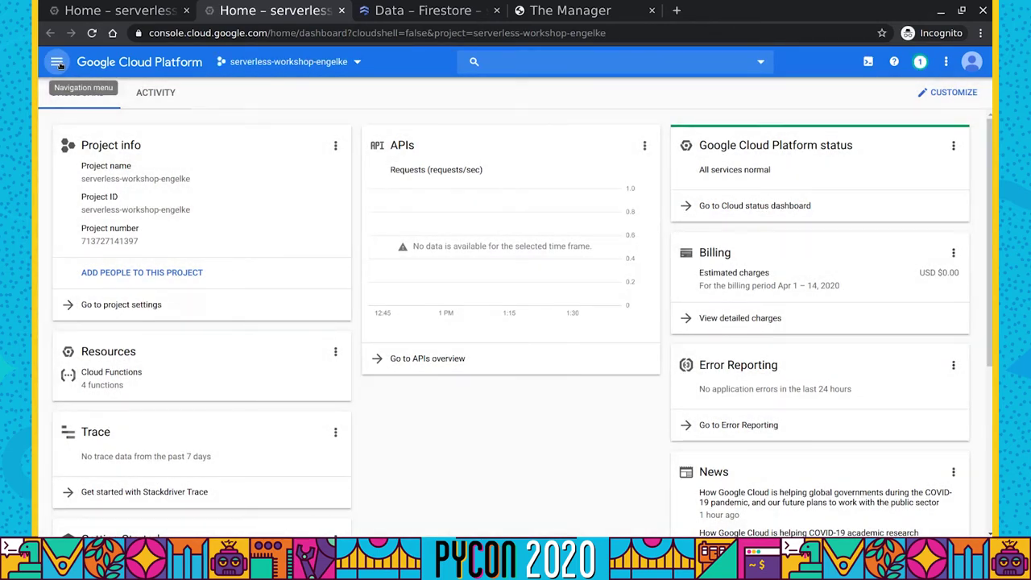
{"action": "left_click", "coordinate": [56, 64]}
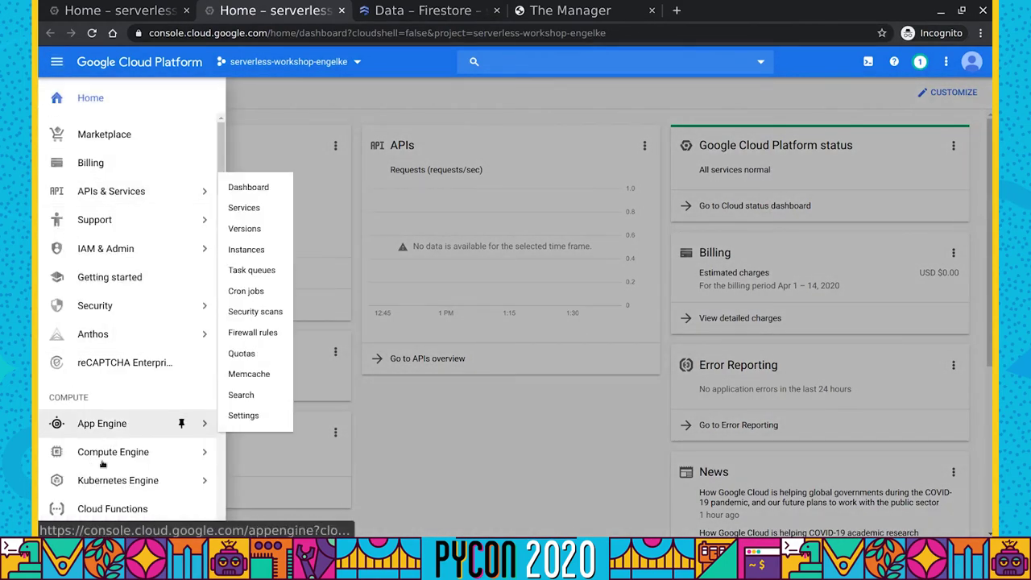
{"action": "scroll", "coordinate": [109, 483], "scroll_direction": "down", "scroll_amount": 1}
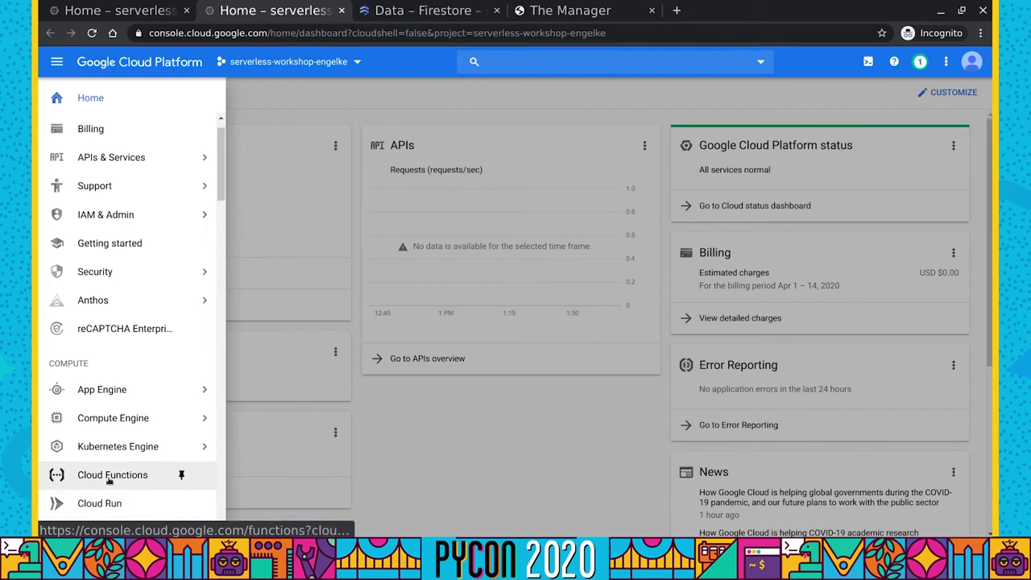
- Open Cloud Functions to list easy-questioner, hard-questioner, okayplayer and player
{"action": "left_click", "coordinate": [108, 478]}
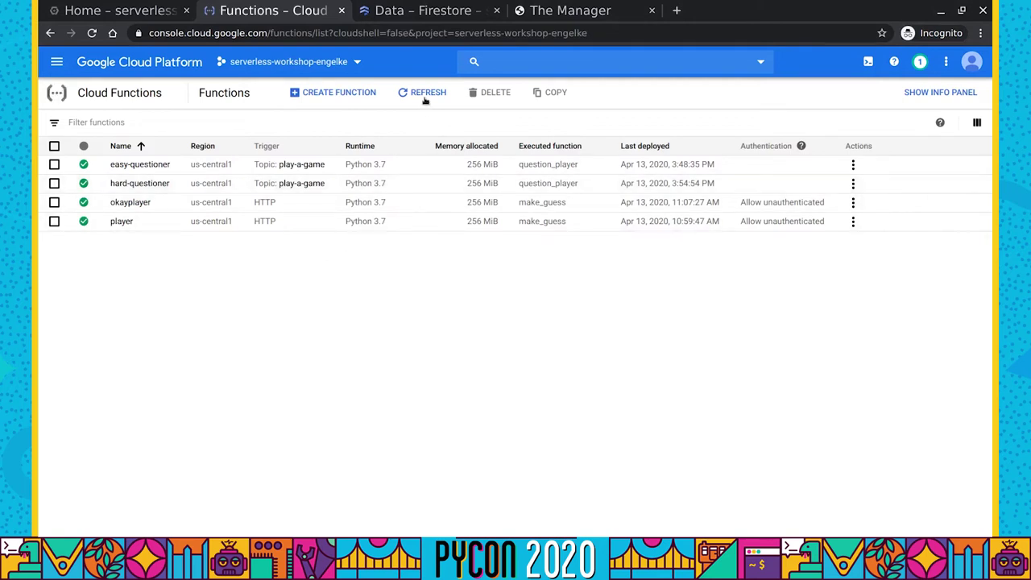
- Create an HTTP function named 'manager' allowing unauthenticated calls, with Python 3.7 runtime and the inline editor enlarged
{"action": "left_click", "coordinate": [336, 93]}
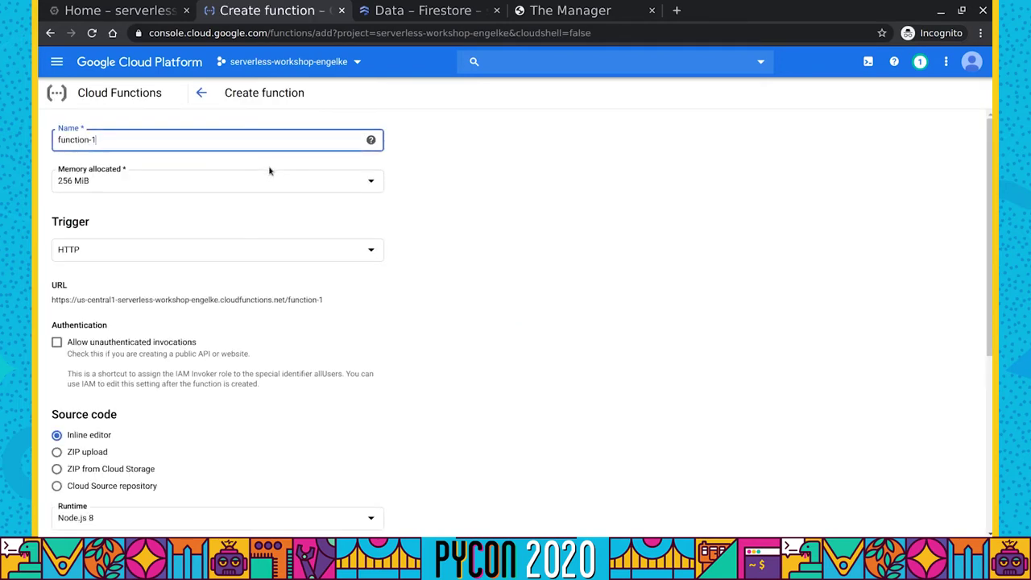
{"action": "triple_click", "coordinate": [126, 142]}
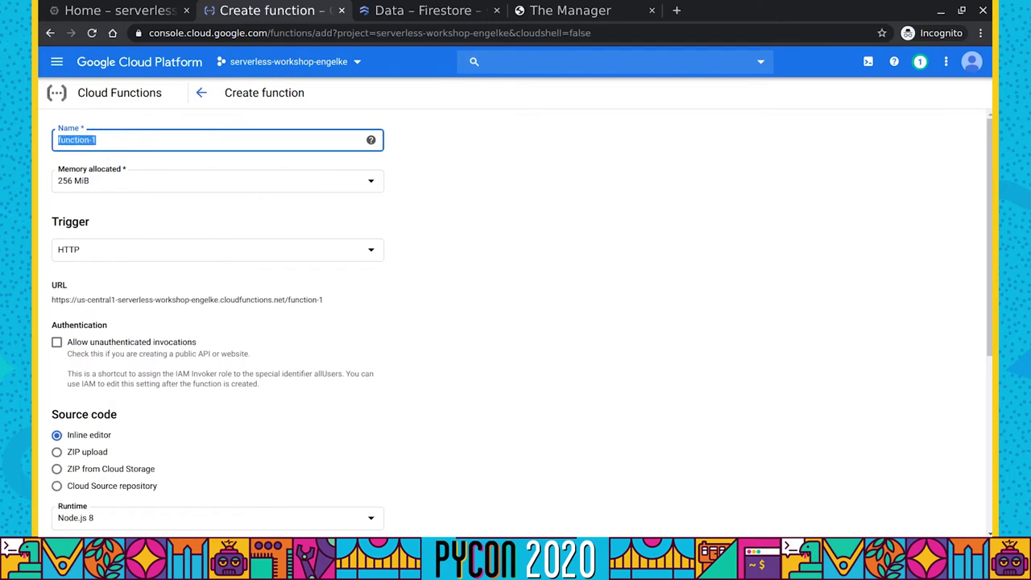
{"action": "type", "text": "manager"}
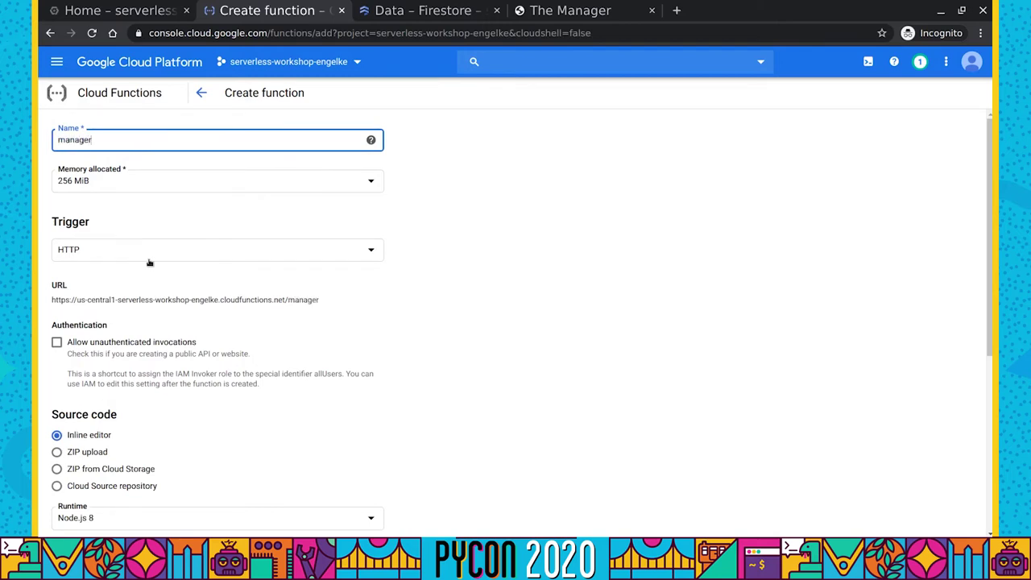
{"action": "left_click", "coordinate": [57, 343]}
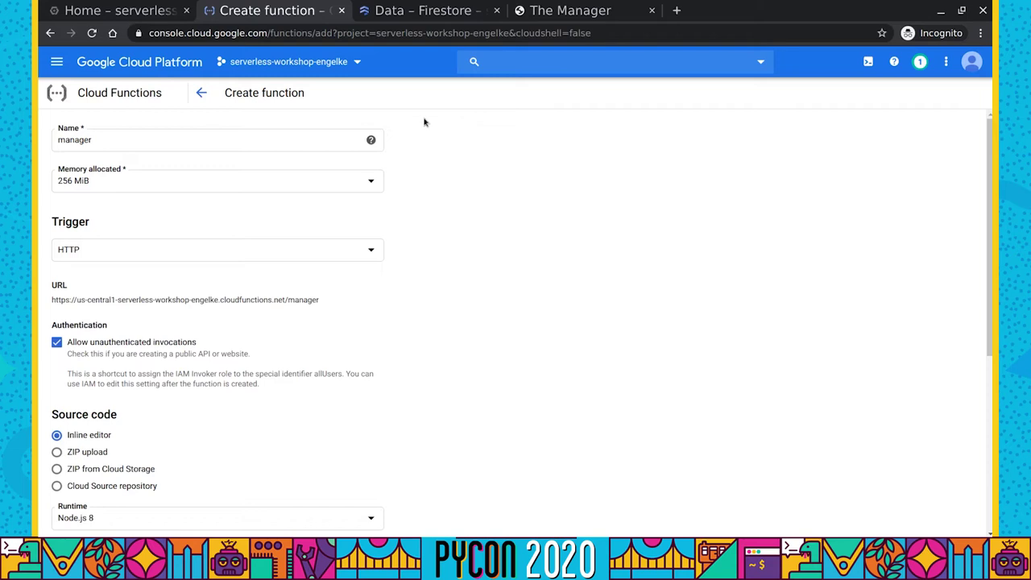
{"action": "scroll", "coordinate": [540, 218], "scroll_direction": "down", "scroll_amount": 4}
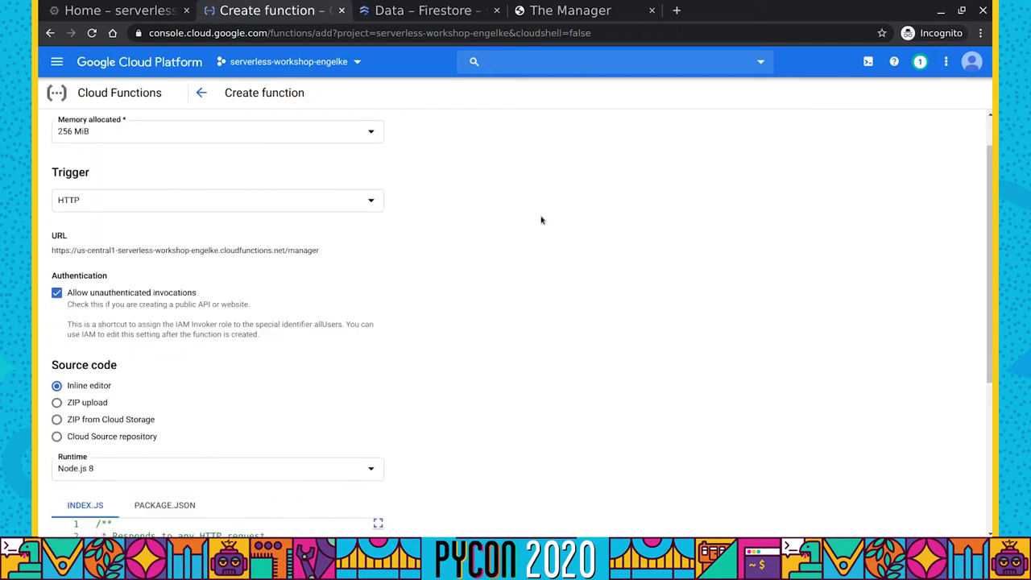
{"action": "left_click", "coordinate": [366, 207]}
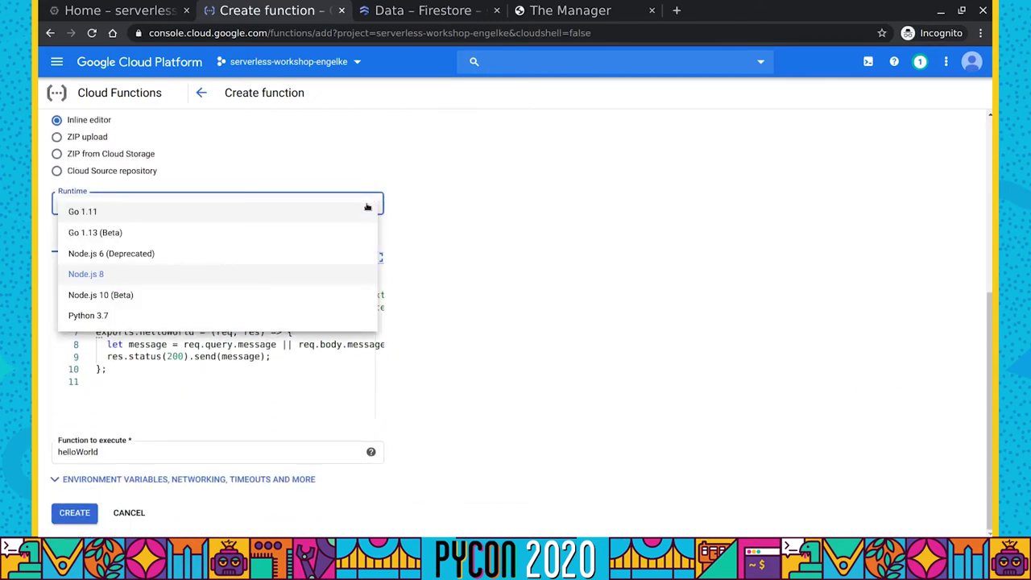
{"action": "left_click", "coordinate": [96, 315]}
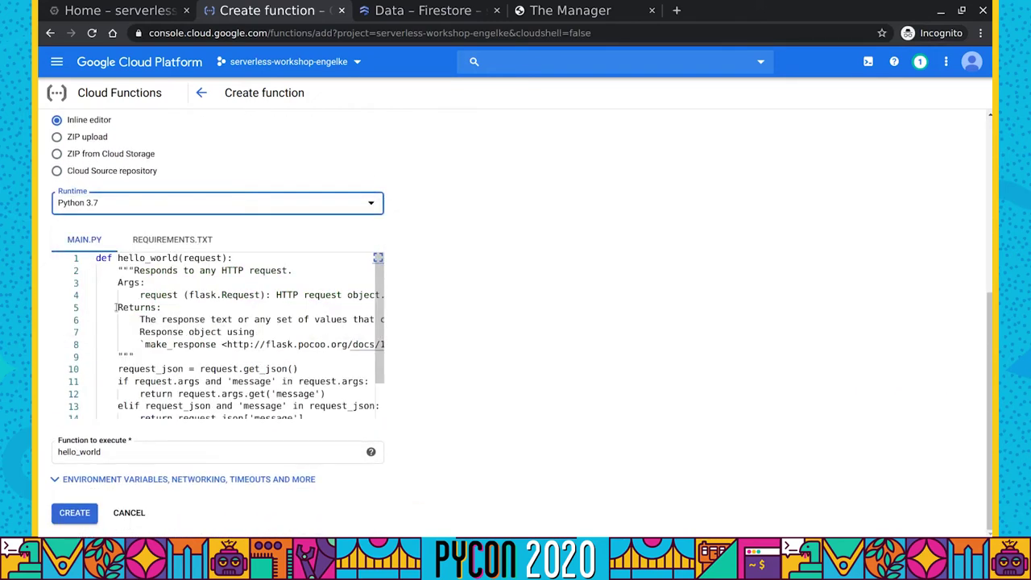
{"action": "left_click", "coordinate": [377, 257]}
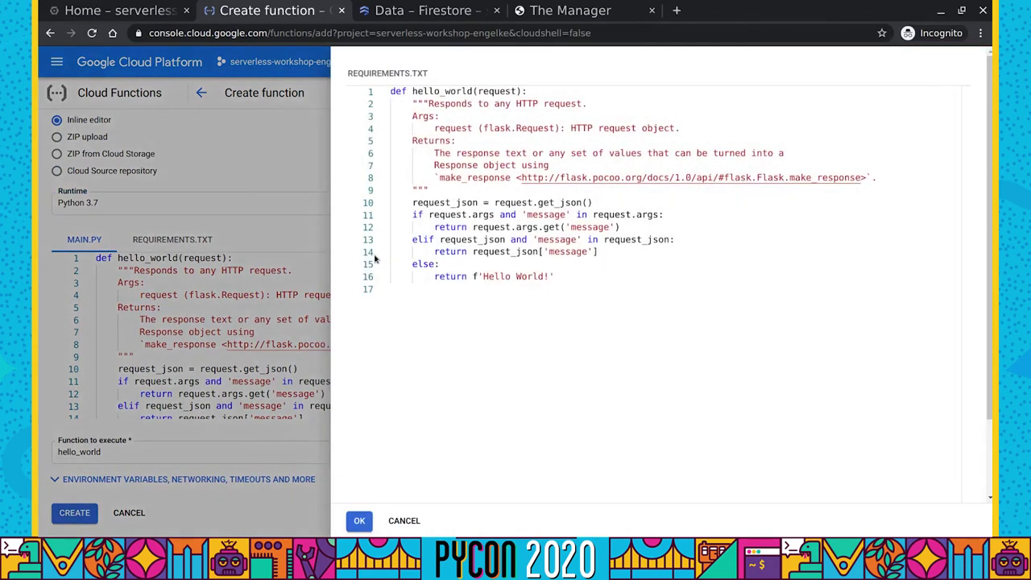
- Copy the save_result code from manager/function/main.py in Cloud Shell Editor
{"action": "left_click", "coordinate": [120, 11]}
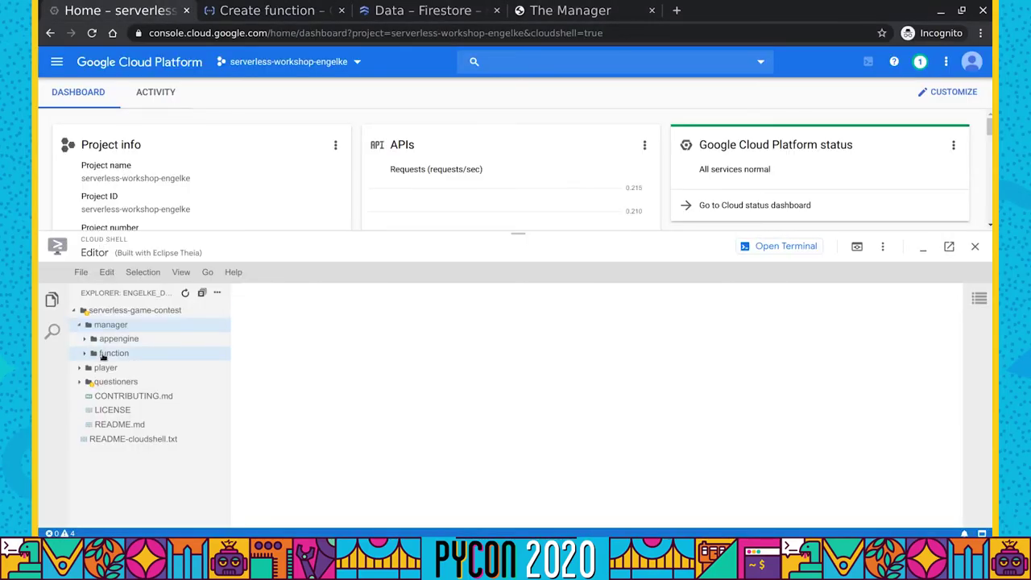
{"action": "left_click", "coordinate": [104, 354]}
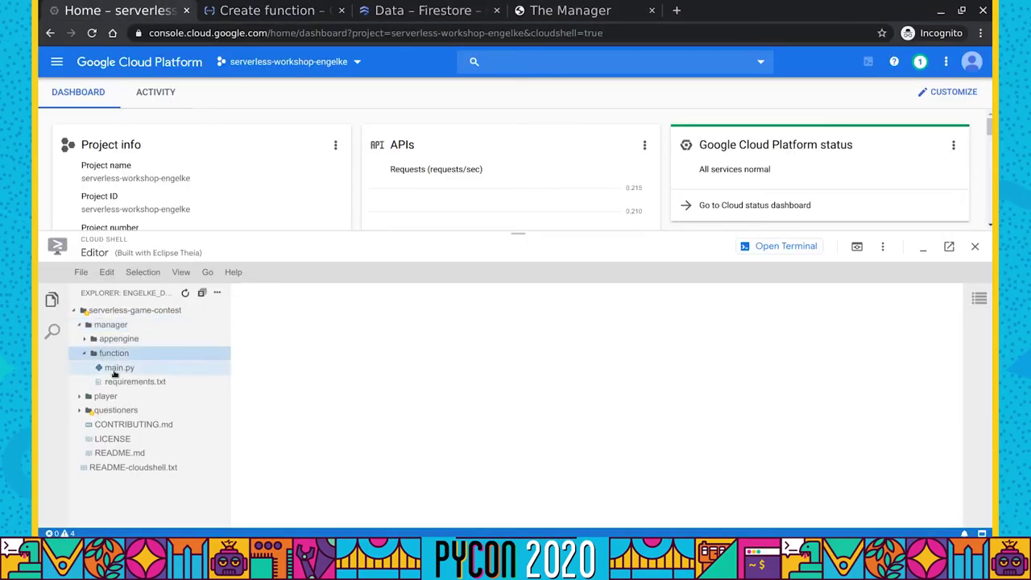
{"action": "left_click", "coordinate": [115, 369]}
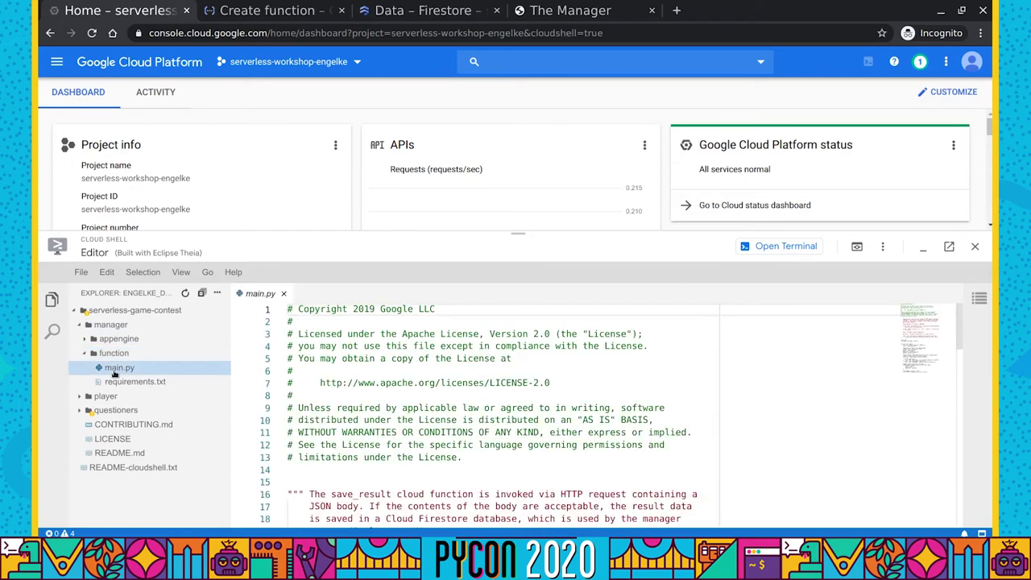
{"action": "scroll", "coordinate": [424, 404], "scroll_direction": "down", "scroll_amount": 3}
{"action": "scroll", "coordinate": [424, 404], "scroll_direction": "down", "scroll_amount": 2}
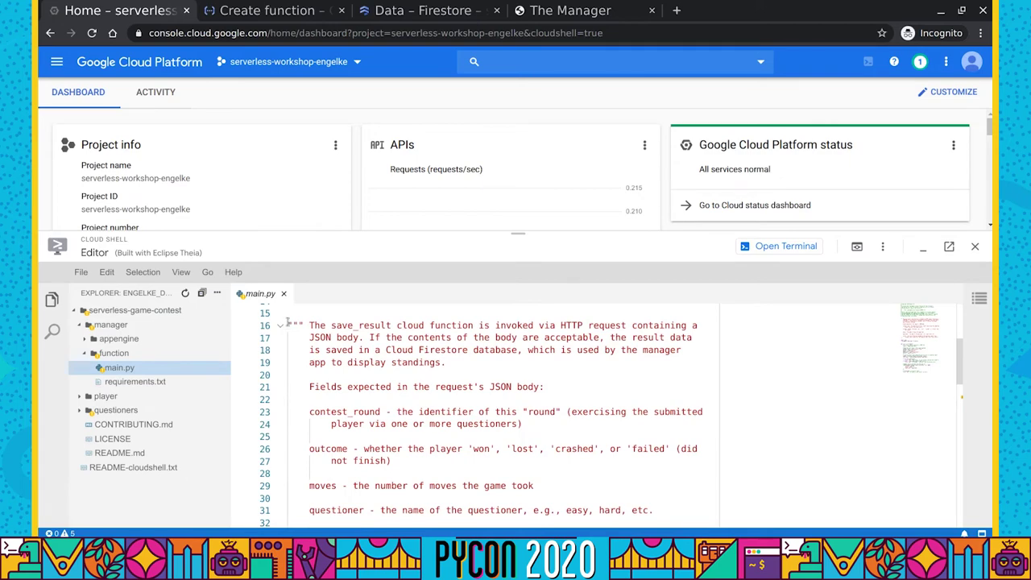
{"action": "left_click_drag", "start_coordinate": [288, 320], "coordinate": [580, 496]}
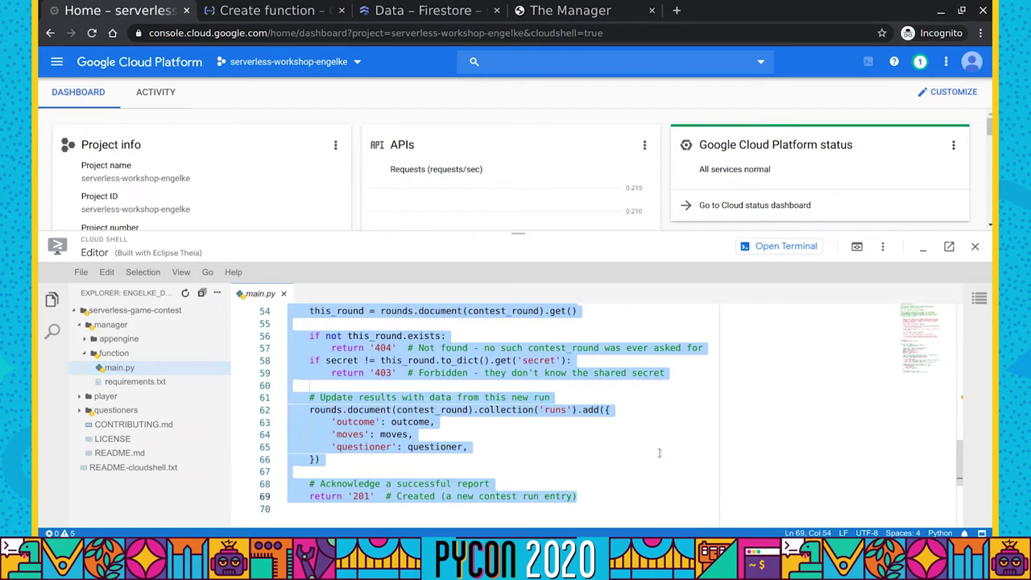
{"action": "right_click", "coordinate": [405, 403]}
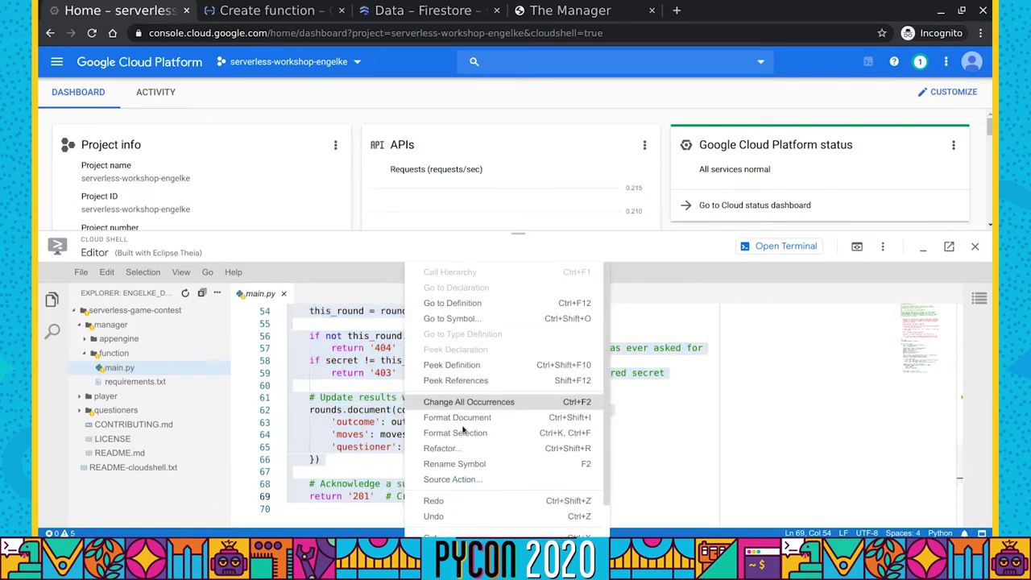
{"action": "scroll", "coordinate": [451, 403], "scroll_direction": "down", "scroll_amount": 1}
{"action": "left_click", "coordinate": [435, 513]}
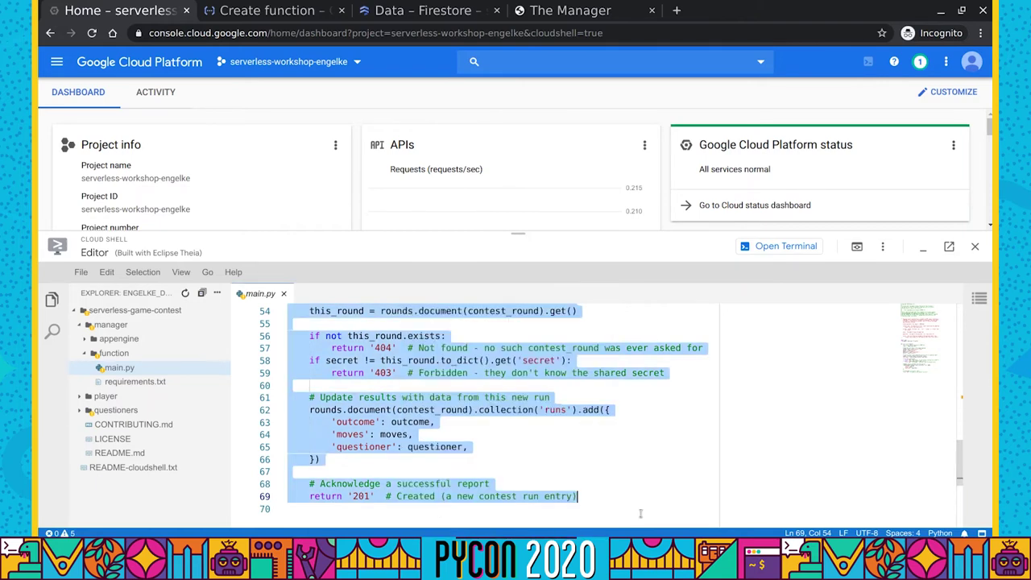
{"action": "left_click", "coordinate": [959, 505]}
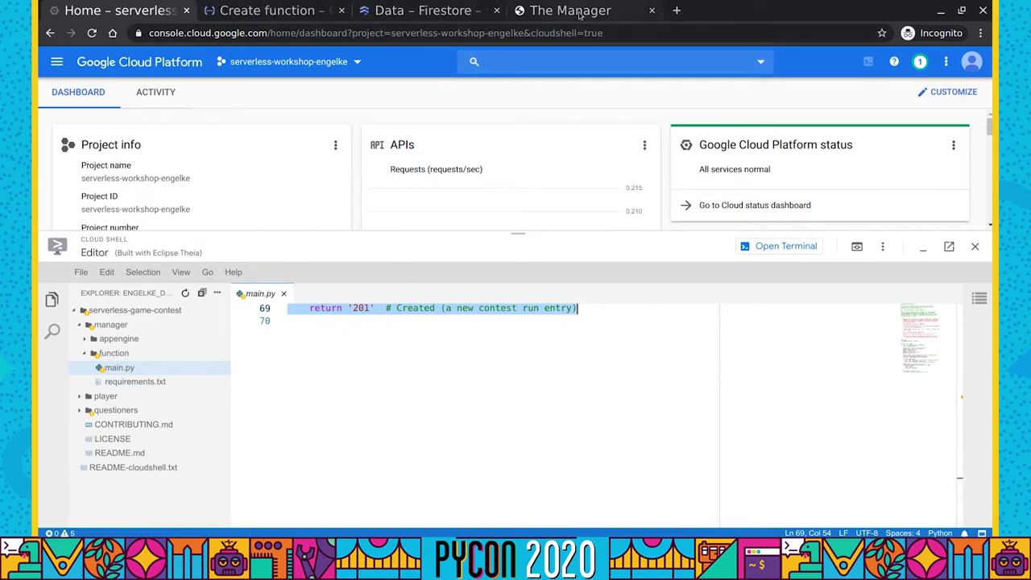
- Replace the new function's template MAIN.PY code with the copied save_result code
{"action": "left_click", "coordinate": [291, 10]}
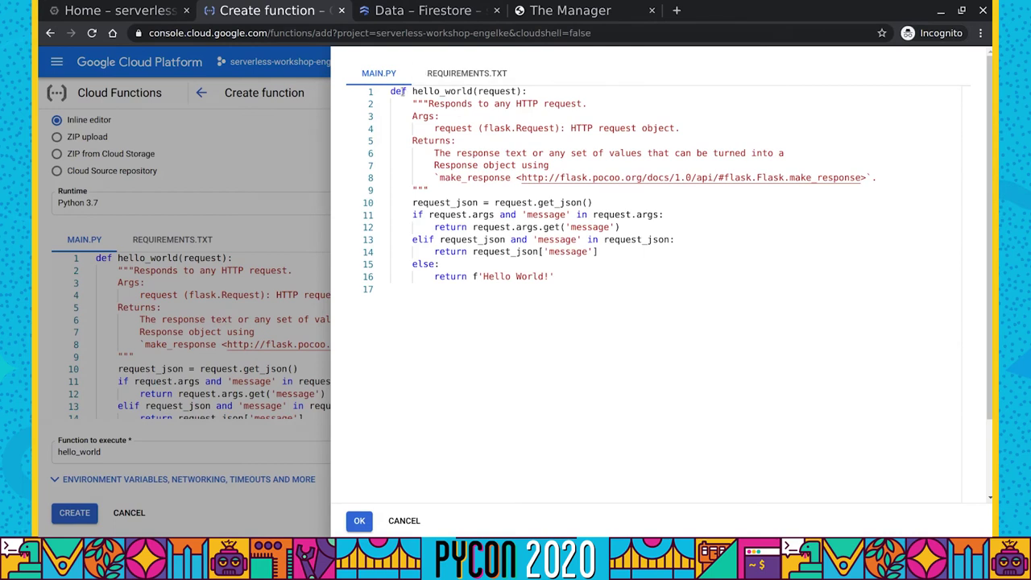
{"action": "left_click_drag", "start_coordinate": [391, 91], "coordinate": [526, 339]}
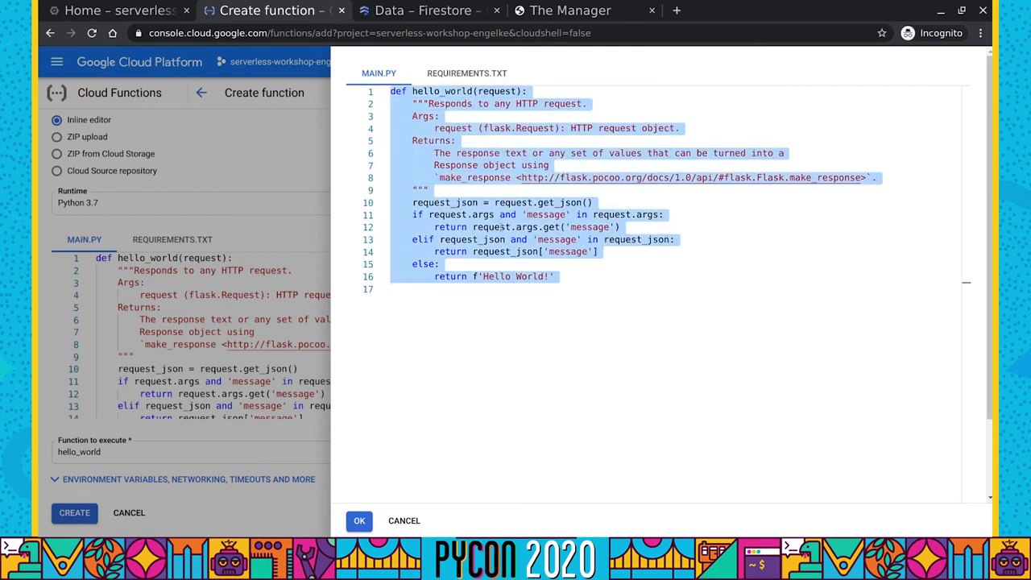
{"action": "key", "text": "BackSpace"}
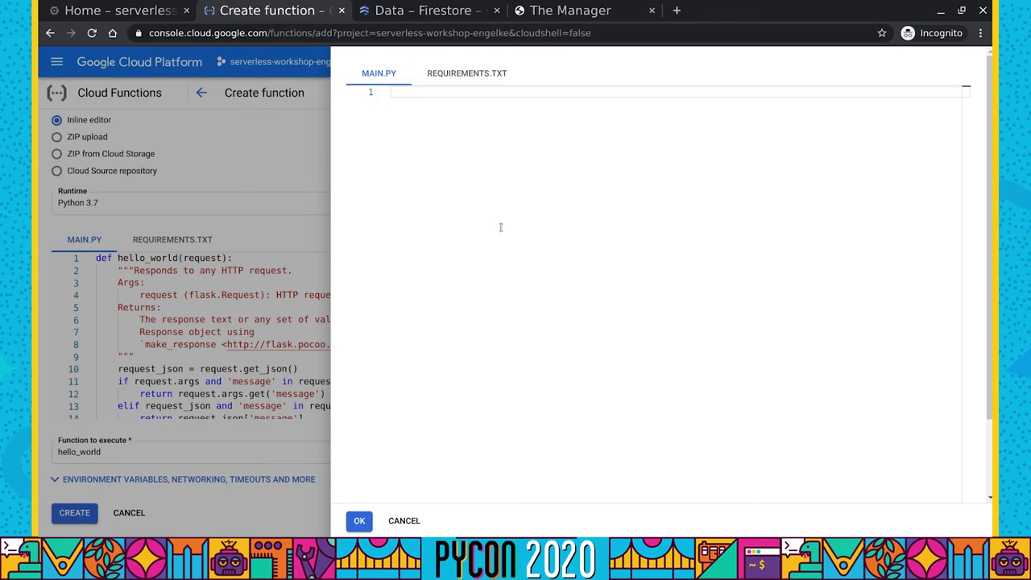
{"action": "key", "text": "ctrl+v"}
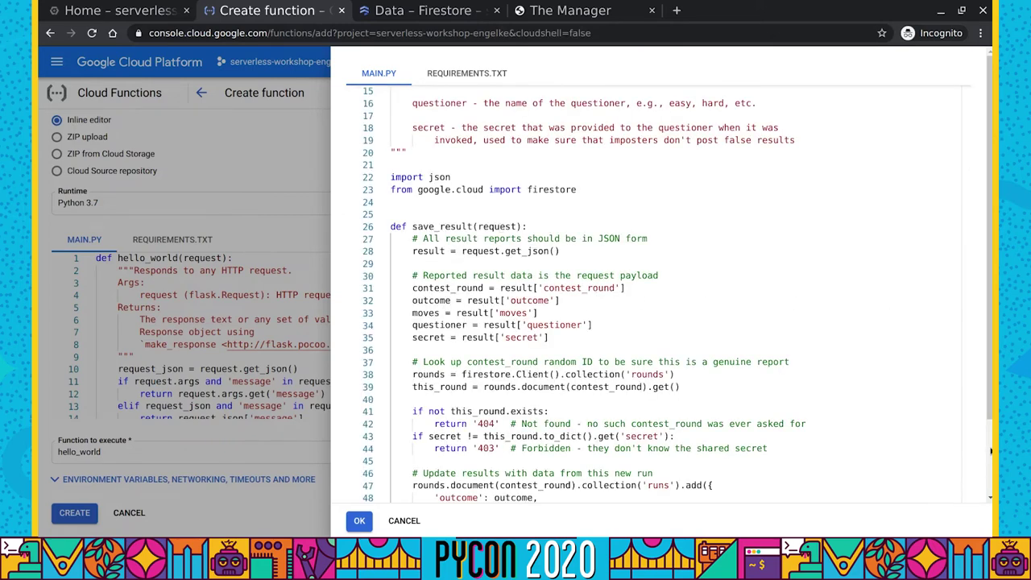
{"action": "scroll", "coordinate": [966, 480], "scroll_direction": "down", "scroll_amount": 2}
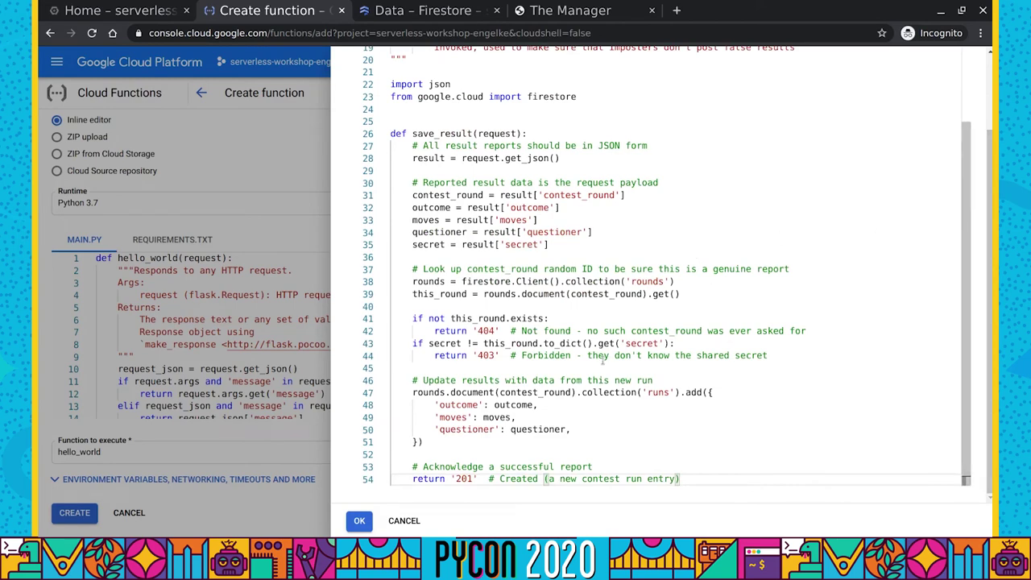
{"action": "scroll", "coordinate": [602, 360], "scroll_direction": "up", "scroll_amount": 4}
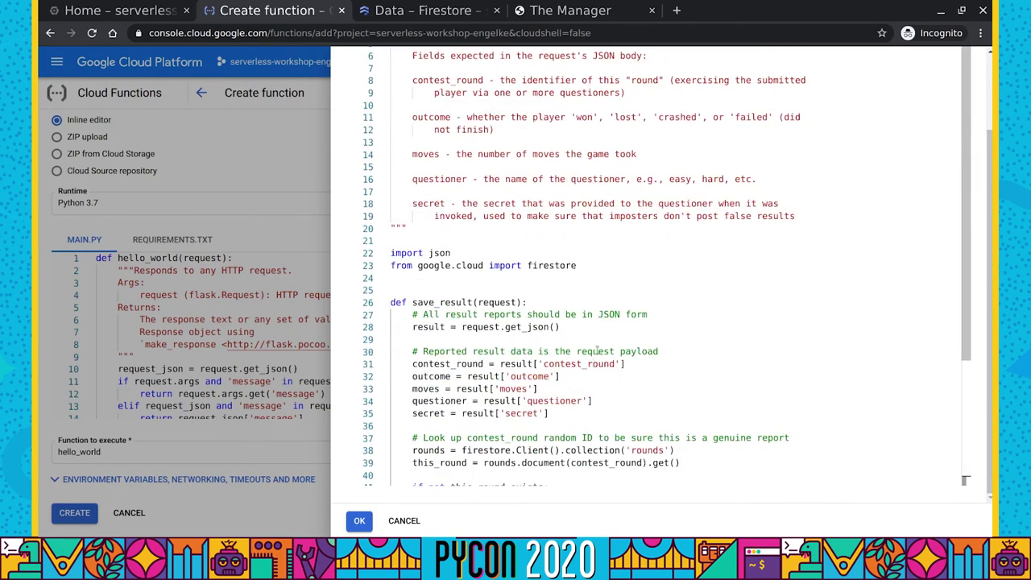
{"action": "scroll", "coordinate": [596, 350], "scroll_direction": "down", "scroll_amount": 4}
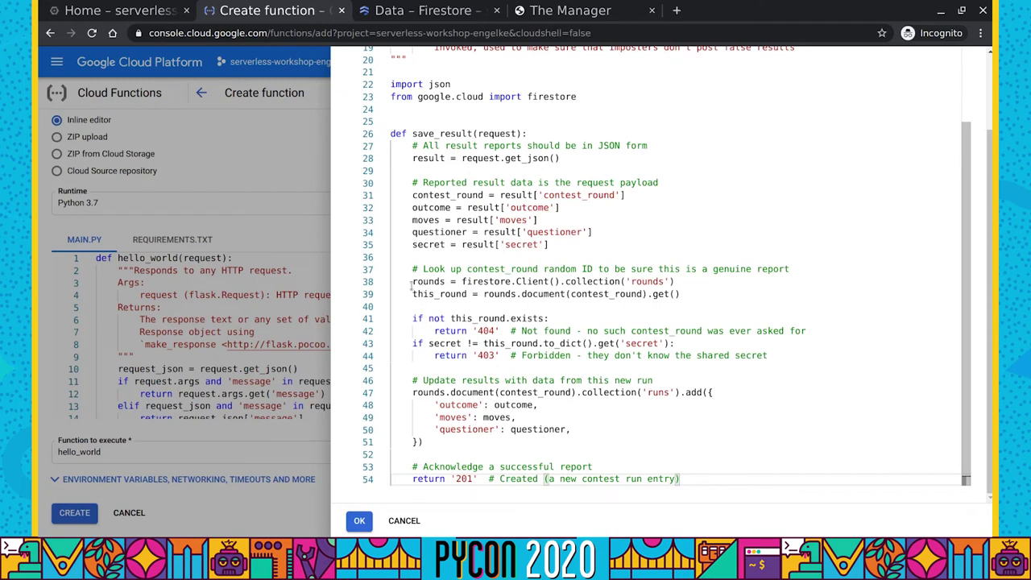
{"action": "left_click_drag", "start_coordinate": [410, 281], "coordinate": [722, 294]}
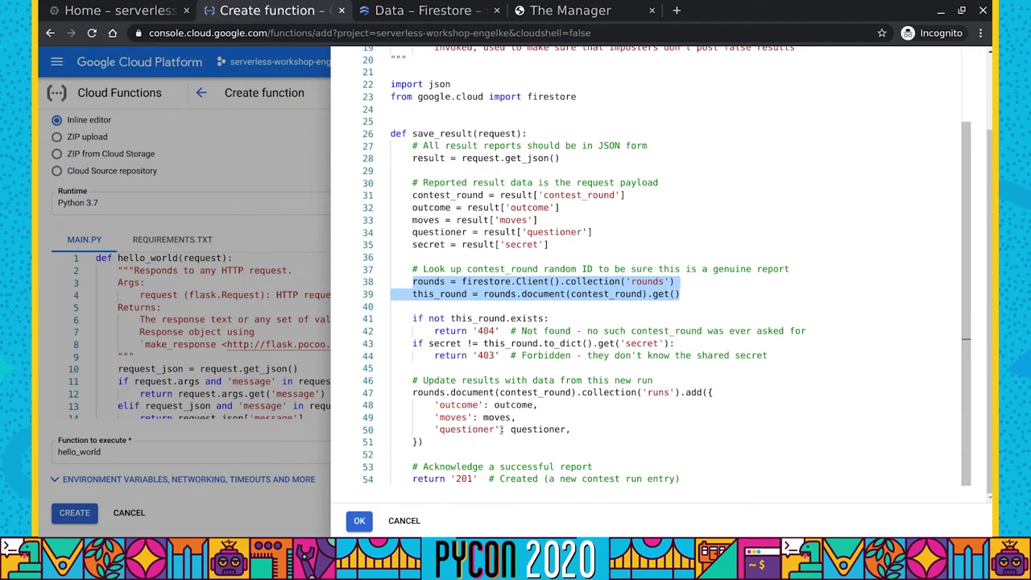
{"action": "left_click", "coordinate": [433, 84]}
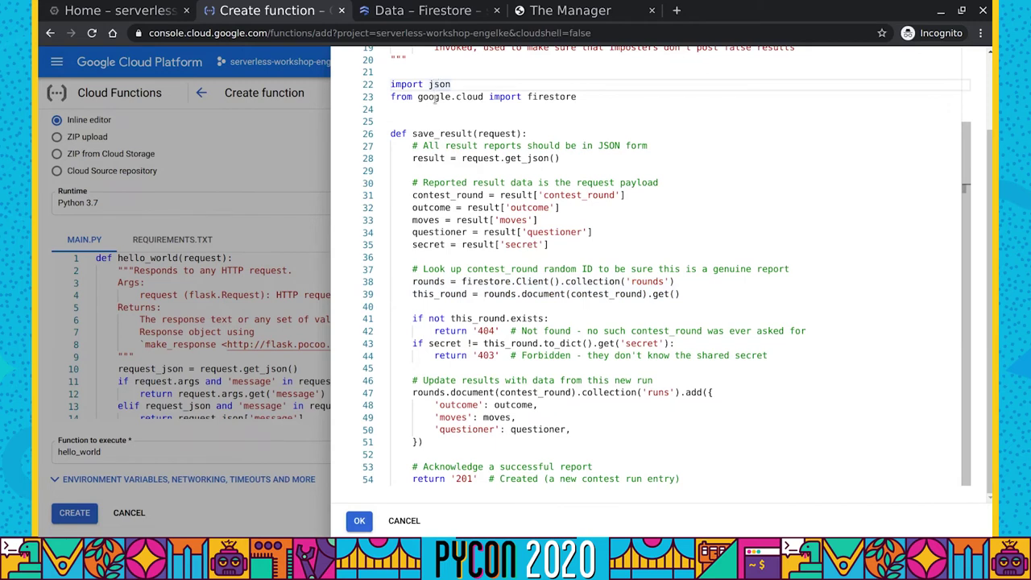
{"action": "left_click", "coordinate": [435, 97]}
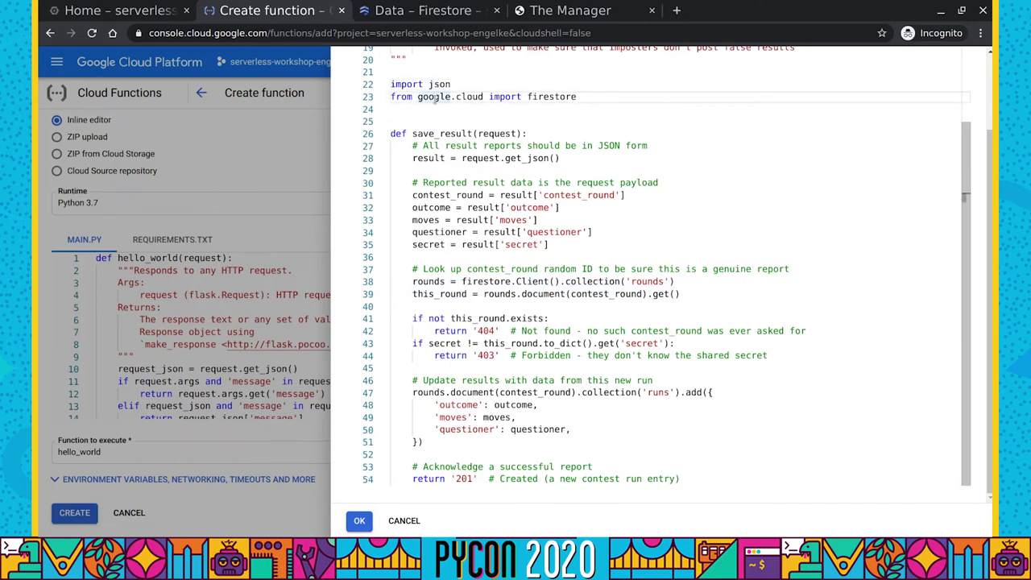
{"action": "scroll", "coordinate": [531, 221], "scroll_direction": "up", "scroll_amount": 3}
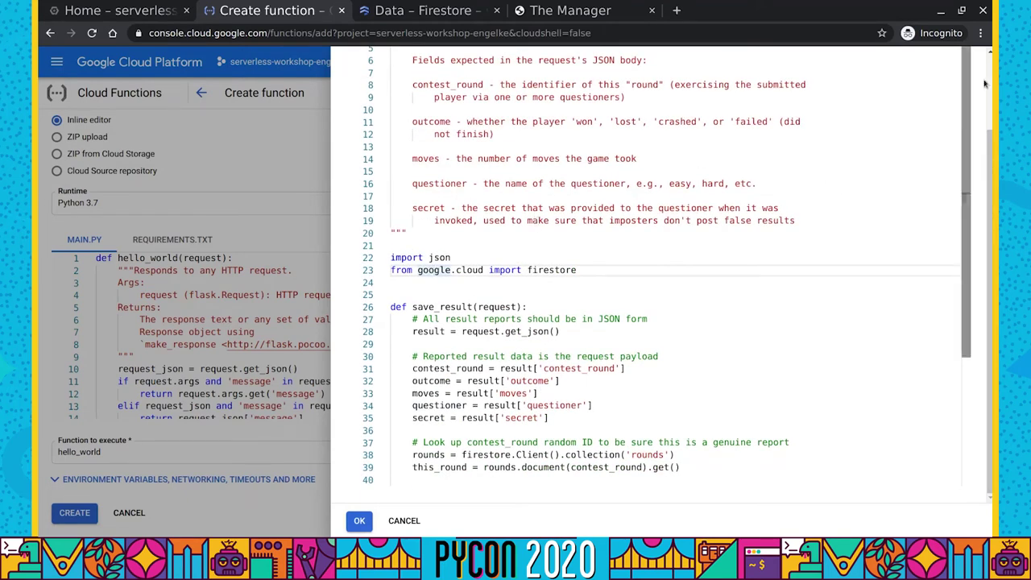
{"action": "scroll", "coordinate": [988, 83], "scroll_direction": "up", "scroll_amount": 2}
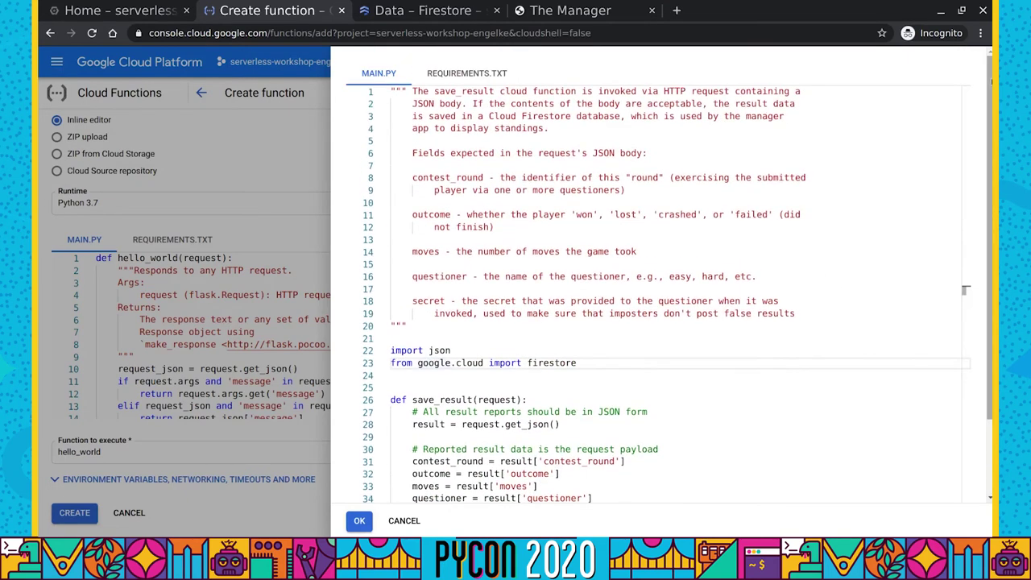
- Copy the google-cloud-firestore==1.3.0 line from manager/function/requirements.txt in Cloud Shell Editor
{"action": "left_click", "coordinate": [466, 72]}
{"action": "left_click", "coordinate": [134, 11]}
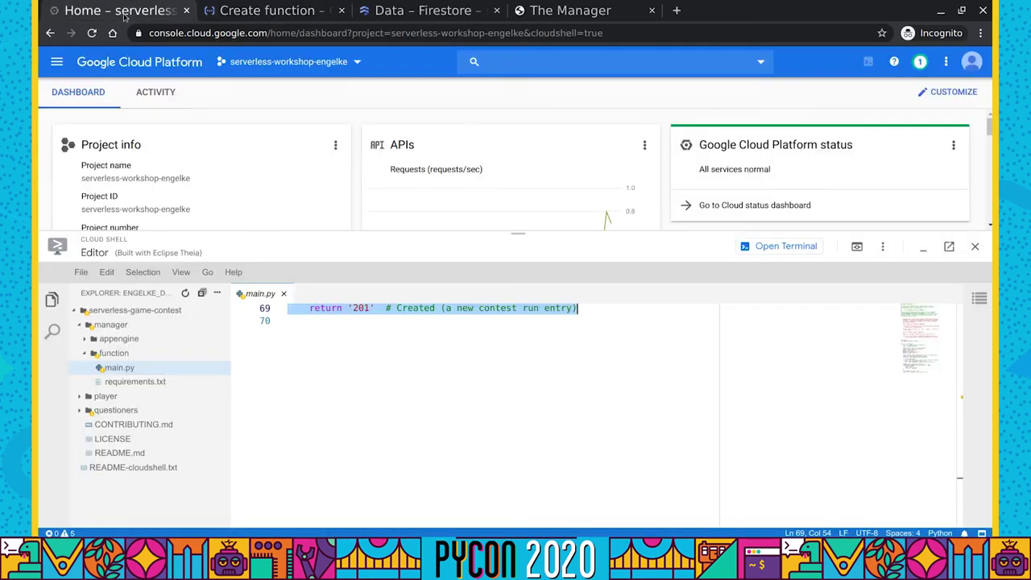
{"action": "left_click", "coordinate": [121, 382]}
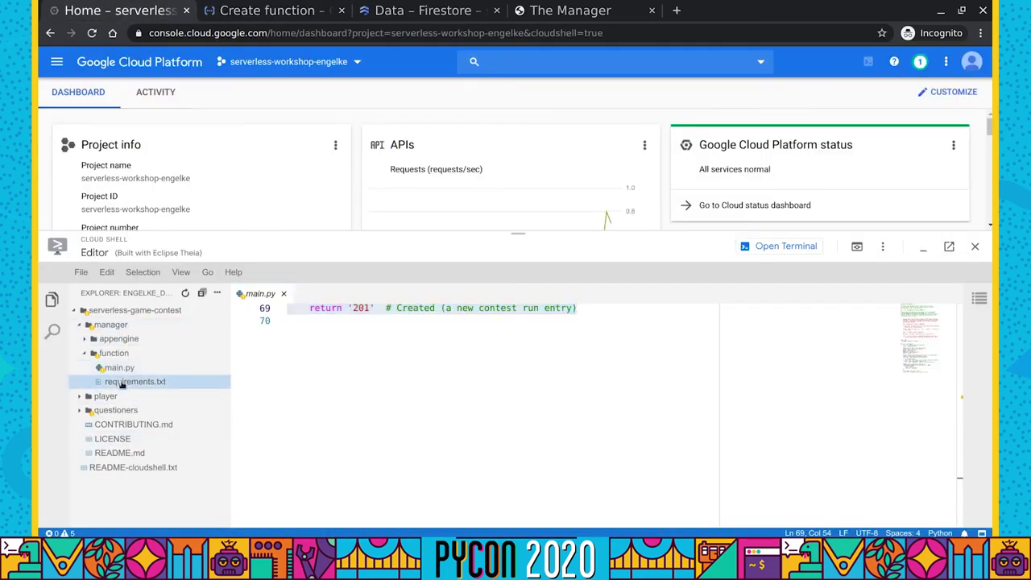
{"action": "left_click_drag", "start_coordinate": [287, 310], "coordinate": [481, 310]}
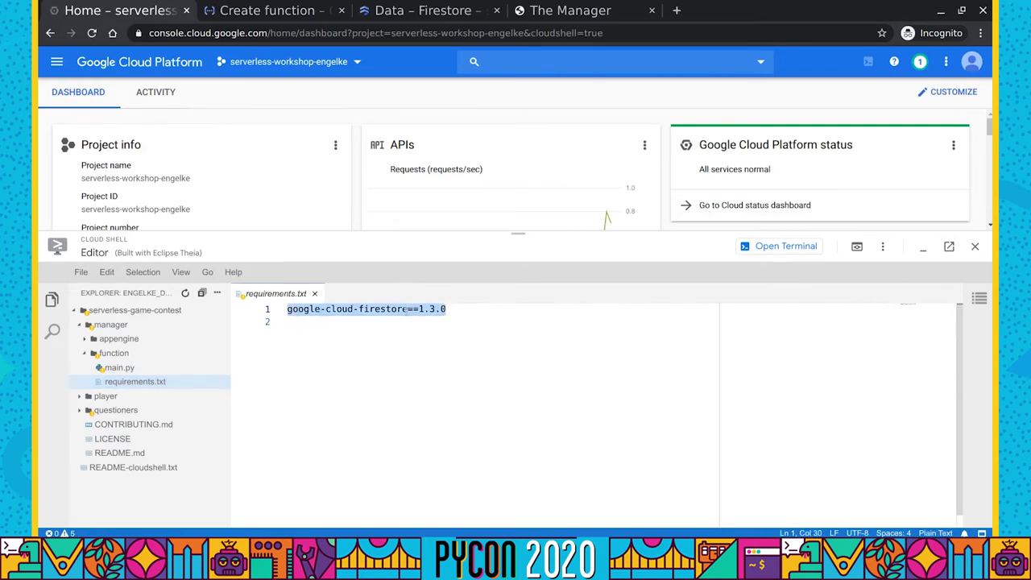
{"action": "right_click", "coordinate": [406, 309]}
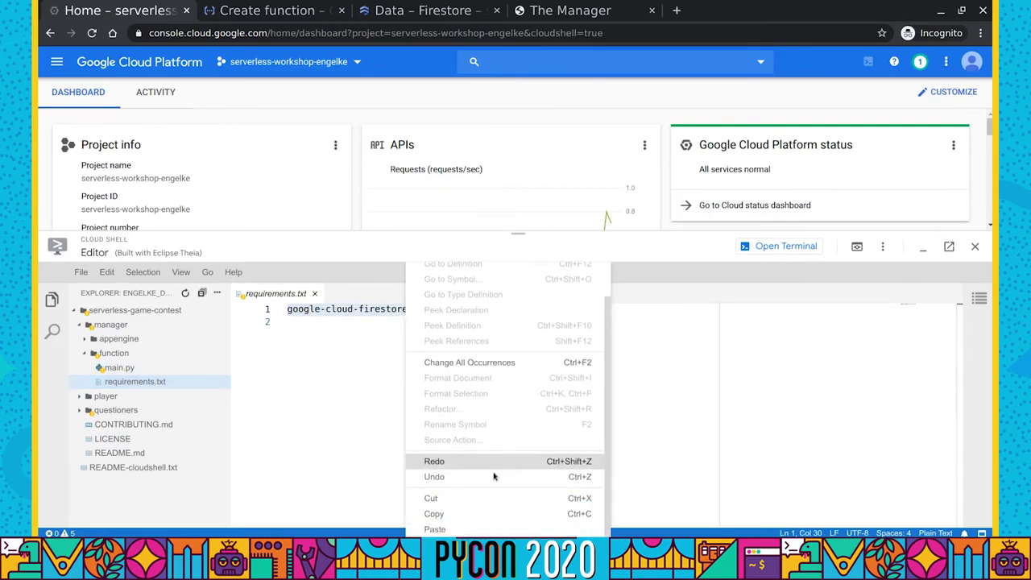
{"action": "left_click", "coordinate": [434, 514]}
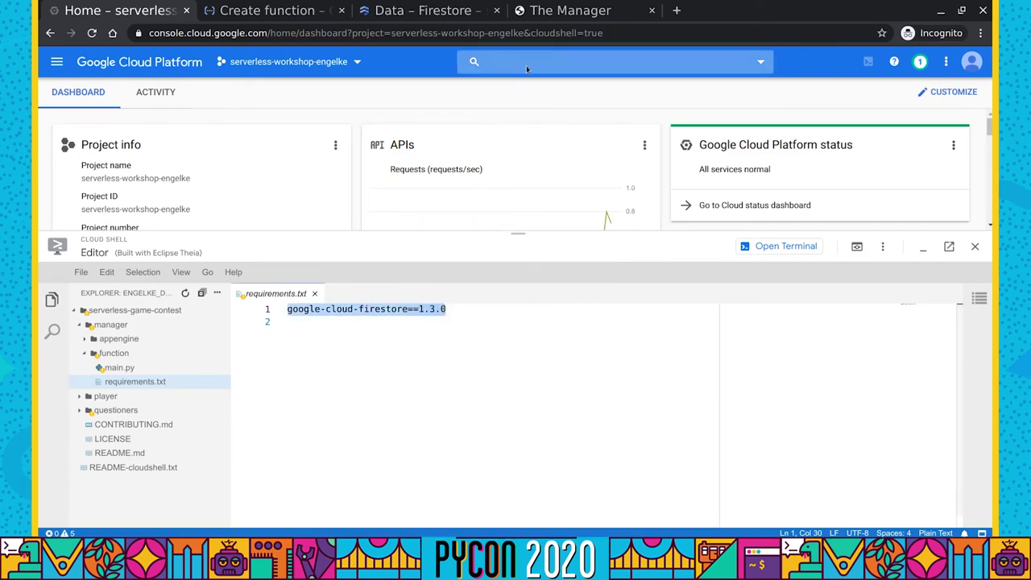
- Replace the new function's REQUIREMENTS.TXT contents with the copied firestore dependency and confirm
{"action": "left_click", "coordinate": [282, 11]}
{"action": "key", "text": "ctrl+a"}
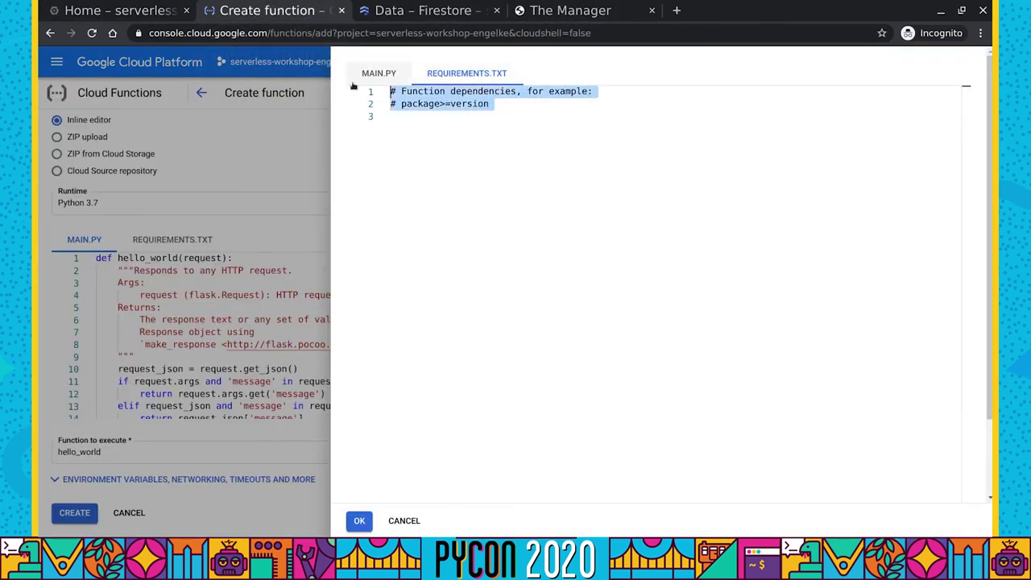
{"action": "key", "text": "BackSpace"}
{"action": "key", "text": "ctrl+v"}
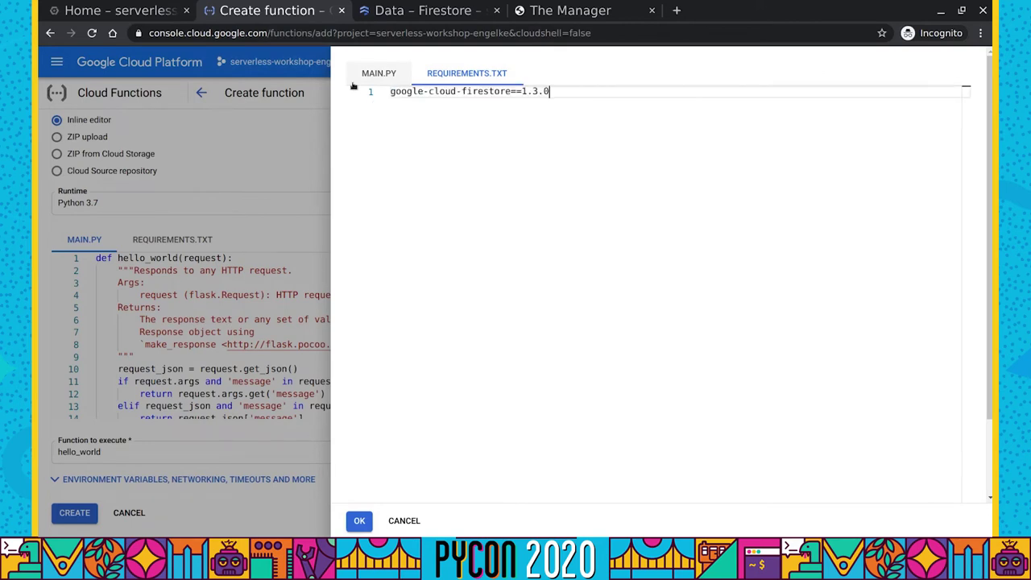
{"action": "left_click", "coordinate": [358, 520]}
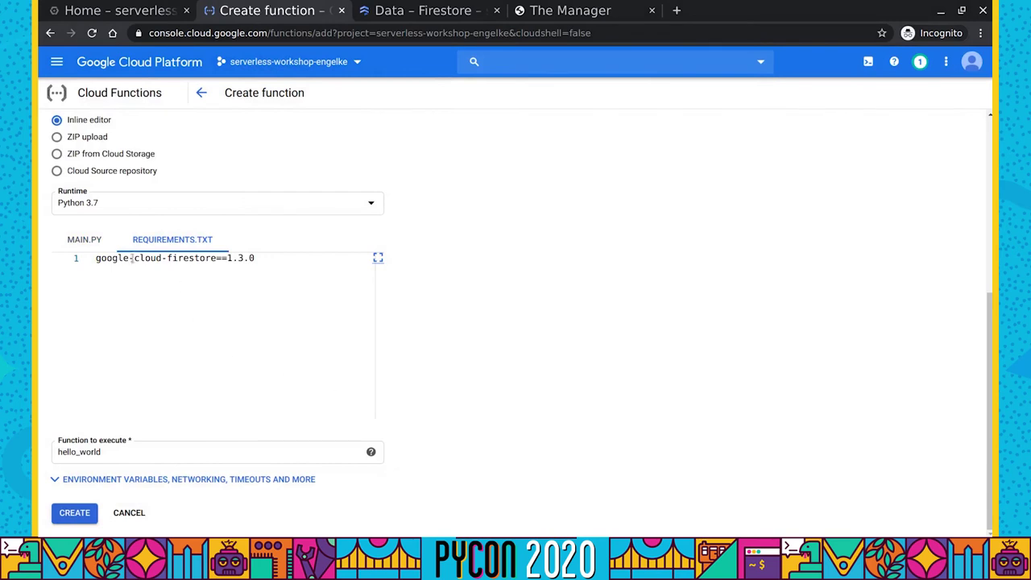
- Set the function to execute to save_result and create the manager function
{"action": "left_click", "coordinate": [83, 240]}
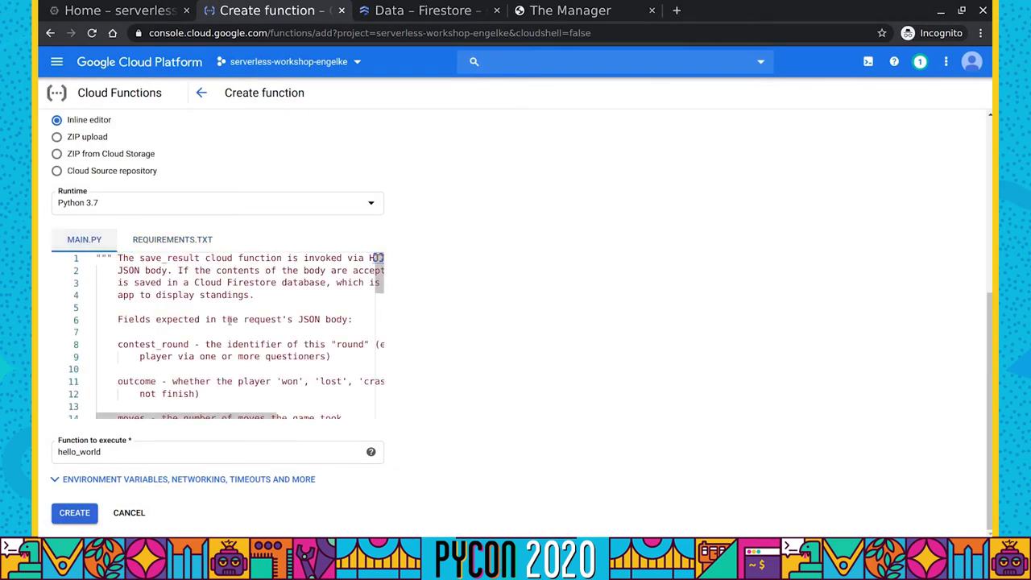
{"action": "scroll", "coordinate": [235, 320], "scroll_direction": "down", "scroll_amount": 3}
{"action": "scroll", "coordinate": [235, 320], "scroll_direction": "down", "scroll_amount": 2}
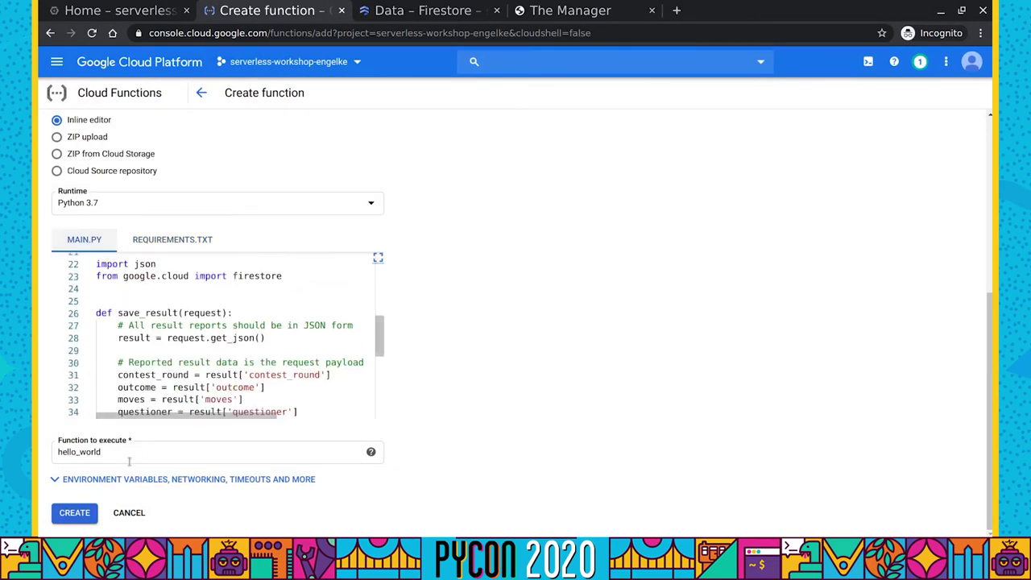
{"action": "left_click_drag", "start_coordinate": [129, 457], "coordinate": [56, 451]}
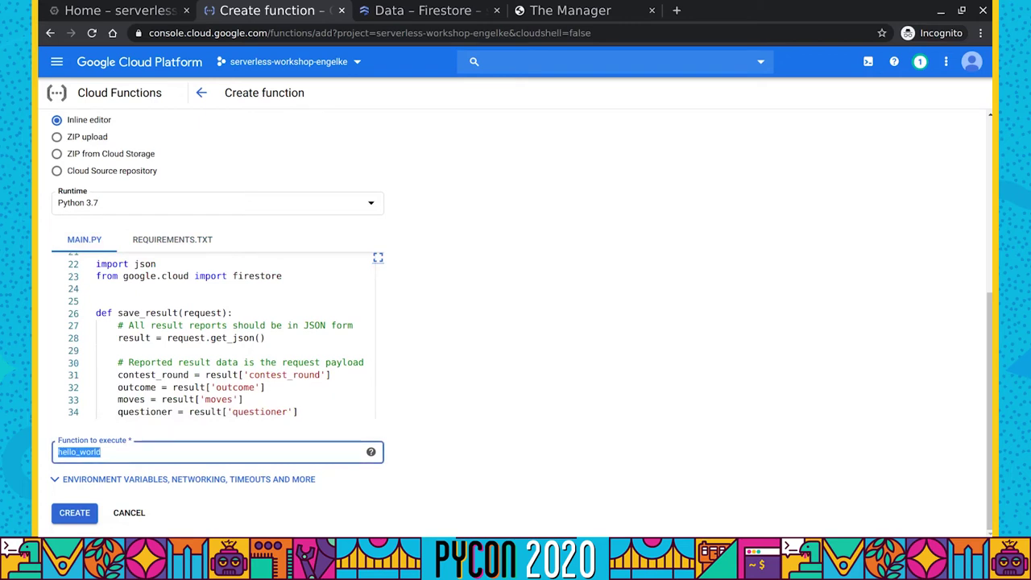
{"action": "type", "text": "save_result"}
{"action": "left_click", "coordinate": [75, 516]}
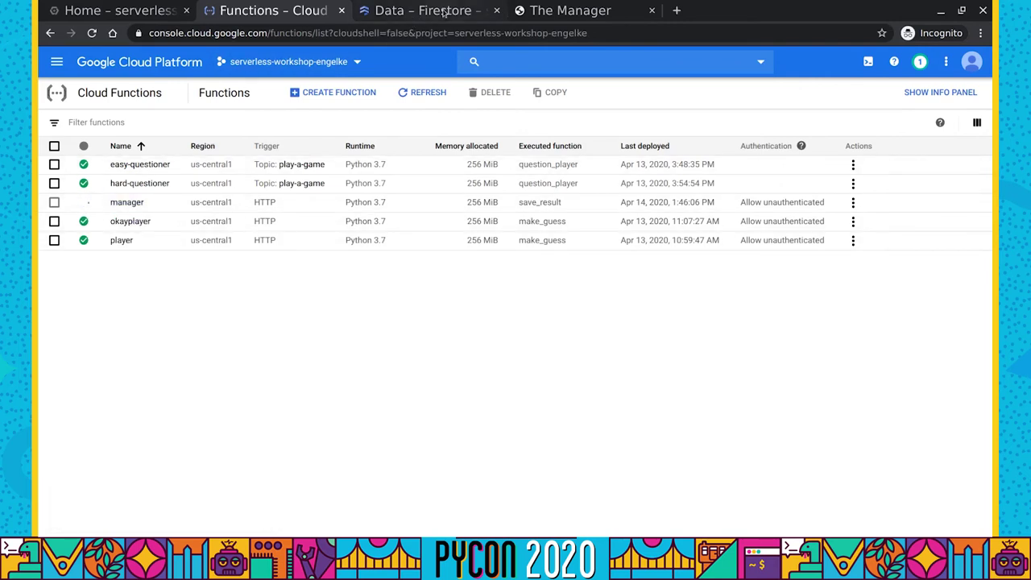
- View the empty Firestore data page, then return to the workshop's manager instructions
{"action": "left_click", "coordinate": [443, 13]}
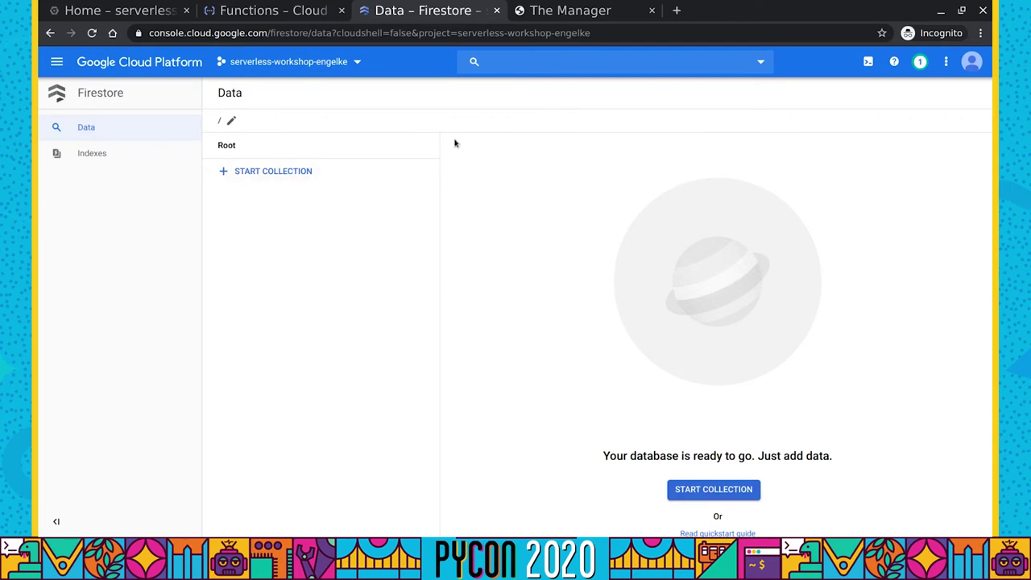
{"action": "left_click", "coordinate": [569, 11]}
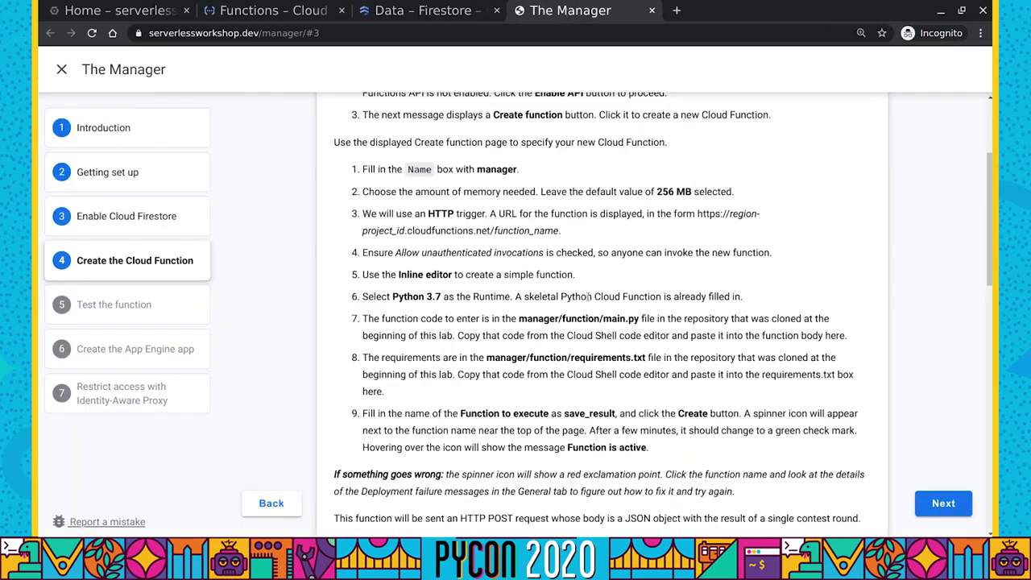
- Read through step 4 of the tutorial and advance to step 5, Test the function
{"action": "scroll", "coordinate": [568, 335], "scroll_direction": "down", "scroll_amount": 4}
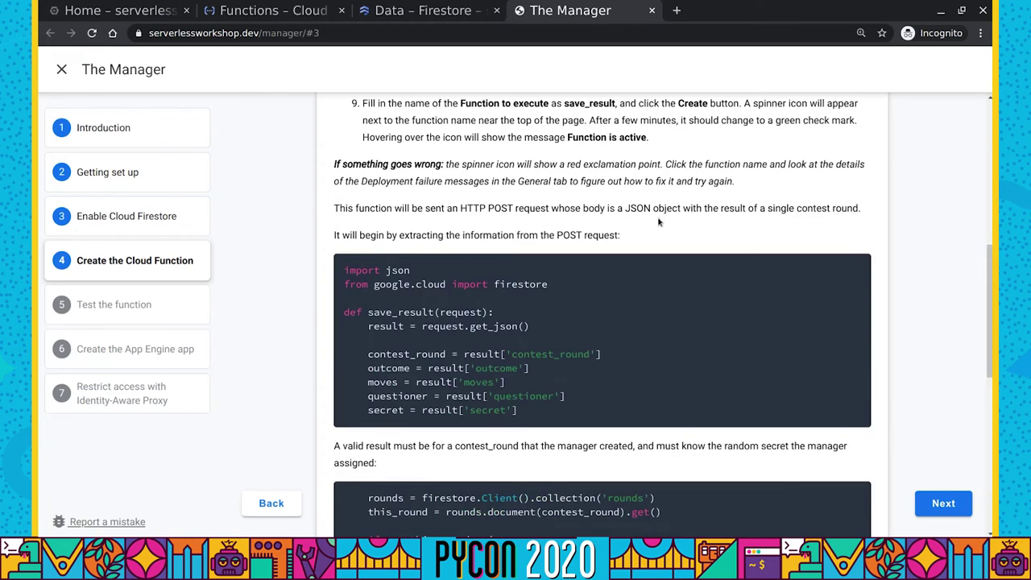
{"action": "scroll", "coordinate": [659, 222], "scroll_direction": "down", "scroll_amount": 2}
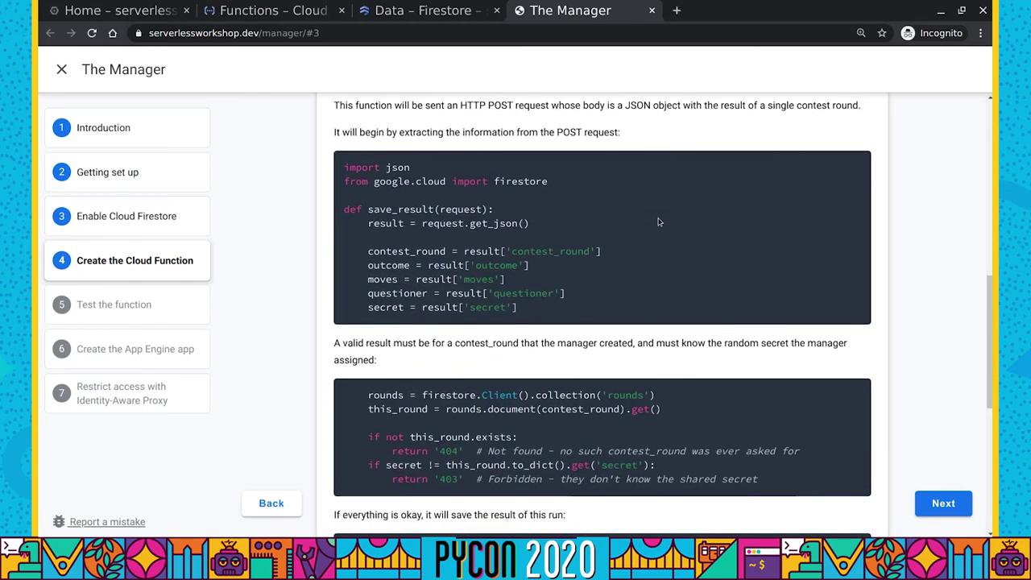
{"action": "scroll", "coordinate": [603, 214], "scroll_direction": "down", "scroll_amount": 2}
{"action": "scroll", "coordinate": [520, 207], "scroll_direction": "down", "scroll_amount": 1}
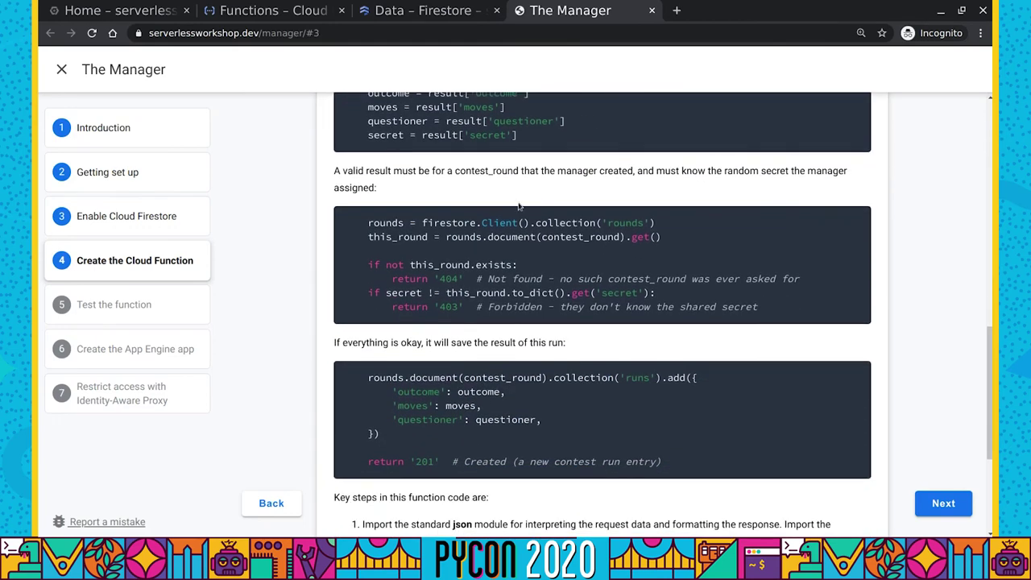
{"action": "scroll", "coordinate": [676, 328], "scroll_direction": "down", "scroll_amount": 3}
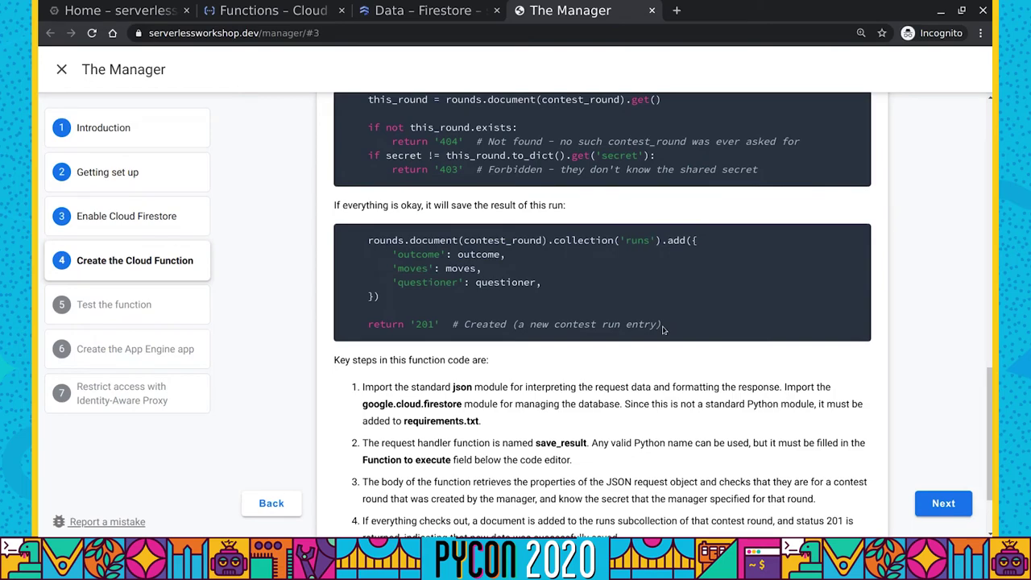
{"action": "scroll", "coordinate": [585, 347], "scroll_direction": "down", "scroll_amount": 1}
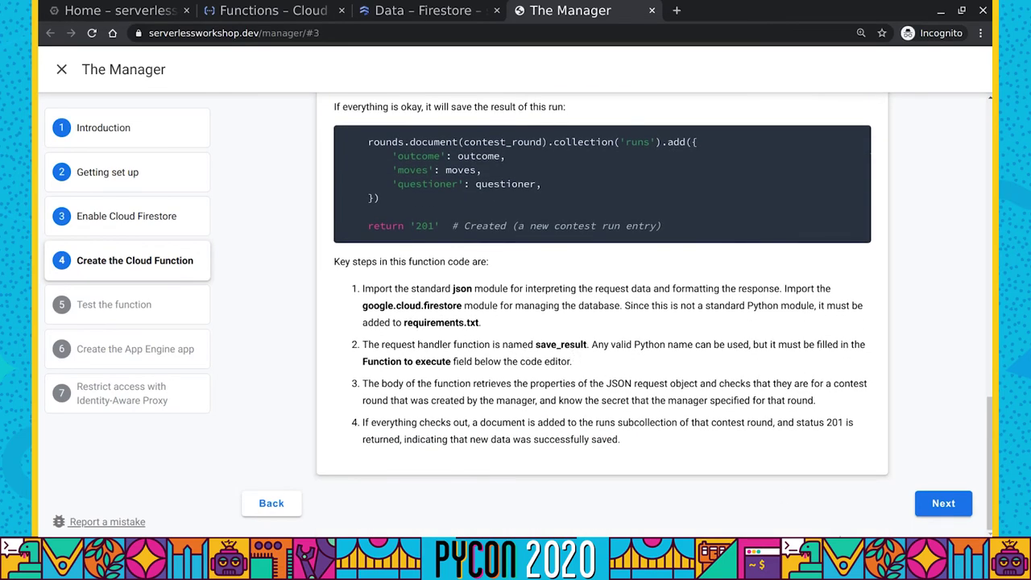
{"action": "left_click", "coordinate": [942, 503]}
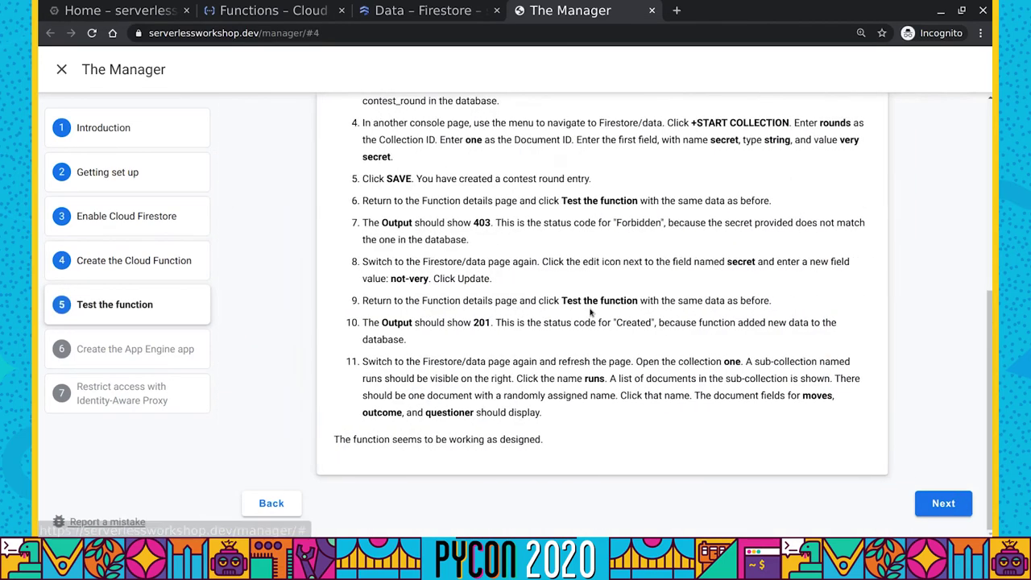
- Copy the sample JSON triggering event and go to the Cloud Functions list
{"action": "scroll", "coordinate": [596, 313], "scroll_direction": "up", "scroll_amount": 10}
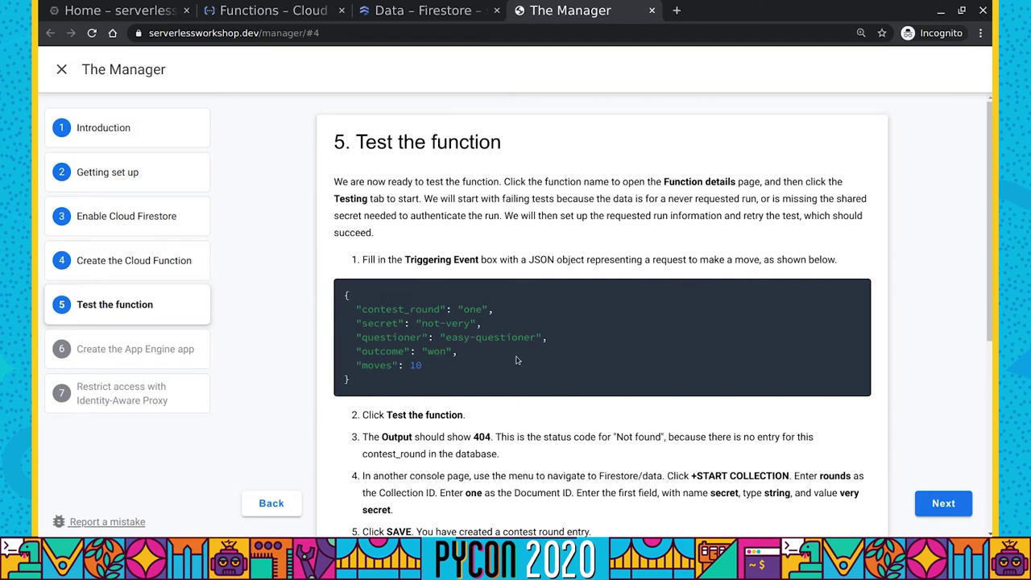
{"action": "left_click_drag", "start_coordinate": [344, 296], "coordinate": [349, 395]}
{"action": "key", "text": "ctrl+c"}
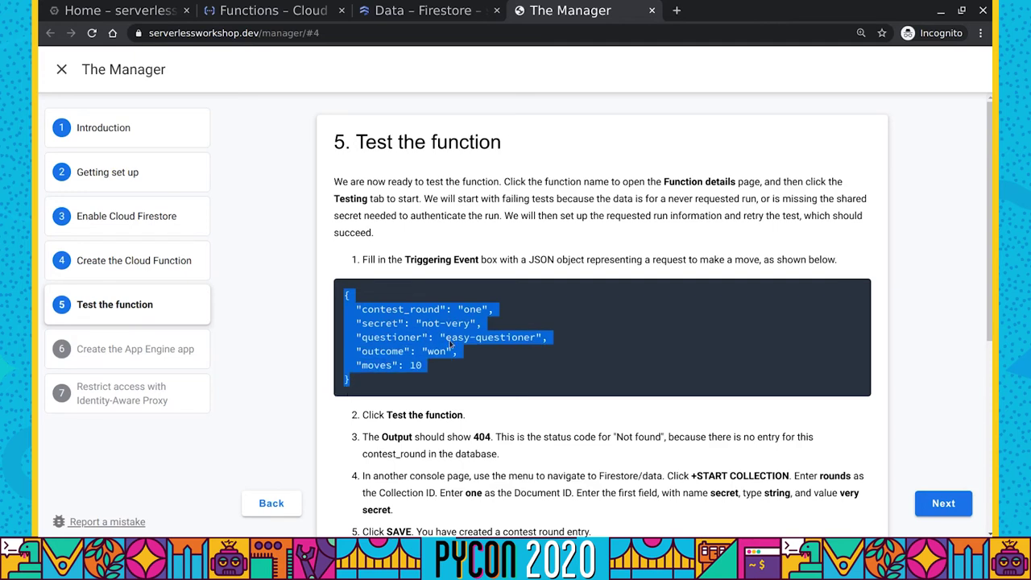
{"action": "left_click", "coordinate": [245, 11]}
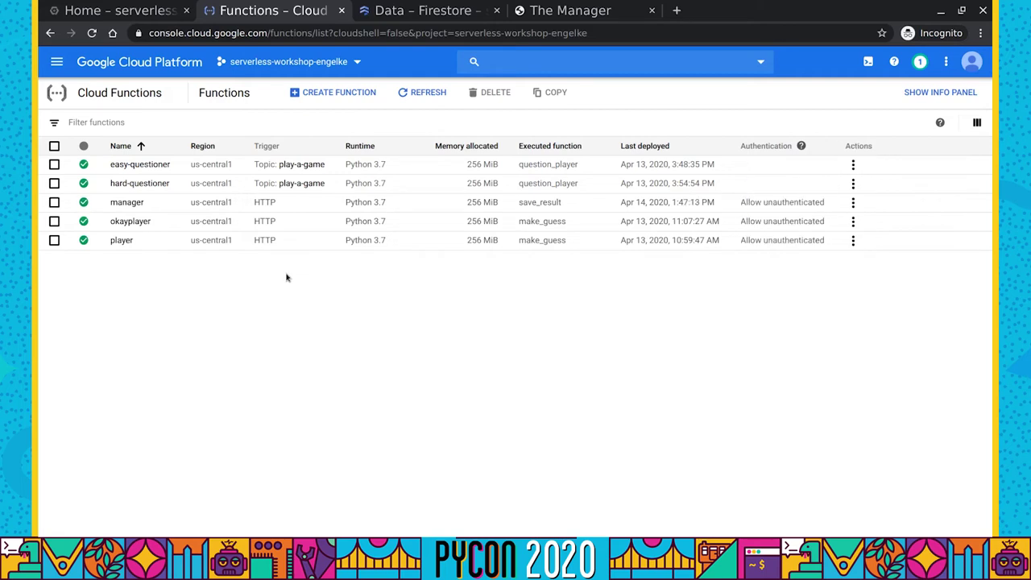
- Test the manager function with the pasted contest JSON event, getting a 404 result
{"action": "left_click", "coordinate": [119, 204]}
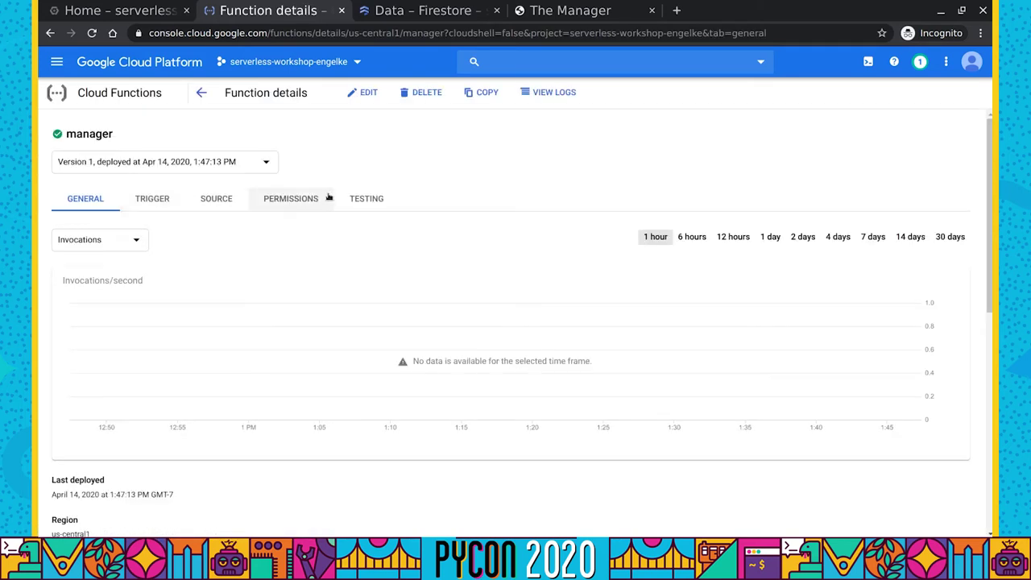
{"action": "left_click", "coordinate": [373, 204]}
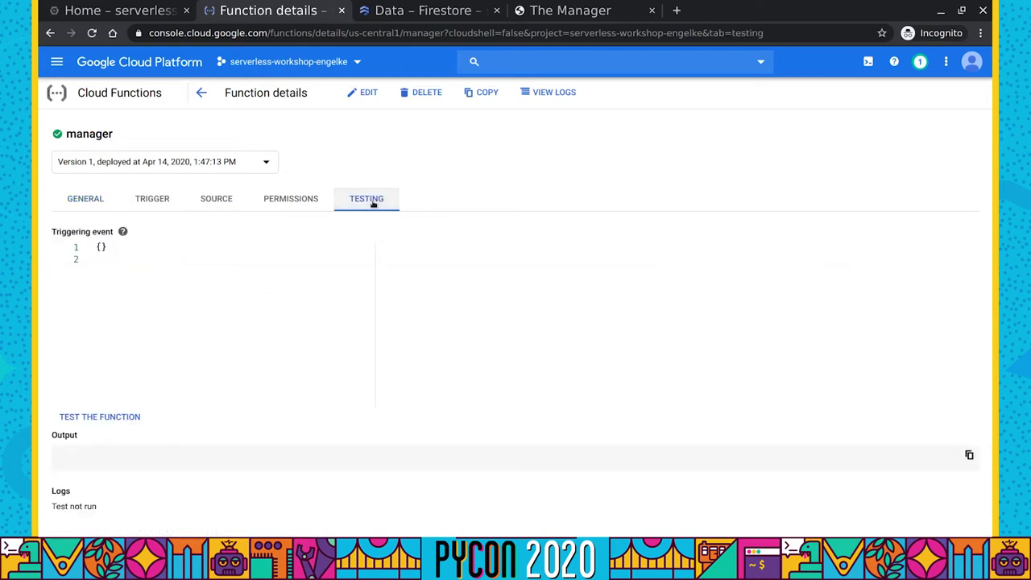
{"action": "left_click_drag", "start_coordinate": [96, 245], "coordinate": [118, 266]}
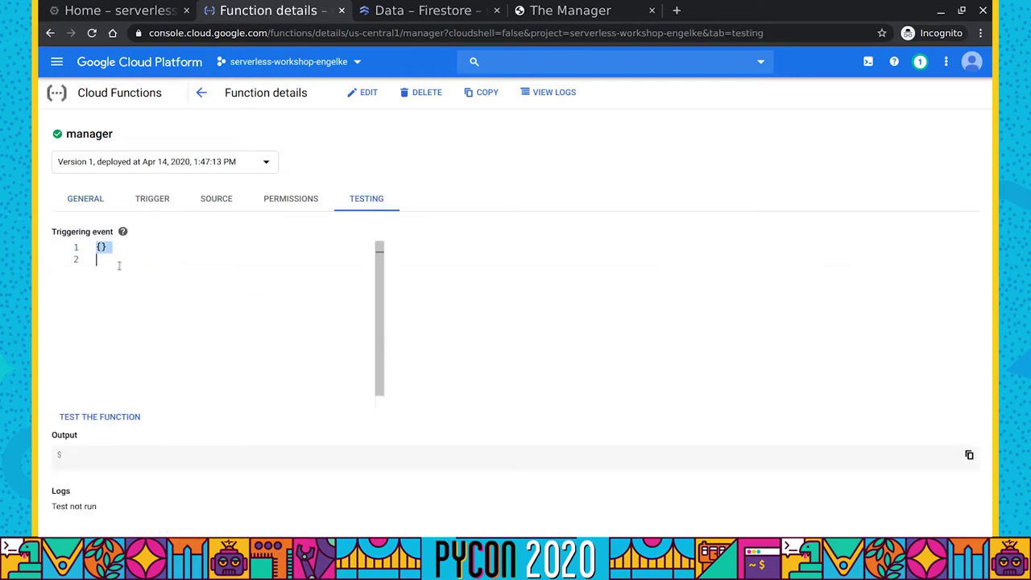
{"action": "key", "text": "BackSpace"}
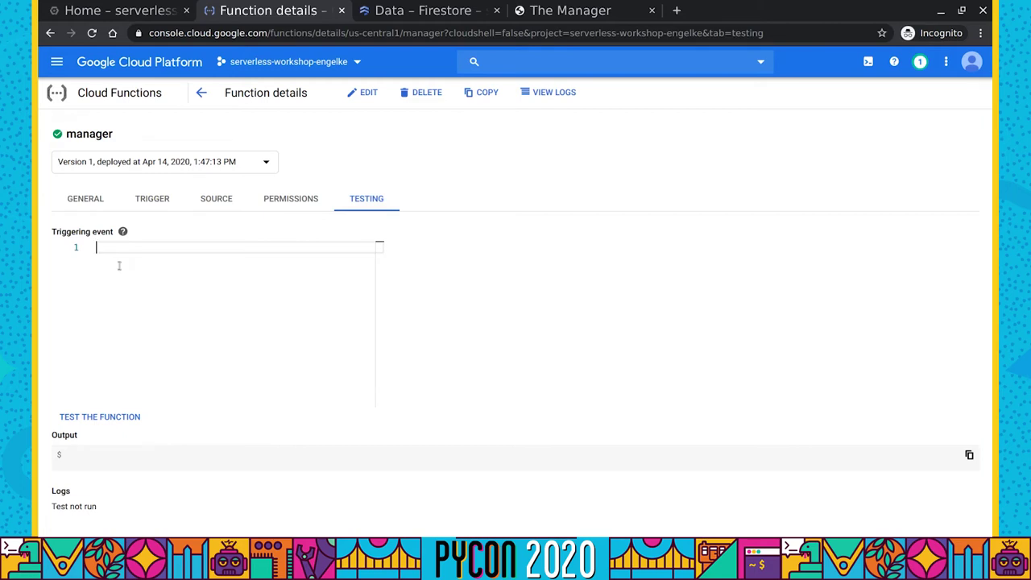
{"action": "key", "text": "ctrl+v"}
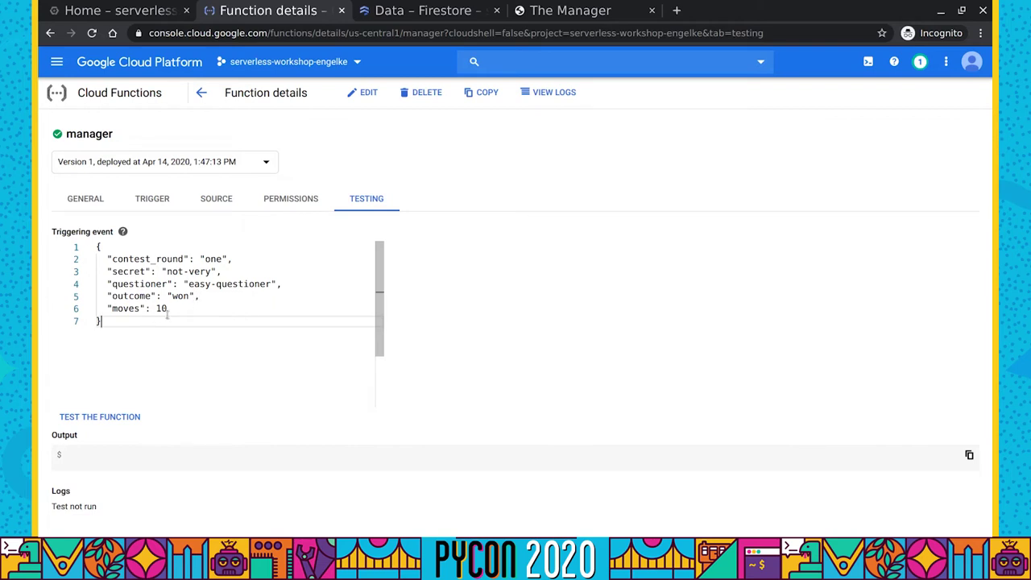
{"action": "left_click", "coordinate": [85, 416]}
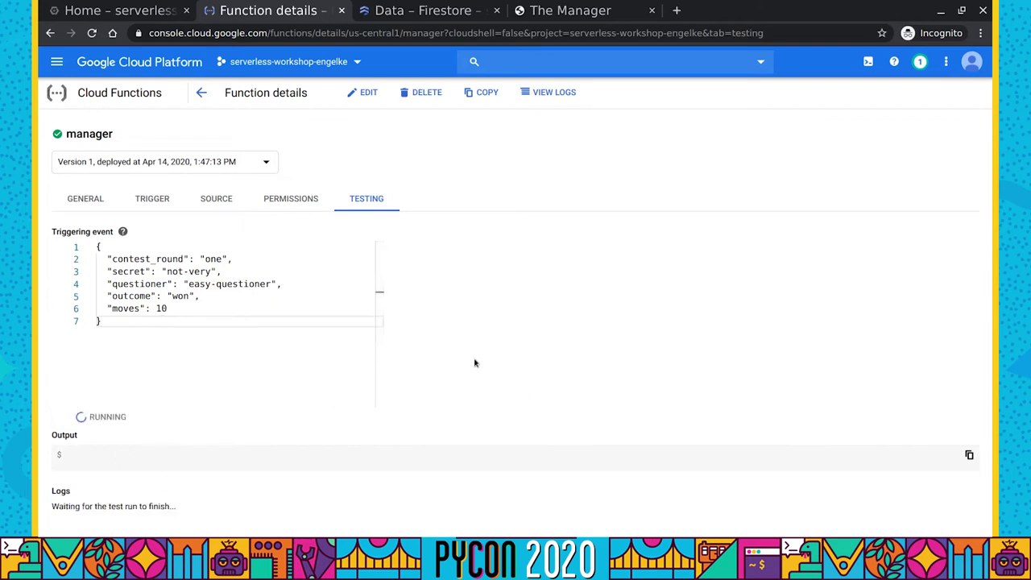
{"action": "scroll", "coordinate": [338, 370], "scroll_direction": "down", "scroll_amount": 1}
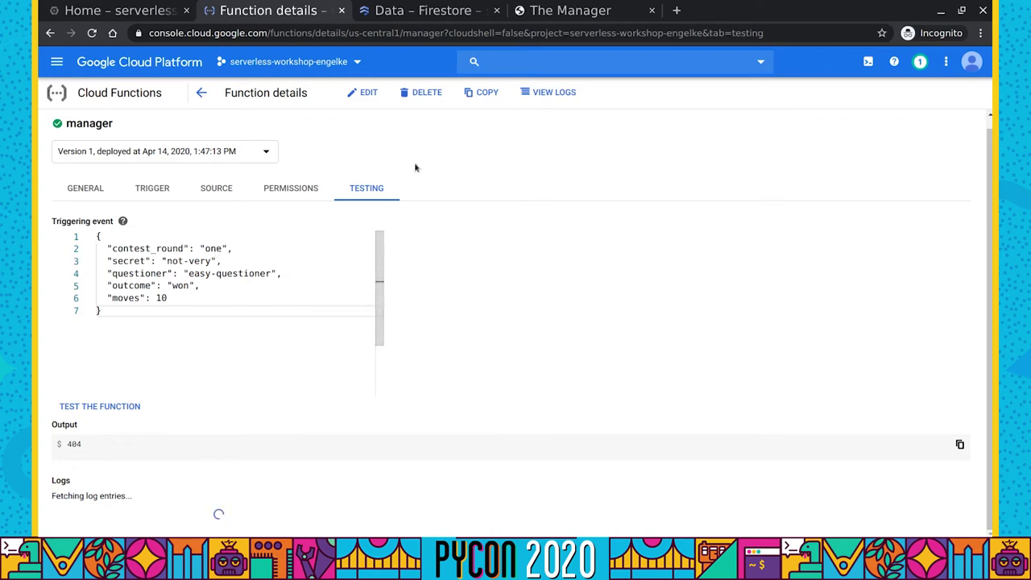
{"action": "left_click", "coordinate": [595, 11]}
- Read the remaining step 5 testing instructions, then go to the empty Firestore data page
{"action": "scroll", "coordinate": [538, 257], "scroll_direction": "down", "scroll_amount": 2}
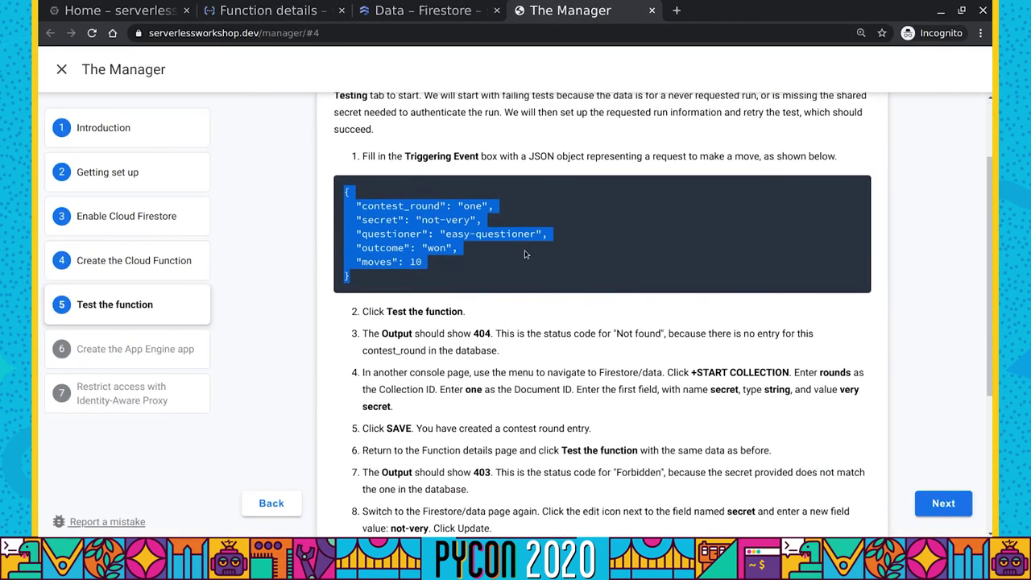
{"action": "scroll", "coordinate": [654, 288], "scroll_direction": "down", "scroll_amount": 2}
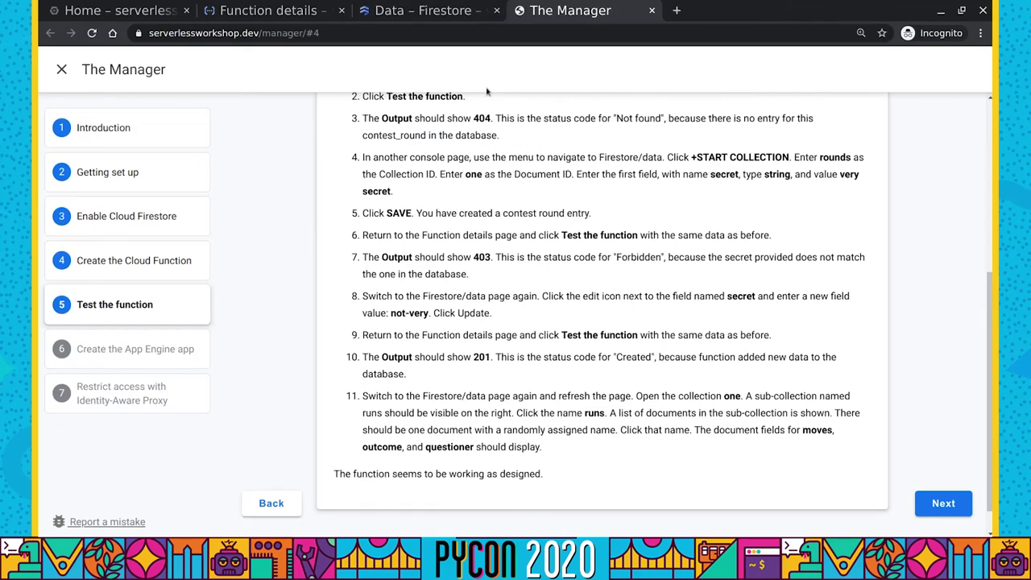
{"action": "left_click", "coordinate": [425, 15]}
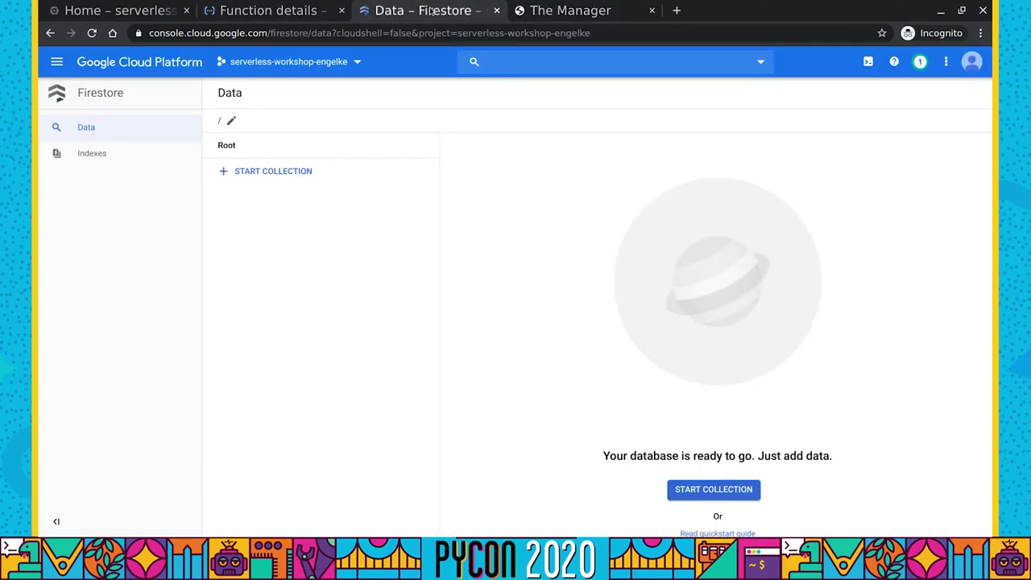
{"action": "left_click", "coordinate": [285, 173]}
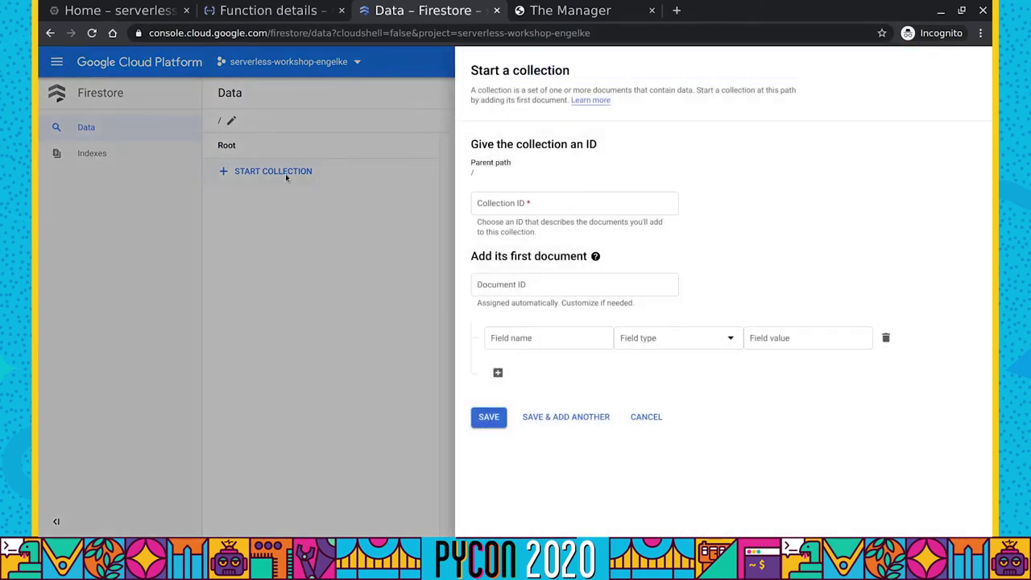
{"action": "left_click", "coordinate": [528, 204]}
{"action": "type", "text": "rou"}
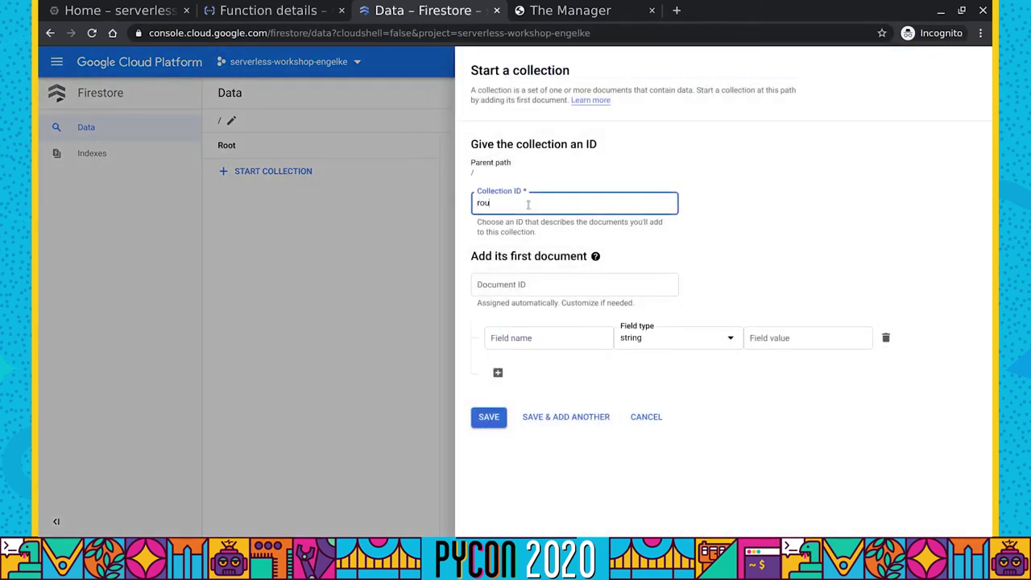
{"action": "type", "text": "nds"}
{"action": "left_click", "coordinate": [524, 287]}
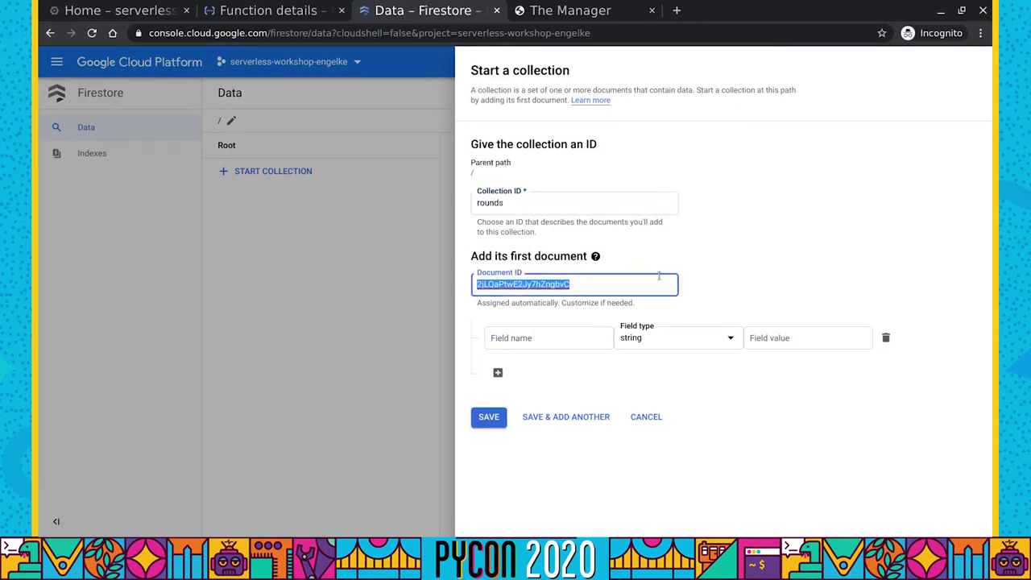
{"action": "type", "text": "one"}
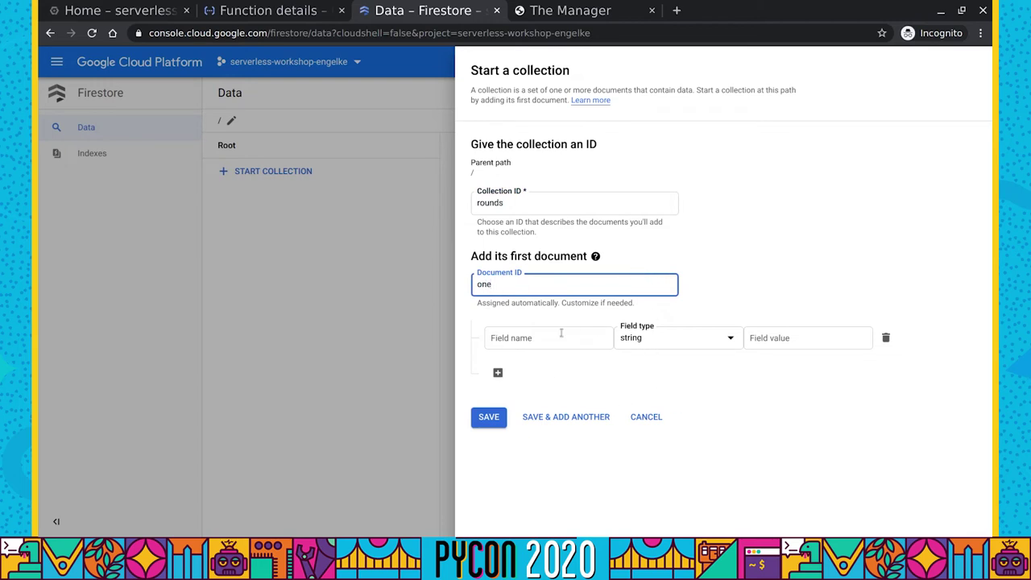
{"action": "left_click", "coordinate": [531, 337]}
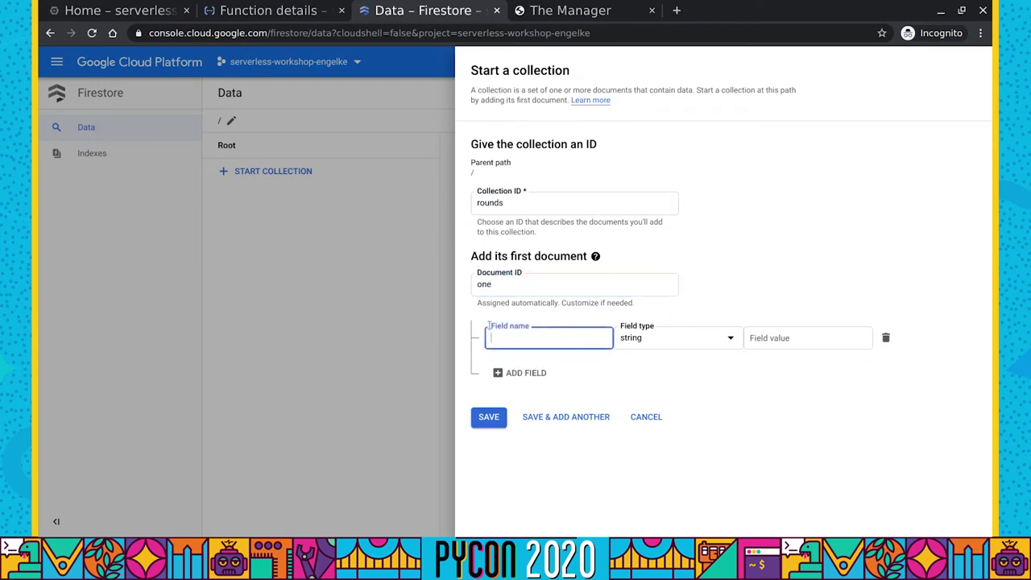
{"action": "key", "text": "Tab"}
{"action": "key", "text": "Tab"}
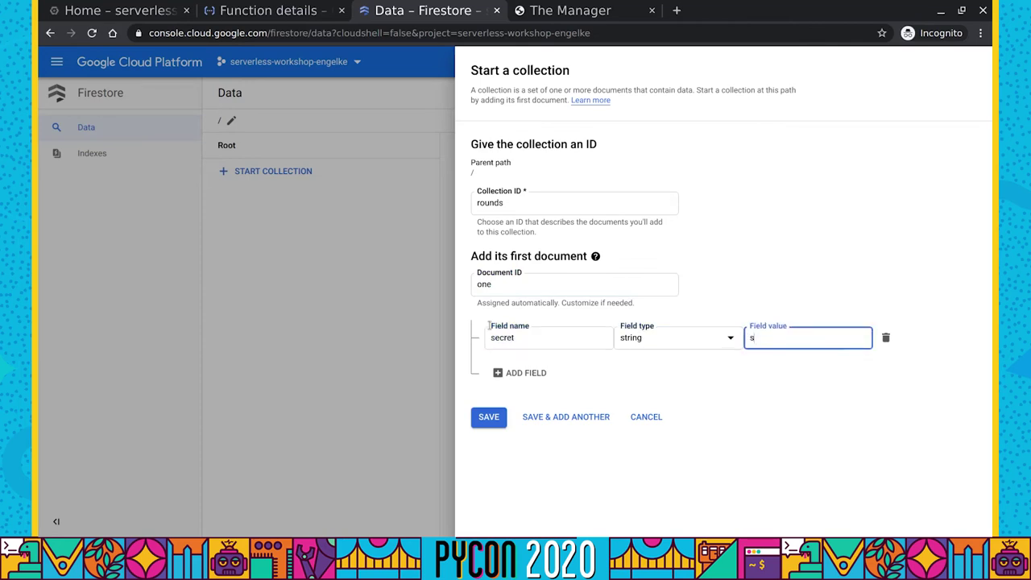
{"action": "left_click", "coordinate": [600, 11]}
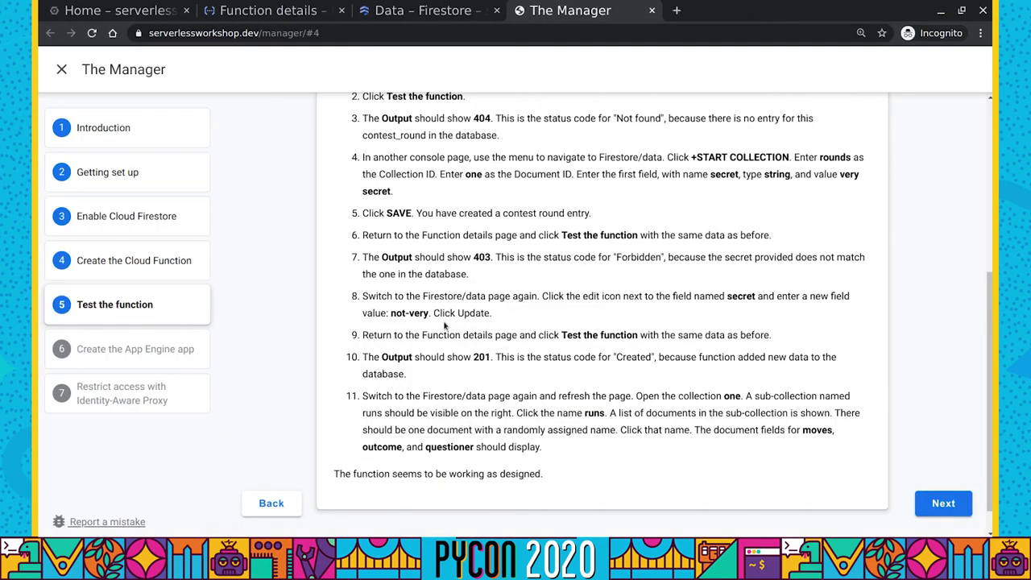
- Save the rounds collection and return to the manager function's testing page
{"action": "left_click", "coordinate": [411, 15]}
{"action": "left_click", "coordinate": [488, 417]}
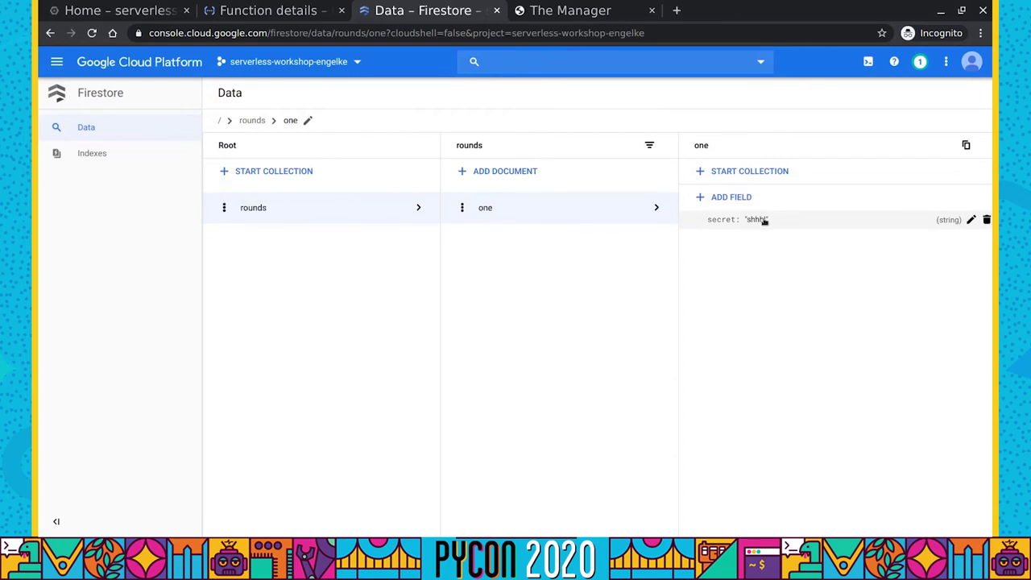
{"action": "left_click", "coordinate": [278, 9]}
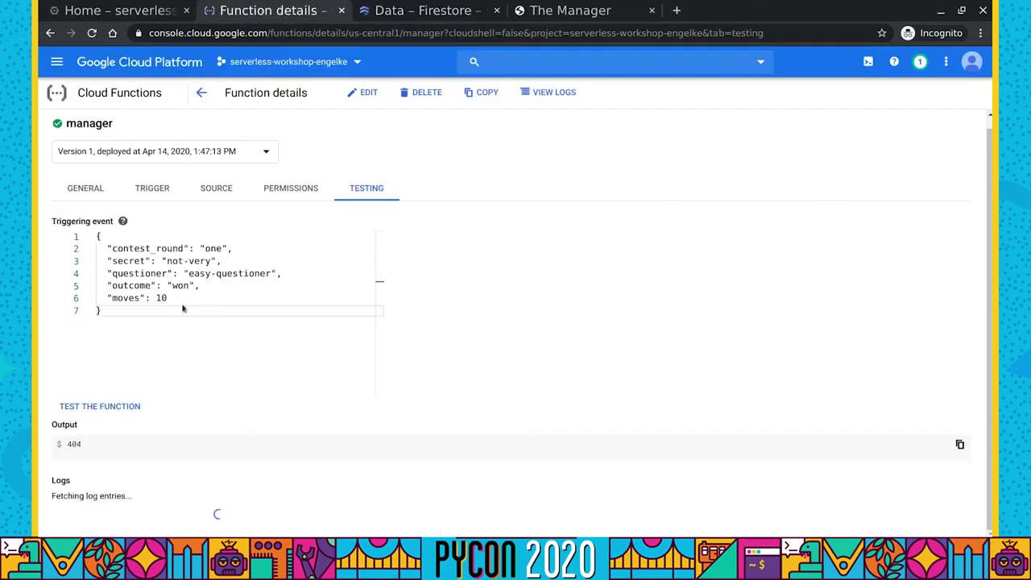
- Rerun the manager function test, which returns 403, and check the secret stored in Firestore
{"action": "left_click", "coordinate": [110, 408]}
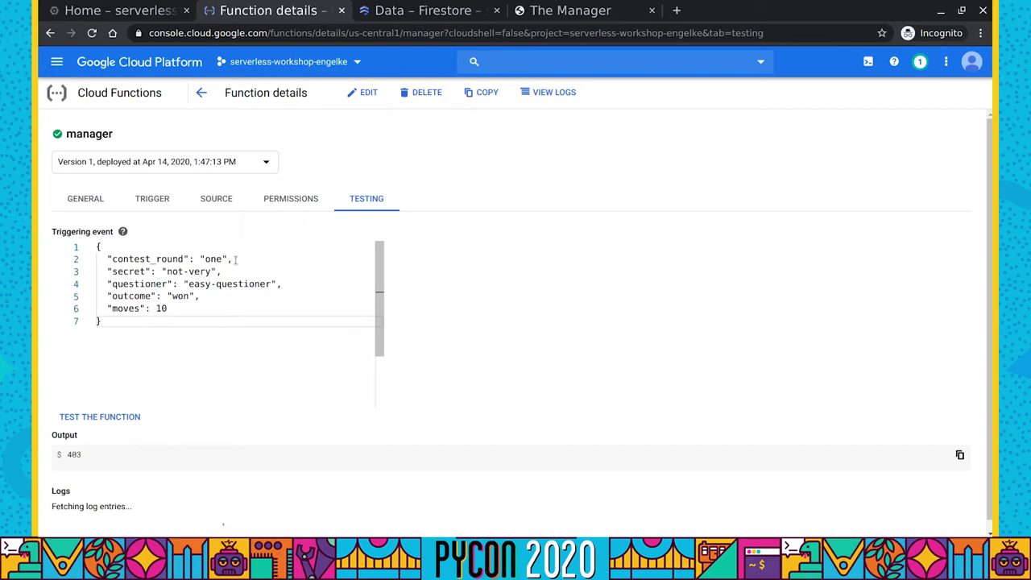
{"action": "left_click", "coordinate": [441, 12]}
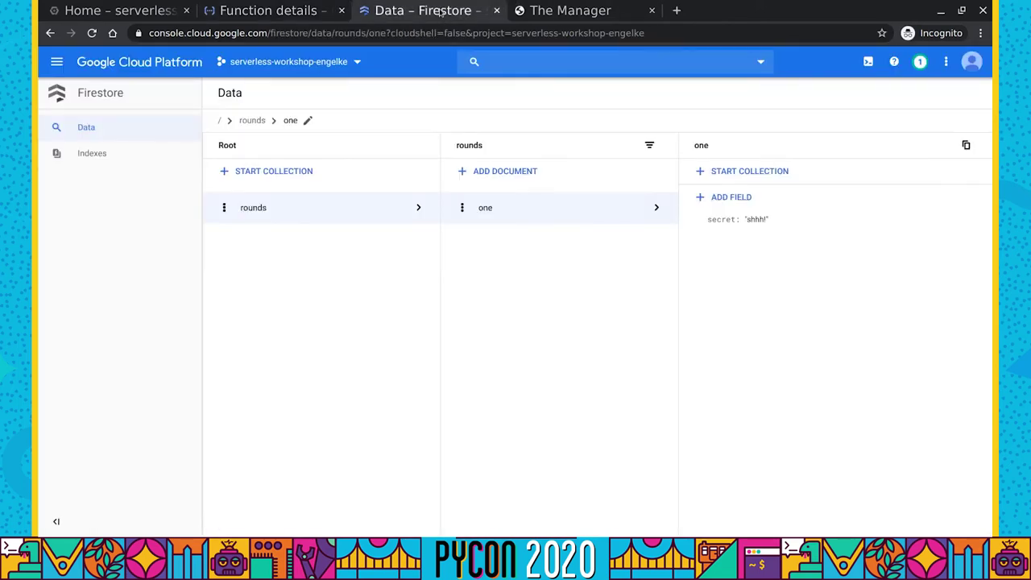
{"action": "left_click", "coordinate": [266, 10]}
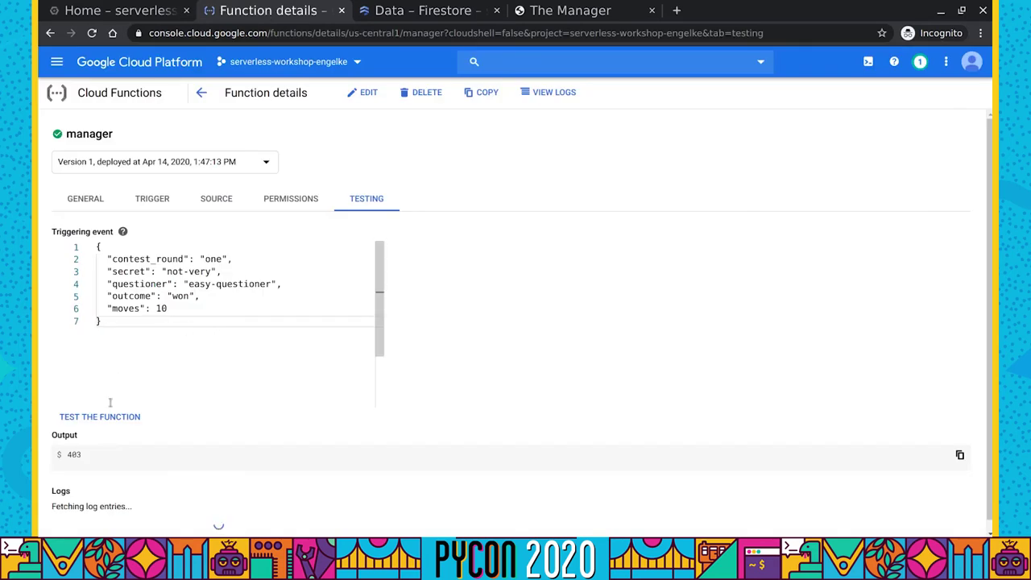
{"action": "double_click", "coordinate": [185, 273]}
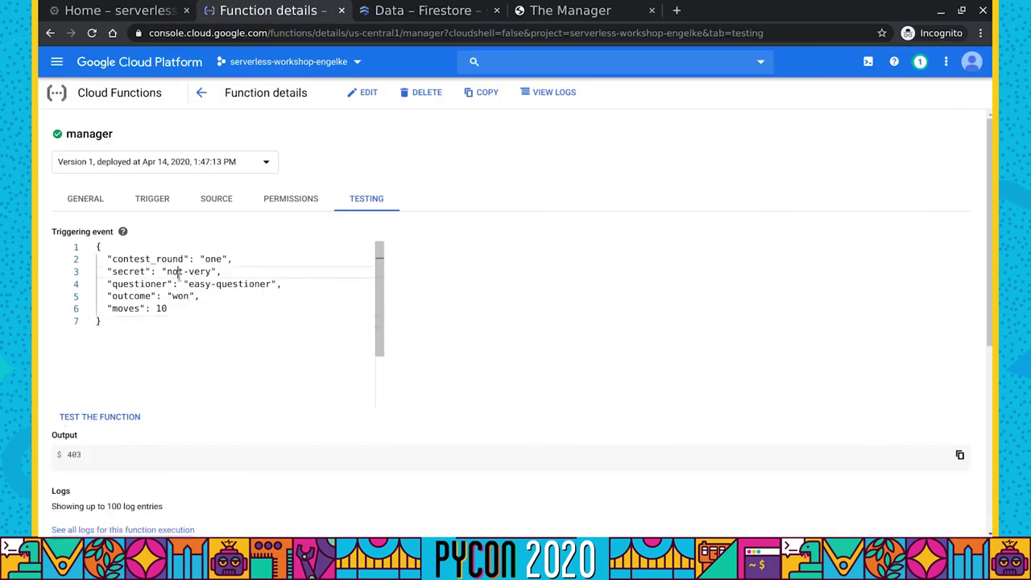
{"action": "left_click_drag", "start_coordinate": [185, 273], "coordinate": [212, 272]}
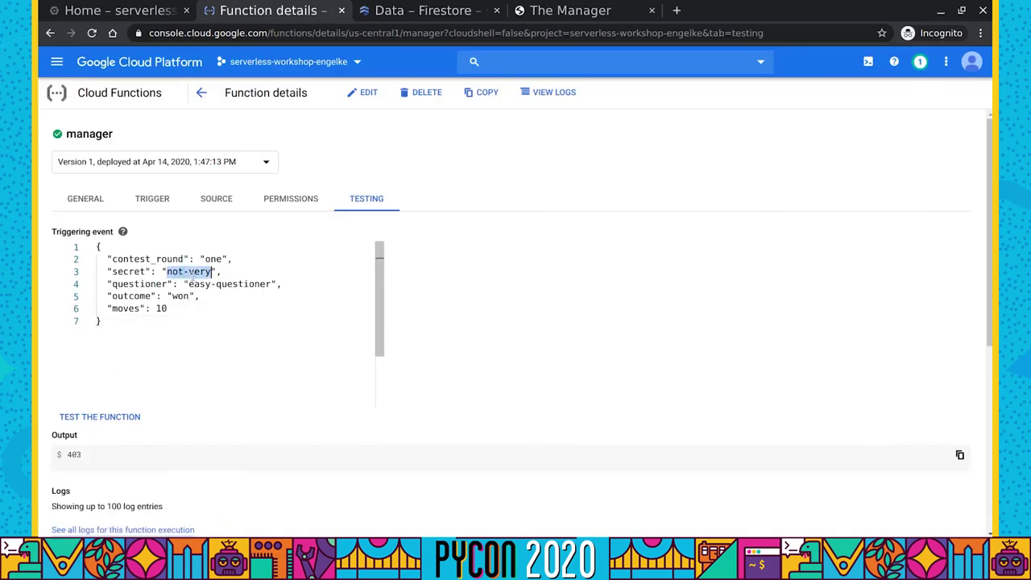
{"action": "type", "text": "shhh"}
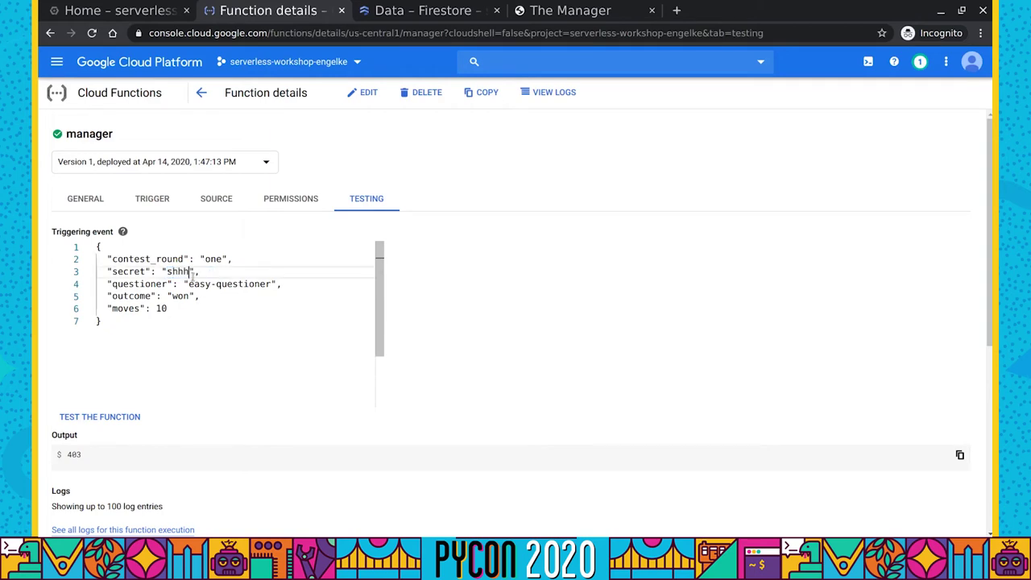
{"action": "type", "text": "!"}
{"action": "left_click", "coordinate": [108, 415]}
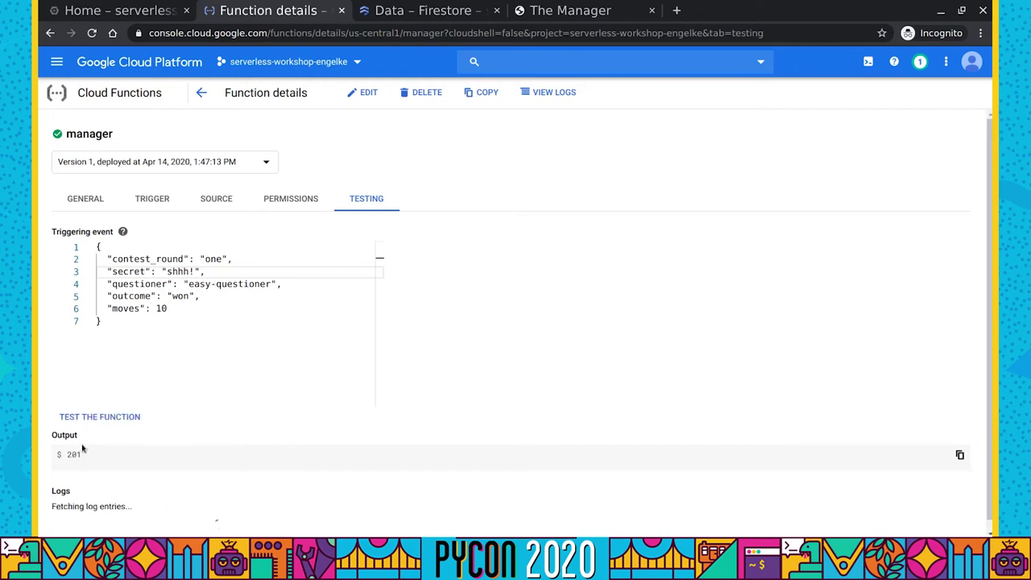
{"action": "left_click", "coordinate": [428, 14]}
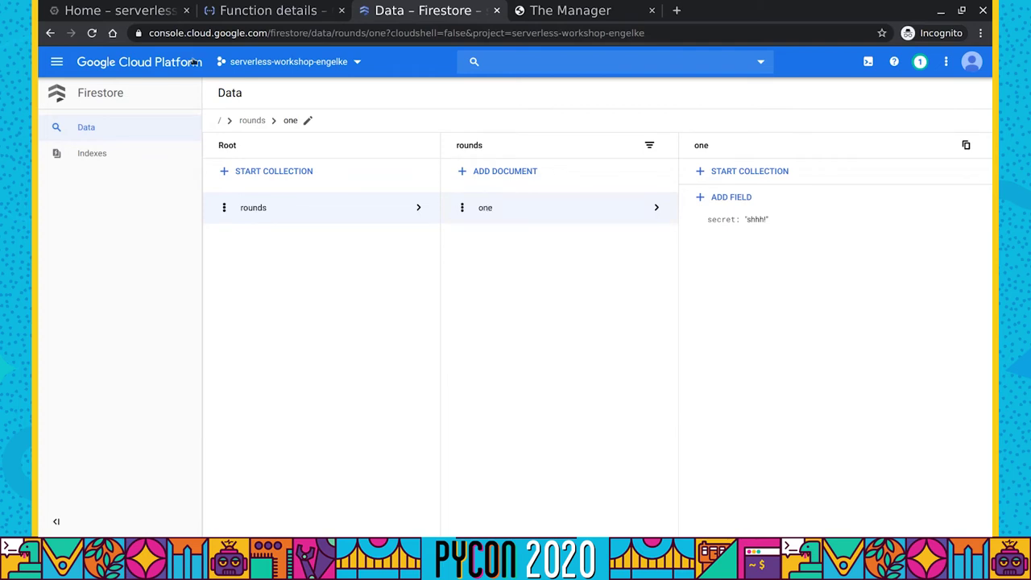
- Reload Firestore and open the new runs document under round one, showing moves 10 and outcome won
{"action": "left_click", "coordinate": [92, 34]}
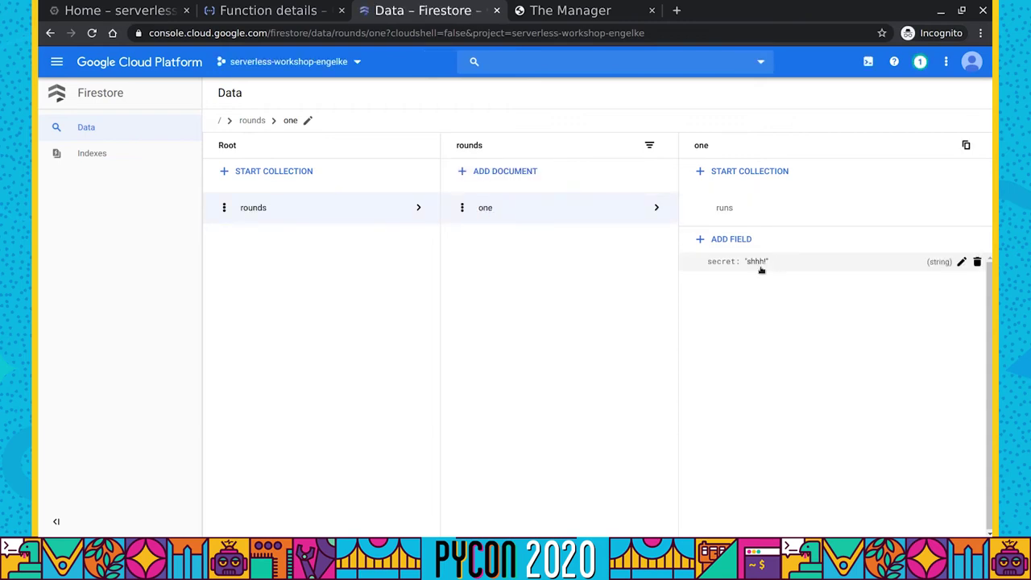
{"action": "left_click", "coordinate": [730, 209]}
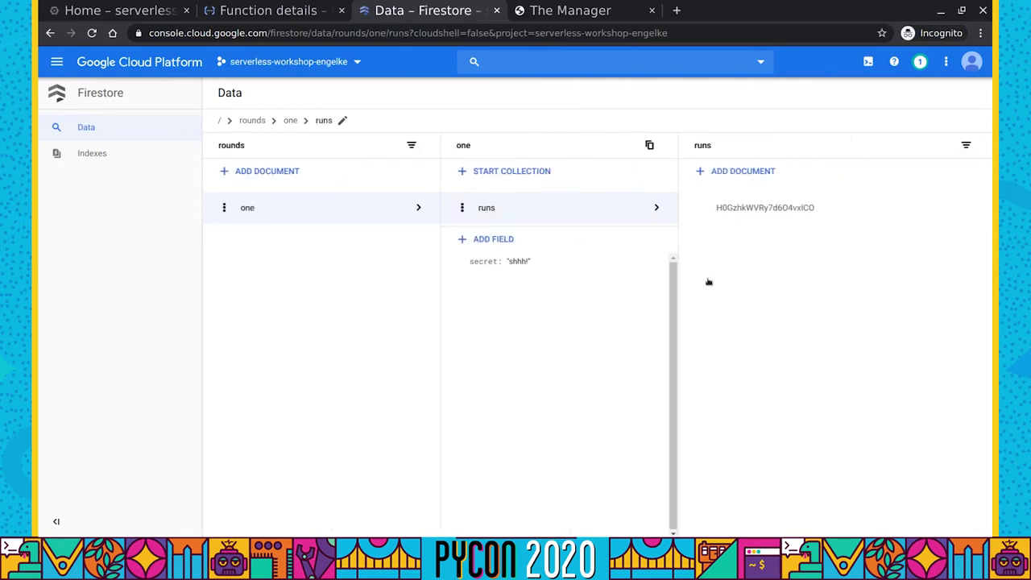
{"action": "left_click", "coordinate": [762, 209]}
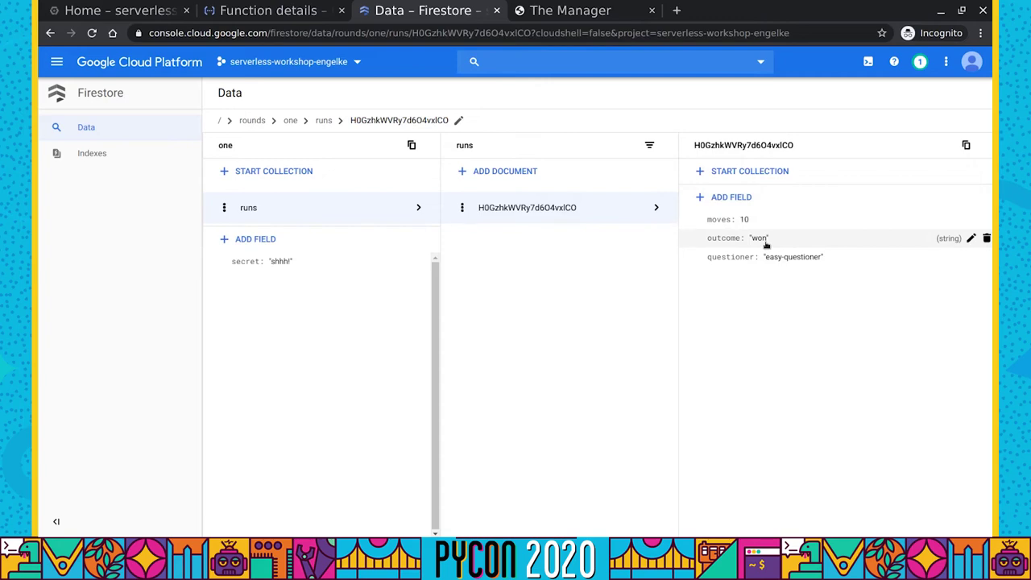
{"action": "left_click", "coordinate": [567, 10]}
{"action": "scroll", "coordinate": [598, 329], "scroll_direction": "down", "scroll_amount": 1}
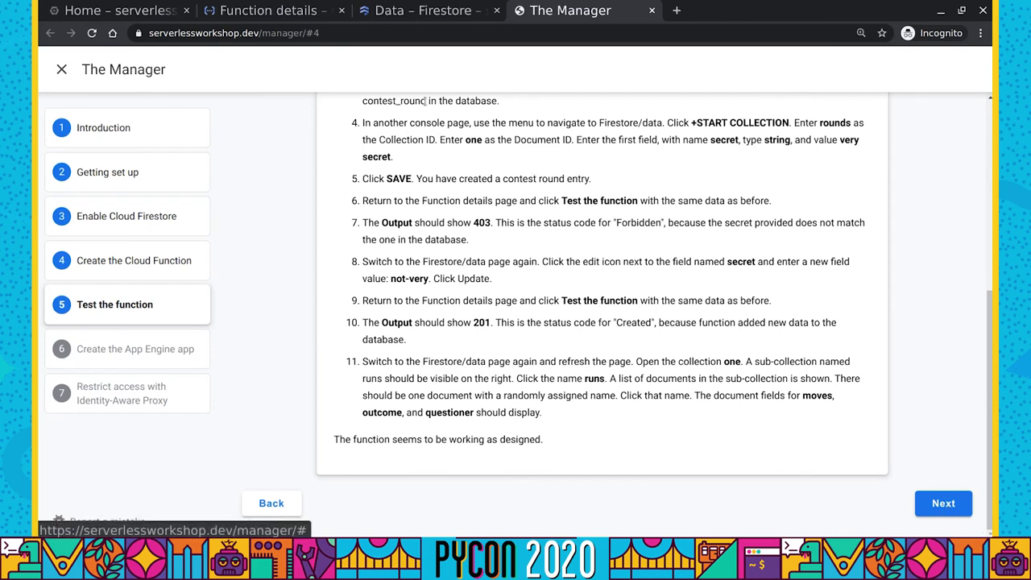
- Delete the test document 'one' from the Firestore rounds collection
{"action": "left_click", "coordinate": [385, 11]}
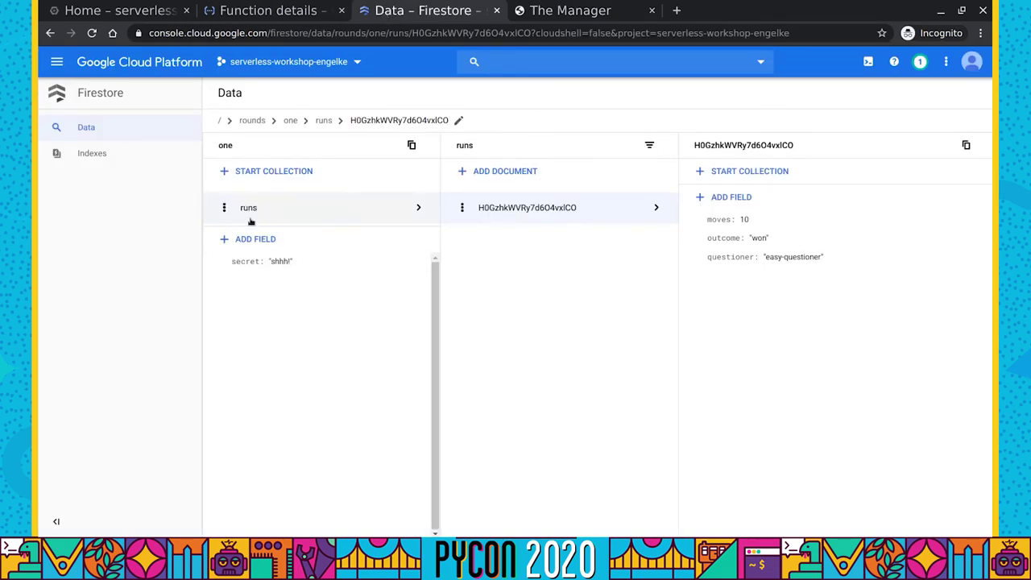
{"action": "left_click", "coordinate": [250, 208]}
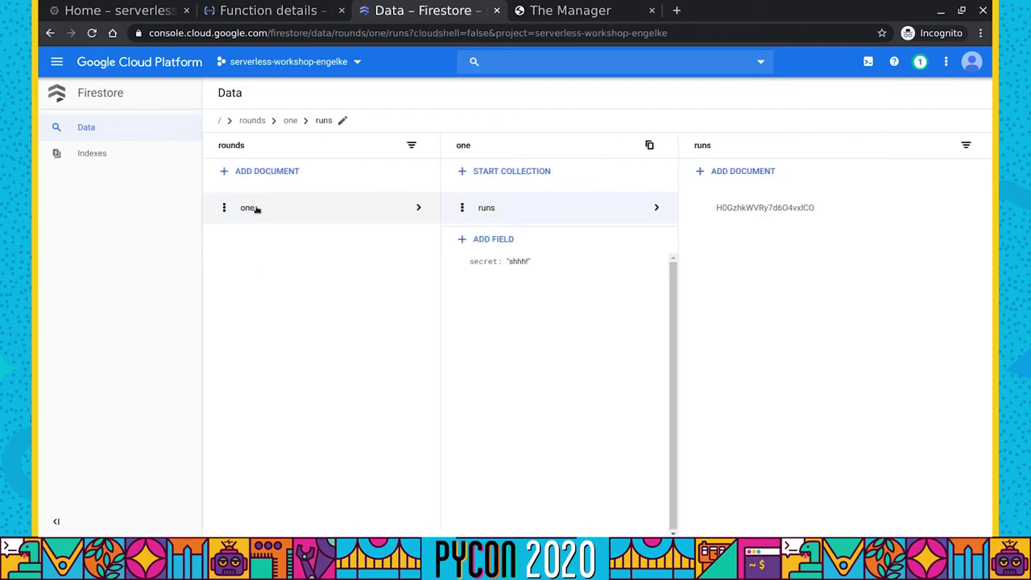
{"action": "left_click", "coordinate": [224, 207]}
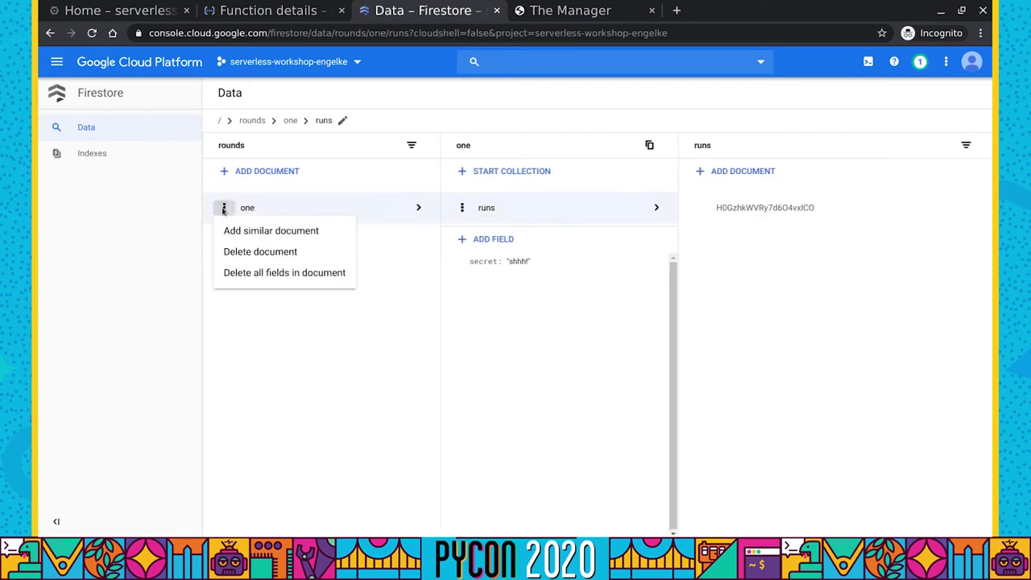
{"action": "left_click", "coordinate": [252, 254]}
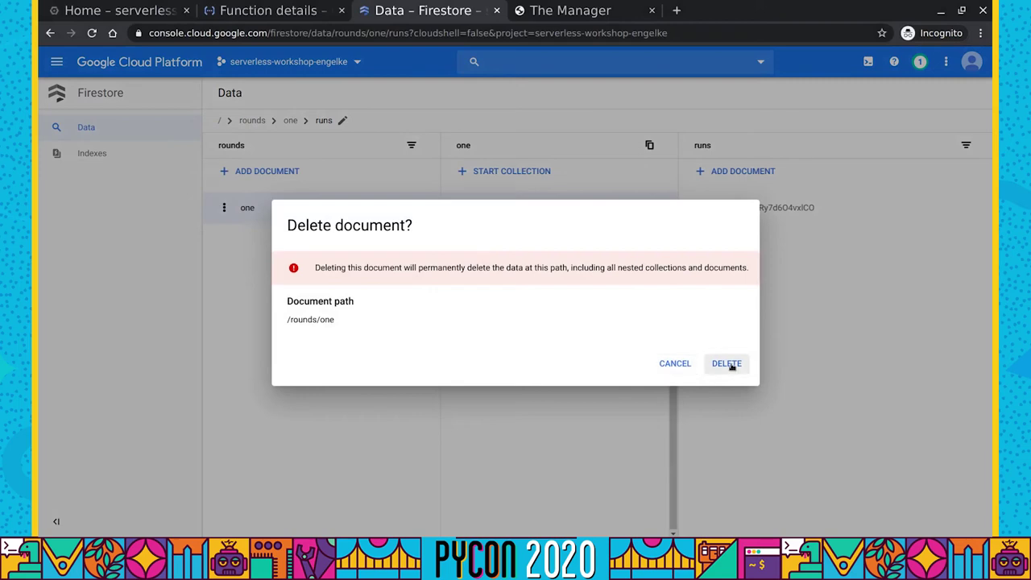
{"action": "key", "text": "Return"}
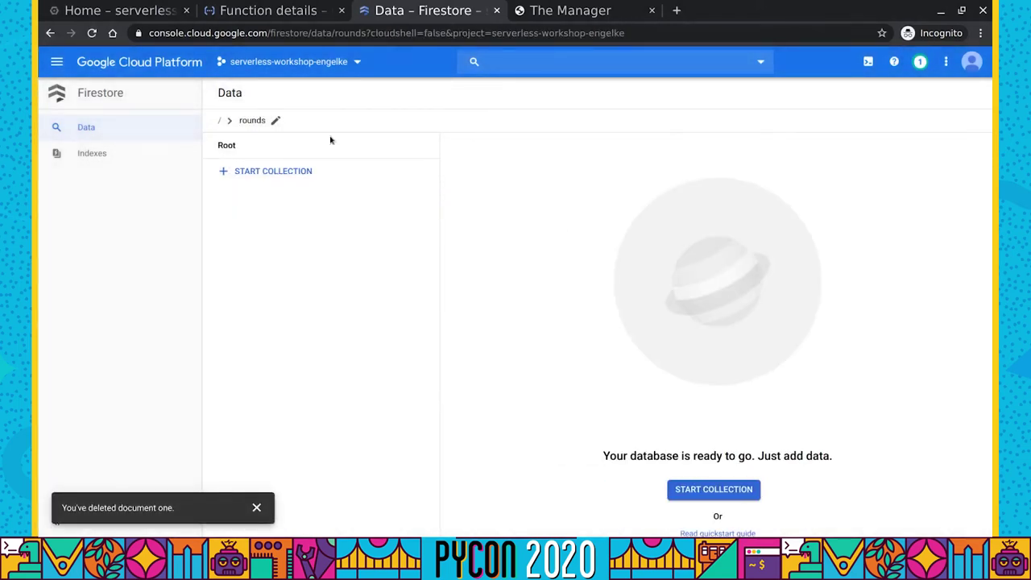
{"action": "left_click", "coordinate": [564, 12]}
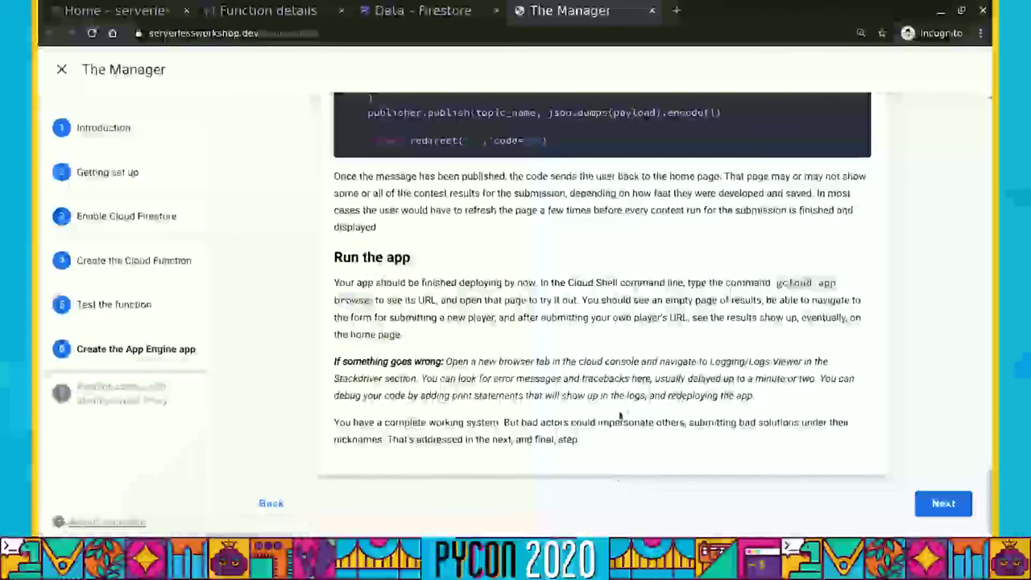
- Read step 6's Create the App Engine app instructions, then return to the 'Home – serverless' console tab
{"action": "scroll", "coordinate": [618, 415], "scroll_direction": "up", "scroll_amount": 8}
{"action": "scroll", "coordinate": [627, 406], "scroll_direction": "up", "scroll_amount": 3}
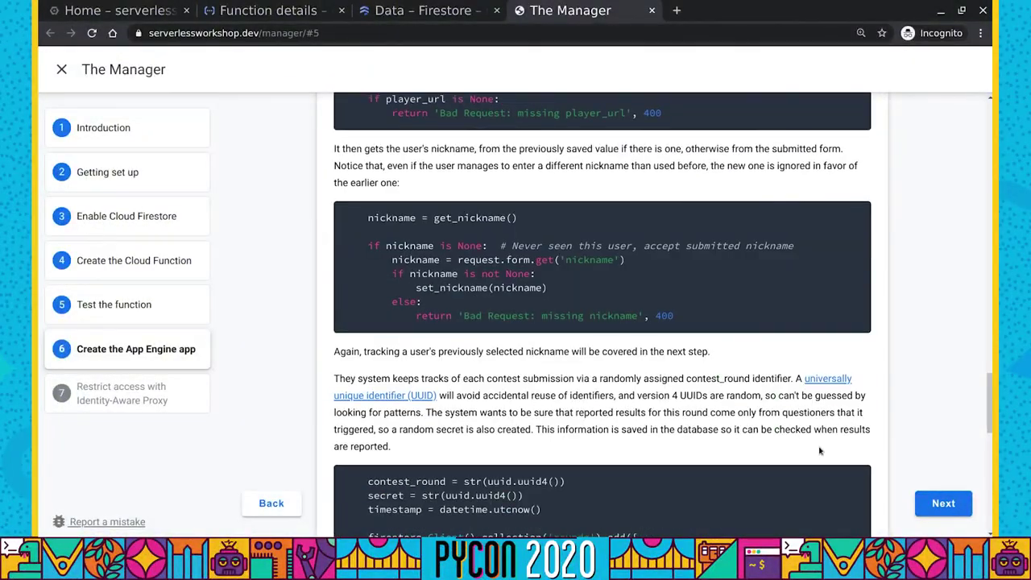
{"action": "left_click_drag", "start_coordinate": [989, 402], "coordinate": [987, 116]}
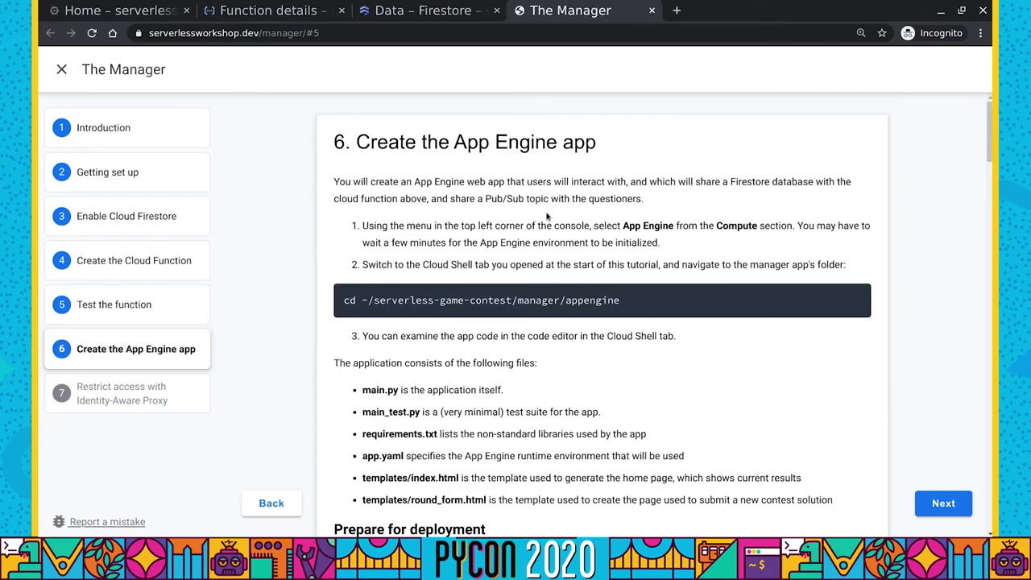
{"action": "left_click", "coordinate": [94, 10]}
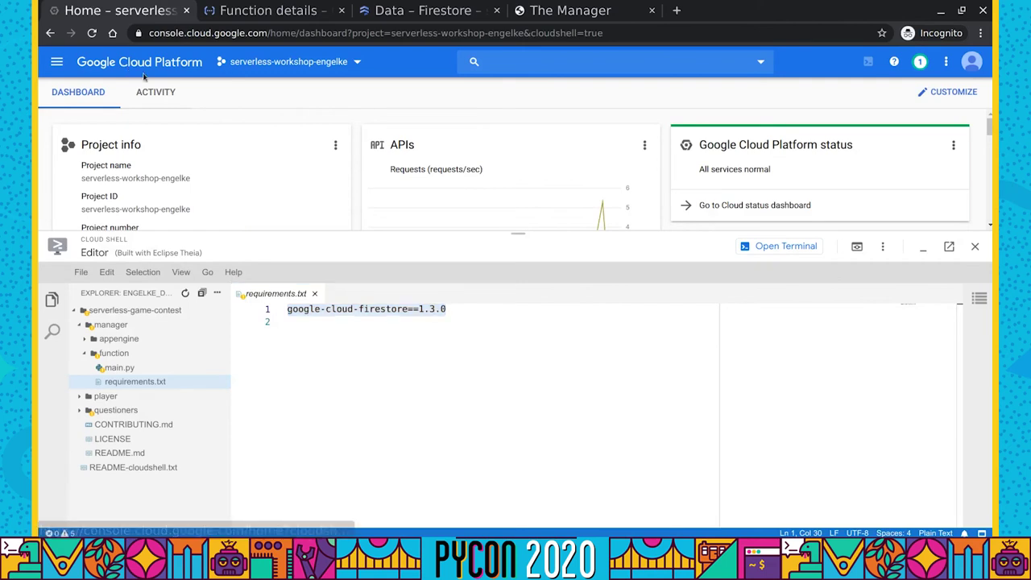
- Open Compute > App Engine in a new console tab to confirm the application exists
{"action": "middle_click", "coordinate": [143, 73]}
{"action": "key", "text": "ctrl+Tab"}
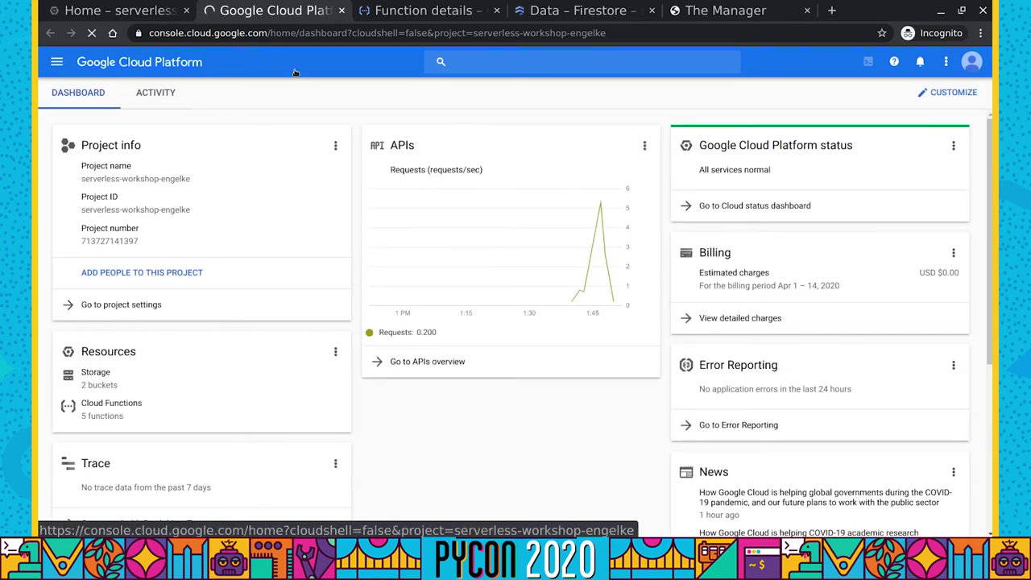
{"action": "left_click", "coordinate": [57, 62]}
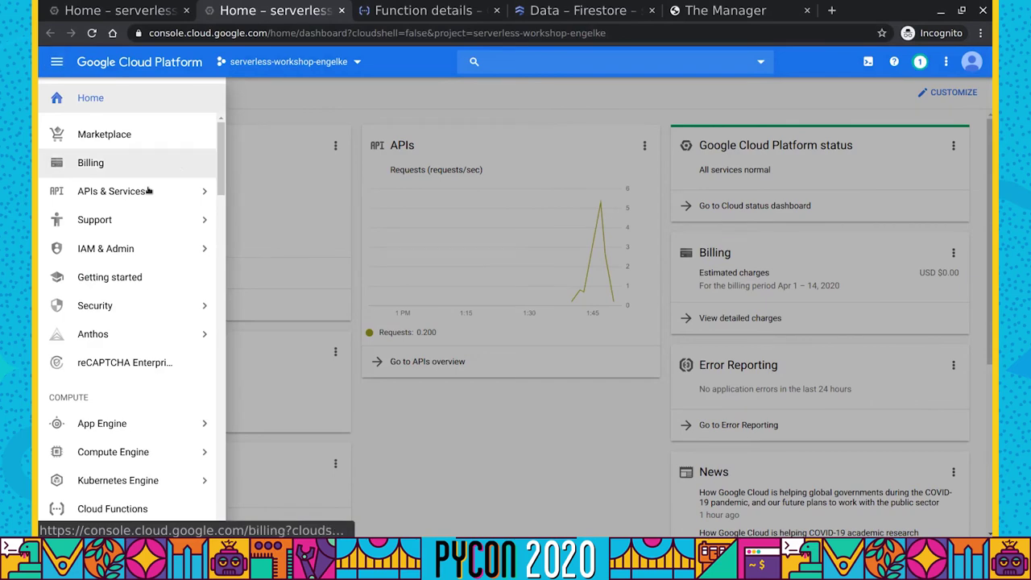
{"action": "left_click", "coordinate": [104, 425]}
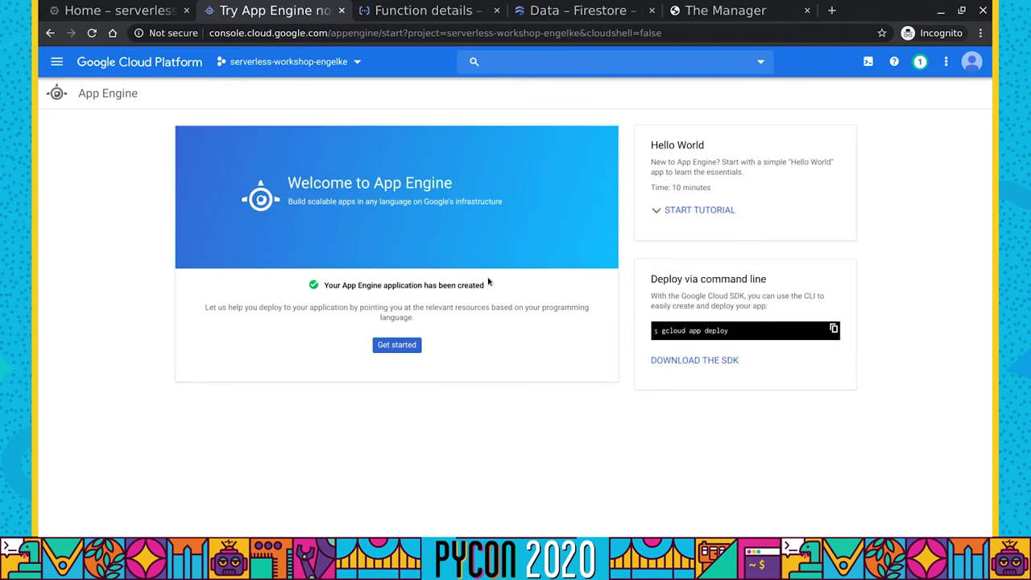
{"action": "left_click", "coordinate": [748, 10]}
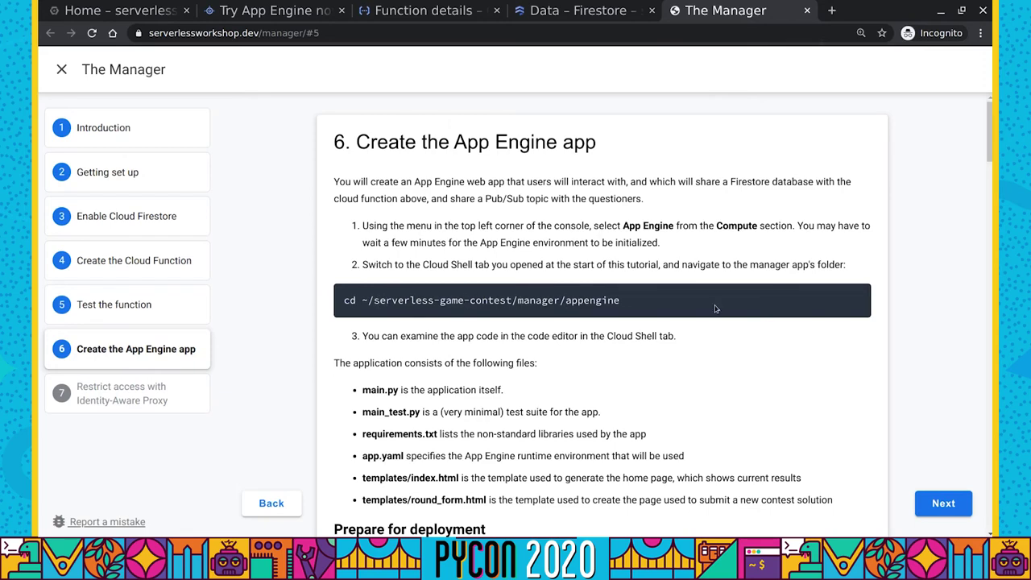
- Close requirements.txt, open manager/appengine/main.py and scroll to the RESULT_URL placeholder line
{"action": "scroll", "coordinate": [711, 309], "scroll_direction": "down", "scroll_amount": 2}
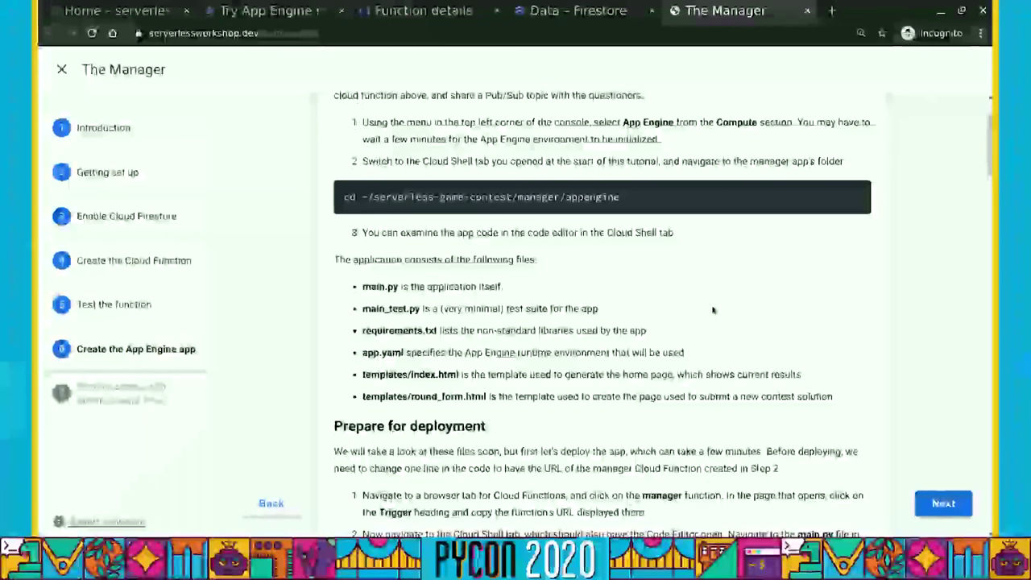
{"action": "left_click", "coordinate": [95, 9]}
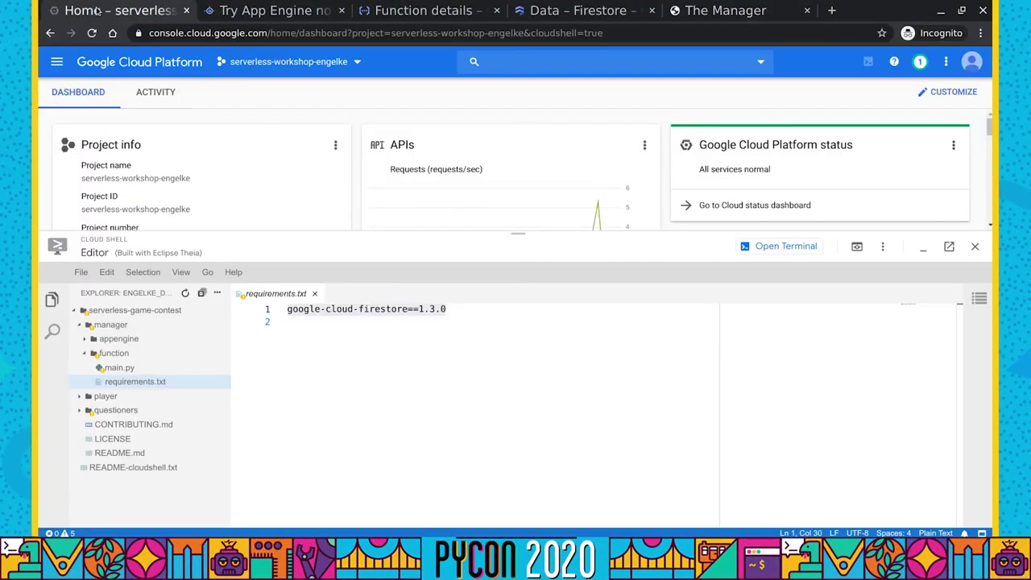
{"action": "left_click", "coordinate": [118, 339]}
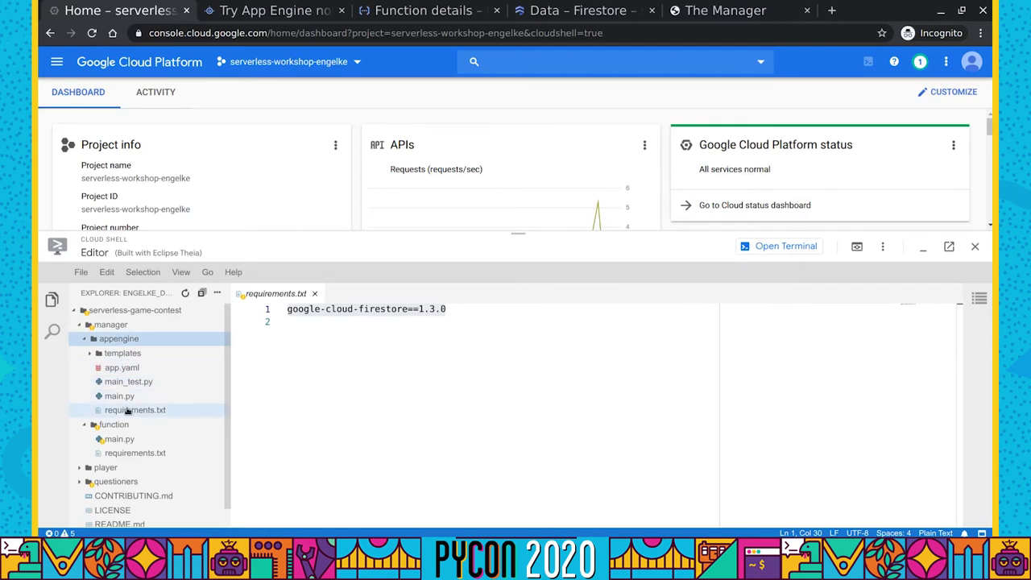
{"action": "left_click", "coordinate": [314, 293]}
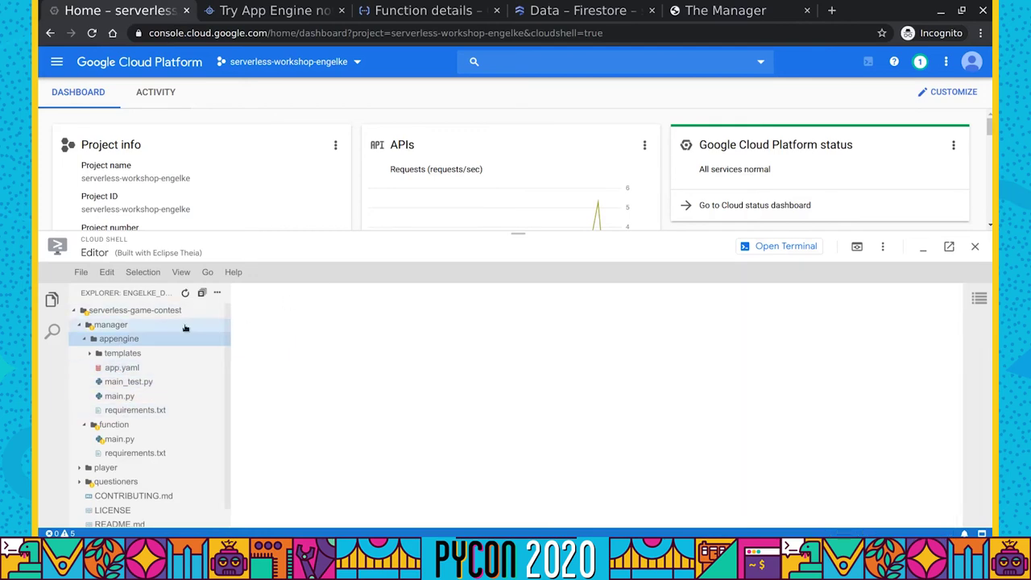
{"action": "left_click", "coordinate": [121, 396]}
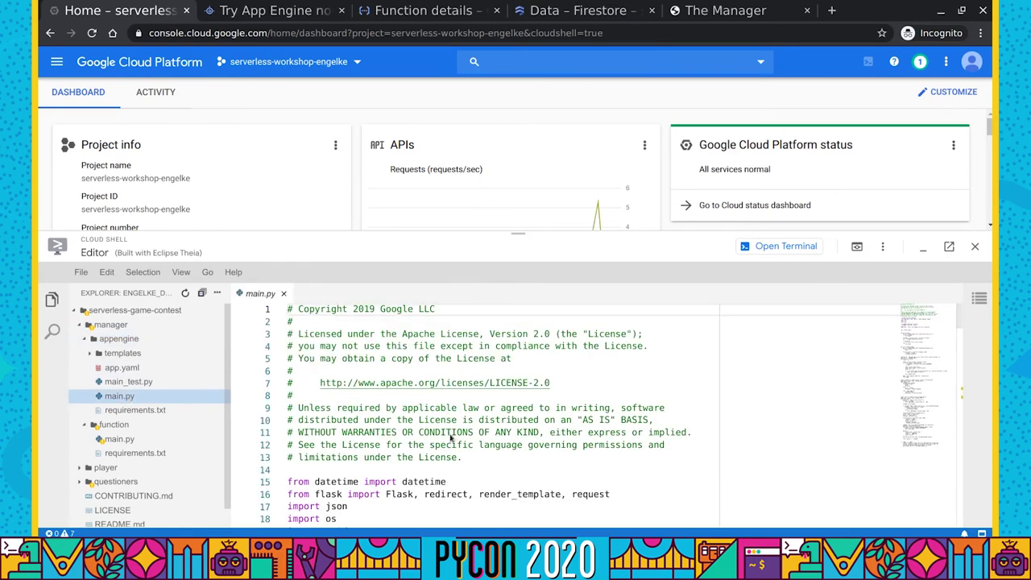
{"action": "scroll", "coordinate": [657, 416], "scroll_direction": "down", "scroll_amount": 2}
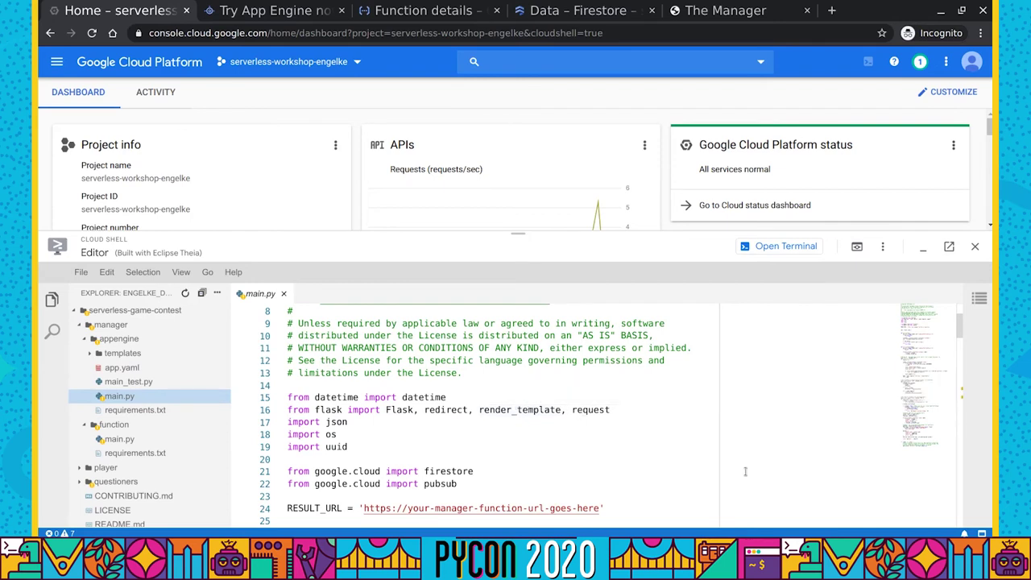
{"action": "scroll", "coordinate": [745, 471], "scroll_direction": "down", "scroll_amount": 2}
{"action": "scroll", "coordinate": [702, 433], "scroll_direction": "down", "scroll_amount": 2}
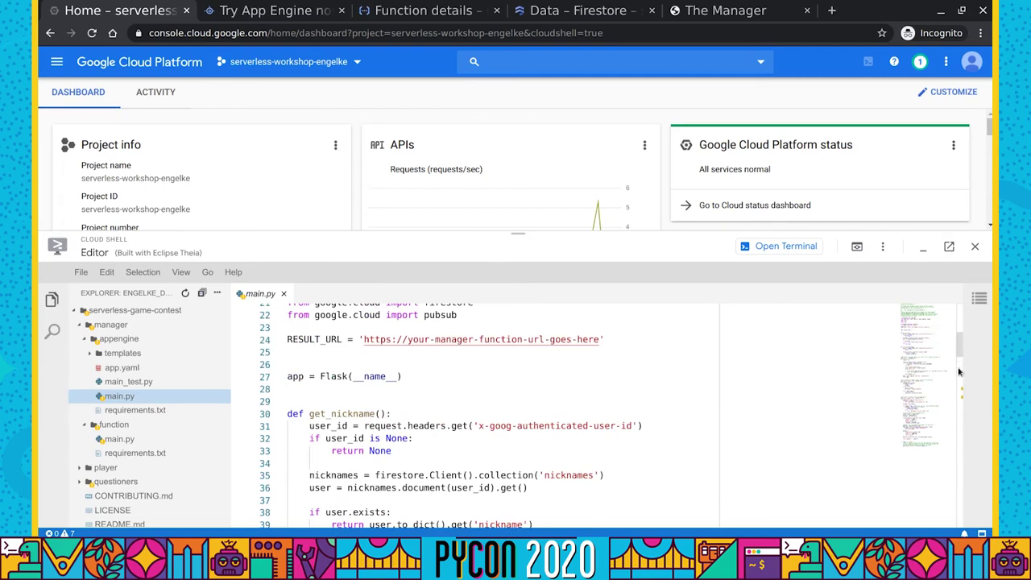
{"action": "left_click", "coordinate": [959, 473]}
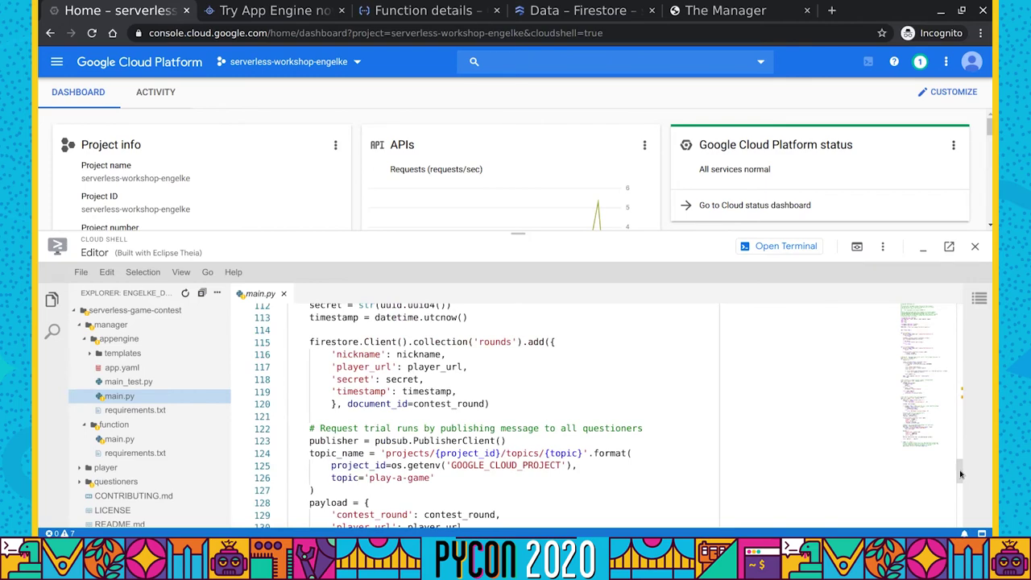
{"action": "scroll", "coordinate": [466, 449], "scroll_direction": "down", "scroll_amount": 1}
{"action": "scroll", "coordinate": [465, 449], "scroll_direction": "down", "scroll_amount": 4}
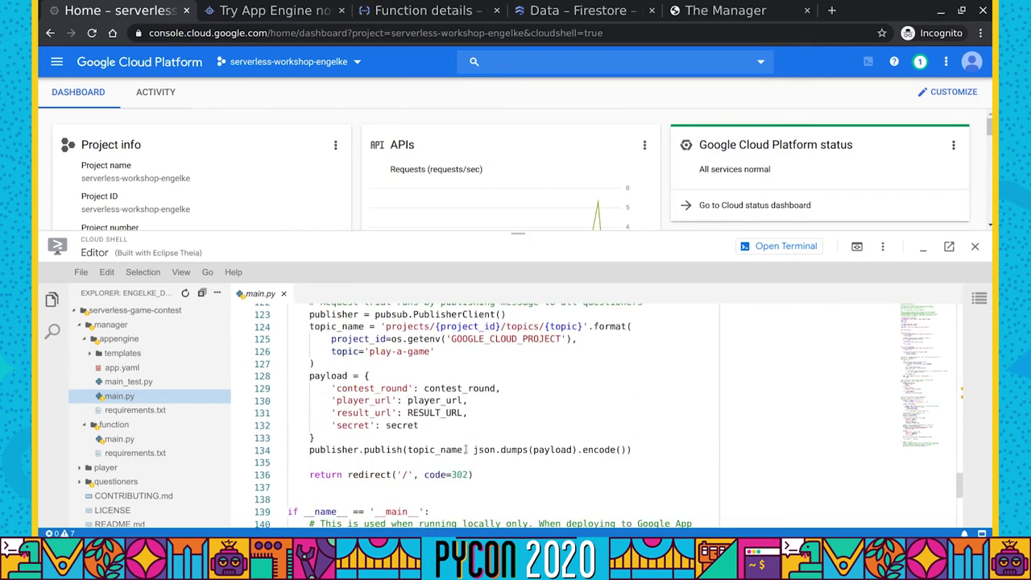
{"action": "scroll", "coordinate": [465, 449], "scroll_direction": "up", "scroll_amount": 7}
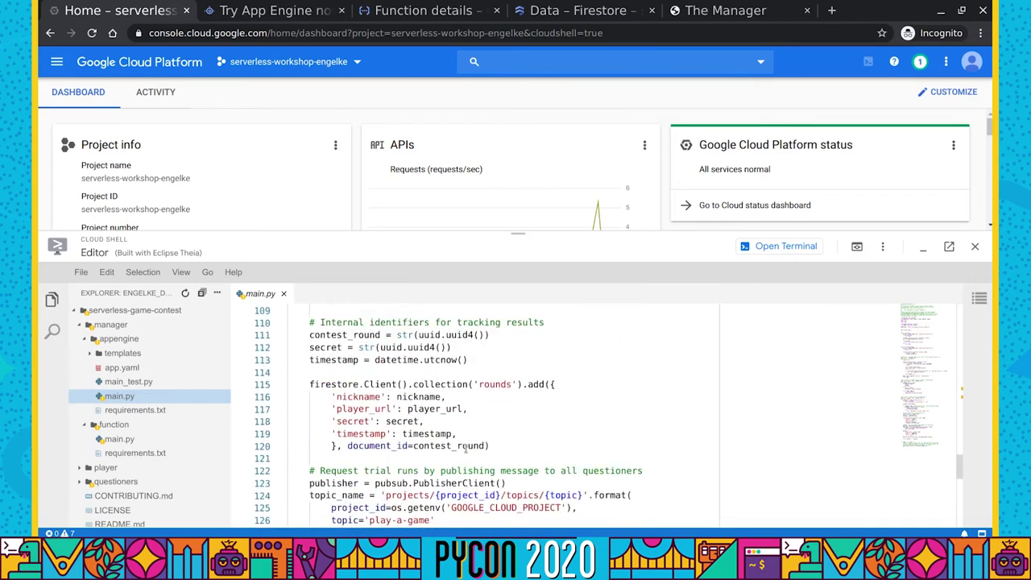
{"action": "scroll", "coordinate": [465, 449], "scroll_direction": "up", "scroll_amount": 4}
{"action": "scroll", "coordinate": [395, 447], "scroll_direction": "up", "scroll_amount": 3}
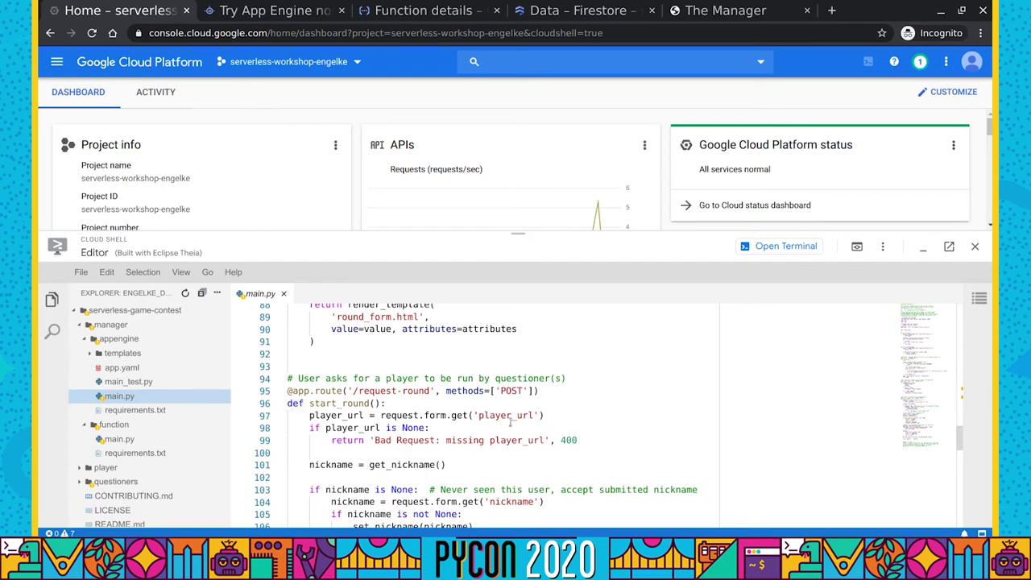
{"action": "scroll", "coordinate": [521, 420], "scroll_direction": "down", "scroll_amount": 4}
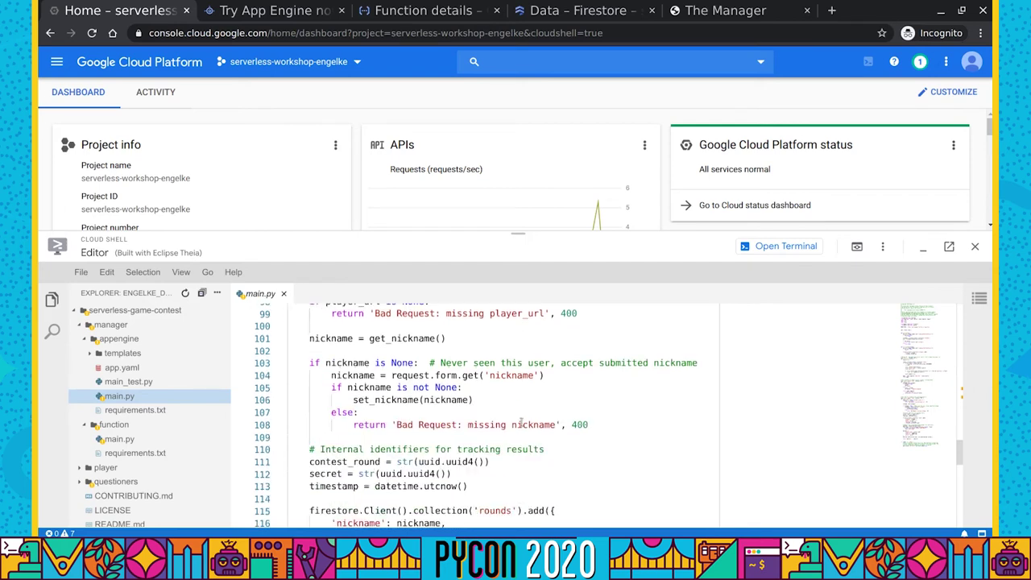
{"action": "scroll", "coordinate": [466, 432], "scroll_direction": "down", "scroll_amount": 1}
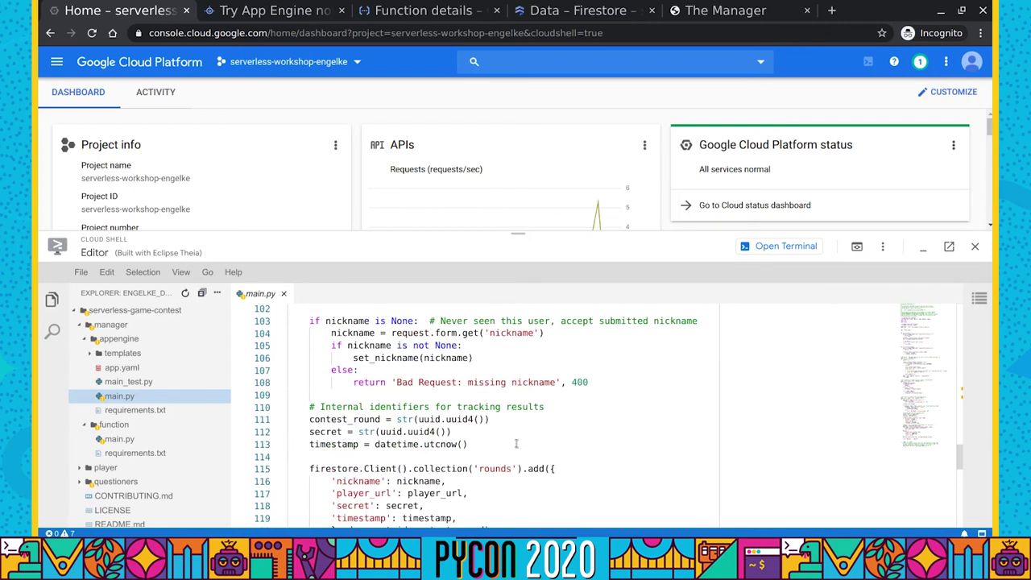
{"action": "scroll", "coordinate": [516, 443], "scroll_direction": "down", "scroll_amount": 1}
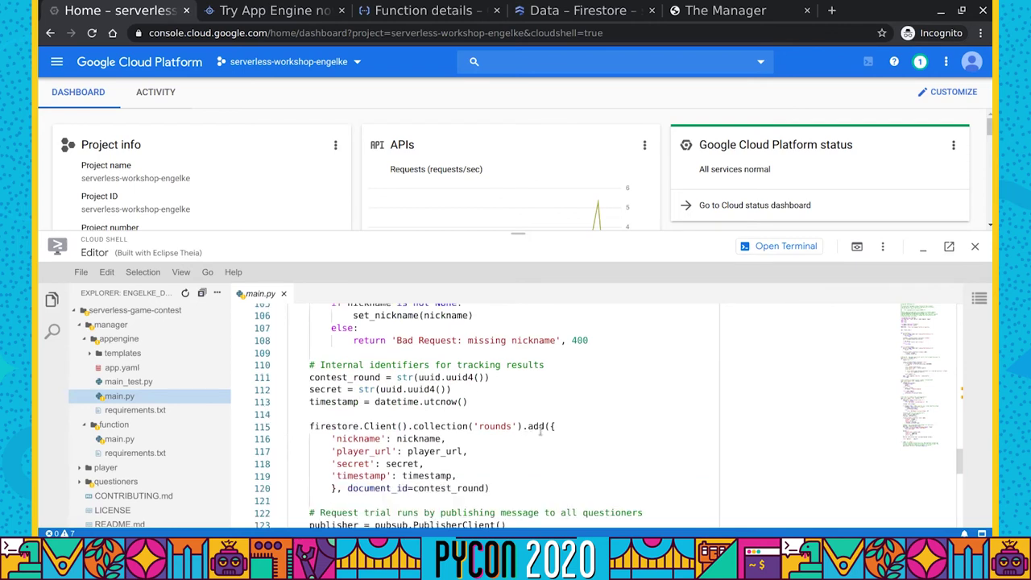
{"action": "scroll", "coordinate": [533, 434], "scroll_direction": "down", "scroll_amount": 1}
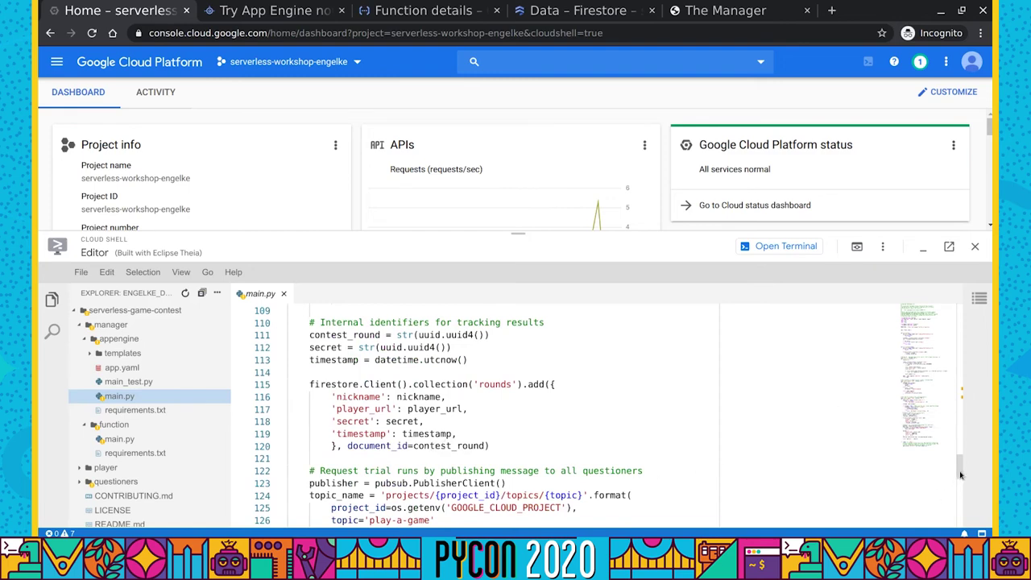
{"action": "scroll", "coordinate": [960, 486], "scroll_direction": "down", "scroll_amount": 3}
{"action": "scroll", "coordinate": [960, 488], "scroll_direction": "down", "scroll_amount": 2}
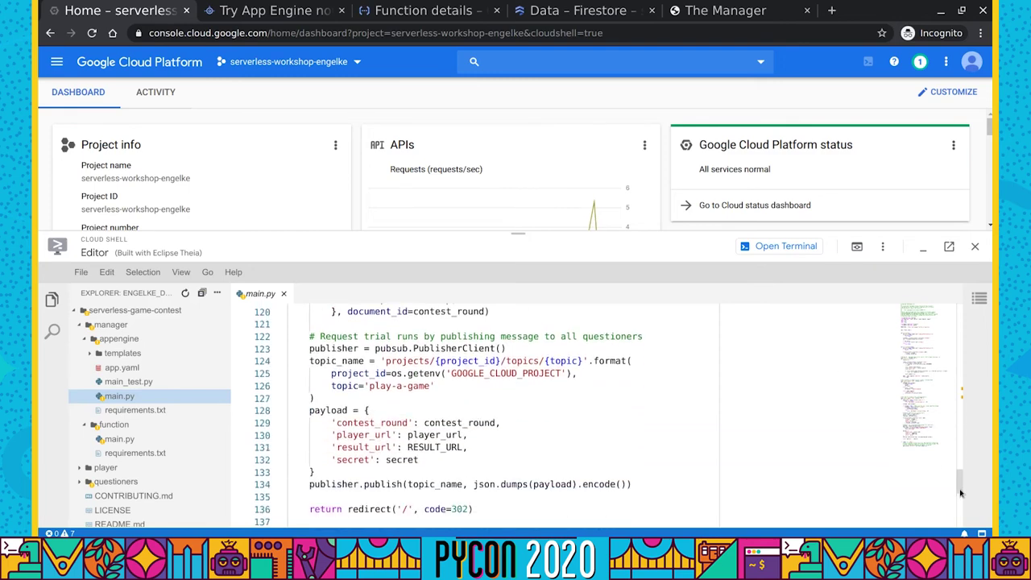
{"action": "left_click_drag", "start_coordinate": [960, 491], "coordinate": [955, 427]}
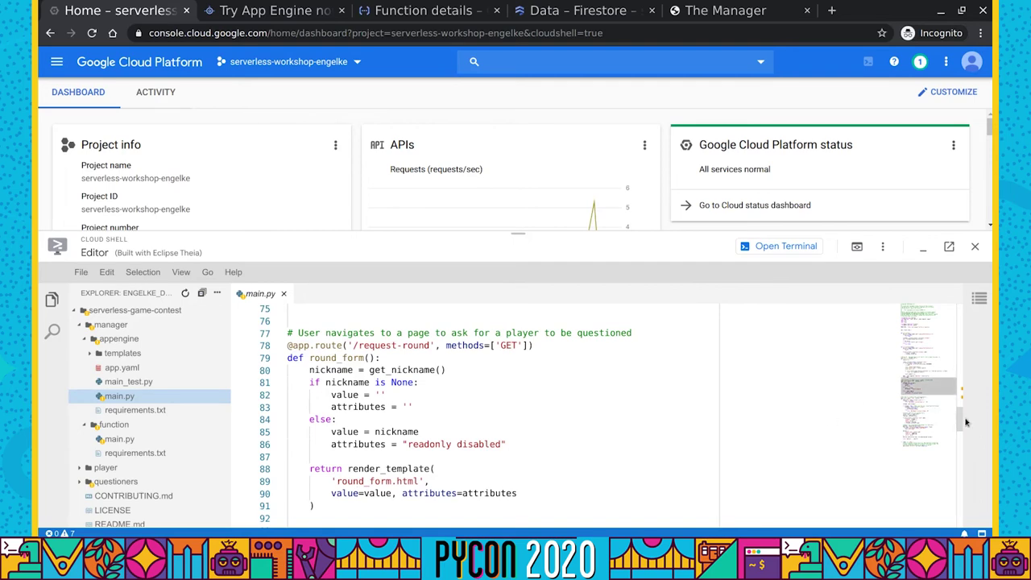
{"action": "left_click_drag", "start_coordinate": [958, 425], "coordinate": [963, 390]}
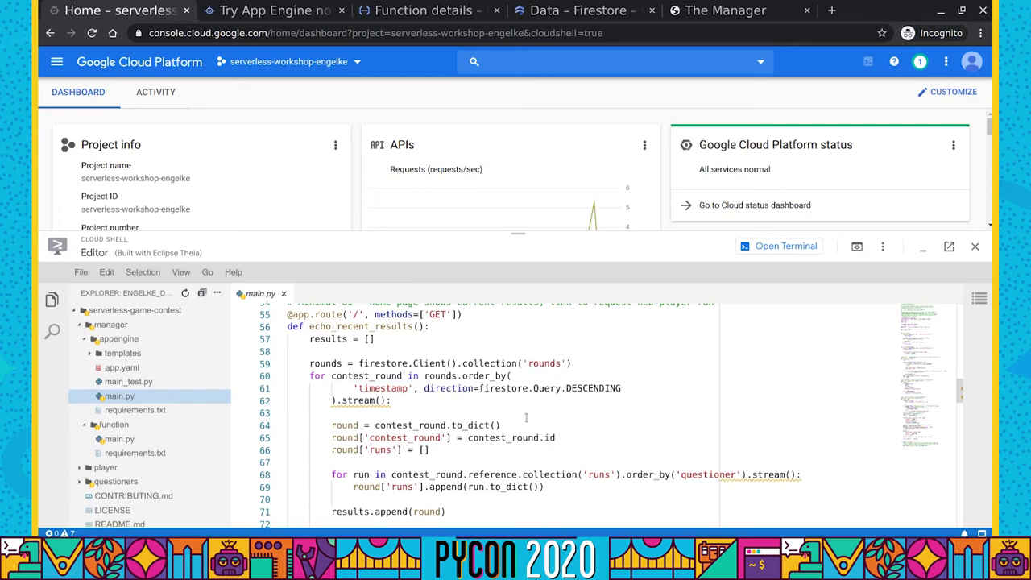
{"action": "scroll", "coordinate": [602, 427], "scroll_direction": "down", "scroll_amount": 2}
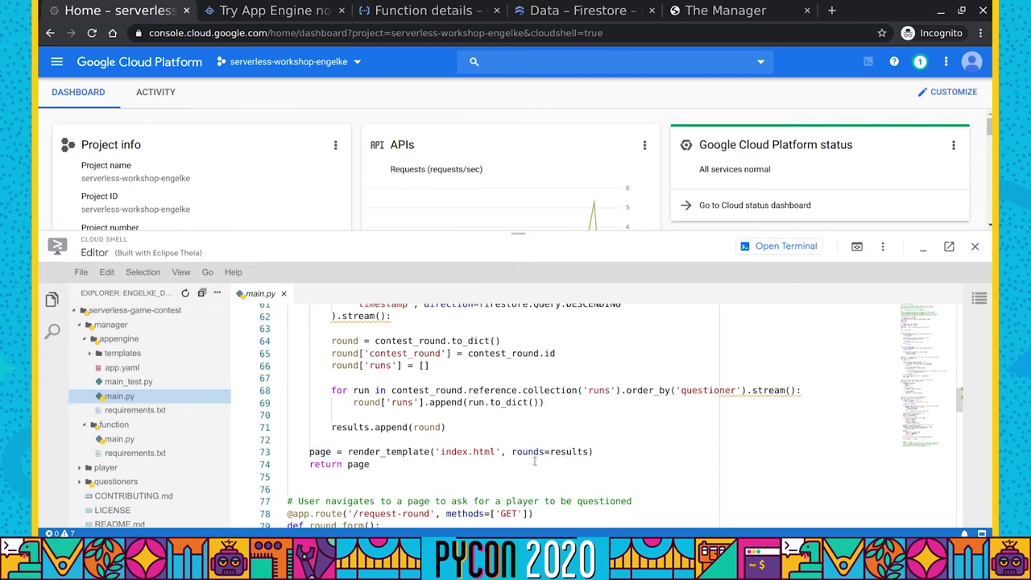
{"action": "scroll", "coordinate": [534, 460], "scroll_direction": "up", "scroll_amount": 6}
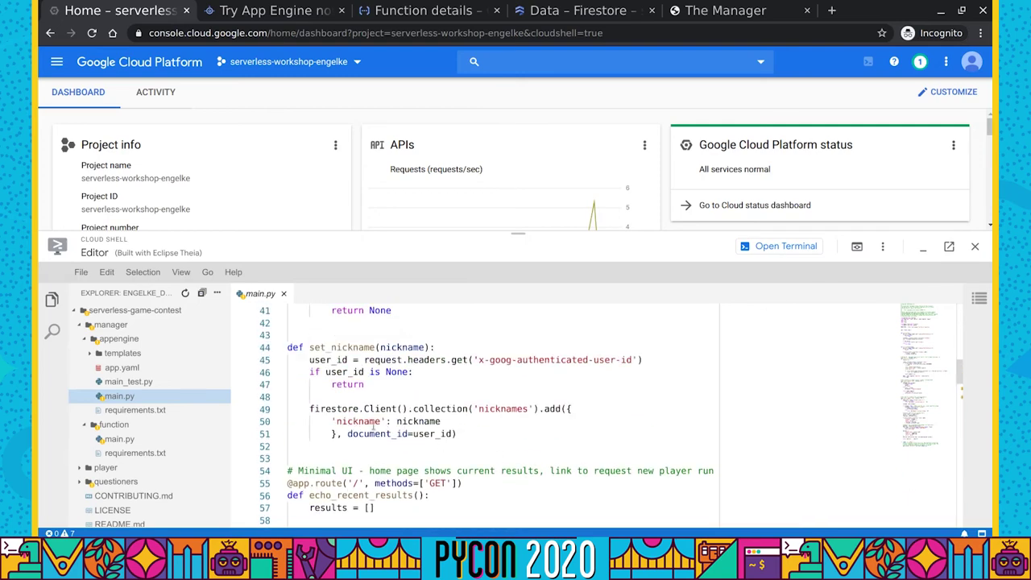
{"action": "scroll", "coordinate": [379, 431], "scroll_direction": "up", "scroll_amount": 2}
{"action": "scroll", "coordinate": [492, 441], "scroll_direction": "up", "scroll_amount": 2}
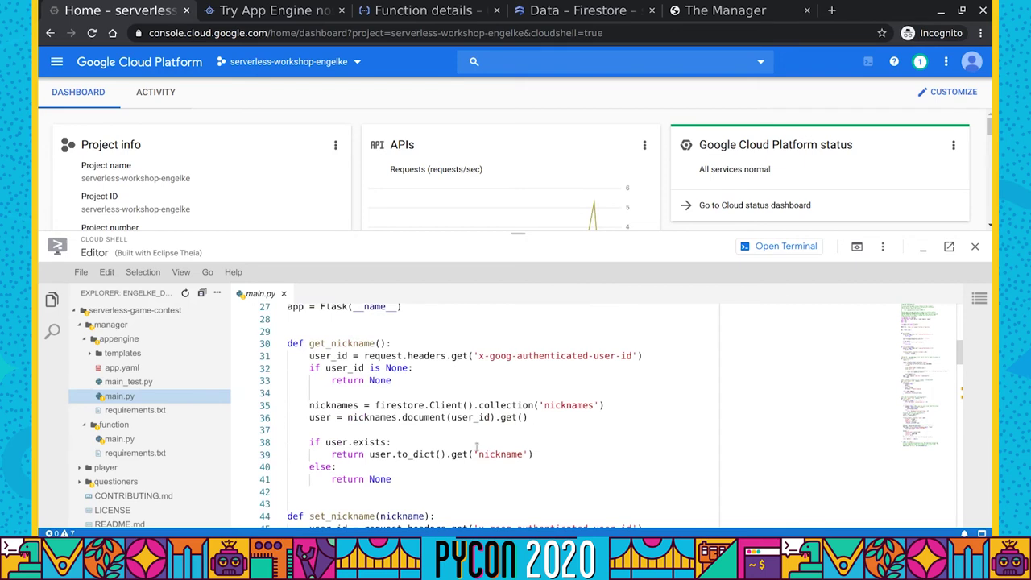
- Review the appengine requirements.txt, app.yaml, templates/index.html and main_test.py's test_index function
{"action": "left_click", "coordinate": [125, 410]}
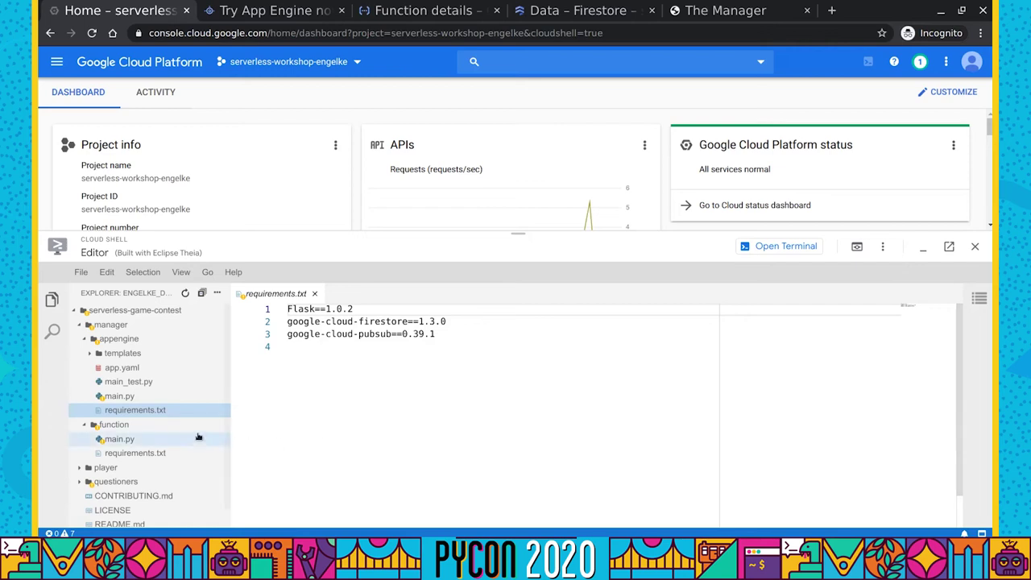
{"action": "left_click", "coordinate": [116, 370]}
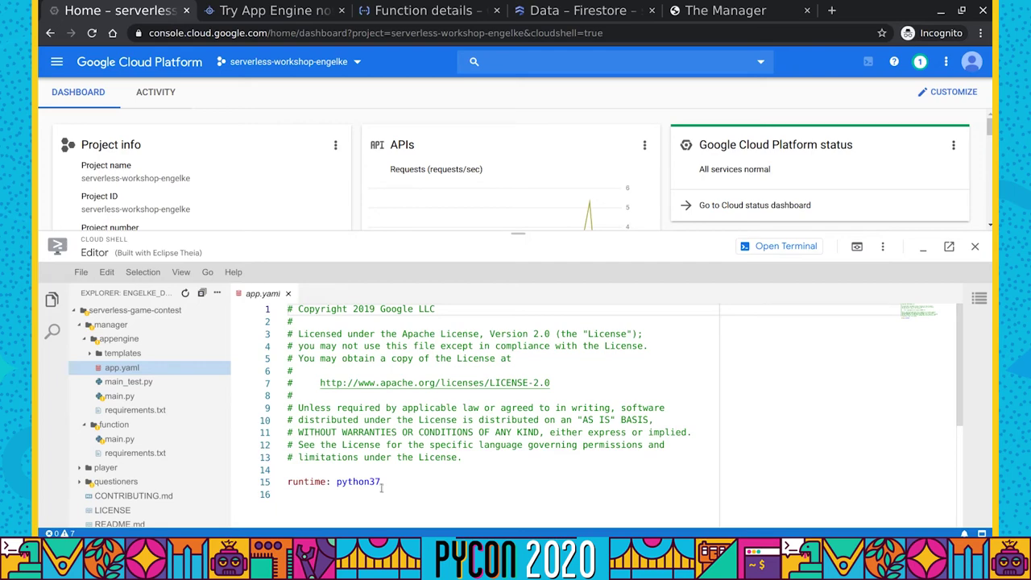
{"action": "left_click", "coordinate": [88, 355]}
{"action": "left_click", "coordinate": [121, 368]}
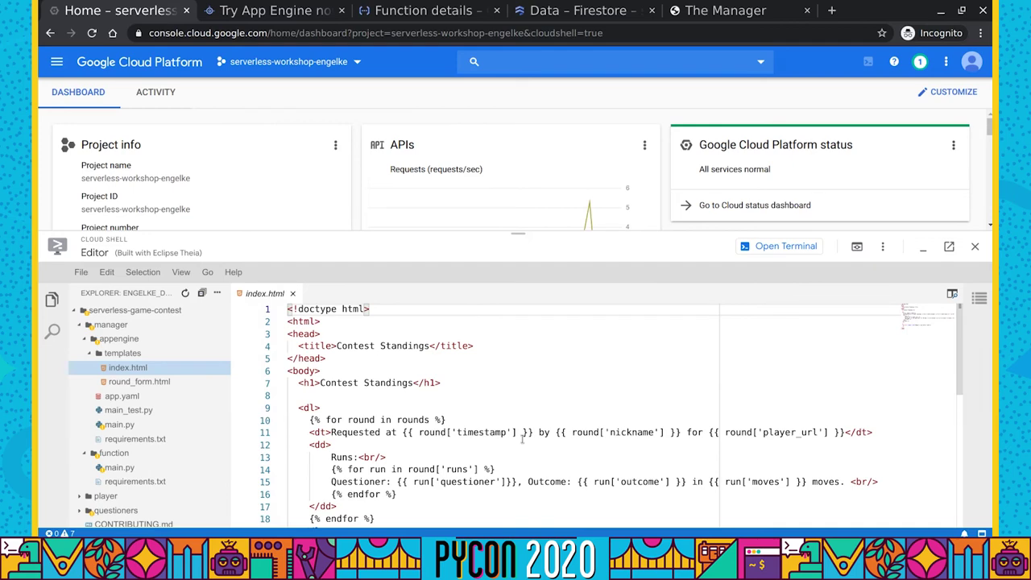
{"action": "left_click", "coordinate": [129, 411]}
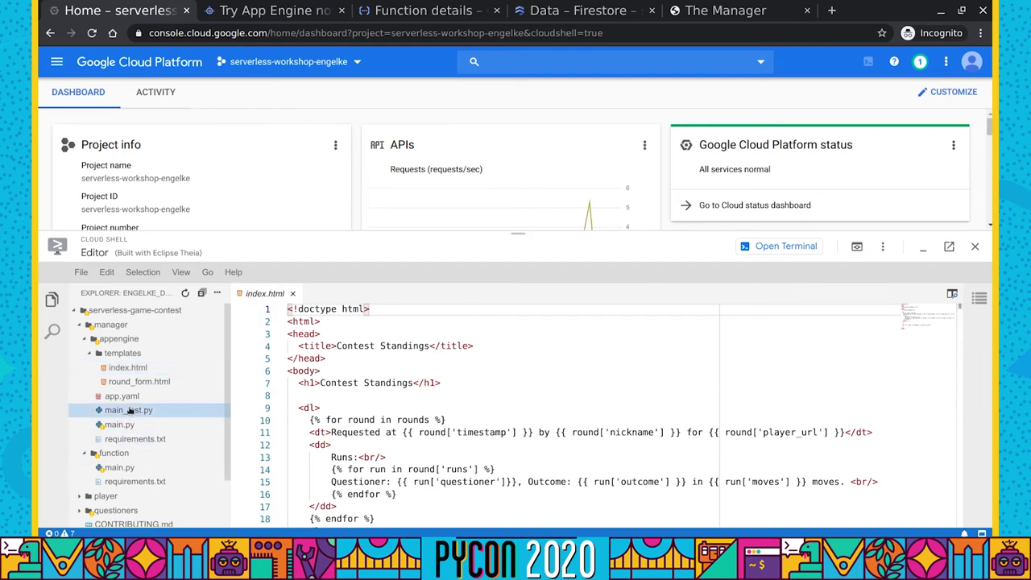
{"action": "scroll", "coordinate": [579, 447], "scroll_direction": "down", "scroll_amount": 5}
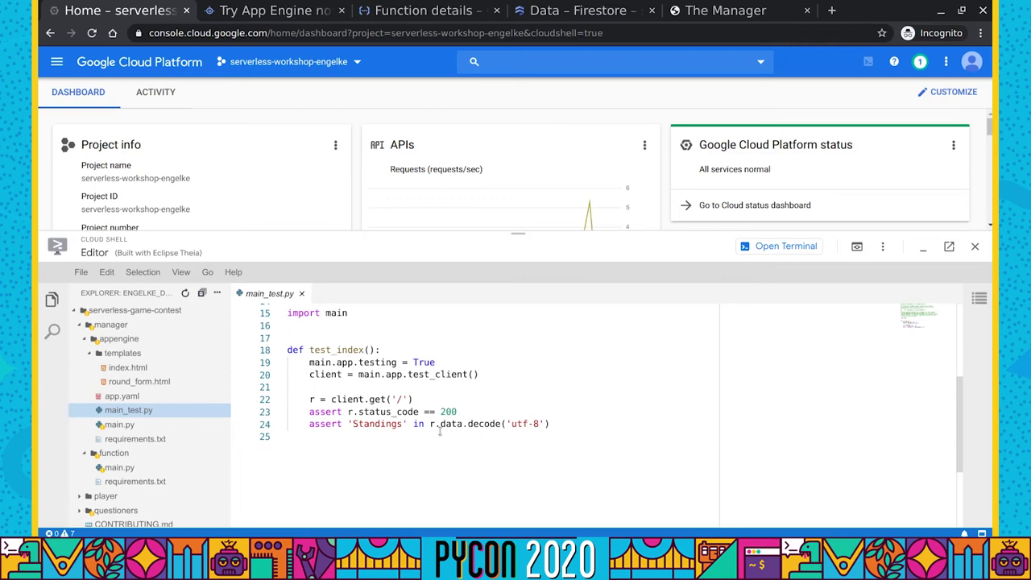
{"action": "left_click", "coordinate": [732, 9]}
- Scroll to 'Prepare for deployment' and highlight the RESULT_URL line to replace
{"action": "scroll", "coordinate": [556, 285], "scroll_direction": "down", "scroll_amount": 1}
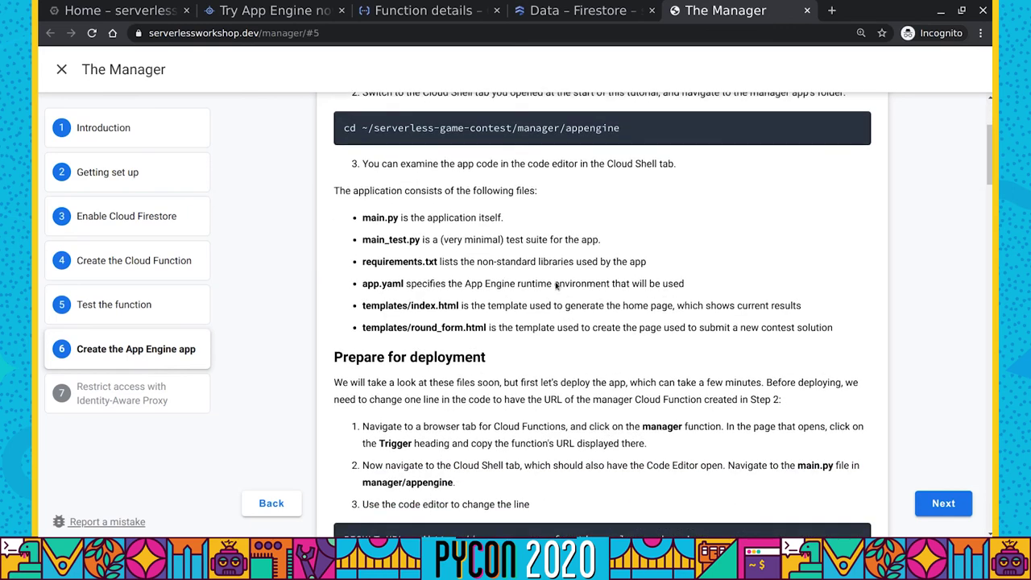
{"action": "scroll", "coordinate": [556, 286], "scroll_direction": "down", "scroll_amount": 2}
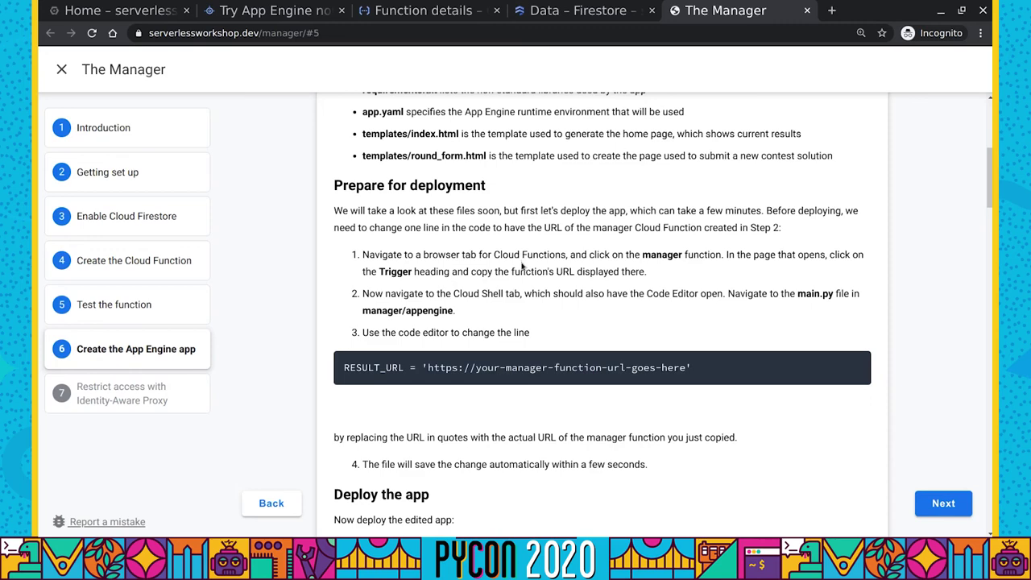
{"action": "scroll", "coordinate": [522, 267], "scroll_direction": "down", "scroll_amount": 2}
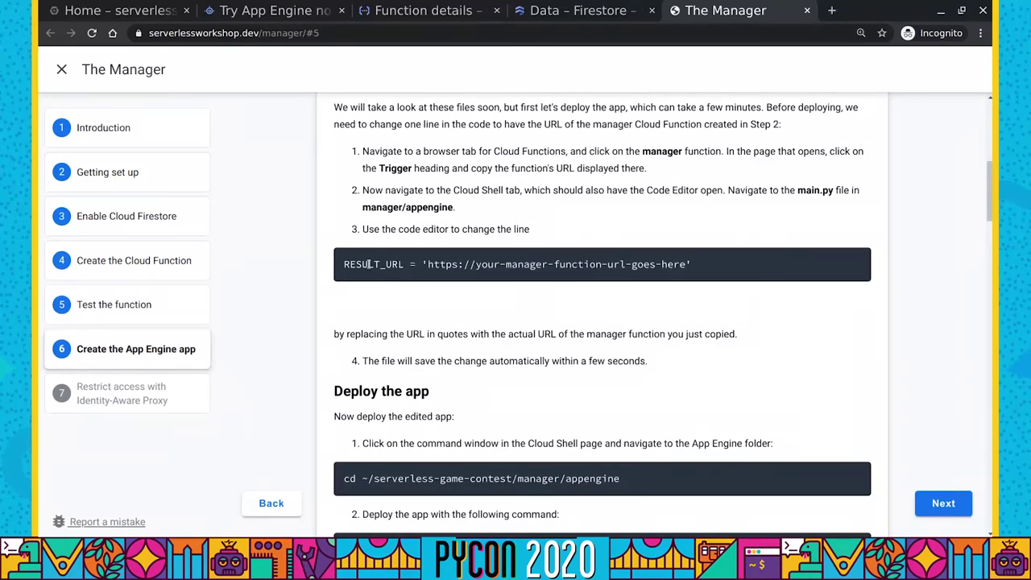
{"action": "left_click_drag", "start_coordinate": [370, 264], "coordinate": [696, 268]}
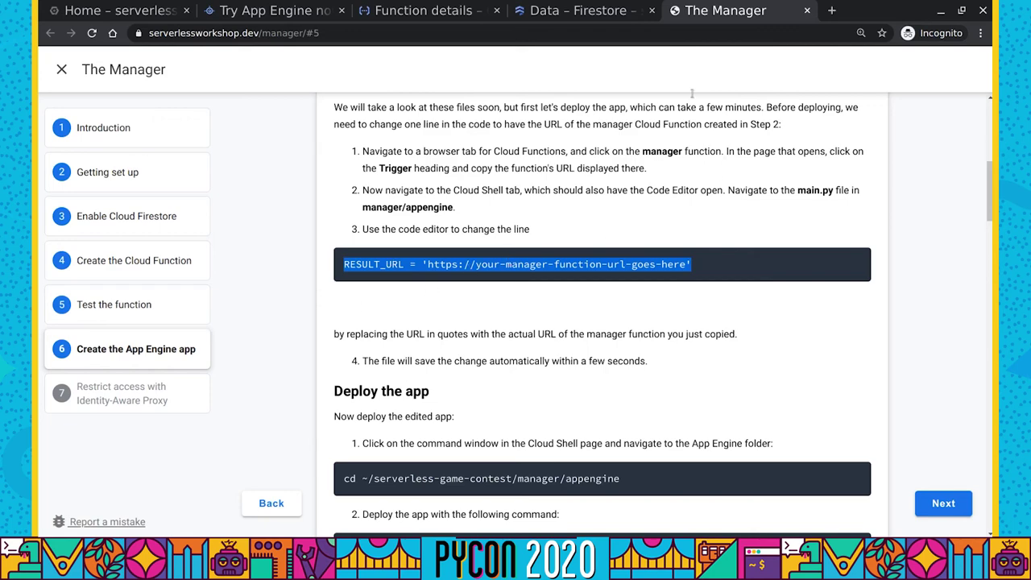
- Open manager/appengine/main.py and select the placeholder URL on line 24
{"action": "left_click", "coordinate": [135, 11]}
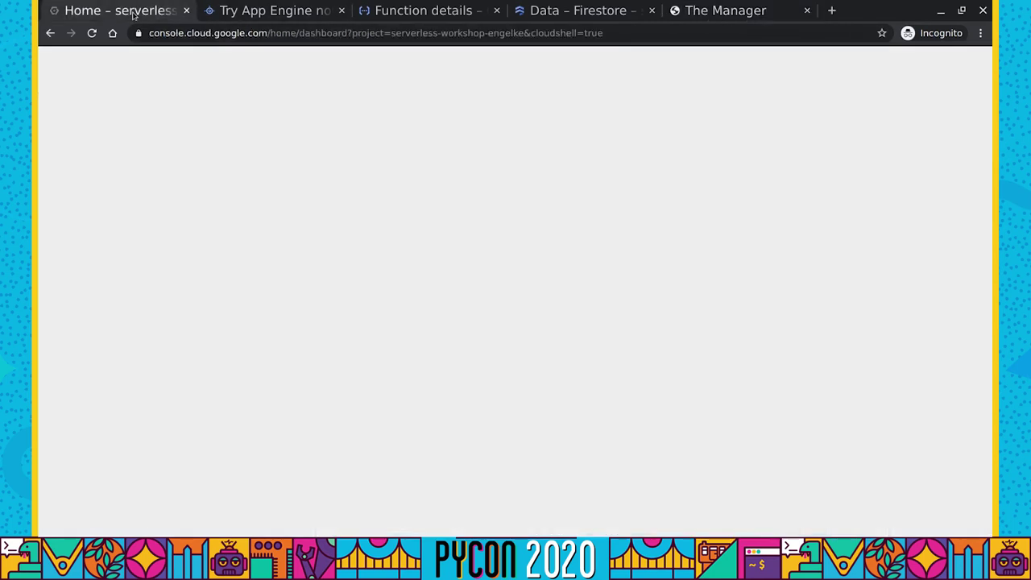
{"action": "scroll", "coordinate": [489, 435], "scroll_direction": "up", "scroll_amount": 5}
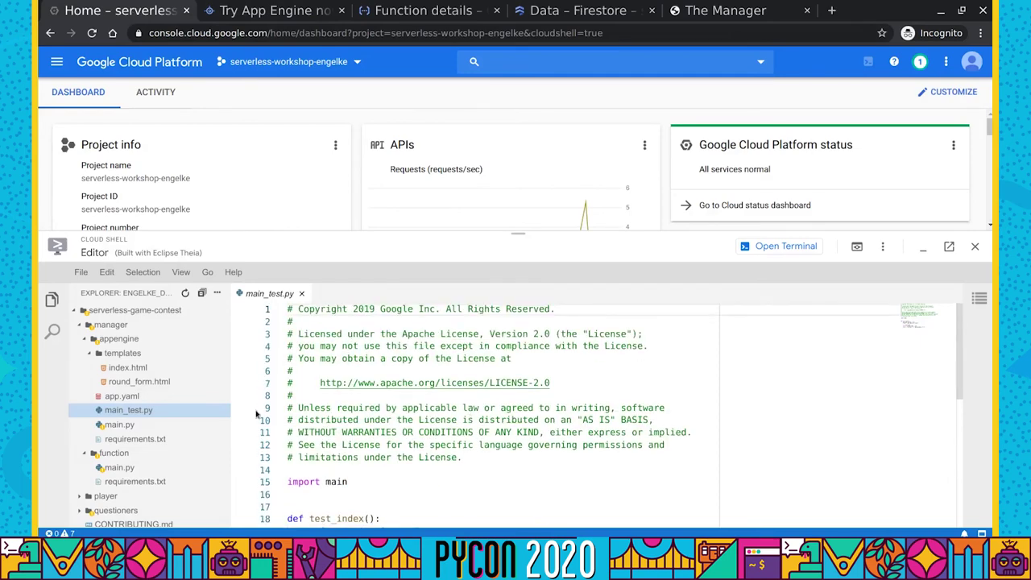
{"action": "left_click", "coordinate": [118, 425]}
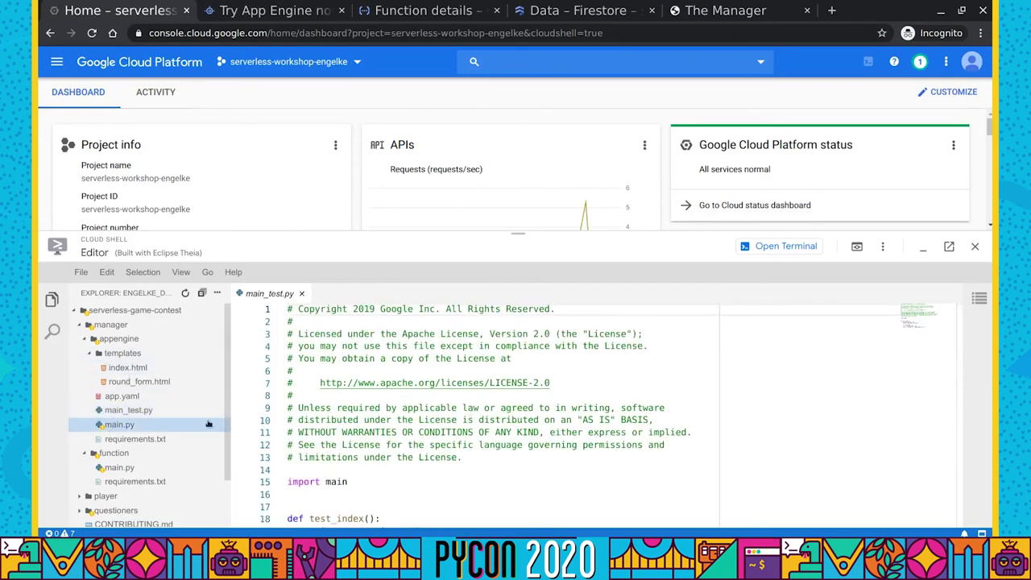
{"action": "scroll", "coordinate": [606, 403], "scroll_direction": "down", "scroll_amount": 5}
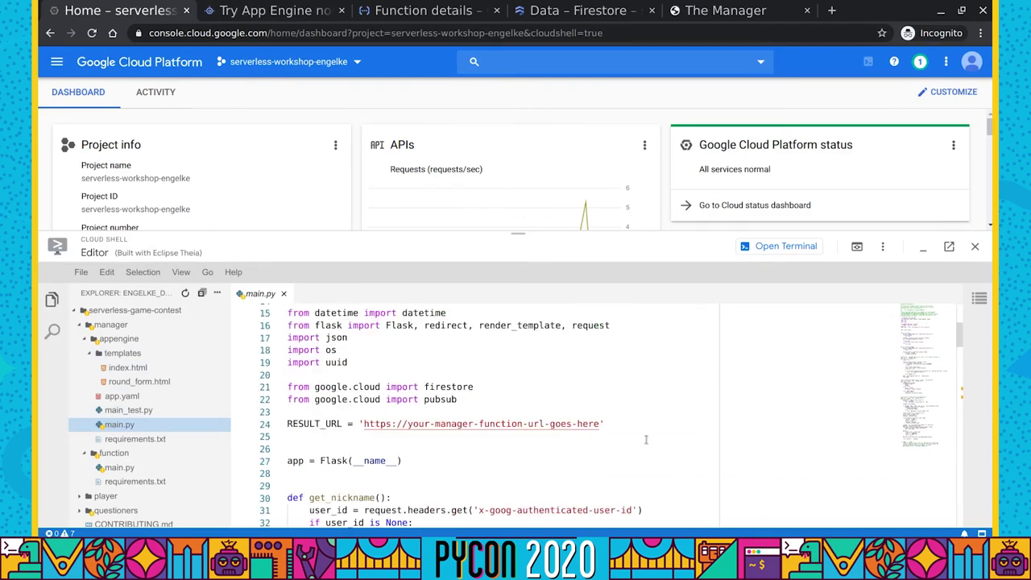
{"action": "left_click", "coordinate": [362, 423]}
{"action": "left_click_drag", "start_coordinate": [362, 423], "coordinate": [603, 426]}
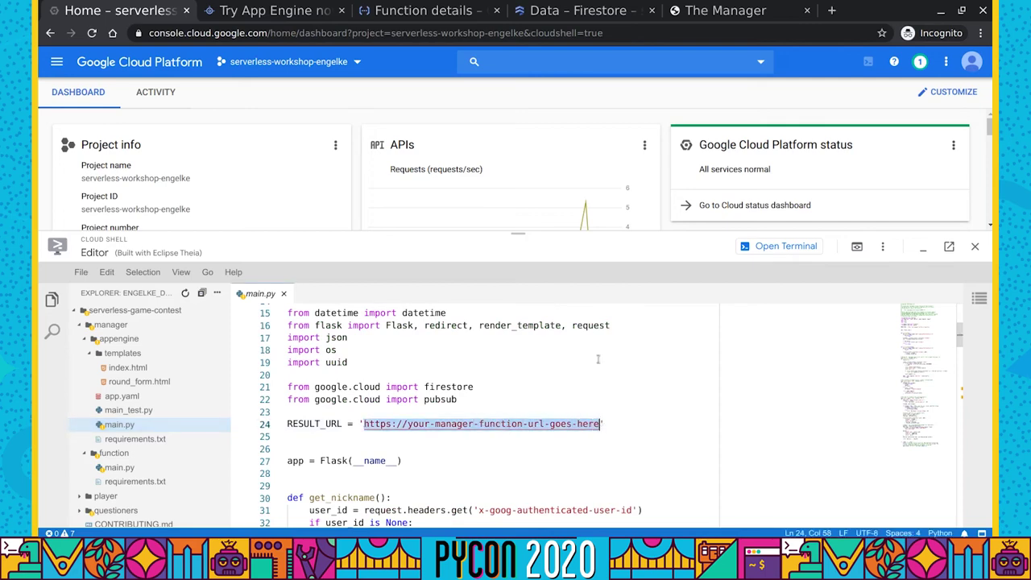
- Paste the manager function's trigger URL over the placeholder and save main.py
{"action": "left_click", "coordinate": [411, 10]}
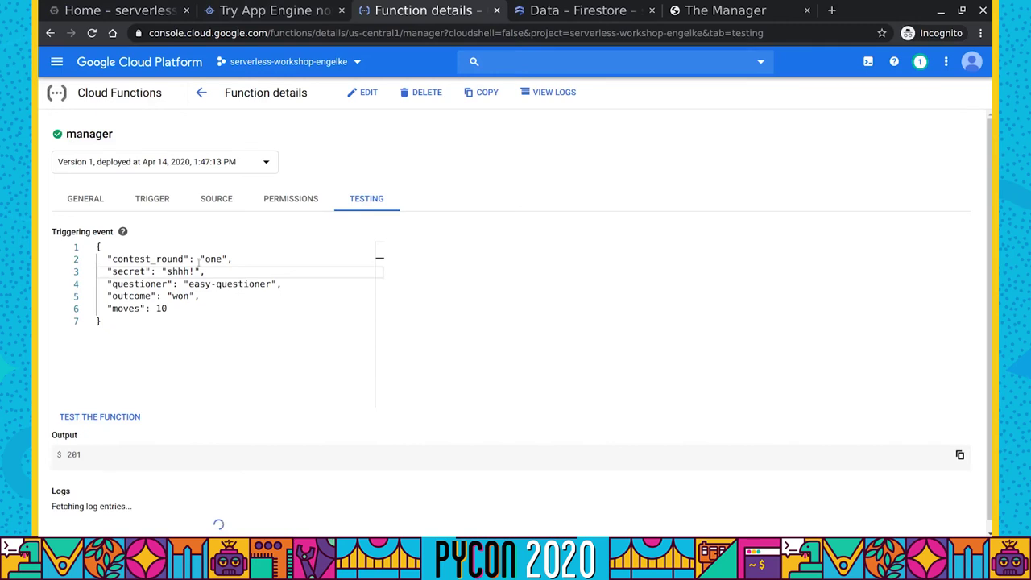
{"action": "left_click", "coordinate": [157, 202]}
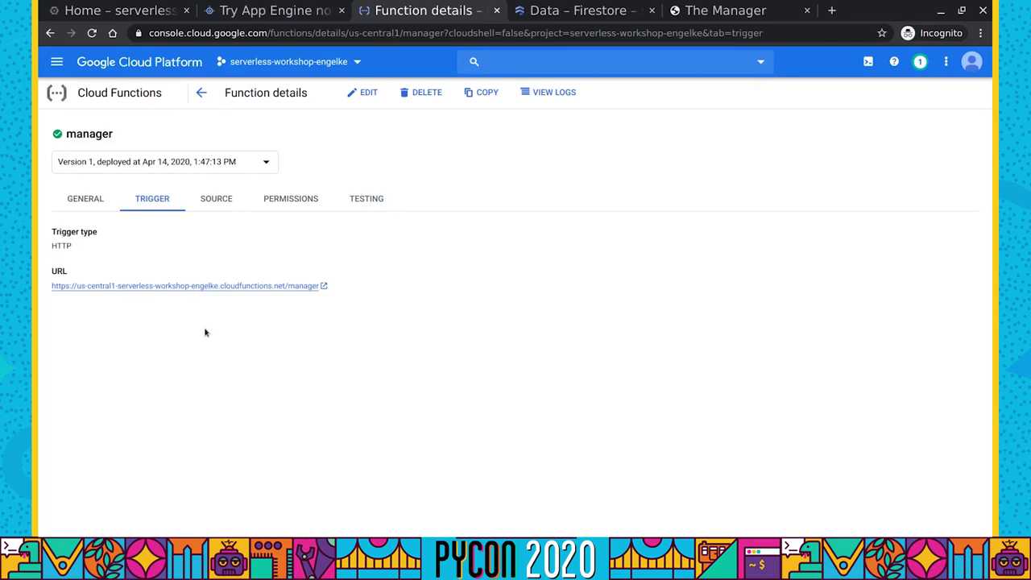
{"action": "left_click", "coordinate": [133, 13]}
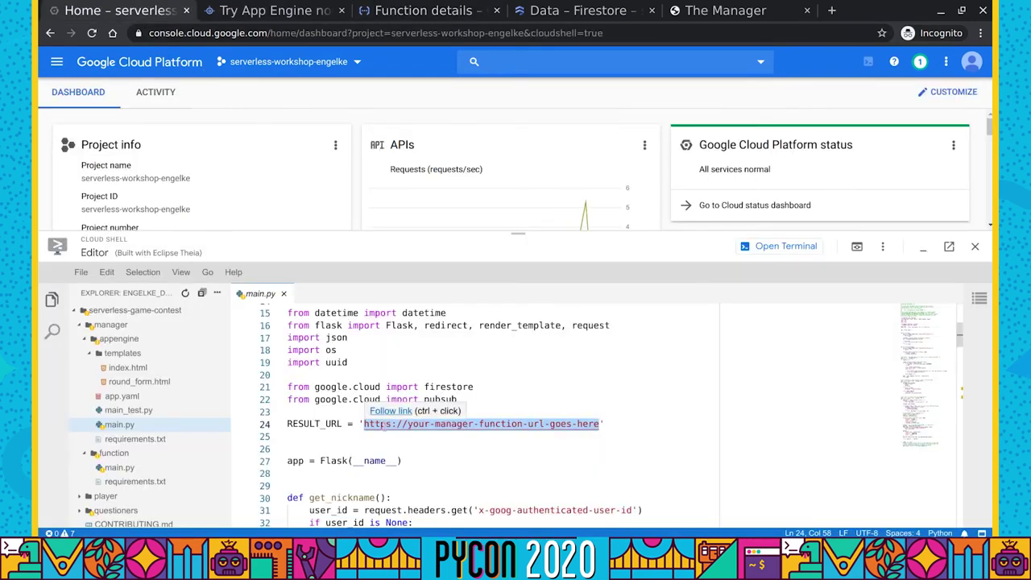
{"action": "left_click_drag", "start_coordinate": [364, 423], "coordinate": [475, 423]}
{"action": "key", "text": "ctrl+shift+Right"}
{"action": "key", "text": "ctrl+shift+Right"}
{"action": "key", "text": "ctrl+shift+Right"}
{"action": "key", "text": "ctrl+shift+Right"}
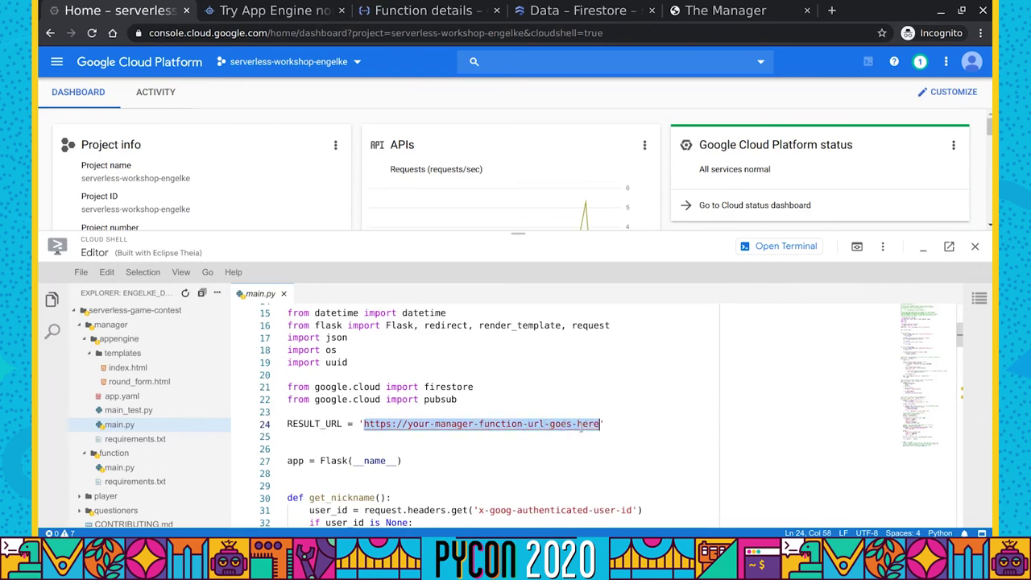
{"action": "key", "text": "BackSpace"}
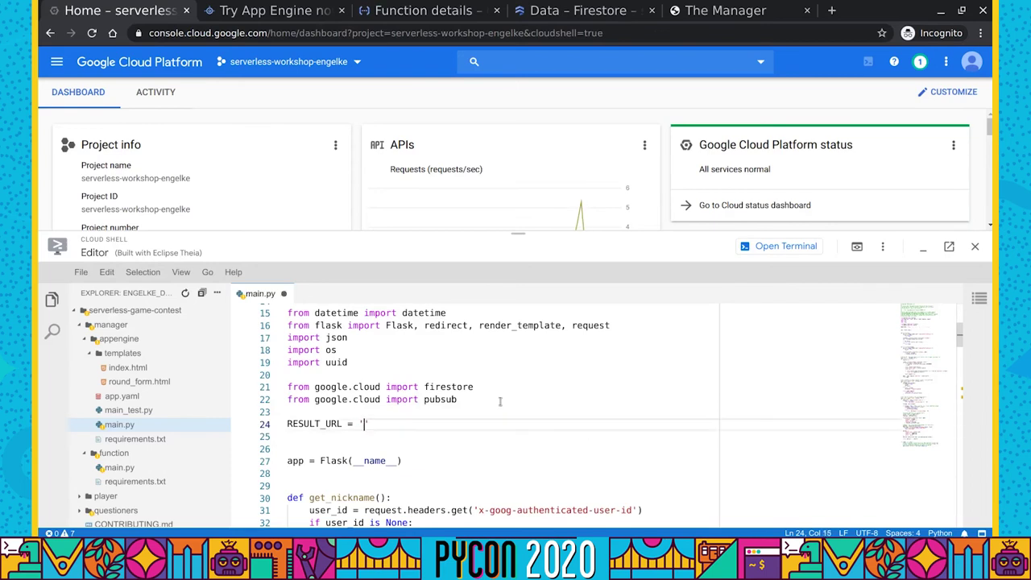
{"action": "type", "text": "https://us-central1-serverless-workshop-engelke.cloudfunctions.net/manager"}
{"action": "key", "text": "ctrl+s"}
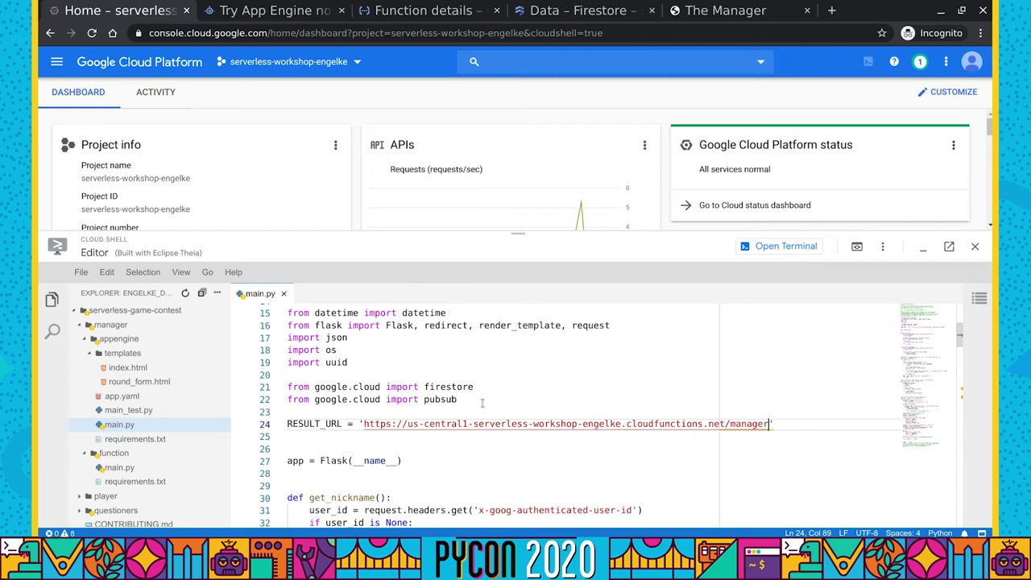
- In the Cloud Shell terminal, cd into serverless-game-contest/manager/appengine and list its files with ls -l
{"action": "left_click", "coordinate": [701, 11]}
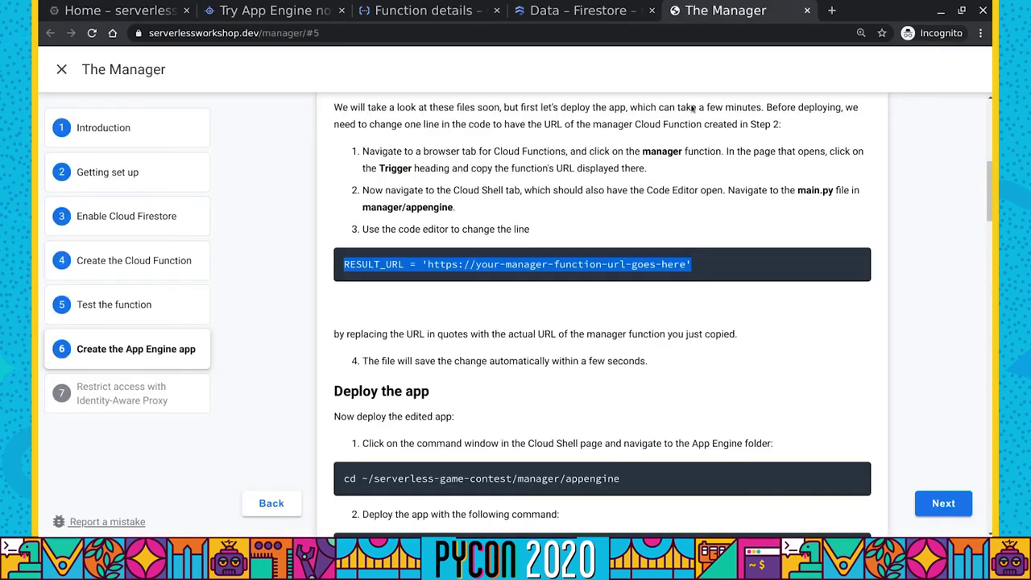
{"action": "scroll", "coordinate": [588, 409], "scroll_direction": "down", "scroll_amount": 8}
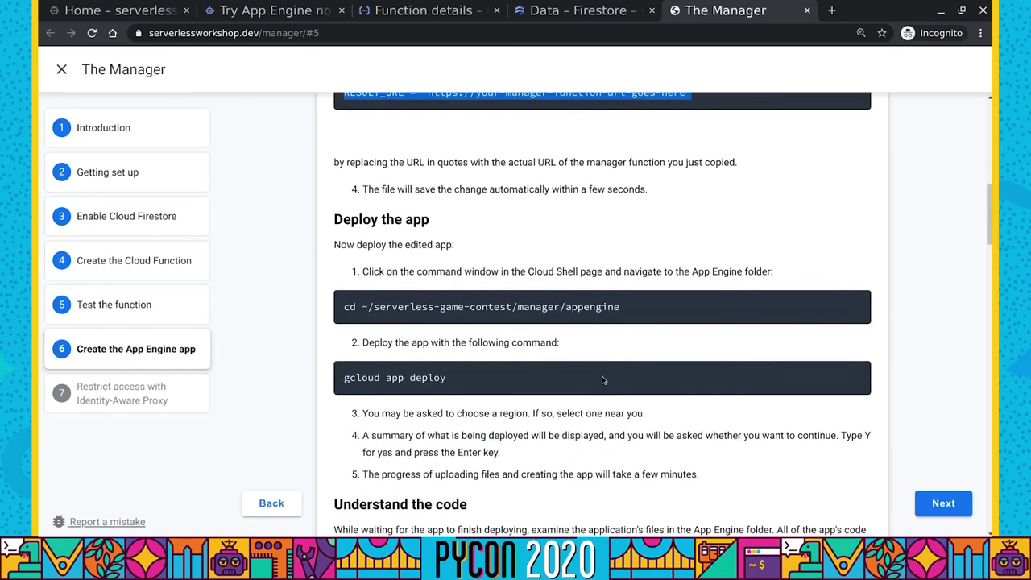
{"action": "scroll", "coordinate": [603, 377], "scroll_direction": "up", "scroll_amount": 1}
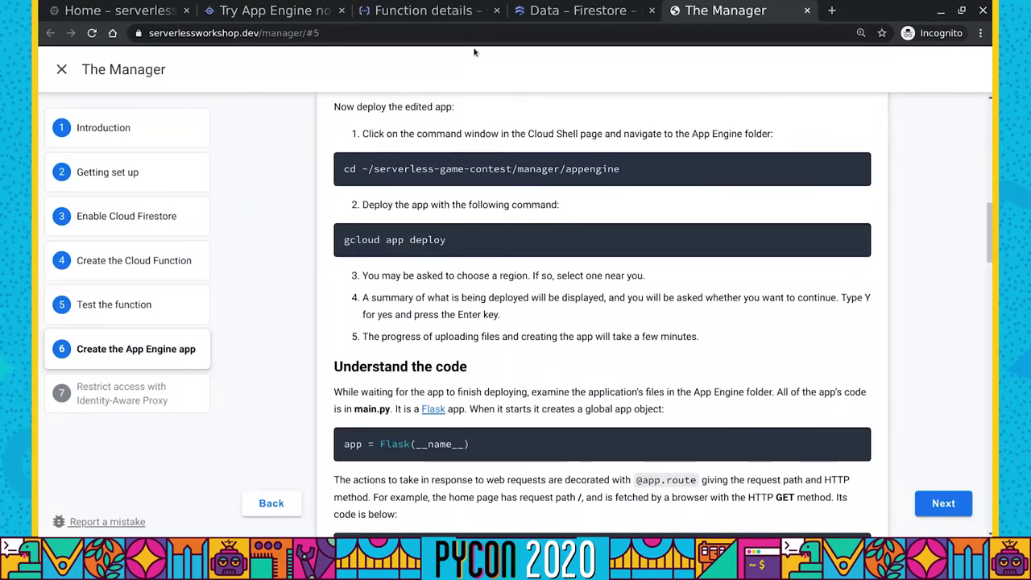
{"action": "left_click", "coordinate": [102, 9]}
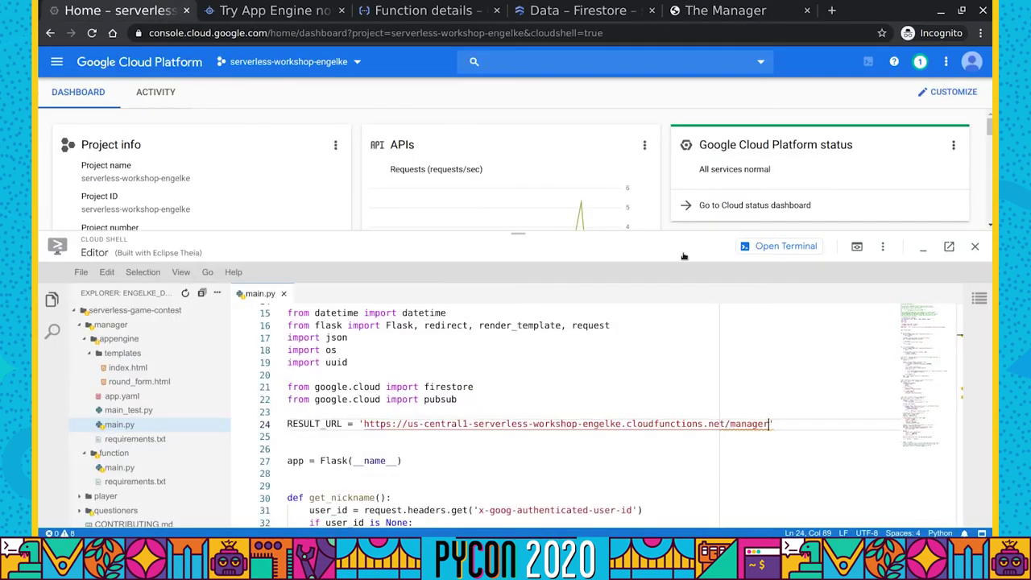
{"action": "left_click", "coordinate": [802, 251]}
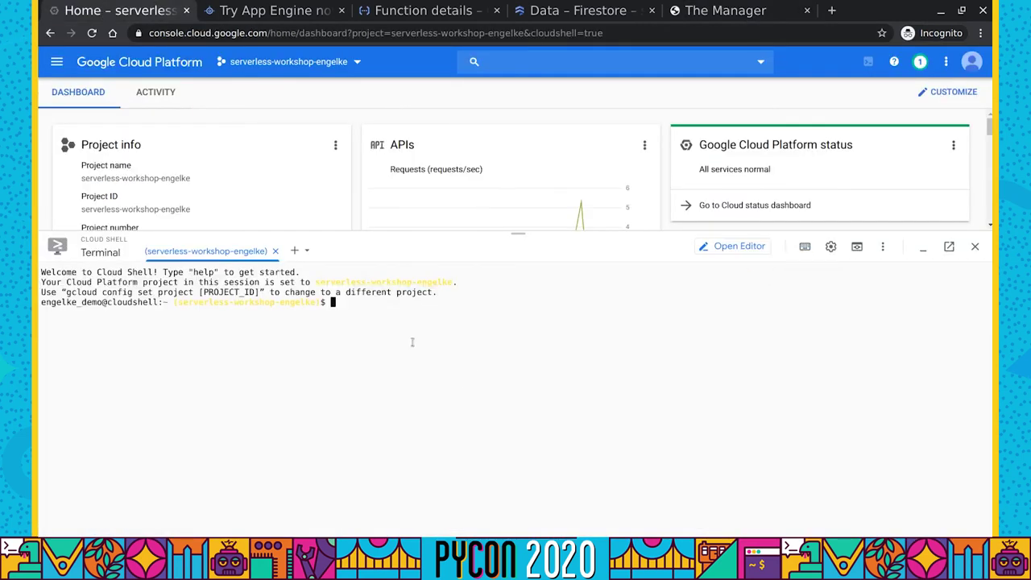
{"action": "type", "text": "cd serverless-game-contest/app"}
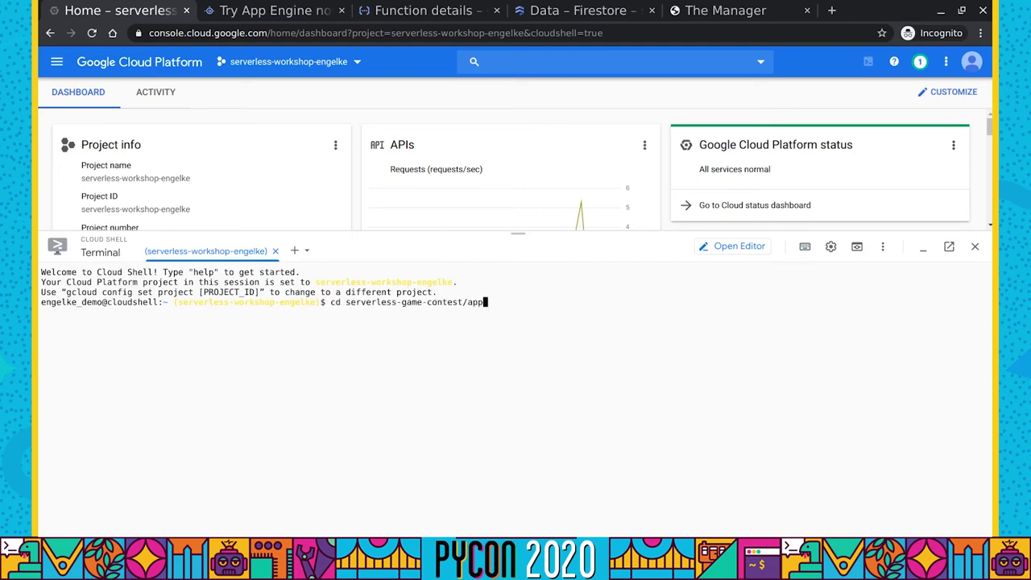
{"action": "key", "text": "BackSpace"}
{"action": "key", "text": "BackSpace"}
{"action": "key", "text": "BackSpace"}
{"action": "type", "text": "ma"}
{"action": "key", "text": "Tab"}
{"action": "type", "text": "ap"}
{"action": "key", "text": "Tab"}
{"action": "key", "text": "Return"}
{"action": "type", "text": "ls -l"}
{"action": "key", "text": "Return"}
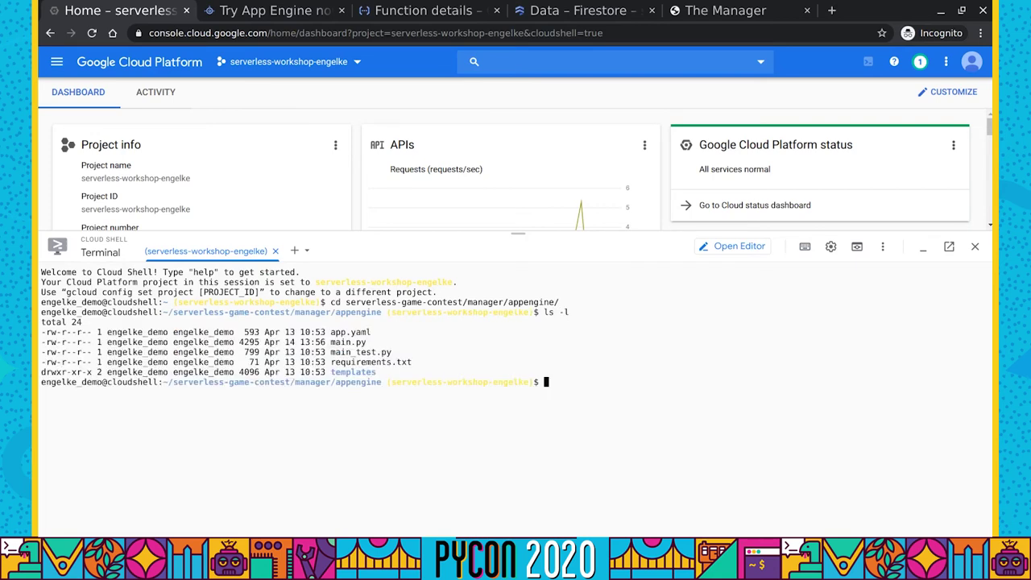
- Run gcloud app deploy and confirm with y to start the deployment
{"action": "type", "text": "gcloud app deploy"}
{"action": "key", "text": "Return"}
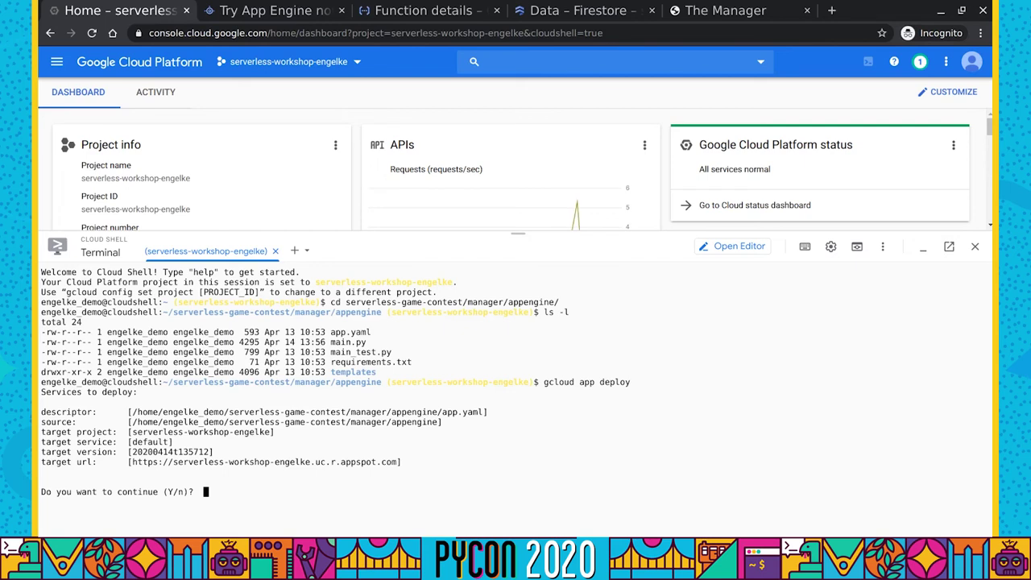
{"action": "type", "text": "y"}
{"action": "key", "text": "Return"}
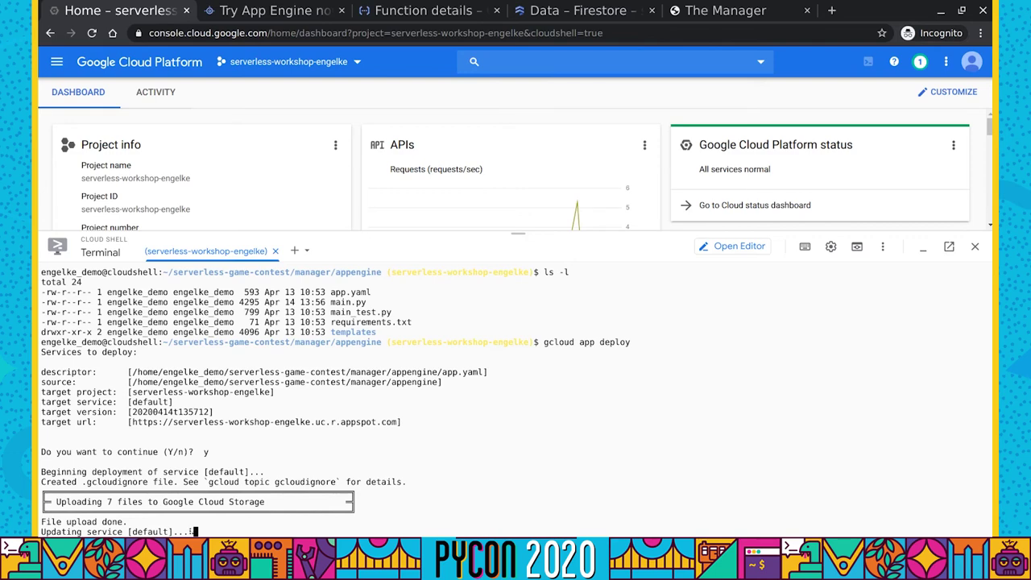
- Return to the Manager codelab and scroll to step 6's explanation of the Flask request-round routes
{"action": "left_click", "coordinate": [725, 11]}
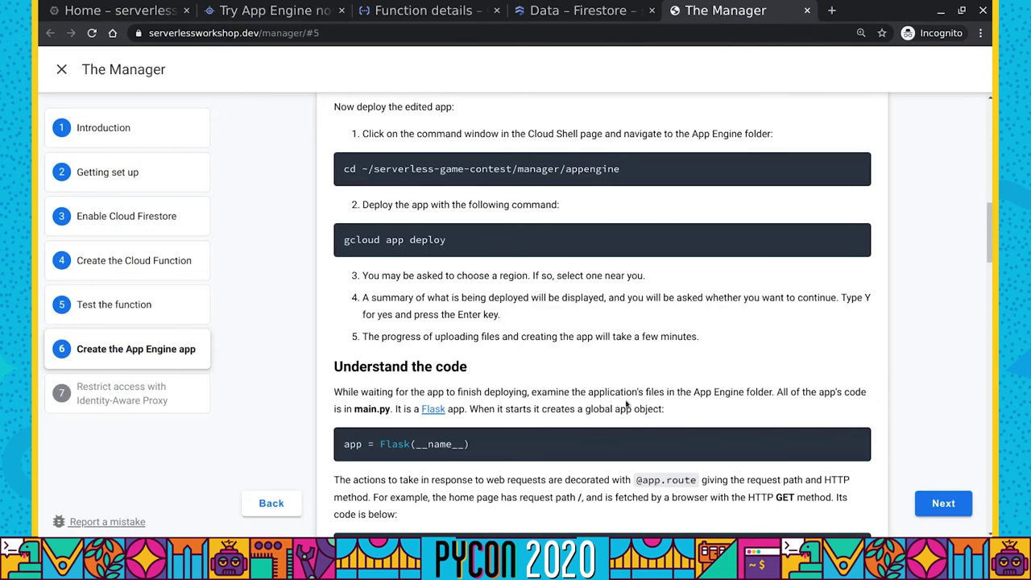
{"action": "scroll", "coordinate": [628, 403], "scroll_direction": "down", "scroll_amount": 3}
{"action": "scroll", "coordinate": [626, 401], "scroll_direction": "down", "scroll_amount": 5}
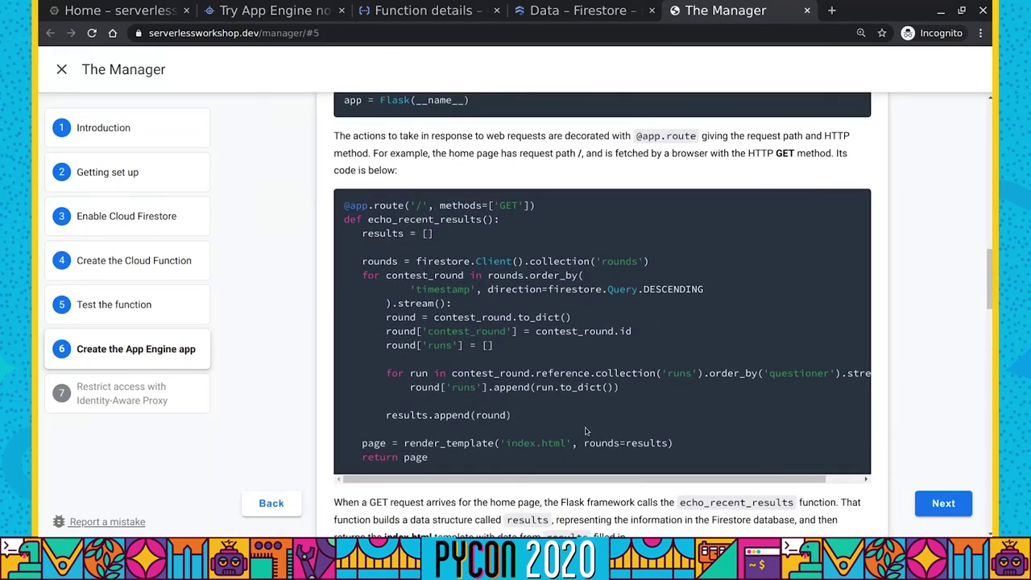
{"action": "scroll", "coordinate": [589, 353], "scroll_direction": "down", "scroll_amount": 4}
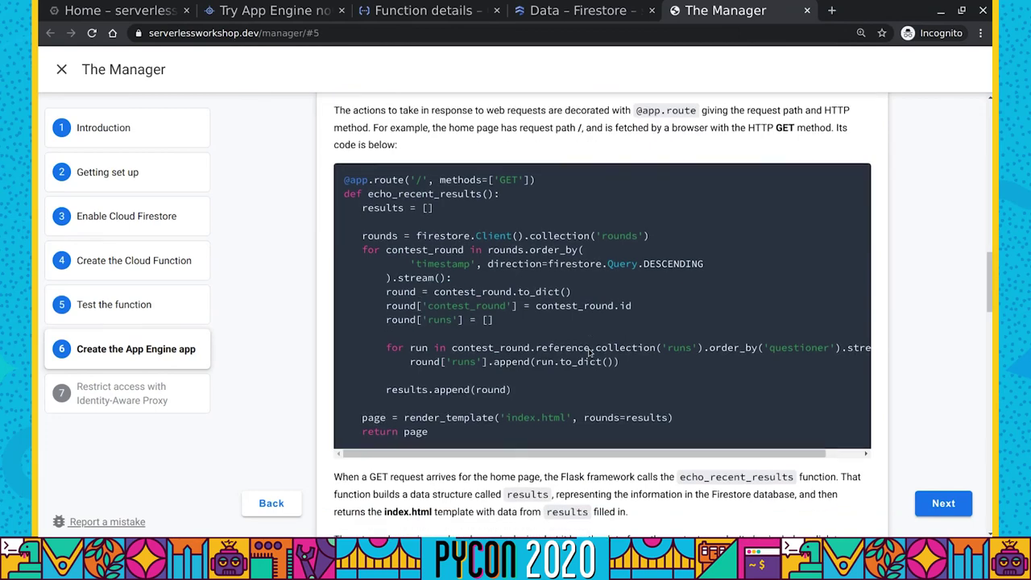
{"action": "scroll", "coordinate": [590, 353], "scroll_direction": "down", "scroll_amount": 10}
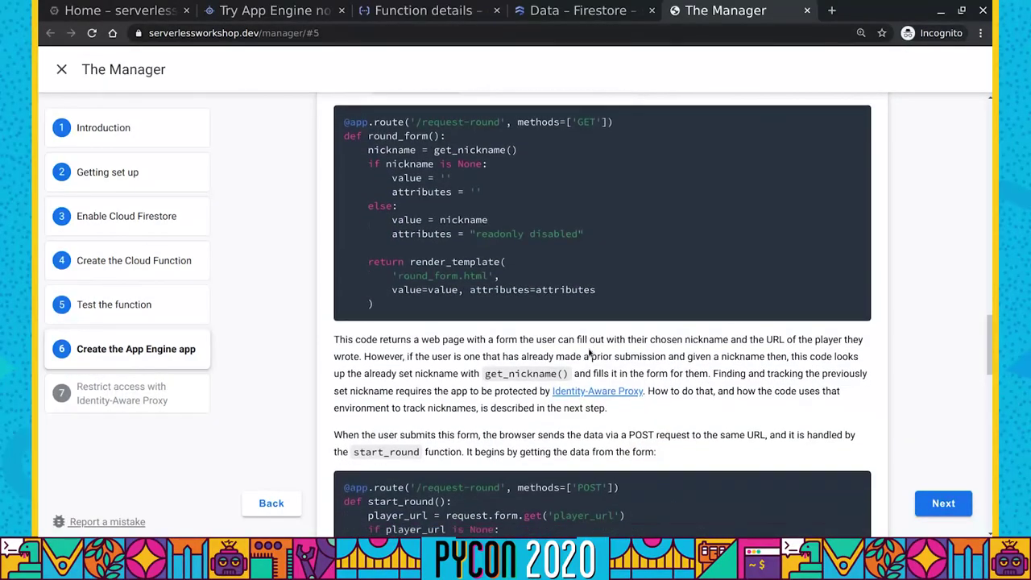
{"action": "scroll", "coordinate": [589, 351], "scroll_direction": "down", "scroll_amount": 7}
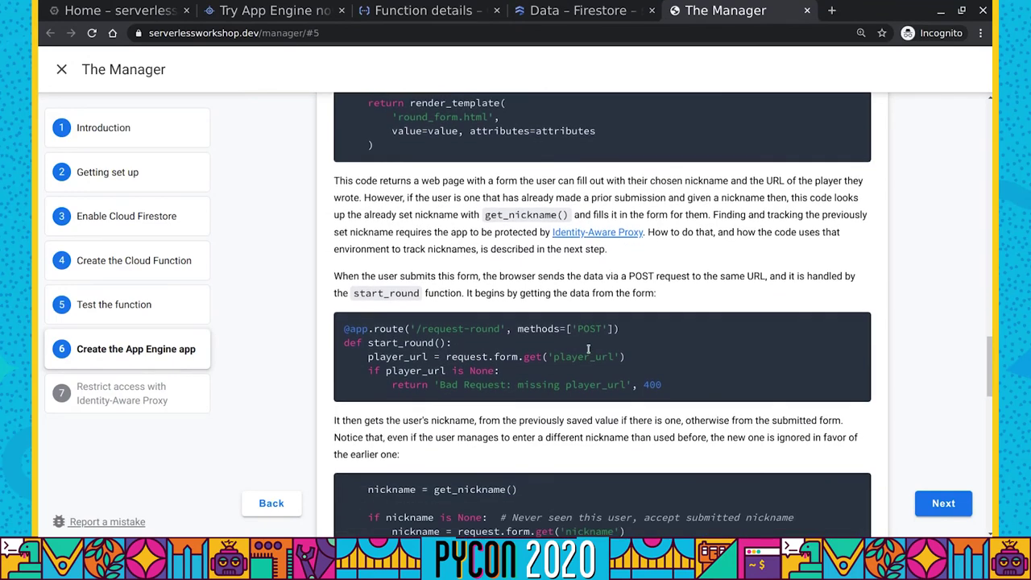
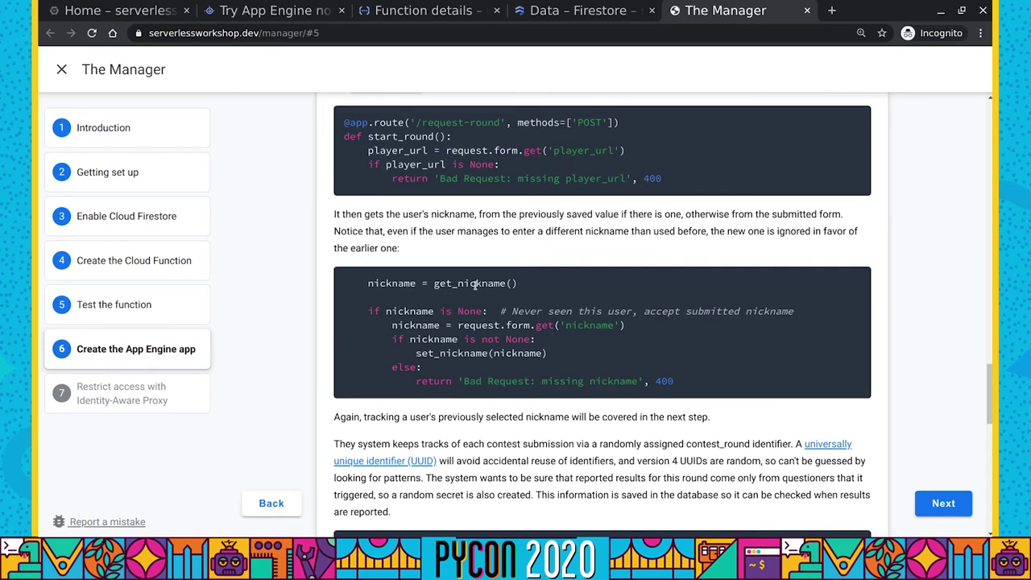
- Highlight the nickname = get_nickname() line and scroll step 6 down to 'Run the app'
{"action": "left_click_drag", "start_coordinate": [385, 284], "coordinate": [515, 283]}
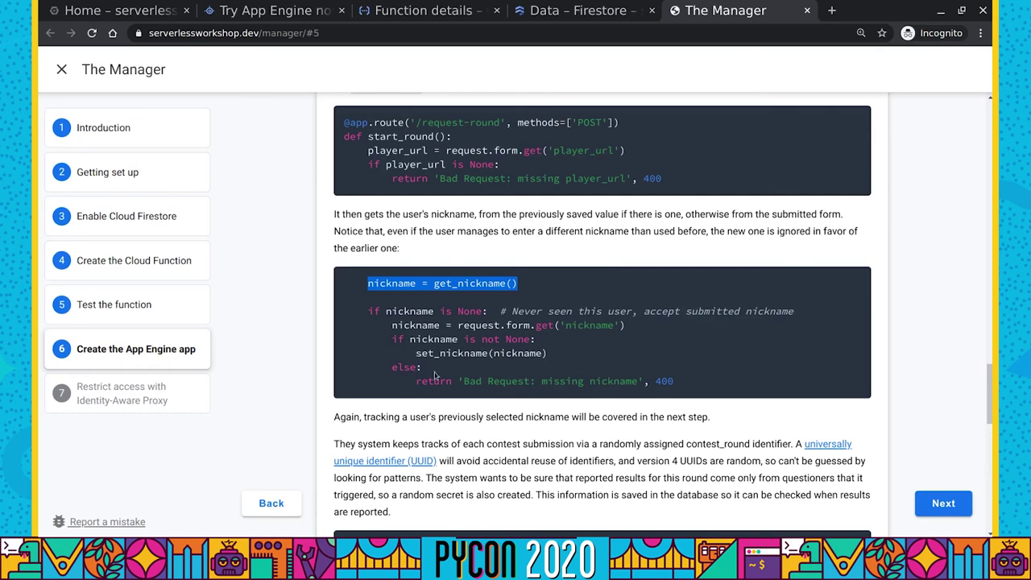
{"action": "scroll", "coordinate": [523, 368], "scroll_direction": "down", "scroll_amount": 2}
{"action": "scroll", "coordinate": [523, 372], "scroll_direction": "down", "scroll_amount": 2}
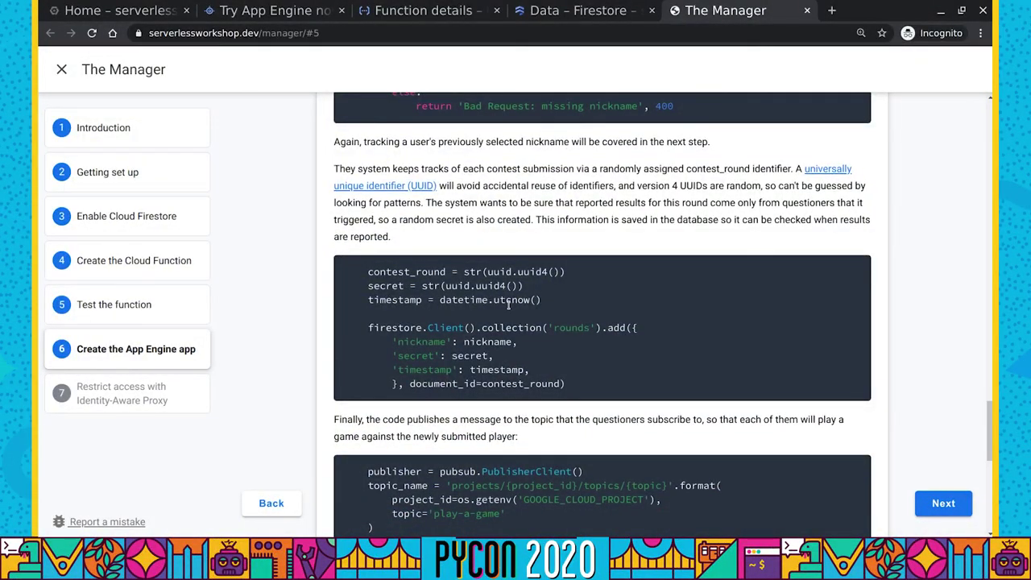
{"action": "scroll", "coordinate": [508, 304], "scroll_direction": "down", "scroll_amount": 8}
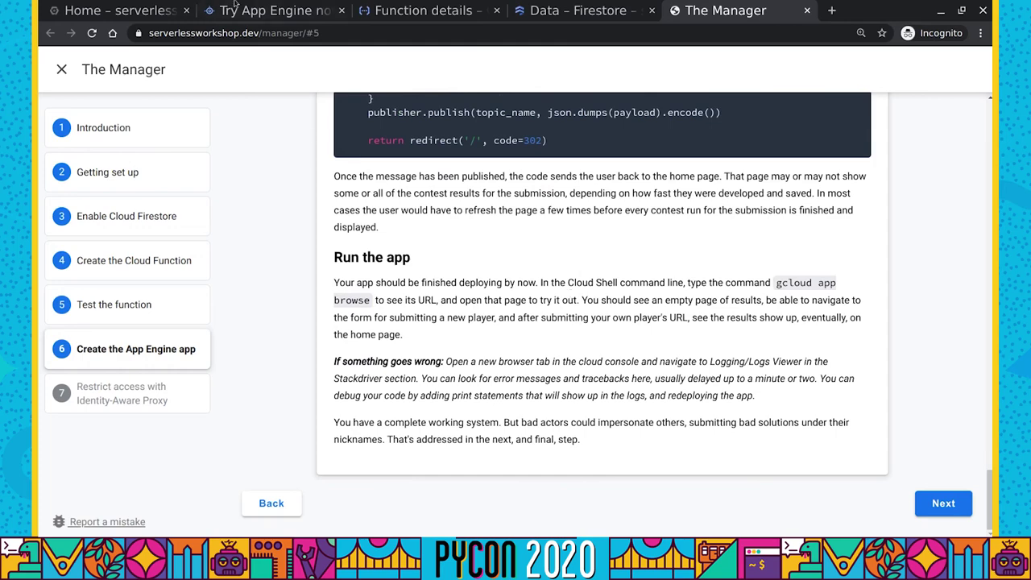
{"action": "left_click", "coordinate": [125, 9]}
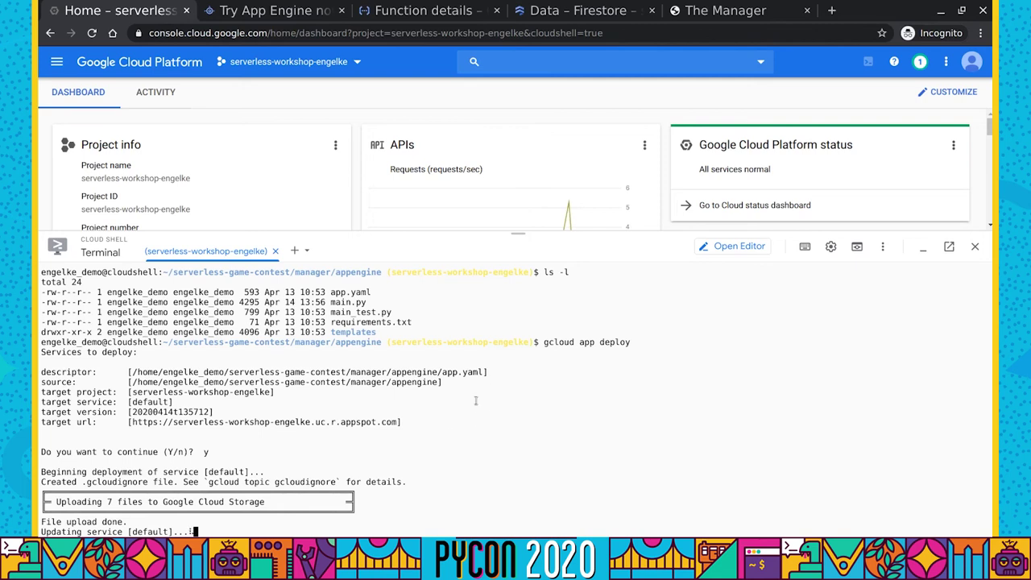
{"action": "left_click", "coordinate": [694, 10]}
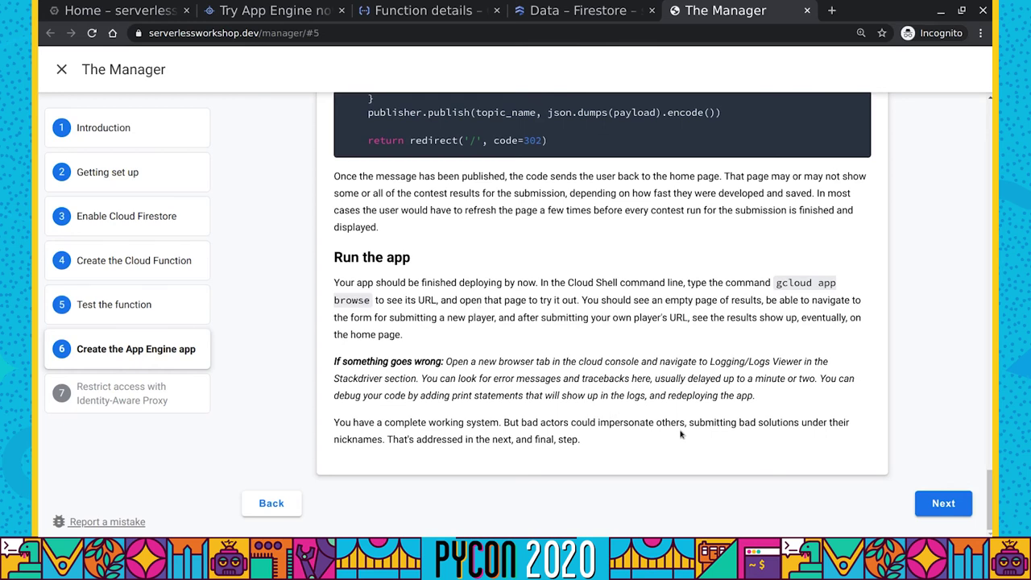
- Advance to step 7, Restrict access with Identity-Aware Proxy, and scroll to its IAP HTTP headers section
{"action": "left_click", "coordinate": [943, 503]}
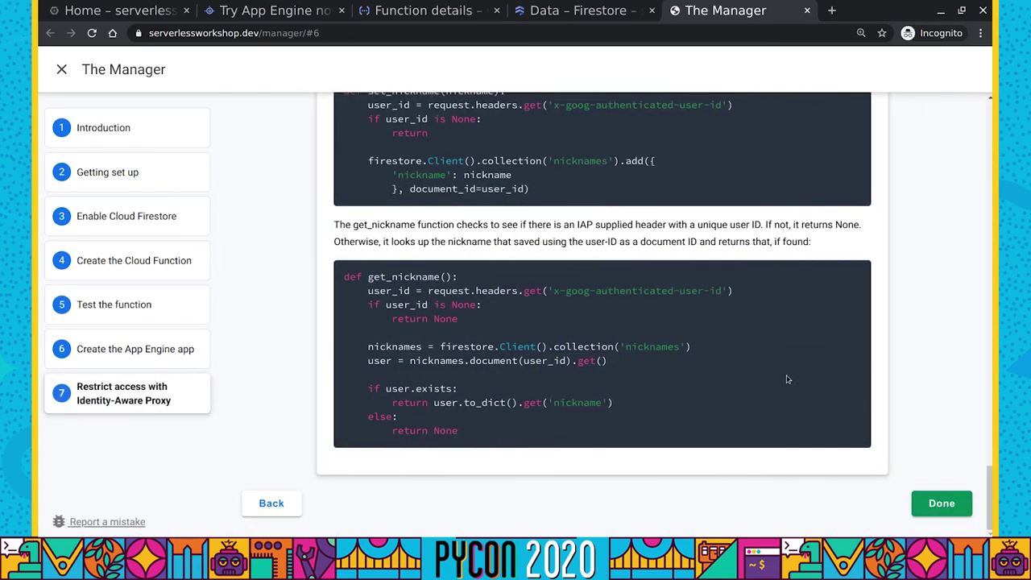
{"action": "scroll", "coordinate": [771, 379], "scroll_direction": "up", "scroll_amount": 5}
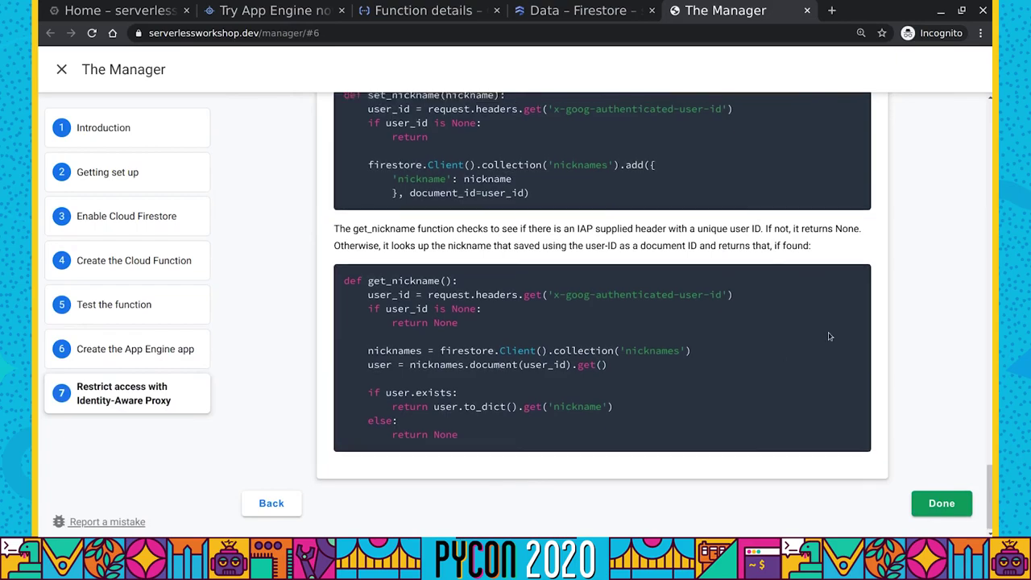
{"action": "left_click_drag", "start_coordinate": [988, 418], "coordinate": [984, 102]}
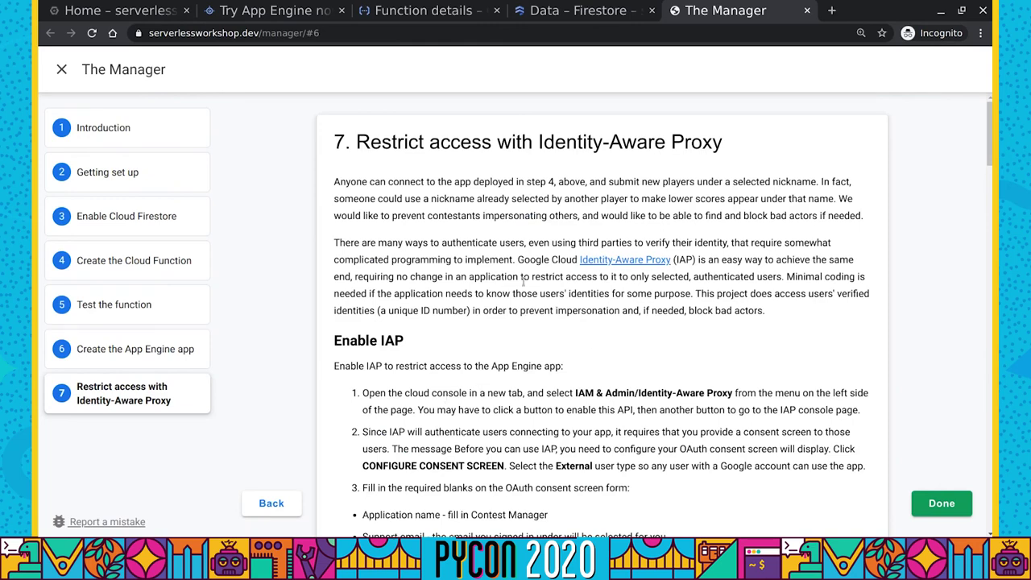
{"action": "scroll", "coordinate": [523, 282], "scroll_direction": "down", "scroll_amount": 4}
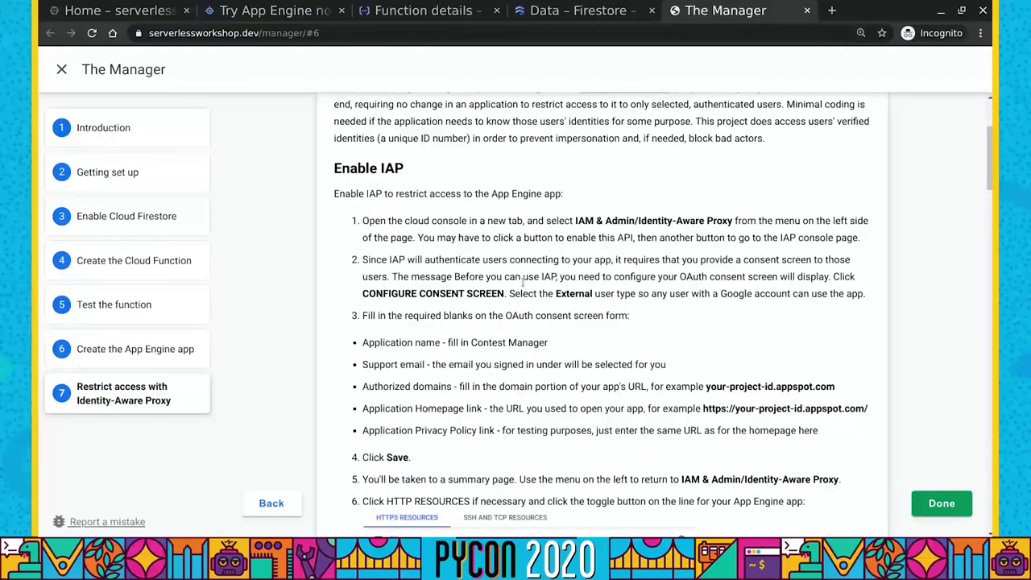
{"action": "scroll", "coordinate": [524, 288], "scroll_direction": "down", "scroll_amount": 2}
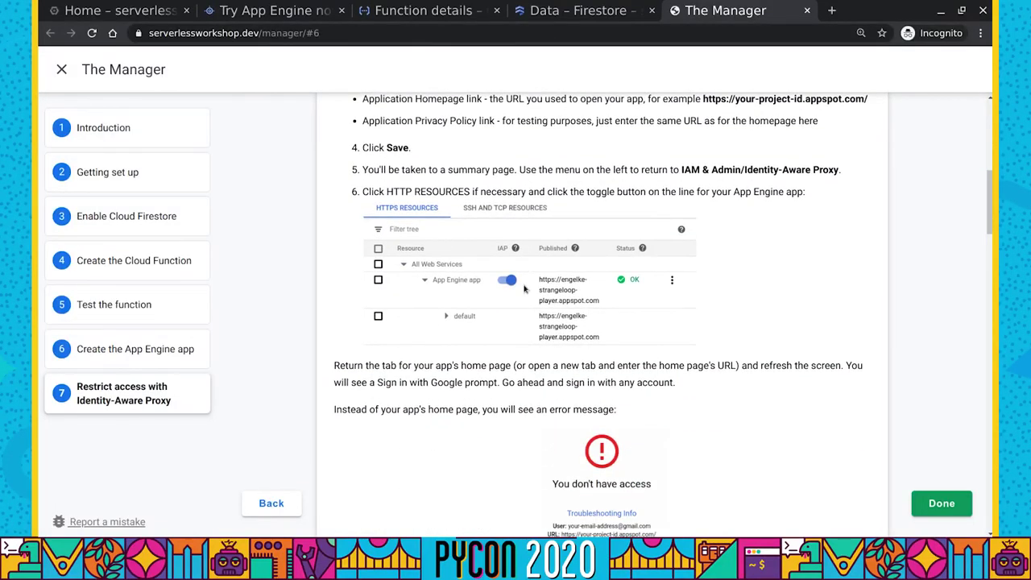
{"action": "scroll", "coordinate": [523, 289], "scroll_direction": "down", "scroll_amount": 7}
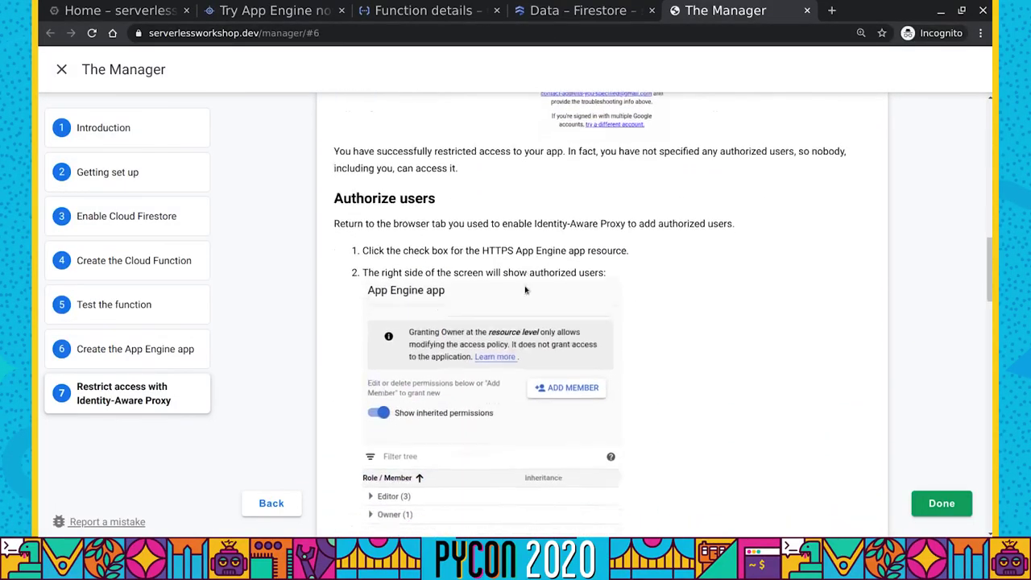
{"action": "scroll", "coordinate": [528, 289], "scroll_direction": "down", "scroll_amount": 3}
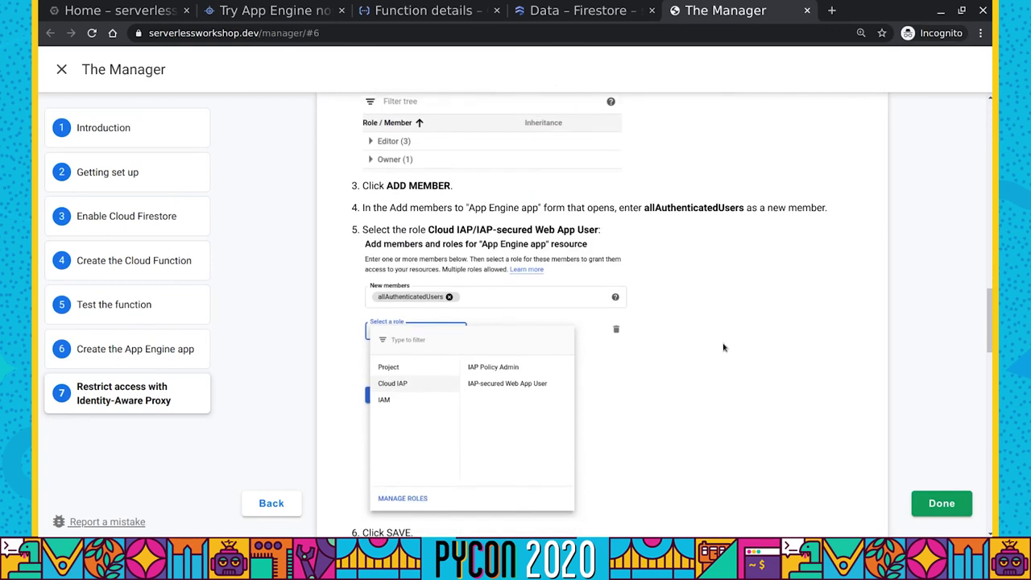
{"action": "scroll", "coordinate": [723, 347], "scroll_direction": "down", "scroll_amount": 6}
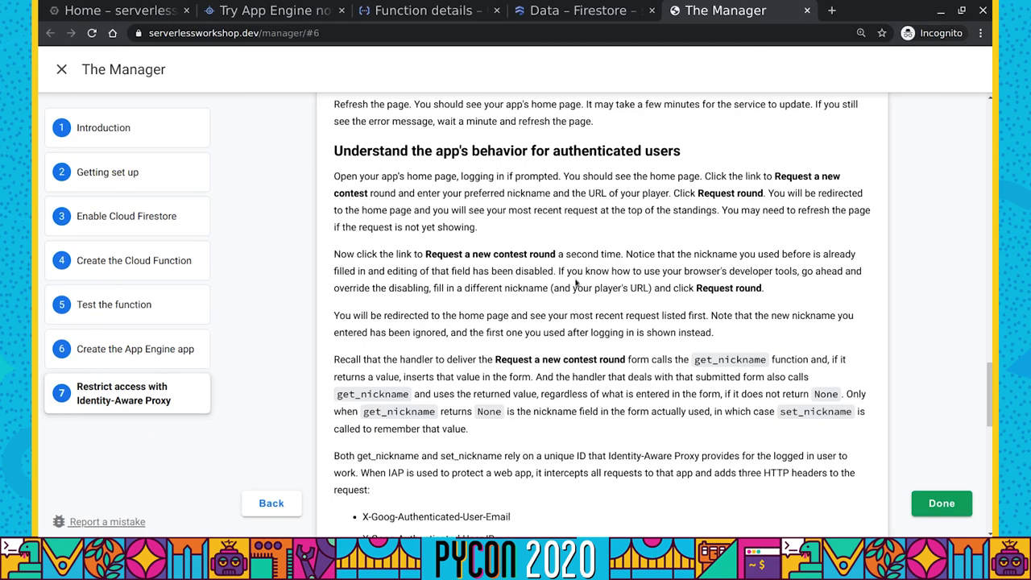
{"action": "scroll", "coordinate": [576, 282], "scroll_direction": "down", "scroll_amount": 3}
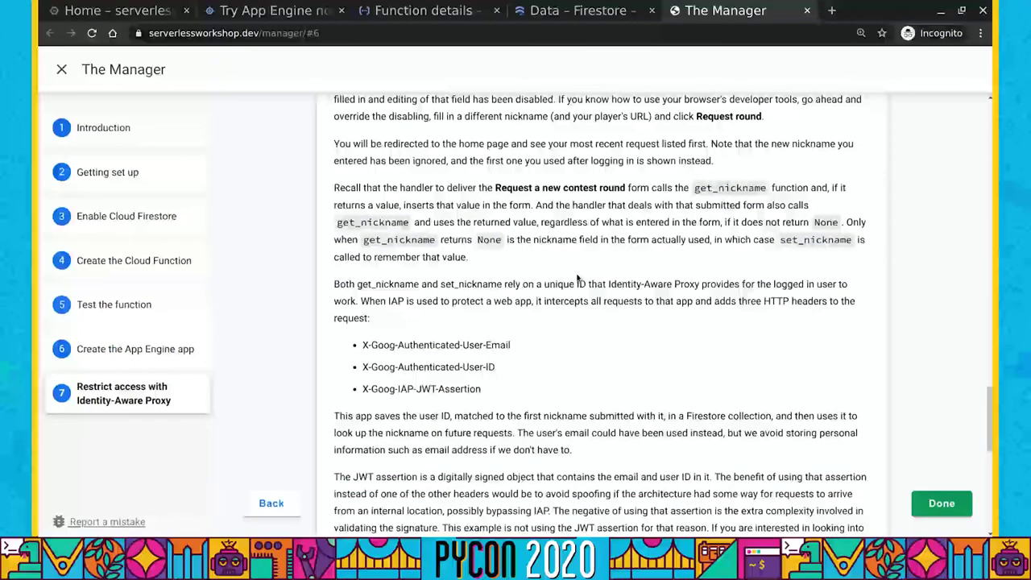
{"action": "scroll", "coordinate": [578, 278], "scroll_direction": "down", "scroll_amount": 1}
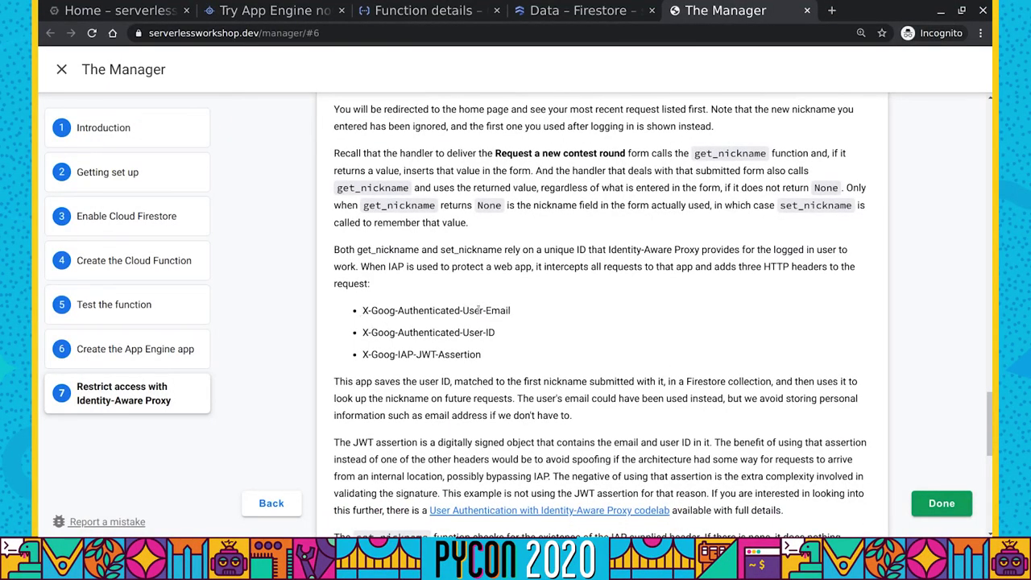
{"action": "triple_click", "coordinate": [444, 309]}
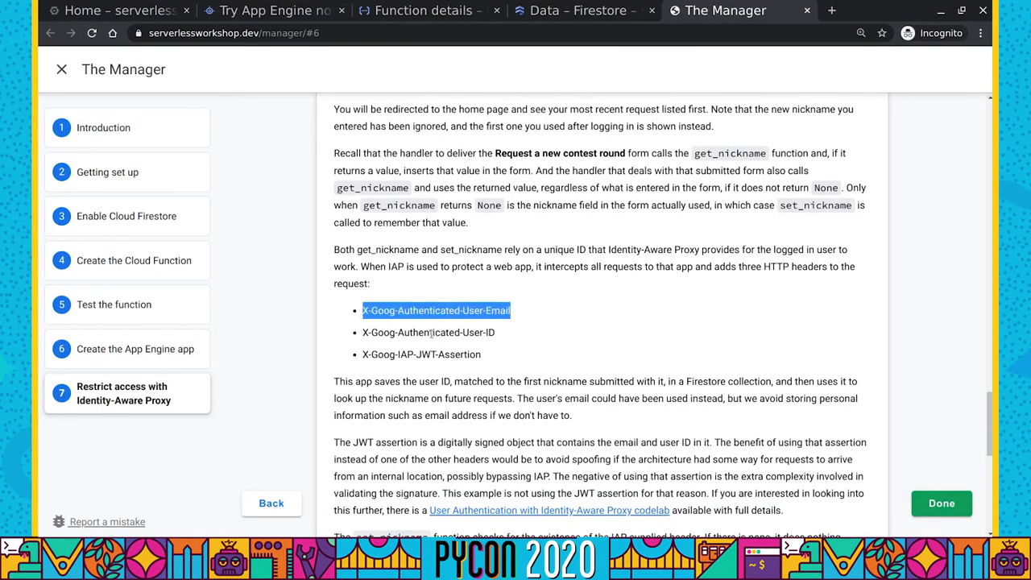
{"action": "left_click", "coordinate": [432, 333]}
{"action": "triple_click", "coordinate": [432, 332]}
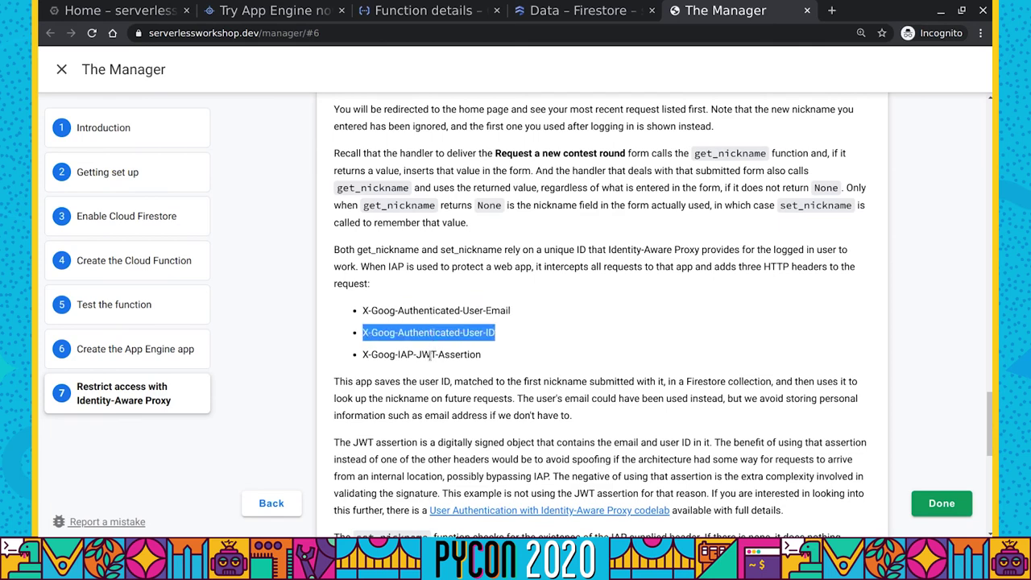
{"action": "triple_click", "coordinate": [431, 355]}
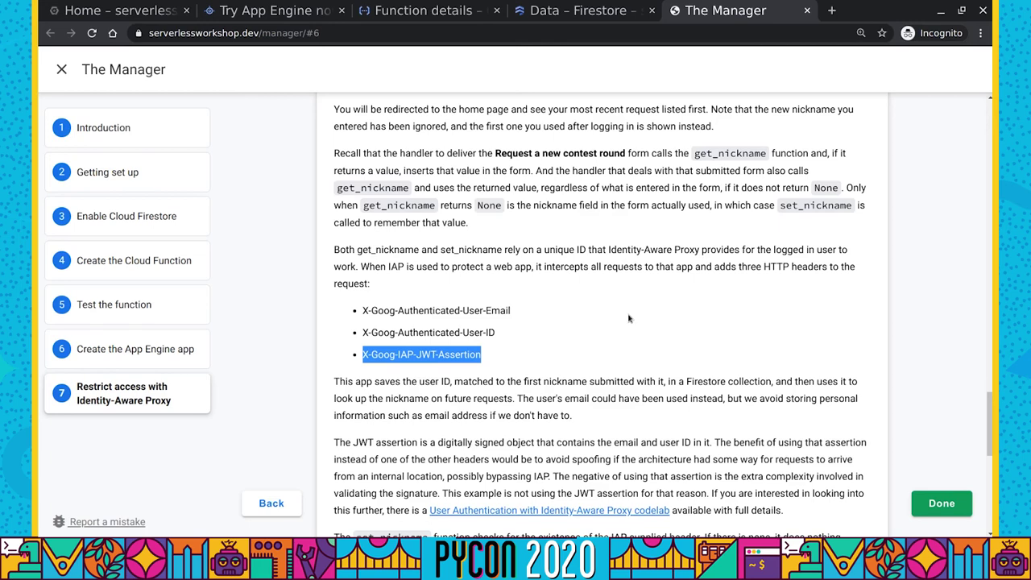
{"action": "scroll", "coordinate": [629, 318], "scroll_direction": "down", "scroll_amount": 2}
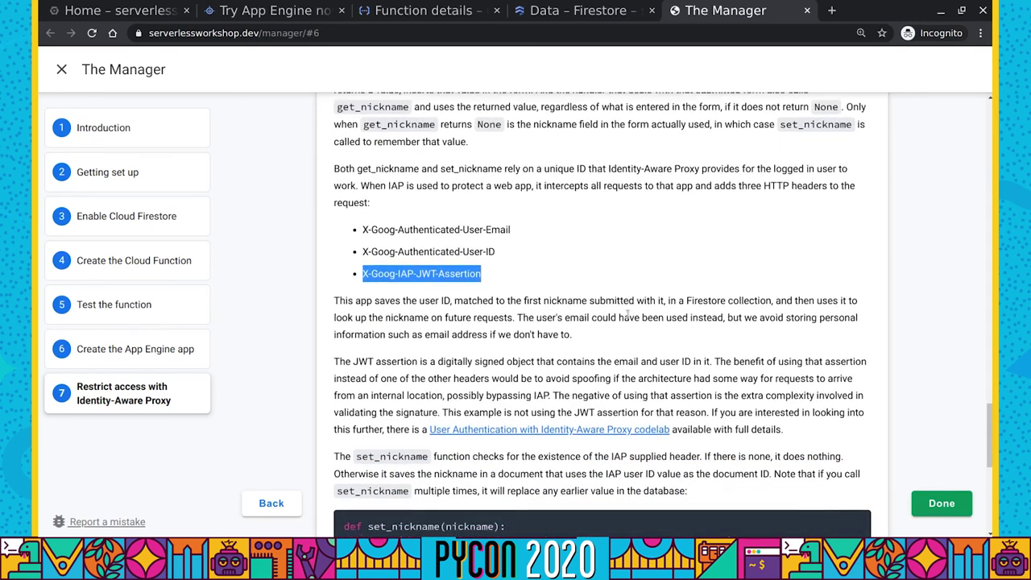
{"action": "scroll", "coordinate": [627, 316], "scroll_direction": "down", "scroll_amount": 2}
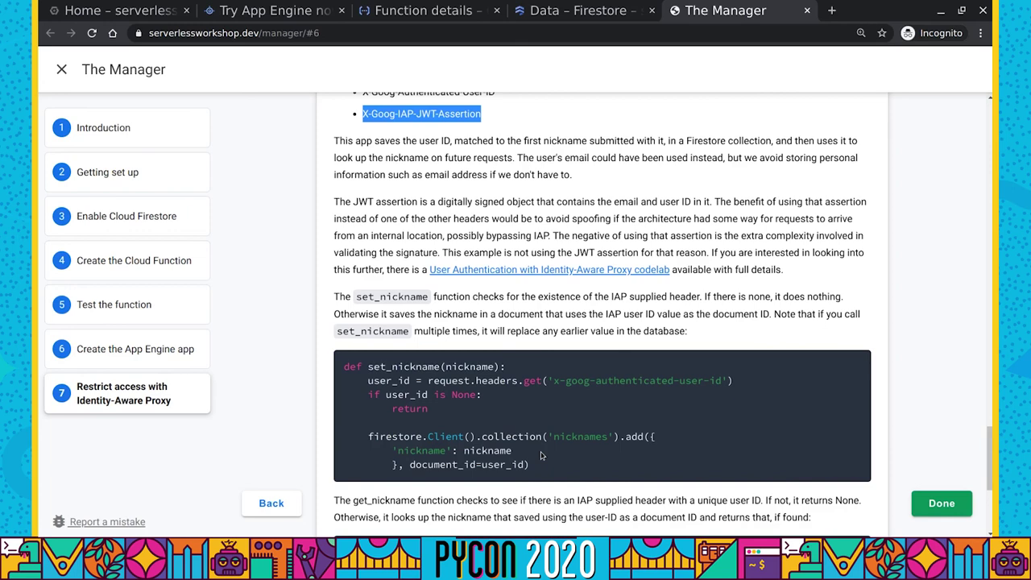
{"action": "scroll", "coordinate": [541, 456], "scroll_direction": "down", "scroll_amount": 3}
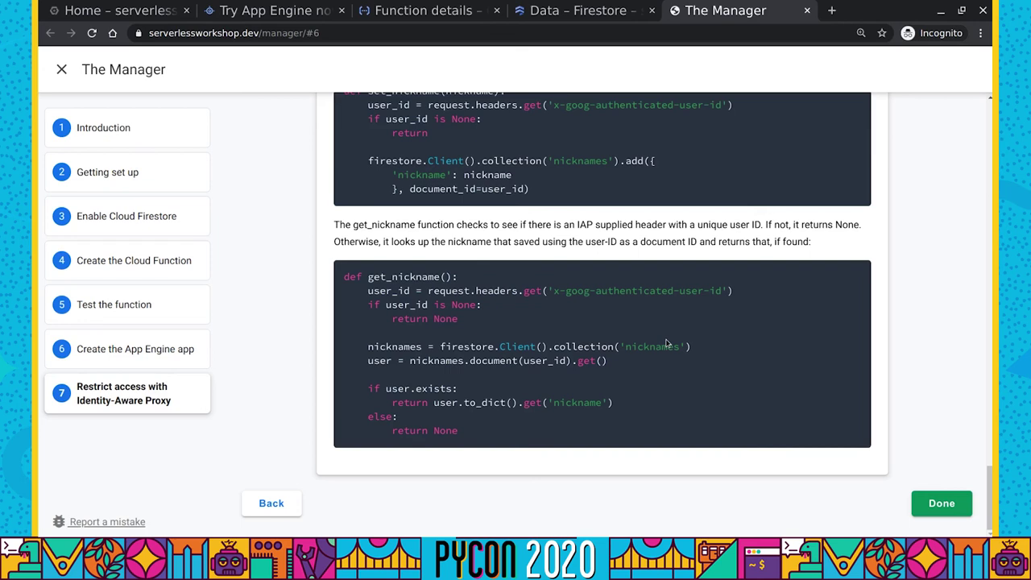
{"action": "scroll", "coordinate": [666, 344], "scroll_direction": "up", "scroll_amount": 5}
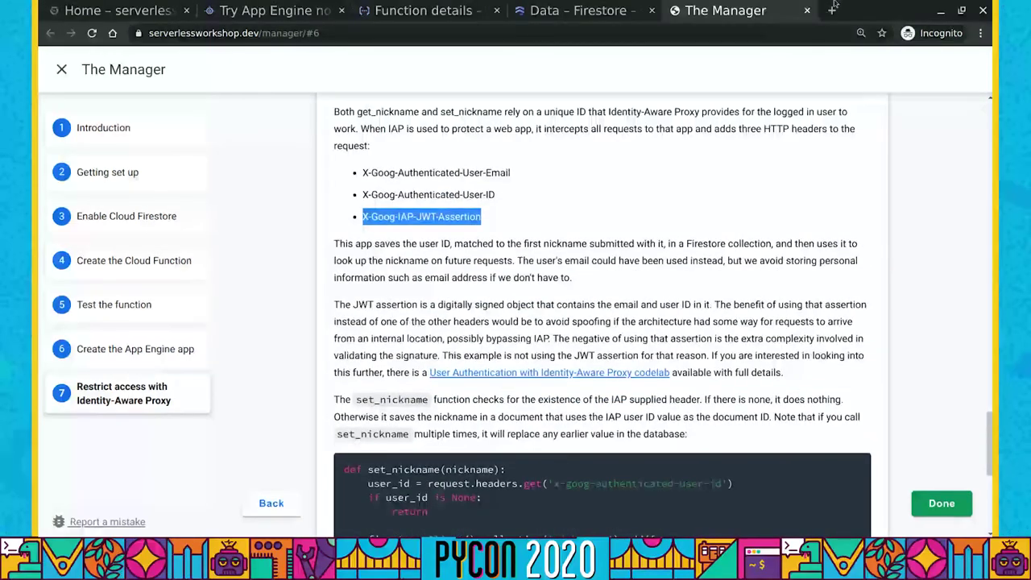
- Run 'gcloud app browse' in Cloud Shell and open the printed appspot.com link
{"action": "left_click", "coordinate": [125, 10]}
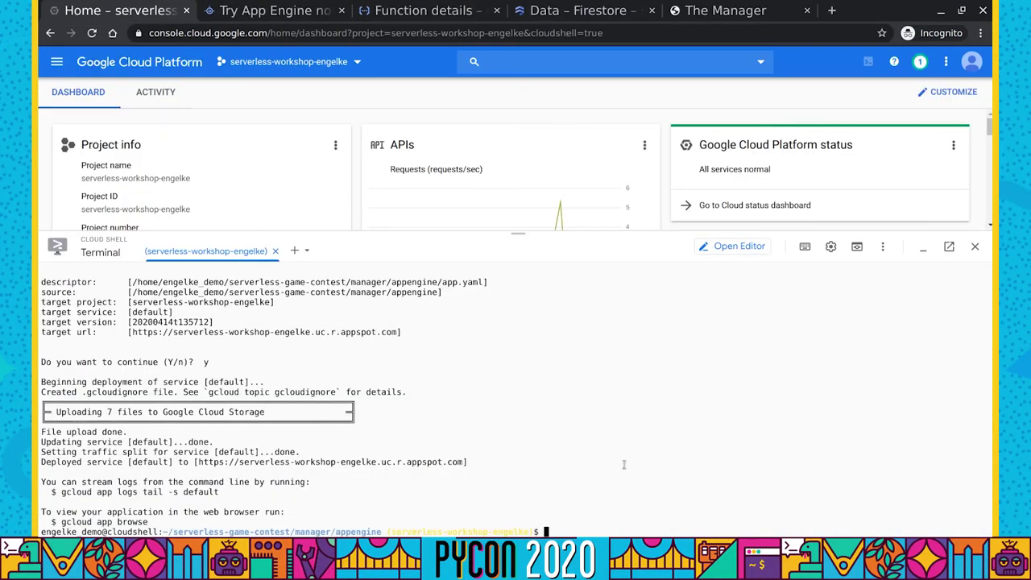
{"action": "type", "text": "gcloud app browse"}
{"action": "key", "text": "Return"}
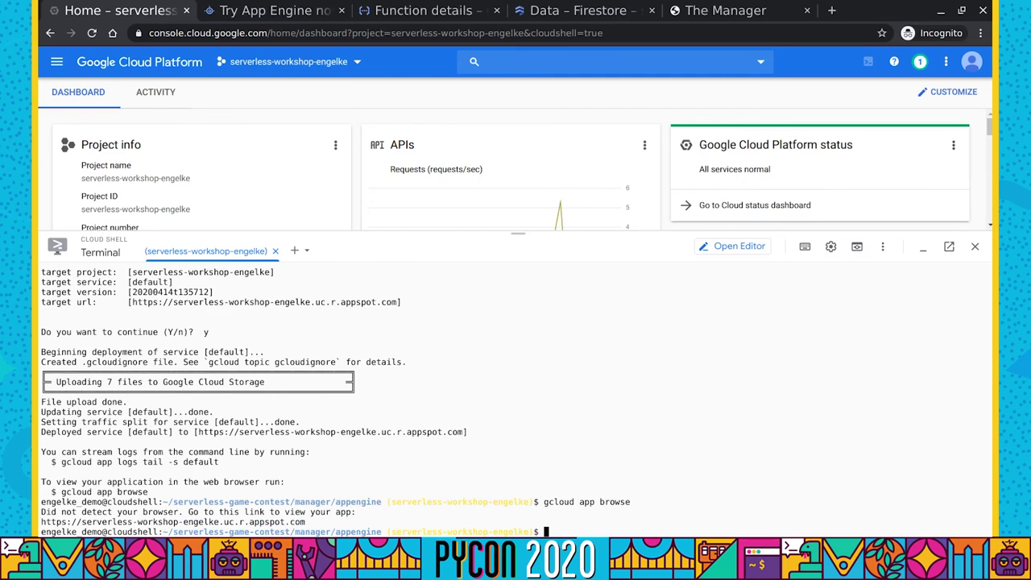
{"action": "left_click", "coordinate": [159, 523]}
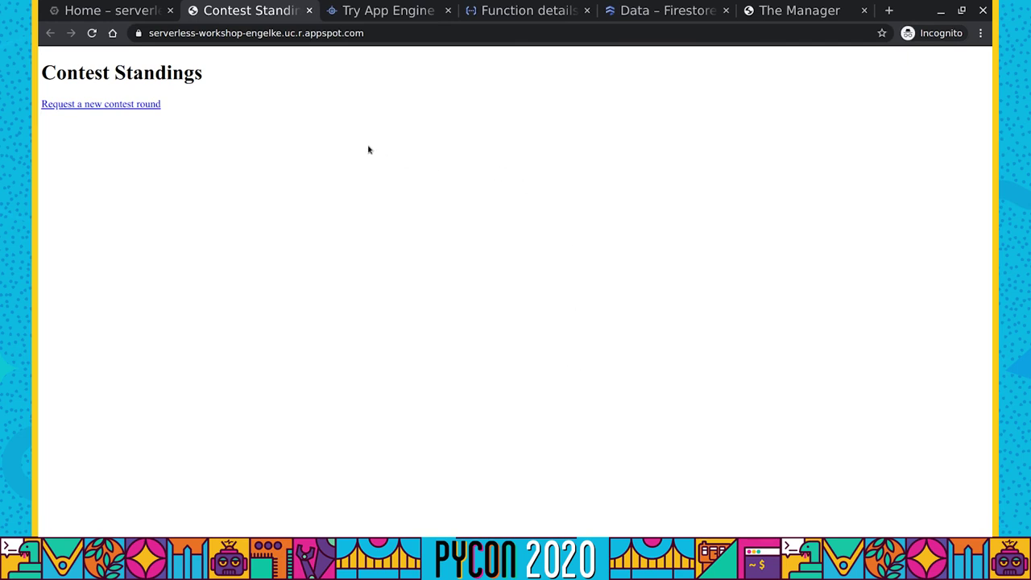
- Enter a player nickname on the Request a Contest Round form, then go to the function details tab
{"action": "left_click", "coordinate": [138, 108]}
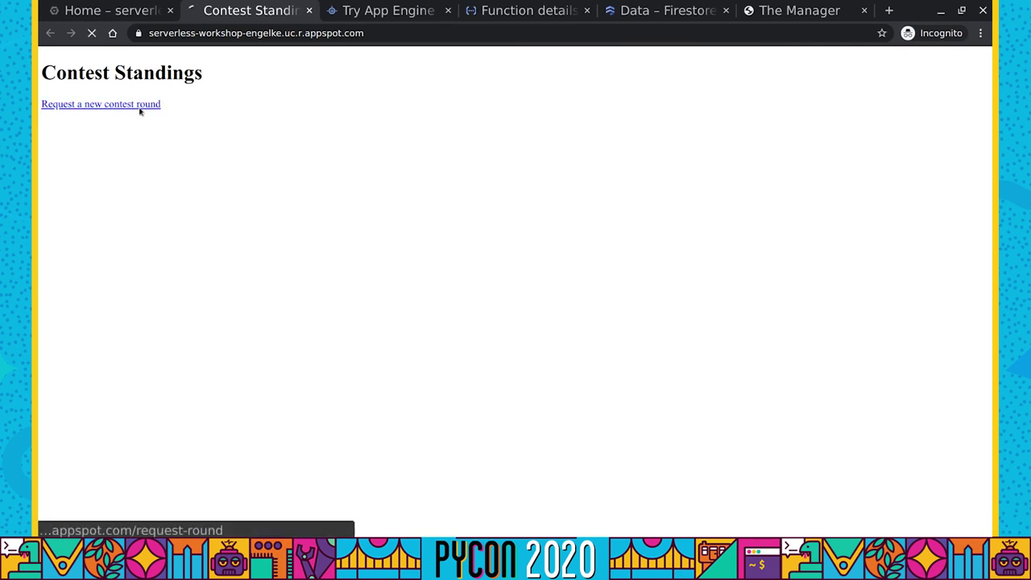
{"action": "left_click", "coordinate": [138, 107]}
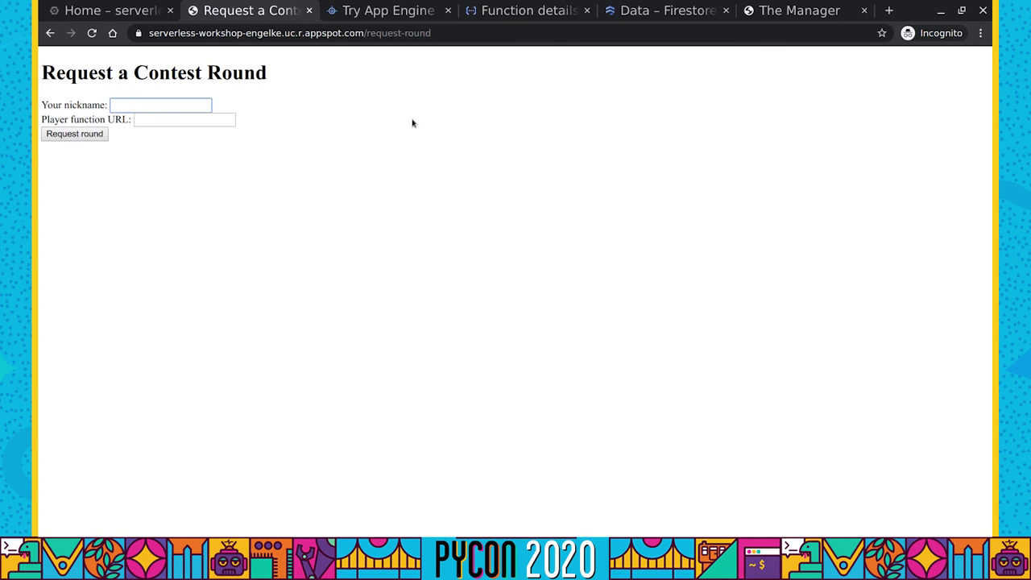
{"action": "type", "text": "John Doe"}
{"action": "left_click", "coordinate": [183, 123]}
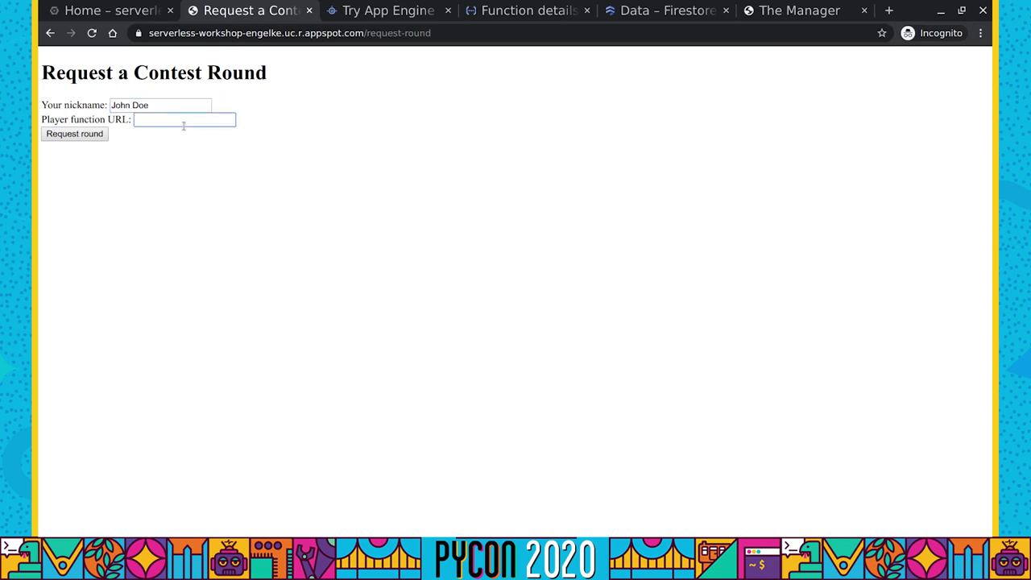
{"action": "left_click", "coordinate": [513, 12]}
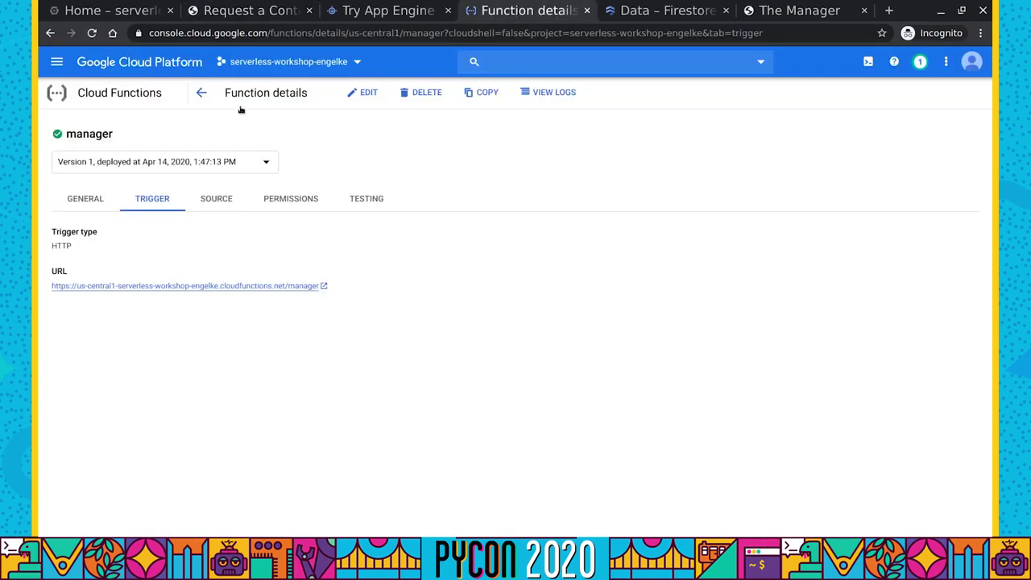
- Copy the okayplayer function's HTTP trigger URL from its TRIGGER tab and return to the form
{"action": "left_click", "coordinate": [201, 94]}
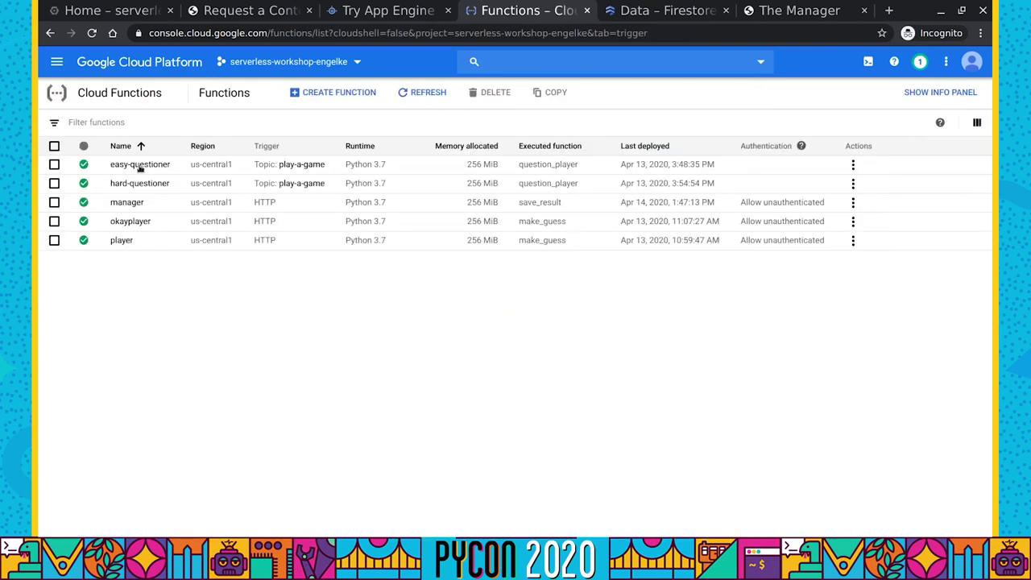
{"action": "left_click", "coordinate": [134, 224]}
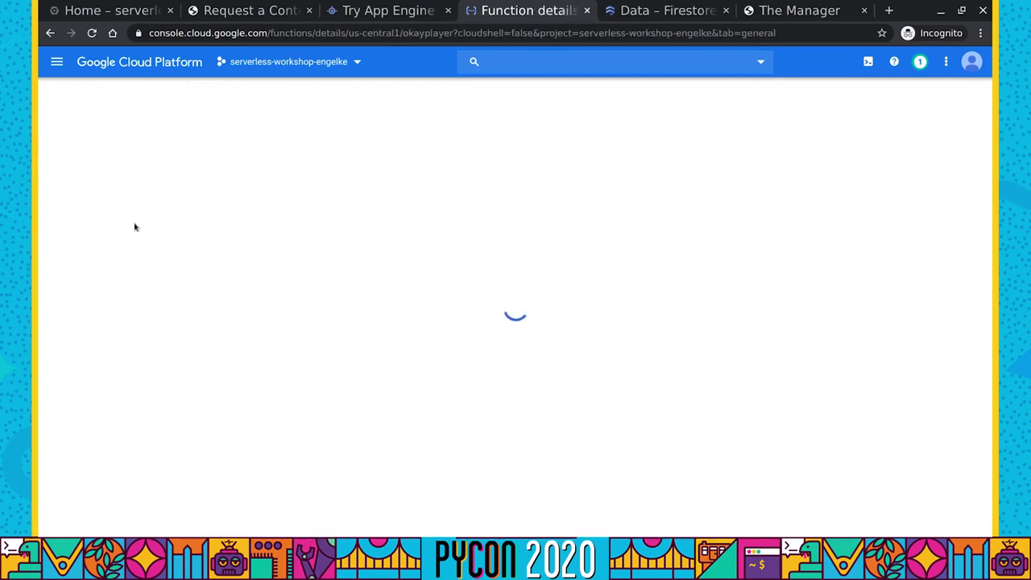
{"action": "left_click", "coordinate": [153, 200]}
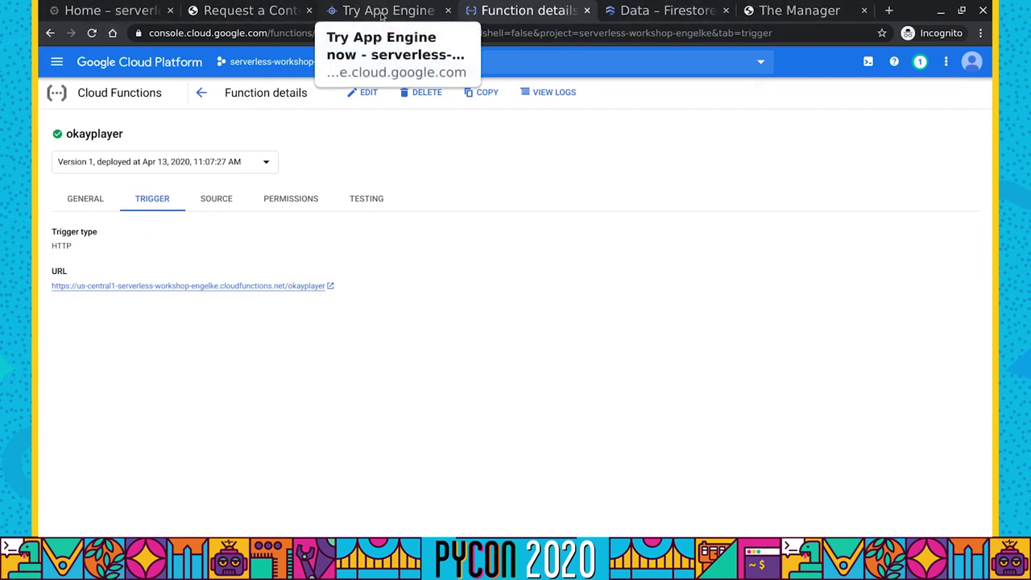
{"action": "left_click", "coordinate": [246, 10]}
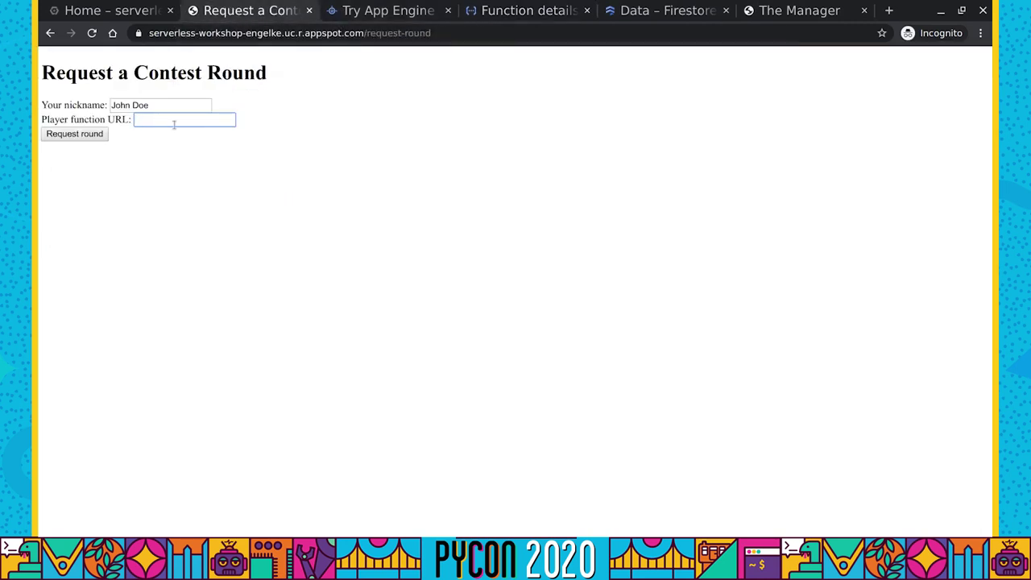
- Paste the okayplayer URL as the Player function URL, request the round, and reload standings
{"action": "key", "text": "ctrl+v"}
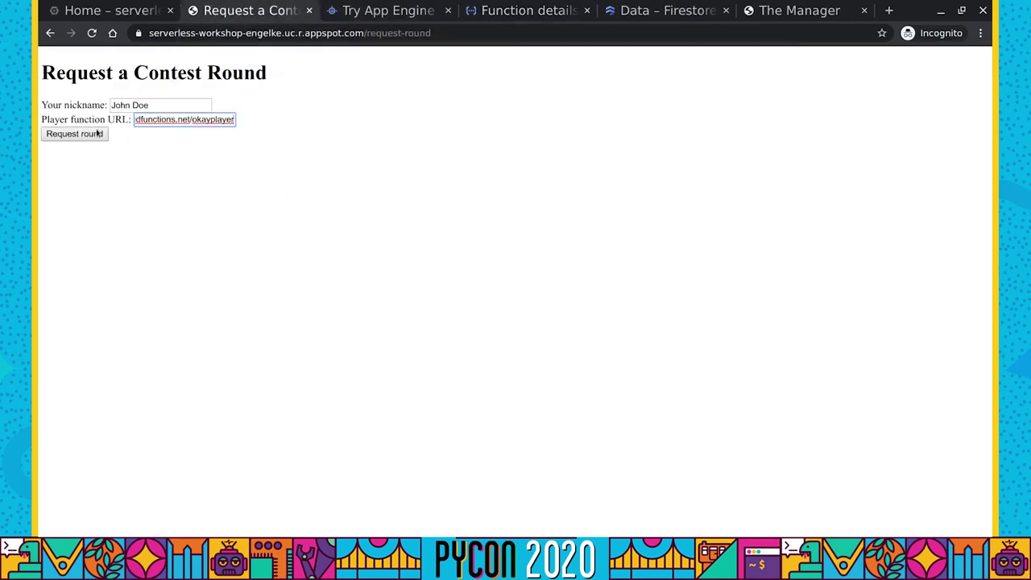
{"action": "left_click", "coordinate": [95, 134]}
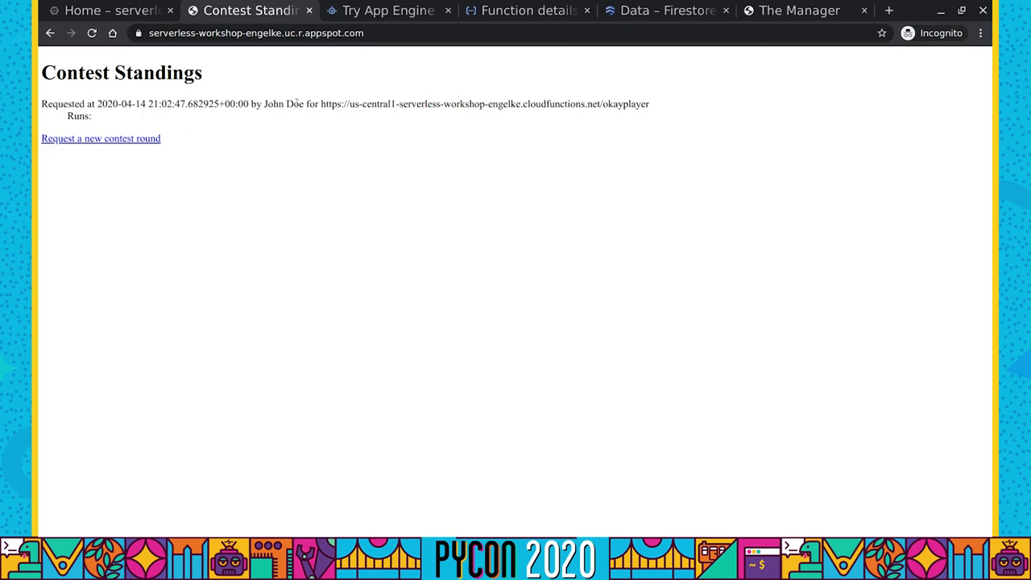
{"action": "left_click", "coordinate": [92, 35]}
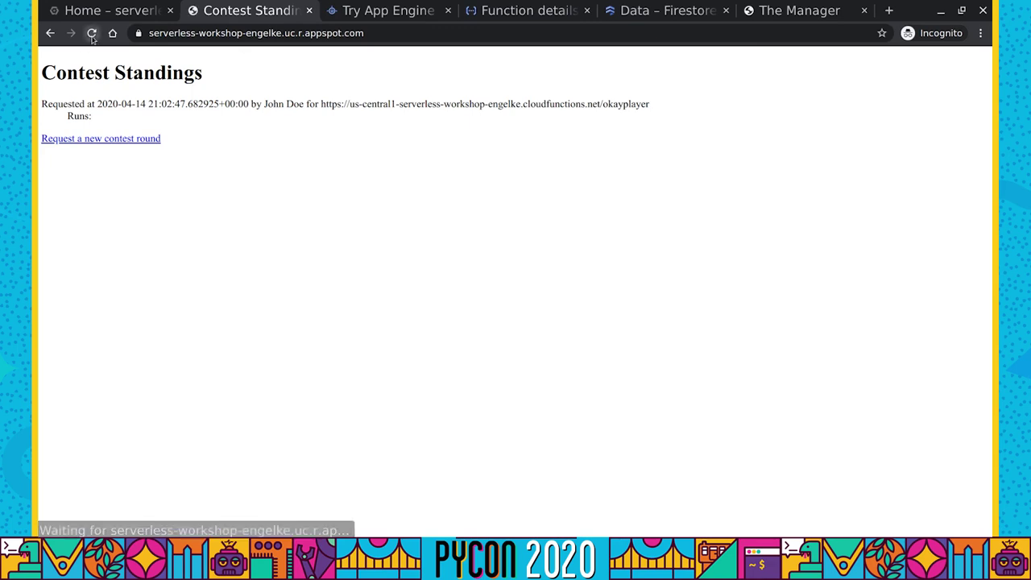
- Reload standings until easy-questioner (won in 7 moves) and hard-questioner (failed at 100) appear
{"action": "left_click", "coordinate": [92, 34]}
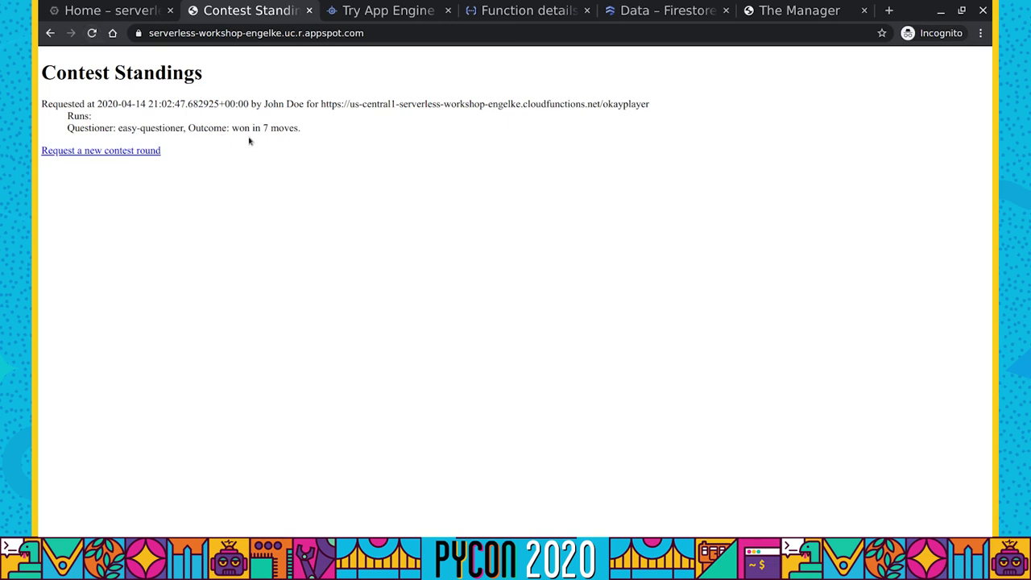
{"action": "left_click", "coordinate": [91, 33]}
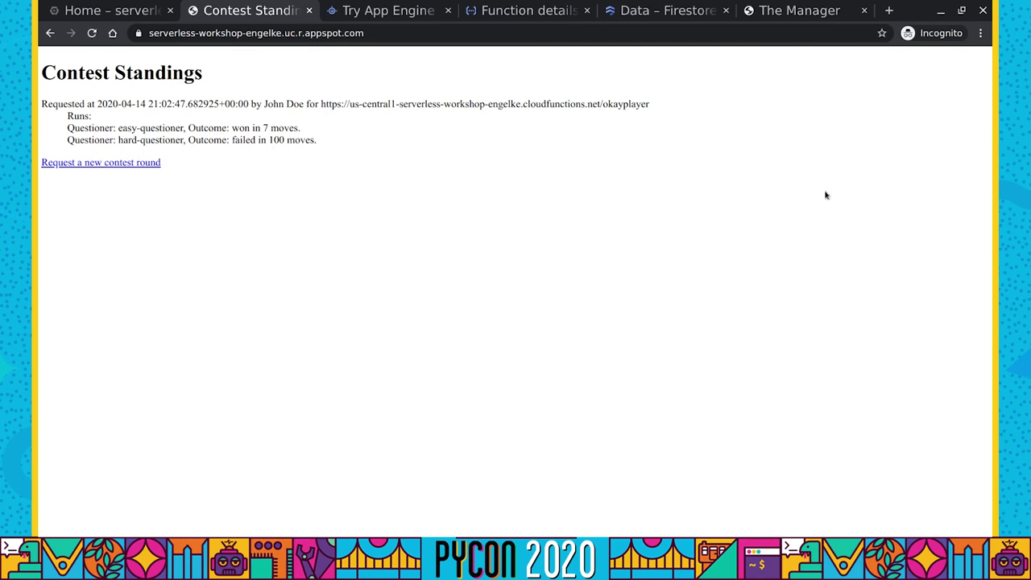
{"action": "left_click", "coordinate": [803, 9]}
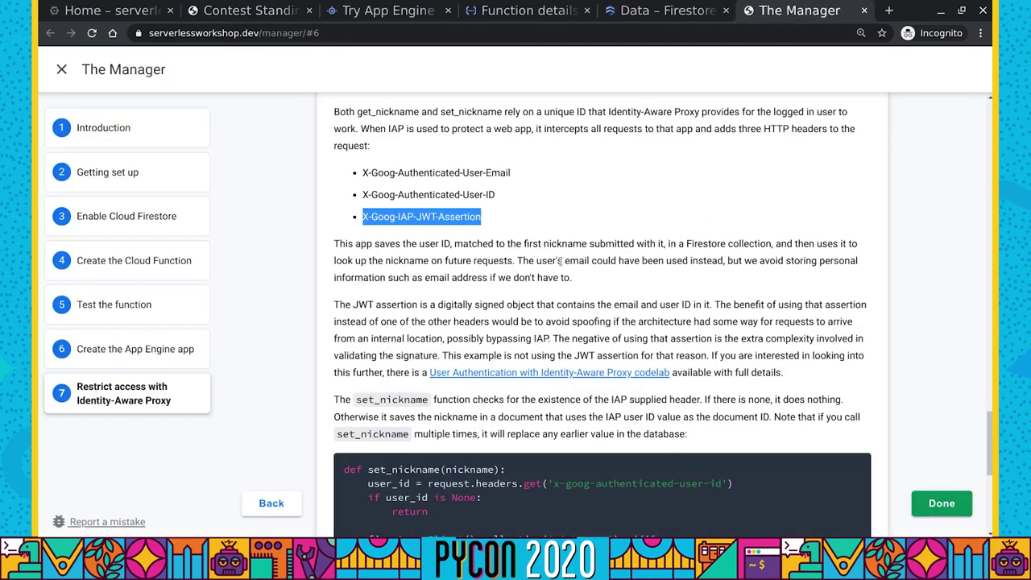
- Deselect the header text and scroll section 7 to the Enable IAP instructions
{"action": "left_click", "coordinate": [560, 260]}
{"action": "scroll", "coordinate": [560, 260], "scroll_direction": "up", "scroll_amount": 20}
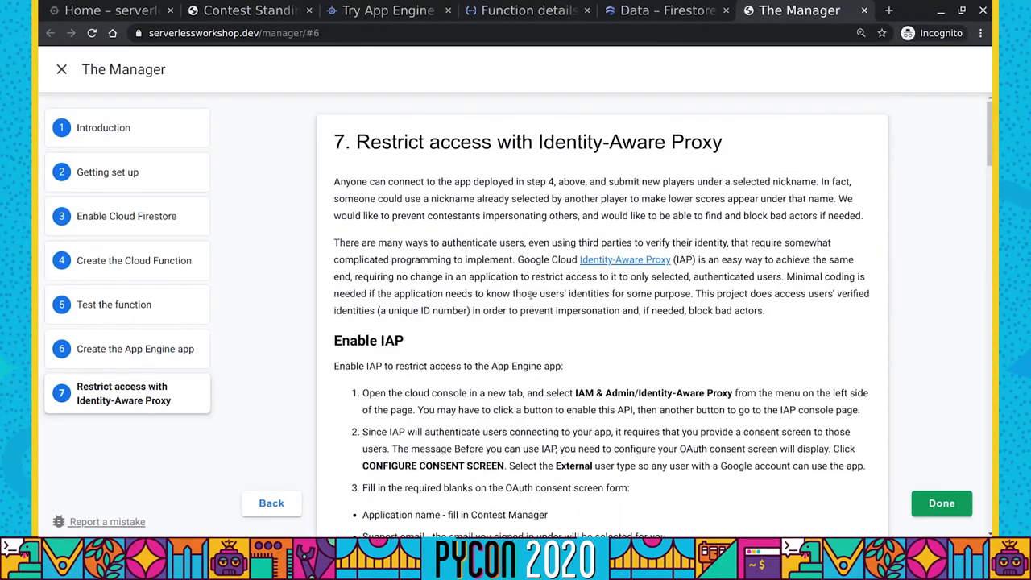
{"action": "scroll", "coordinate": [527, 334], "scroll_direction": "down", "scroll_amount": 3}
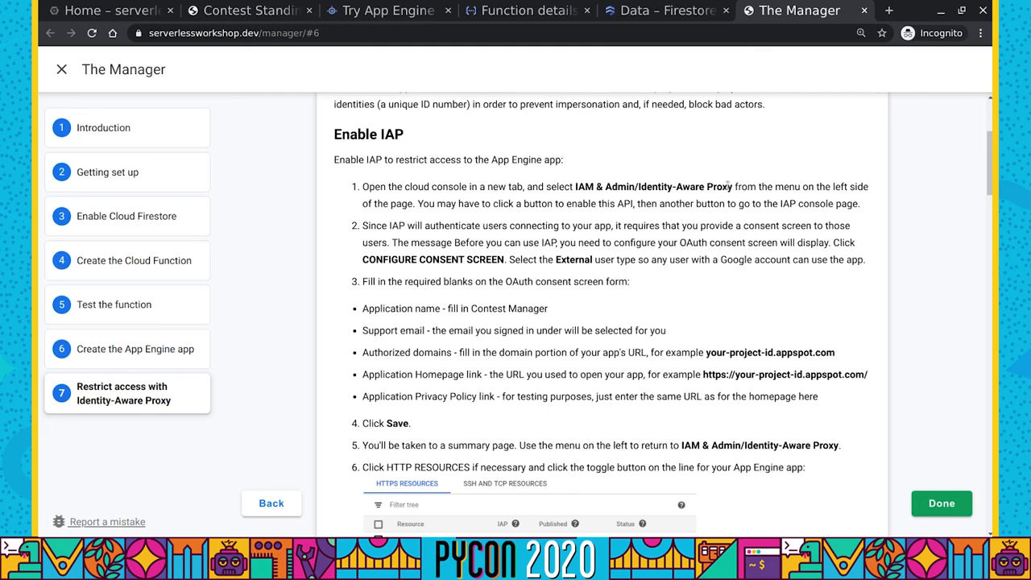
- Open the console in a new tab and navigate to IAM & Admin > Identity-Aware Proxy
{"action": "left_click", "coordinate": [129, 11]}
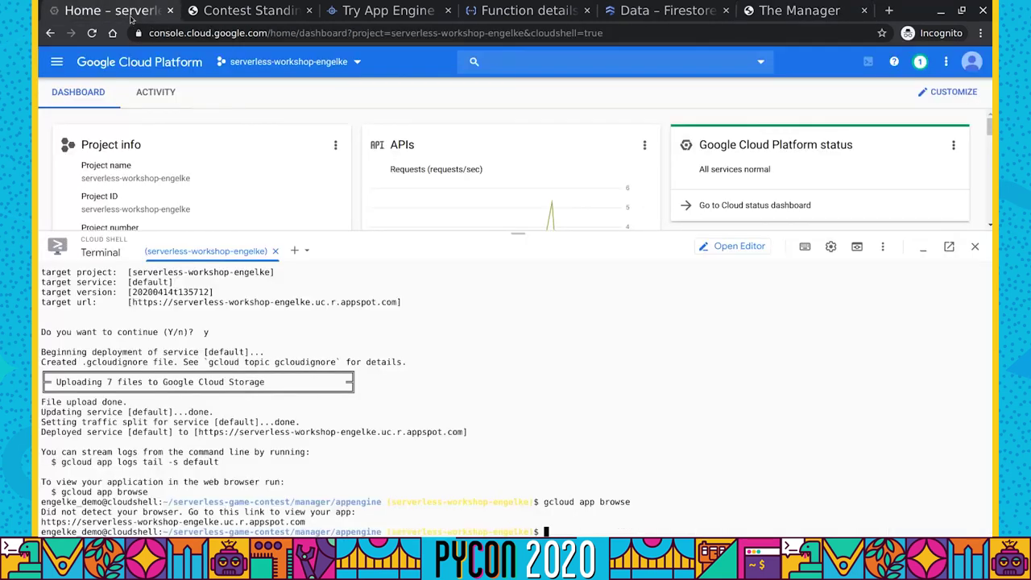
{"action": "middle_click", "coordinate": [117, 62]}
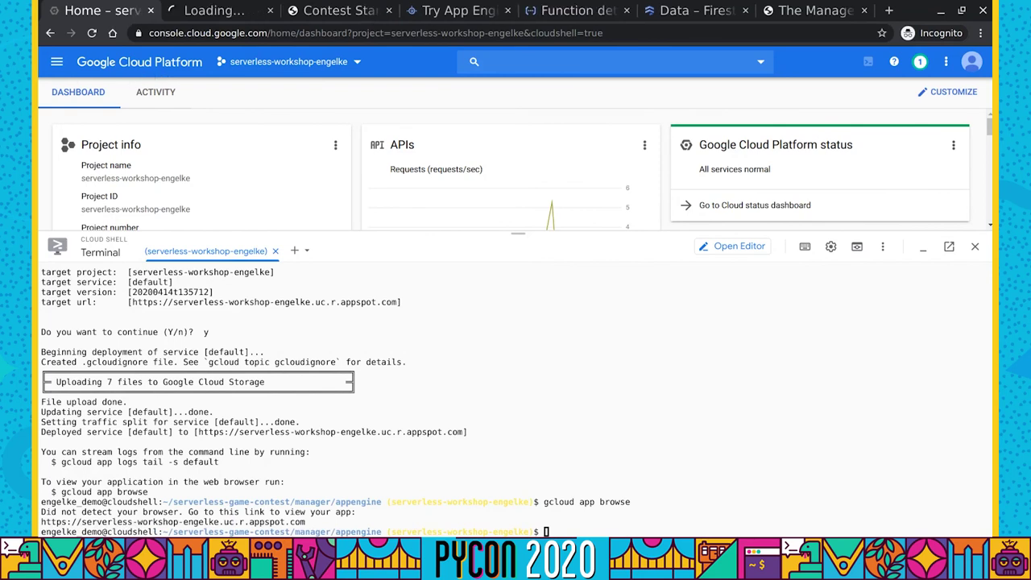
{"action": "left_click", "coordinate": [179, 10]}
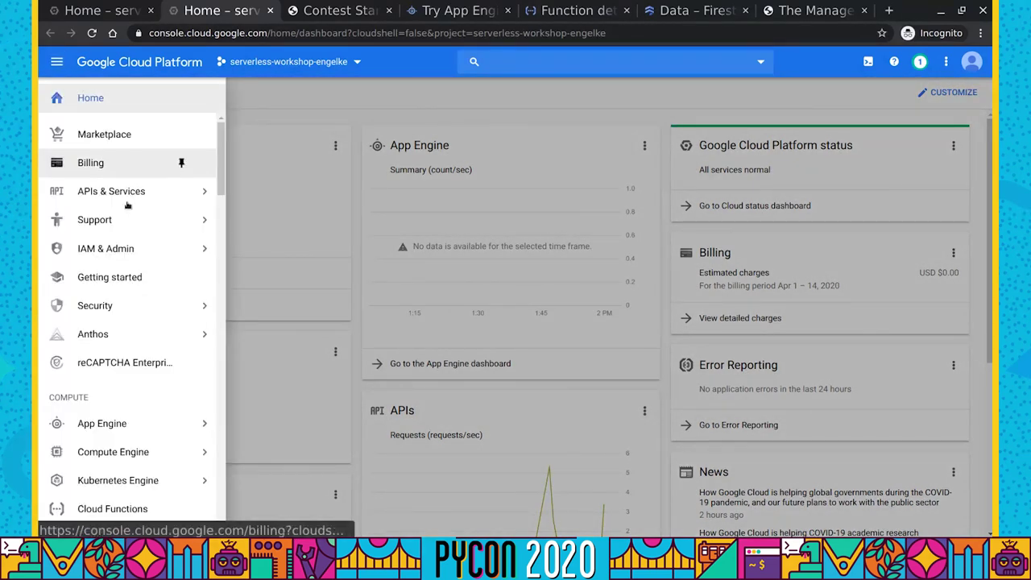
{"action": "mouse_move", "coordinate": [113, 226]}
{"action": "mouse_move", "coordinate": [103, 249]}
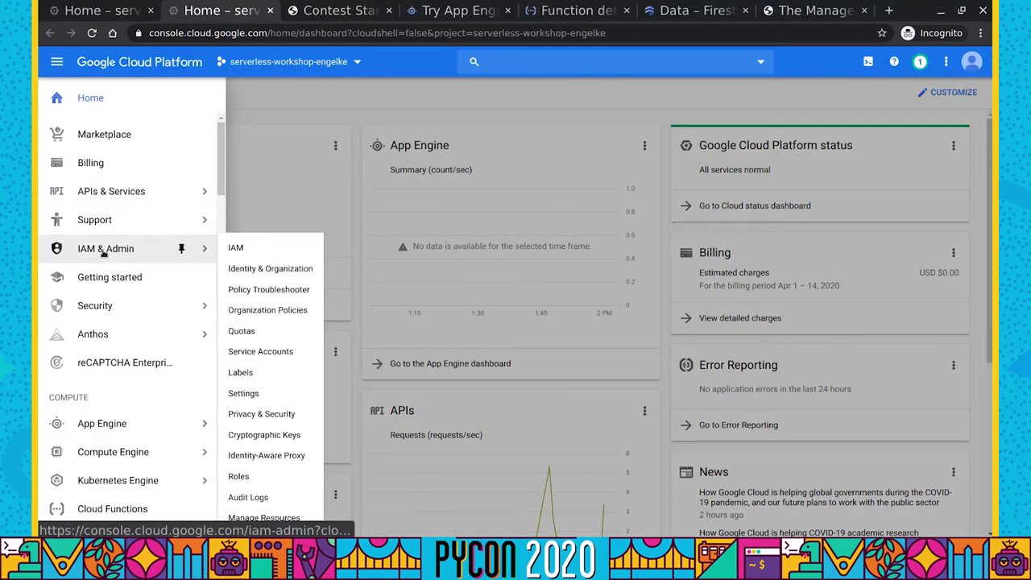
{"action": "left_click", "coordinate": [252, 456]}
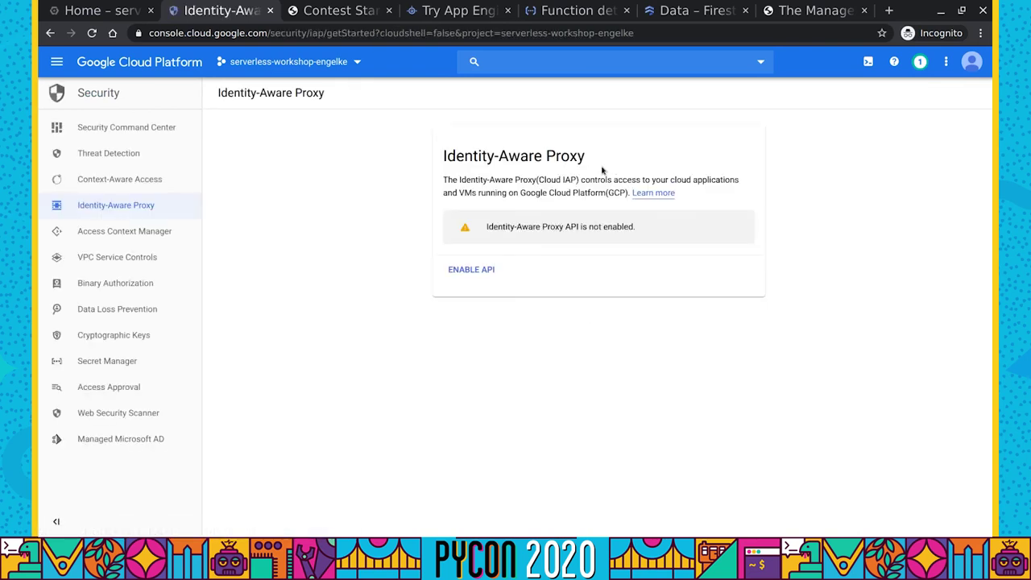
- Enable the IAP API, go to Identity-Aware Proxy, and choose Configure Consent Screen
{"action": "left_click", "coordinate": [481, 269]}
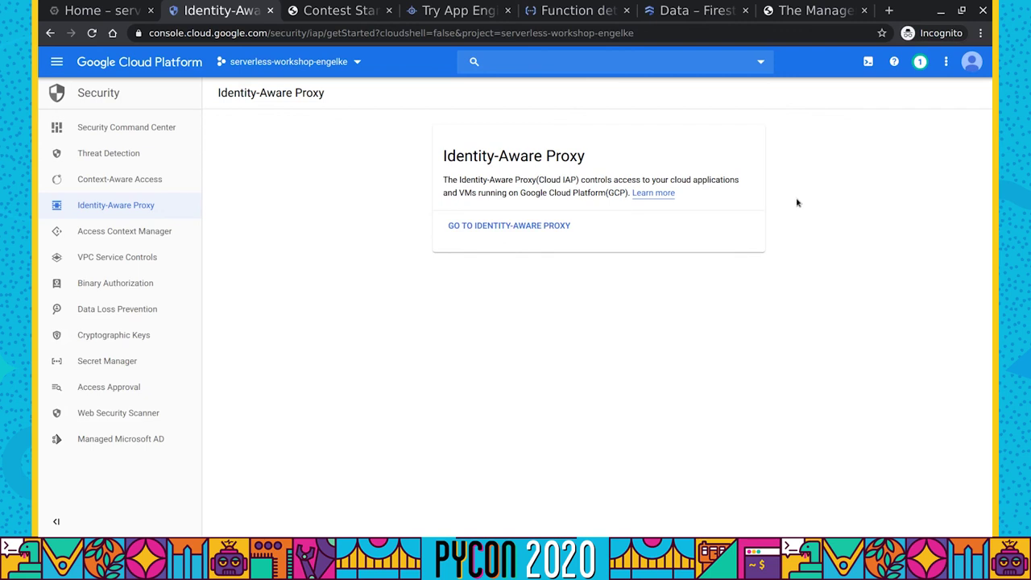
{"action": "left_click", "coordinate": [557, 229]}
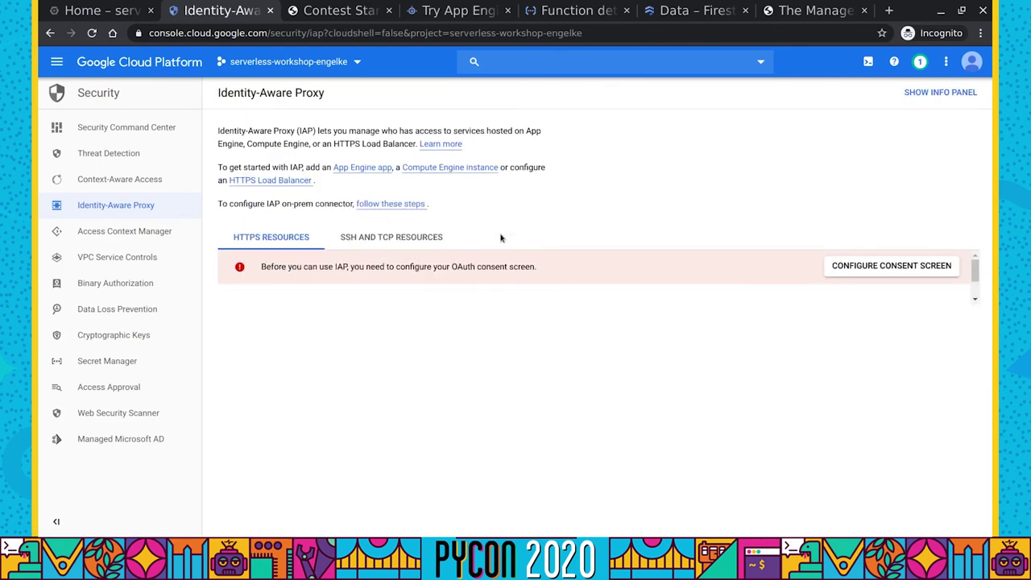
{"action": "left_click", "coordinate": [872, 267]}
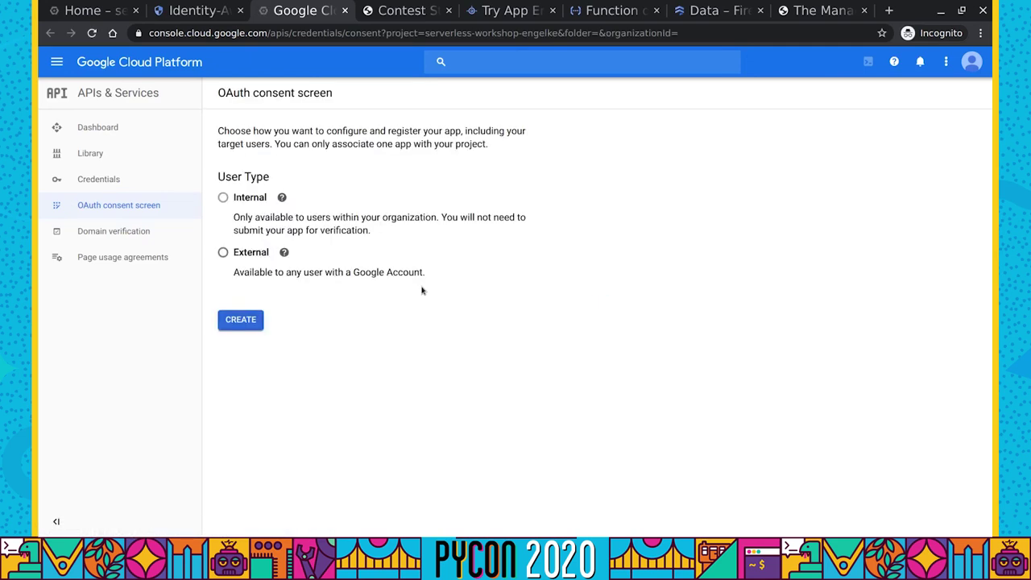
- Create the OAuth consent screen with the External user type
{"action": "mouse_move", "coordinate": [223, 197]}
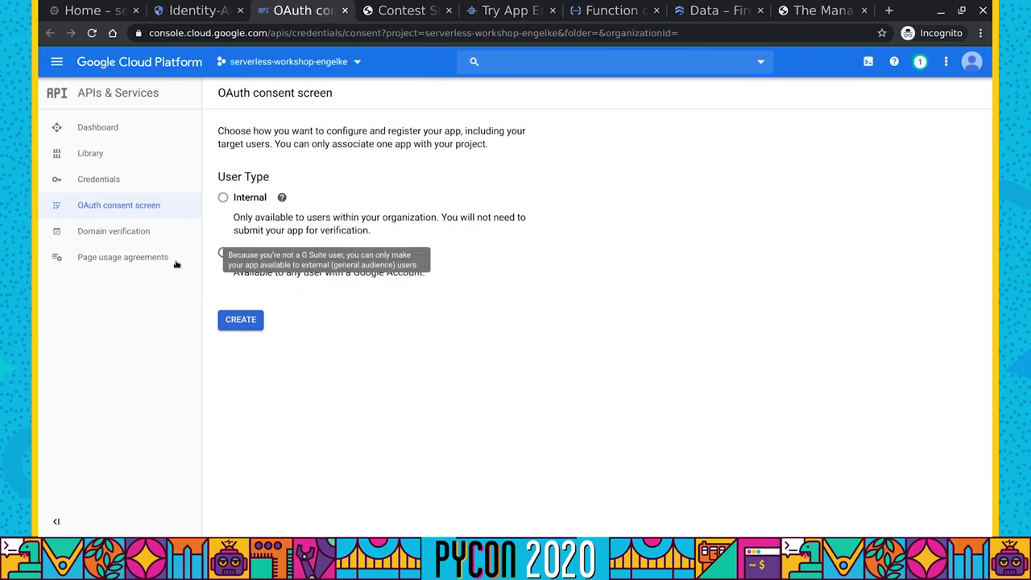
{"action": "left_click", "coordinate": [223, 252]}
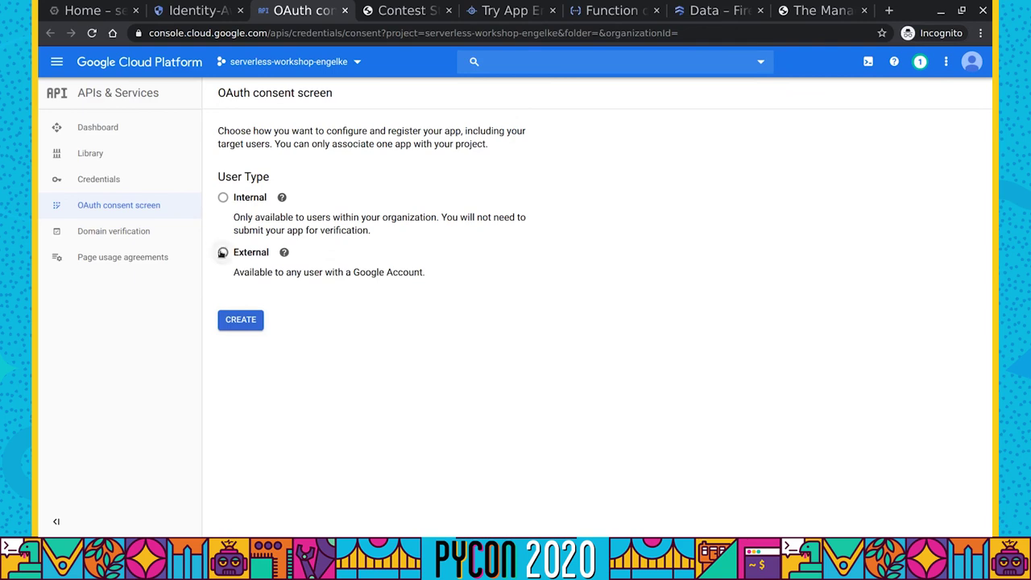
{"action": "left_click", "coordinate": [254, 326]}
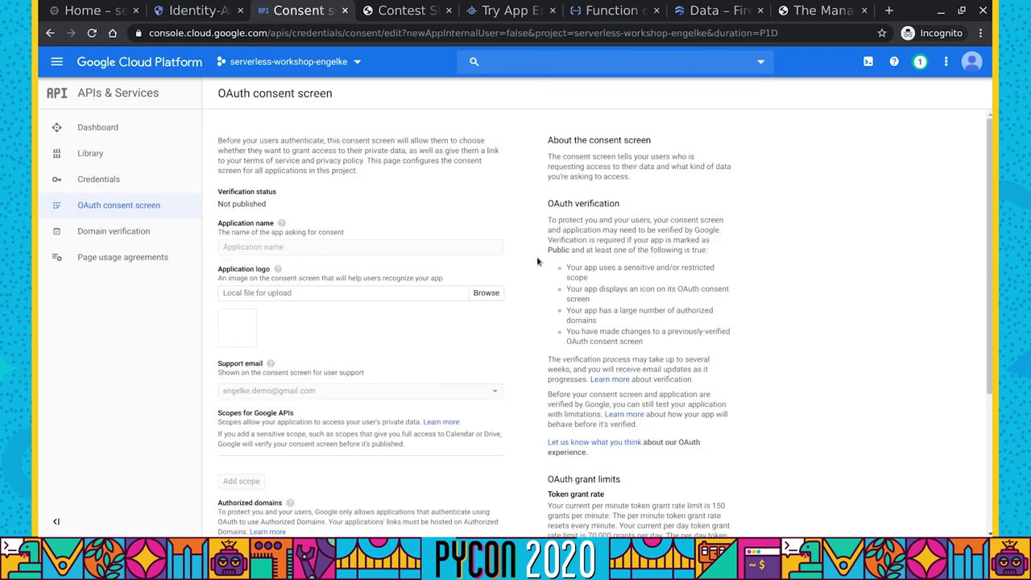
- Enter 'Program' as the consent screen's application name
{"action": "left_click", "coordinate": [297, 251]}
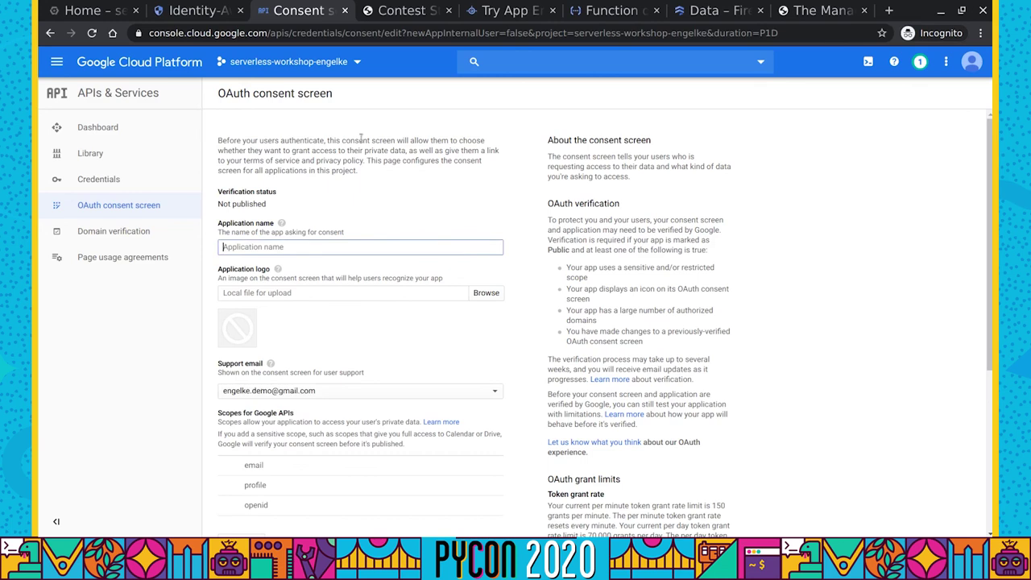
{"action": "type", "text": "Programming Contest"}
{"action": "scroll", "coordinate": [363, 227], "scroll_direction": "down", "scroll_amount": 3}
{"action": "scroll", "coordinate": [300, 188], "scroll_direction": "down", "scroll_amount": 2}
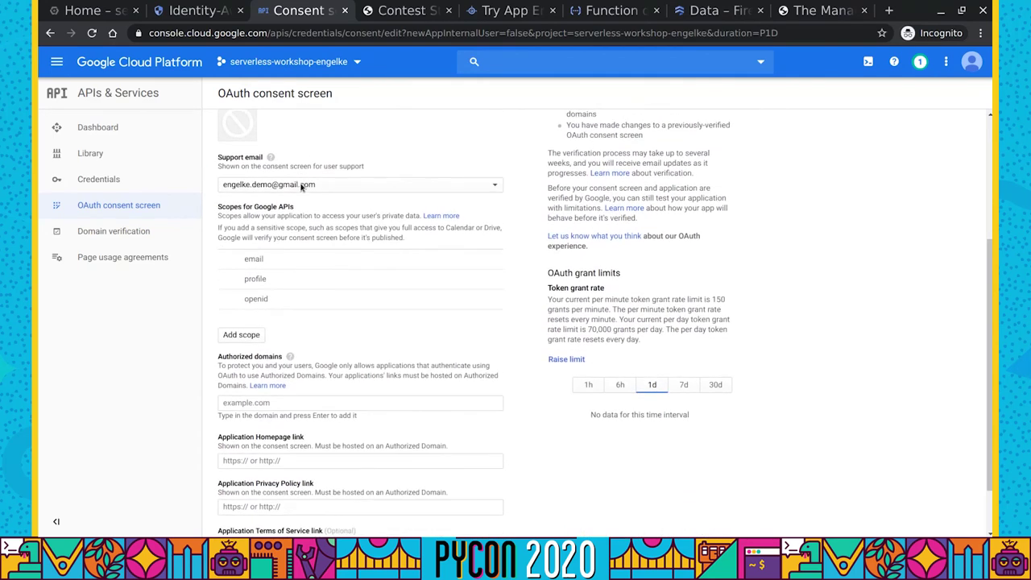
- Set the support email to the owner's Gmail account and scroll down the form
{"action": "left_click", "coordinate": [494, 188]}
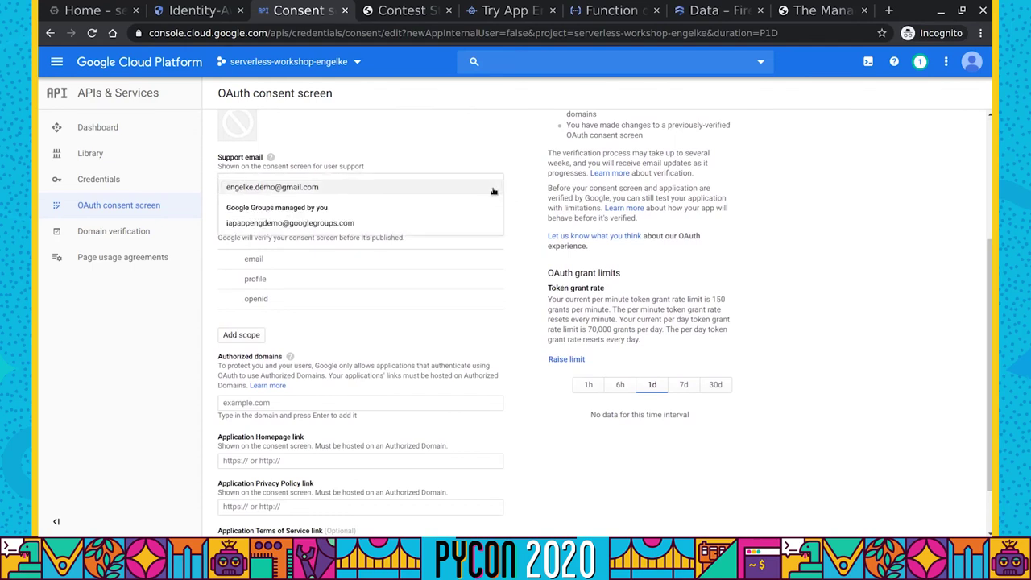
{"action": "left_click", "coordinate": [494, 188]}
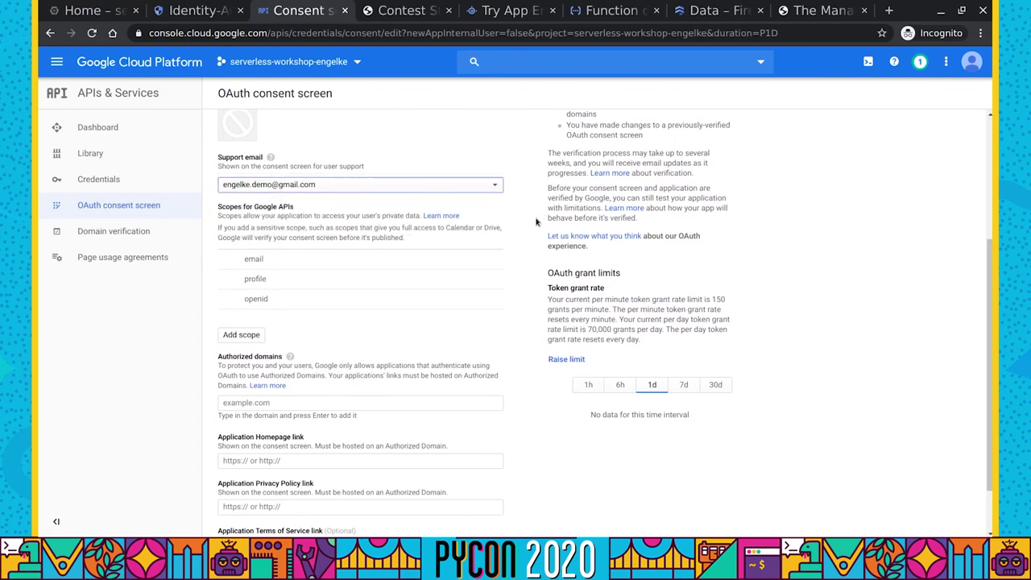
{"action": "left_click", "coordinate": [483, 195]}
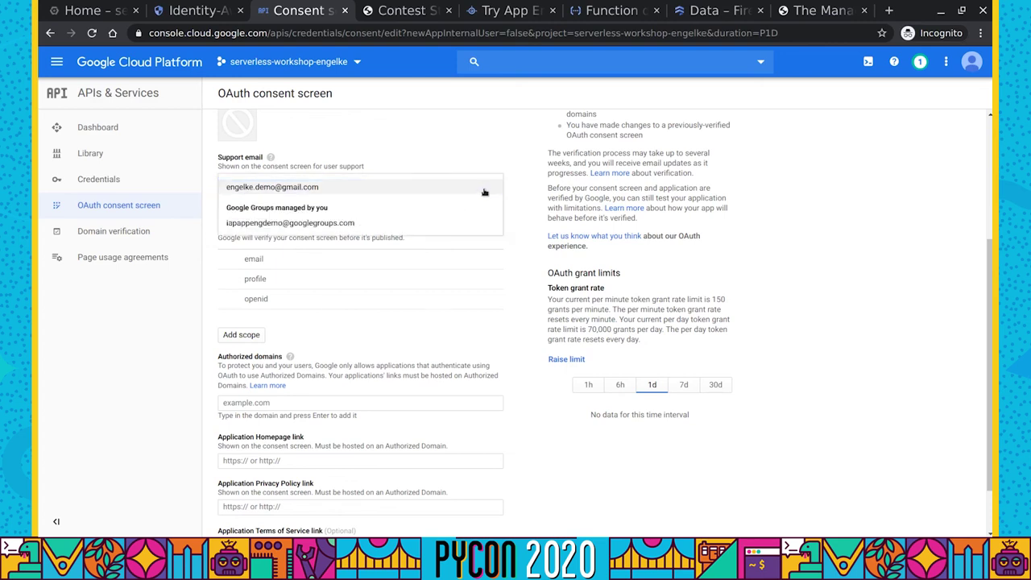
{"action": "left_click", "coordinate": [484, 192]}
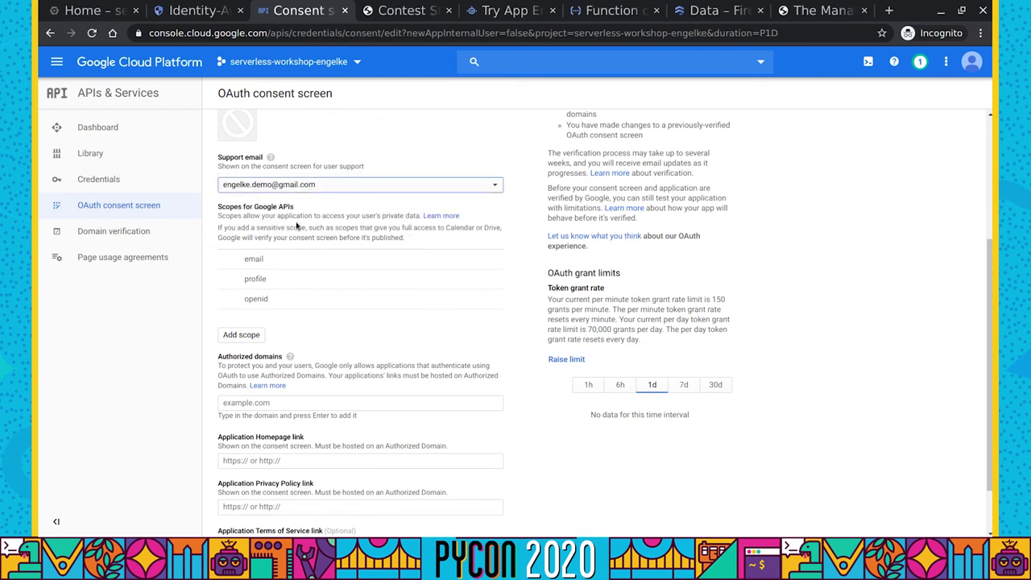
{"action": "scroll", "coordinate": [346, 230], "scroll_direction": "down", "scroll_amount": 1}
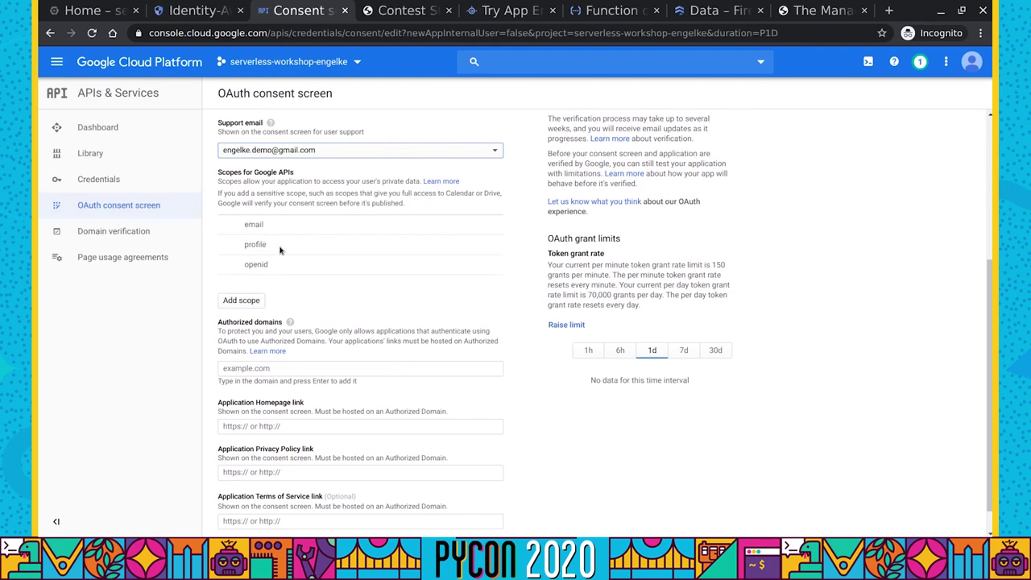
{"action": "scroll", "coordinate": [324, 269], "scroll_direction": "down", "scroll_amount": 1}
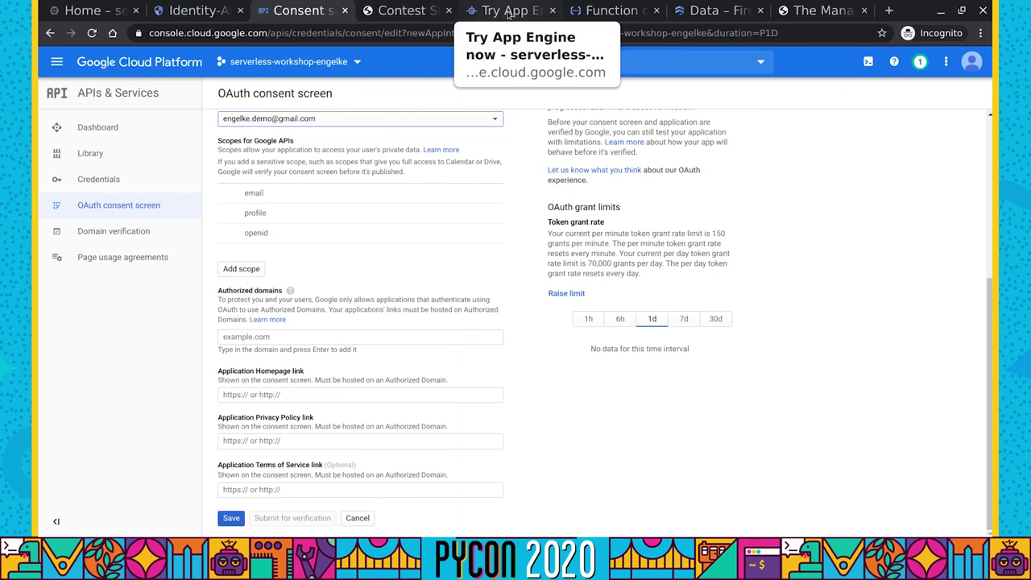
- Copy the appspot host name from the Contest Standings address bar, then go back to the consent form
{"action": "left_click", "coordinate": [402, 10]}
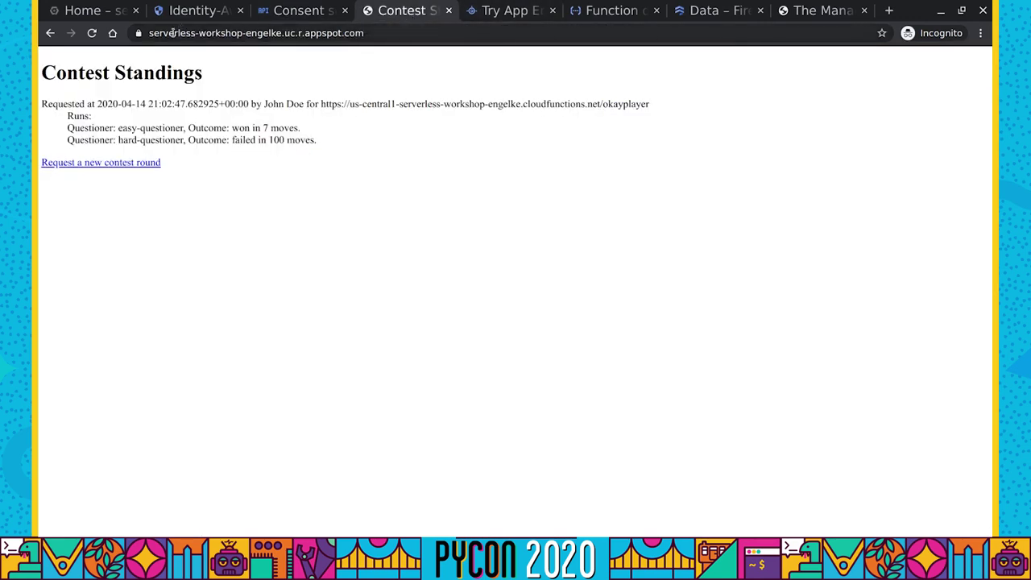
{"action": "left_click", "coordinate": [166, 33]}
{"action": "double_click", "coordinate": [165, 33]}
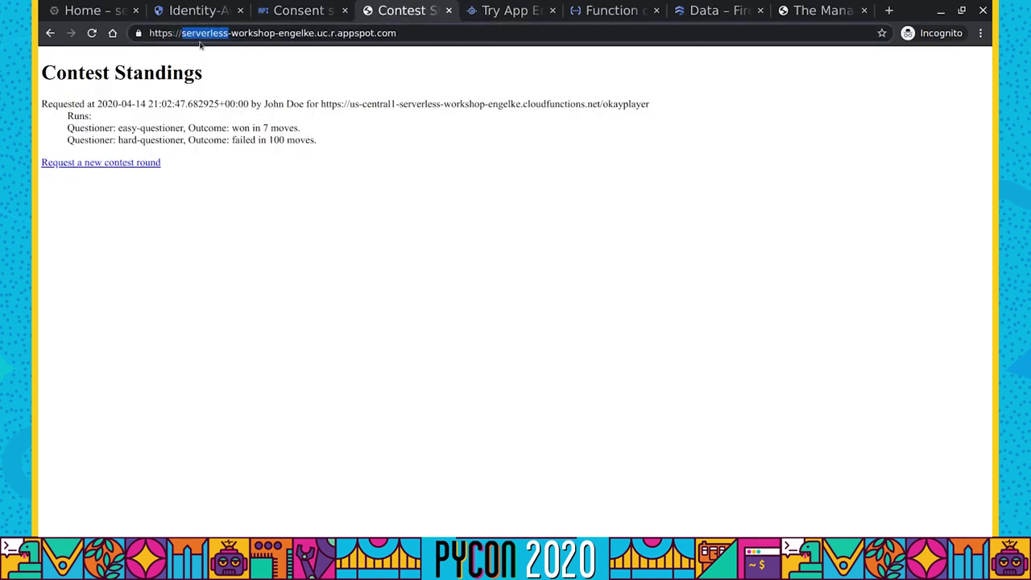
{"action": "left_click", "coordinate": [204, 39]}
{"action": "double_click", "coordinate": [203, 33]}
{"action": "left_click_drag", "start_coordinate": [203, 34], "coordinate": [408, 35]}
{"action": "key", "text": "ctrl+c"}
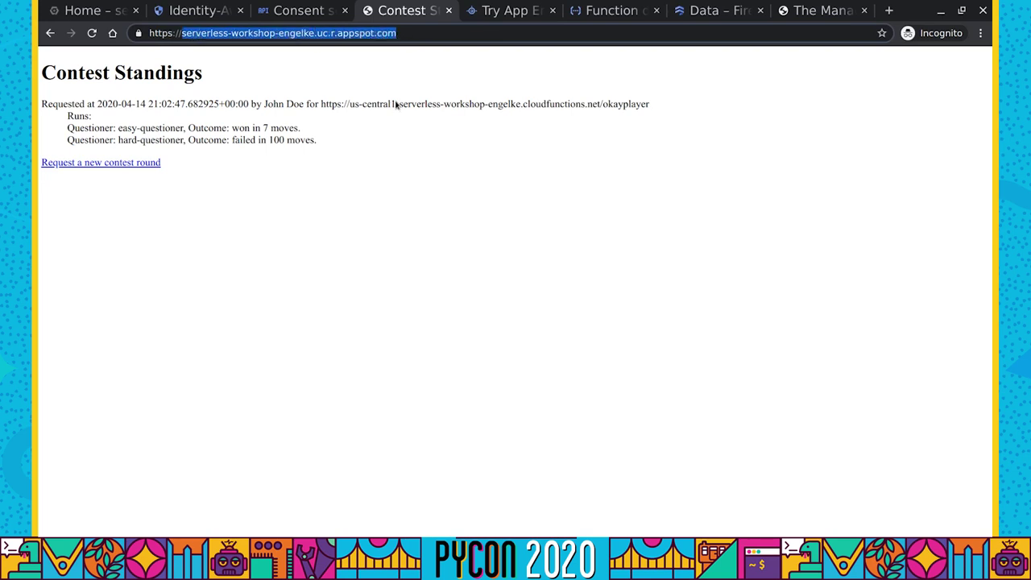
{"action": "left_click", "coordinate": [286, 8]}
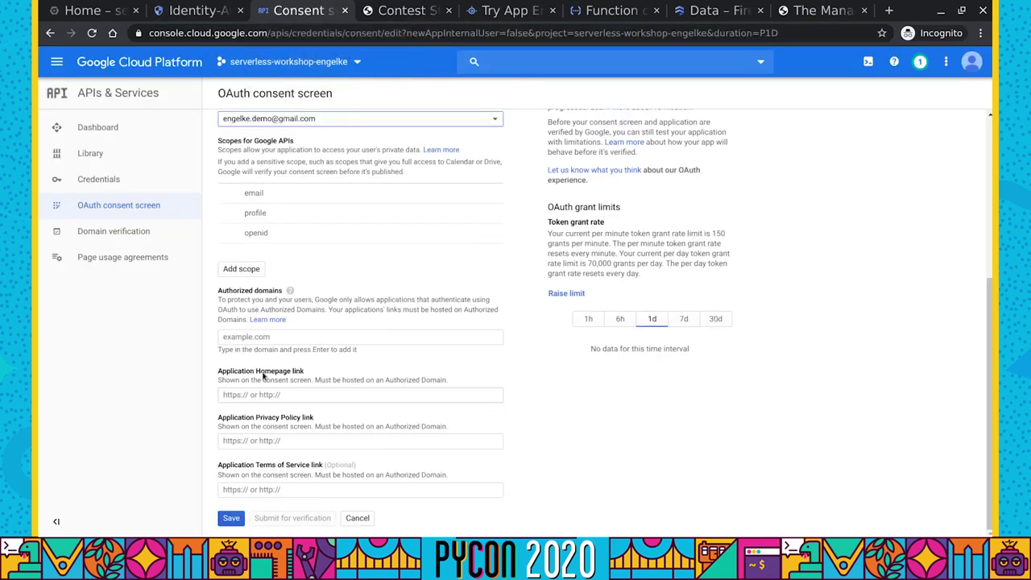
- Add the pasted appspot domain as an authorized domain
{"action": "left_click", "coordinate": [285, 337]}
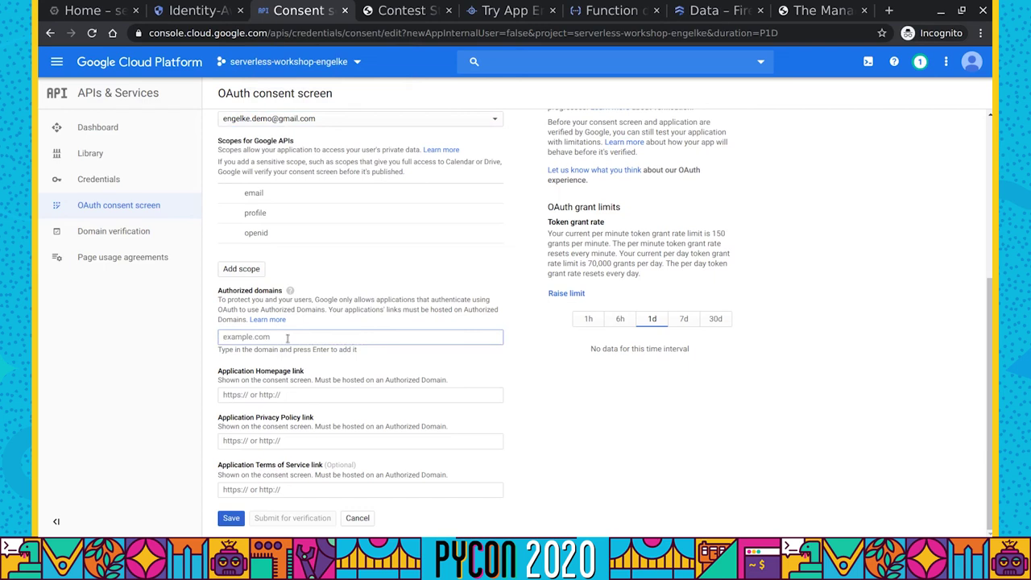
{"action": "key", "text": "ctrl+v"}
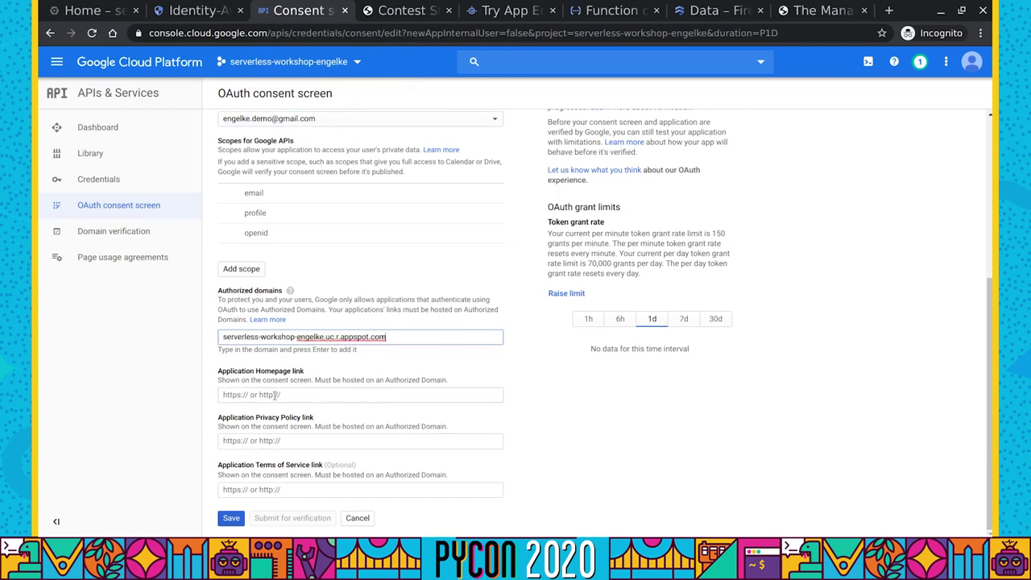
{"action": "left_click", "coordinate": [277, 394]}
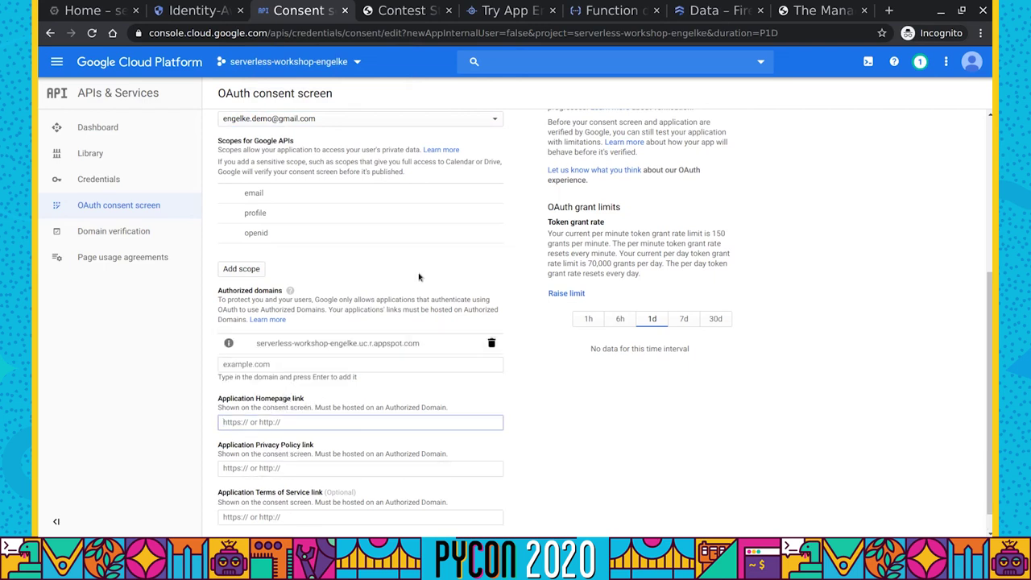
{"action": "left_click", "coordinate": [420, 348]}
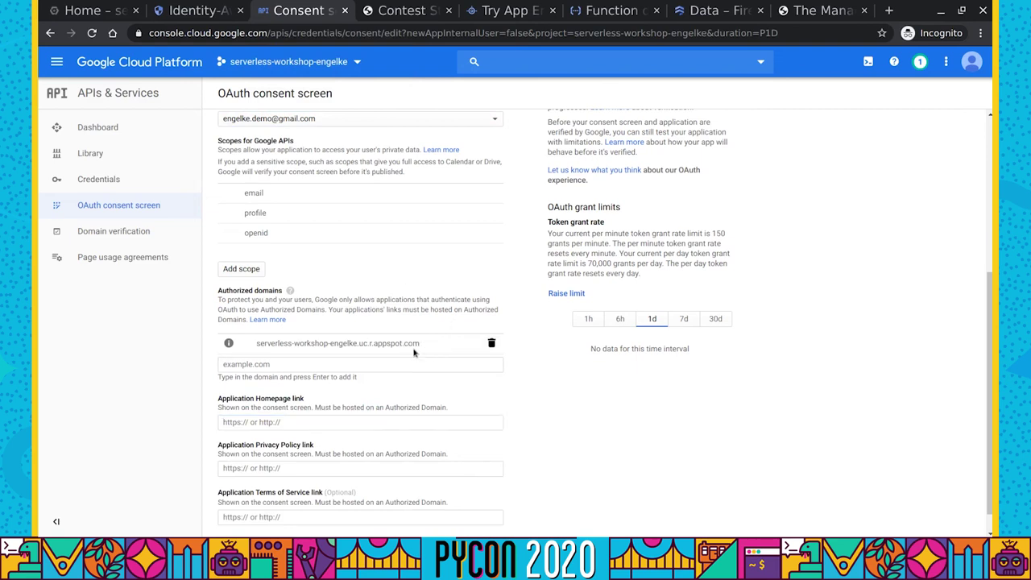
- Set the application homepage link to the app's full https appspot URL
{"action": "left_click", "coordinate": [271, 423]}
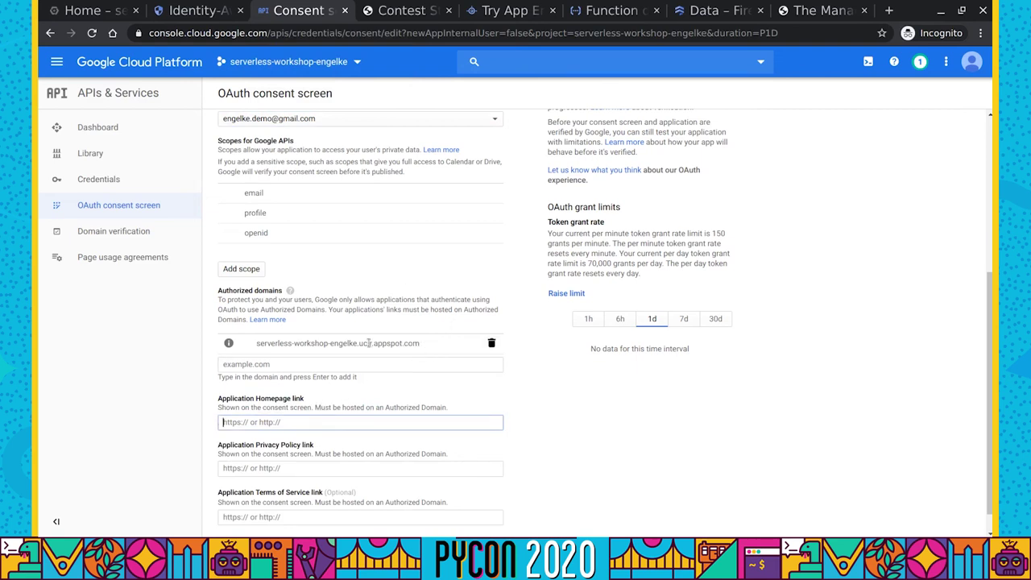
{"action": "type", "text": "https://"}
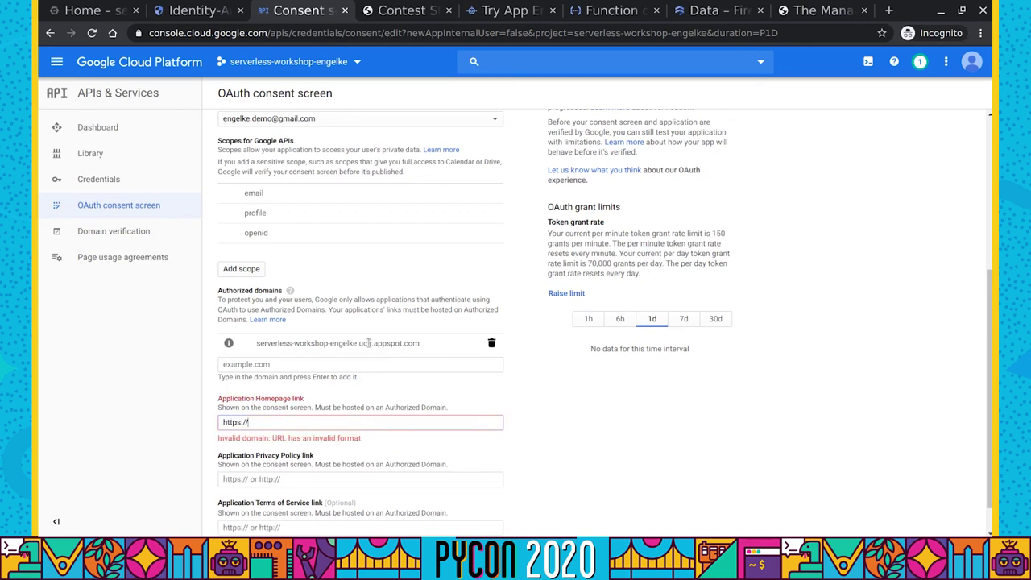
{"action": "key", "text": "ctrl+v"}
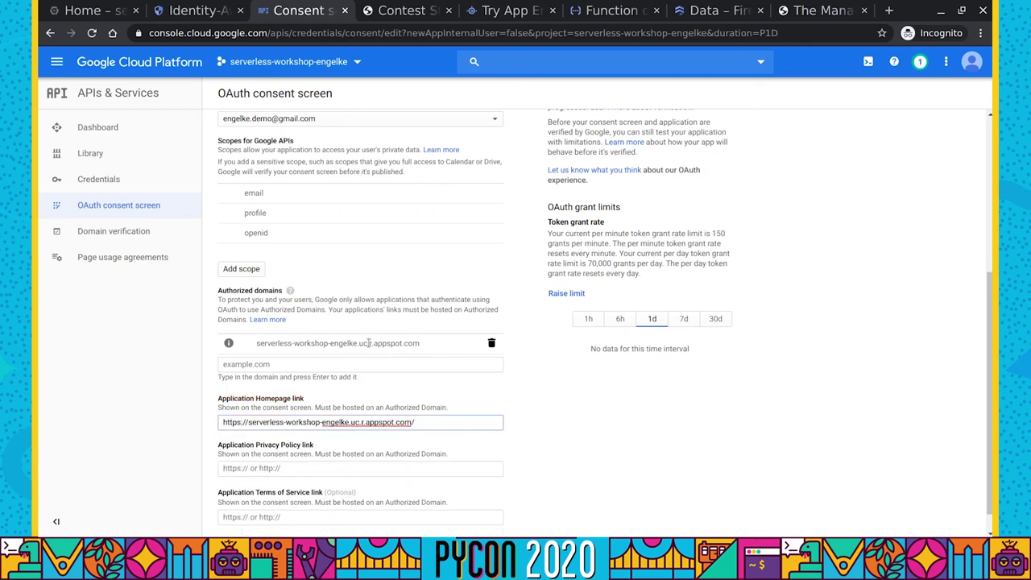
{"action": "scroll", "coordinate": [269, 425], "scroll_direction": "down", "scroll_amount": 1}
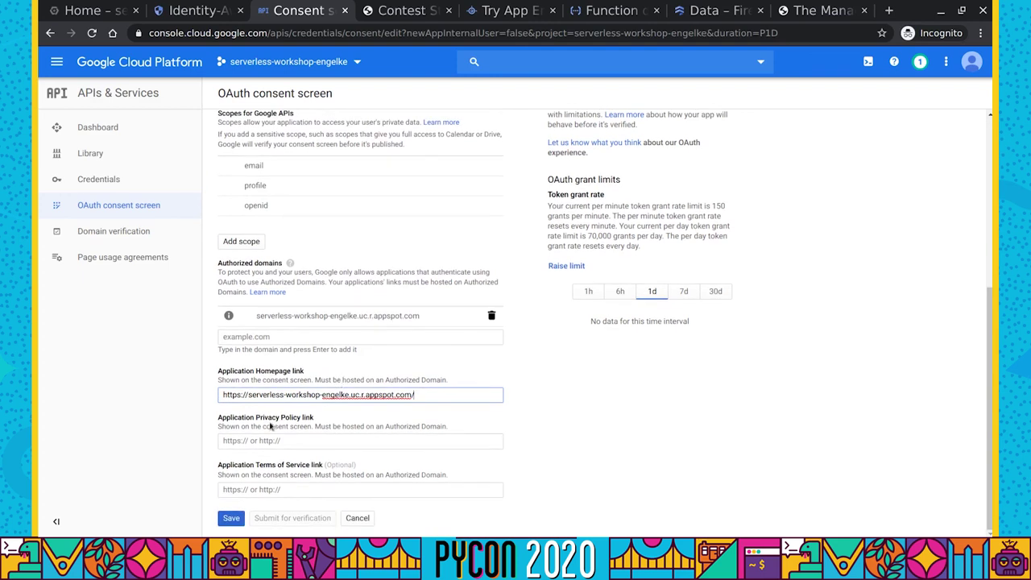
{"action": "left_click", "coordinate": [321, 441]}
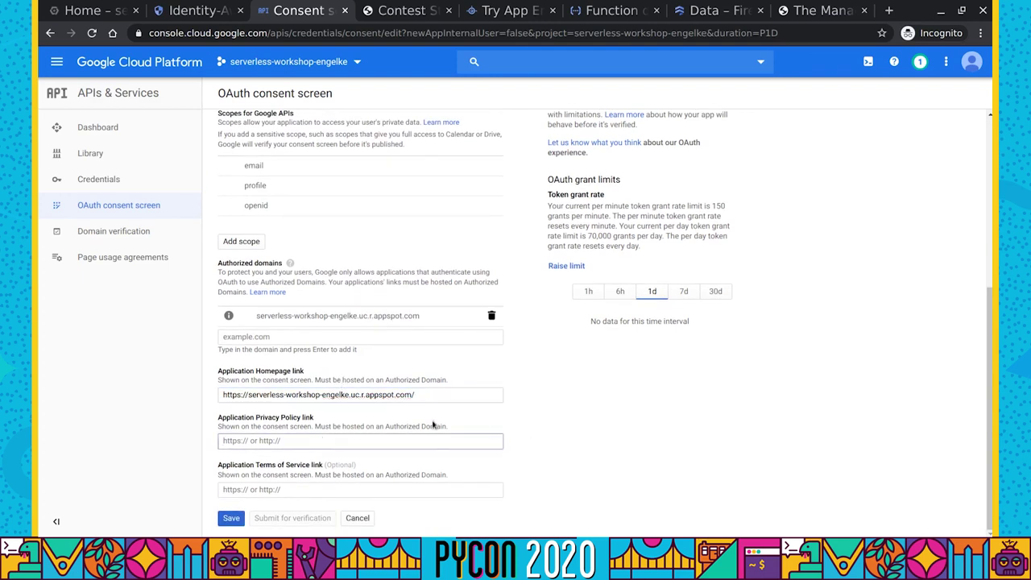
{"action": "left_click", "coordinate": [305, 394]}
{"action": "triple_click", "coordinate": [306, 395]}
{"action": "key", "text": "ctrl+c"}
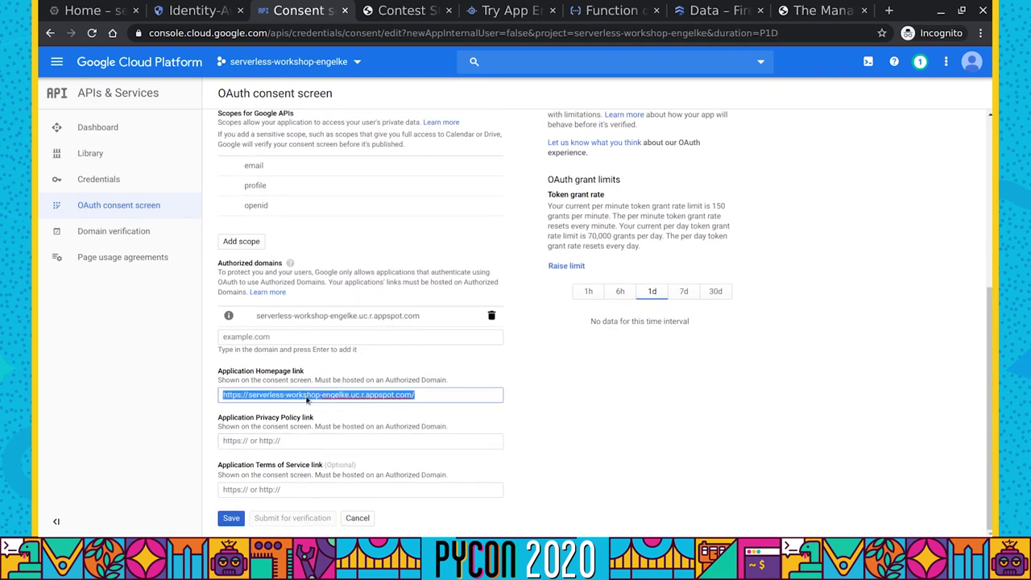
{"action": "key", "text": "BackSpace"}
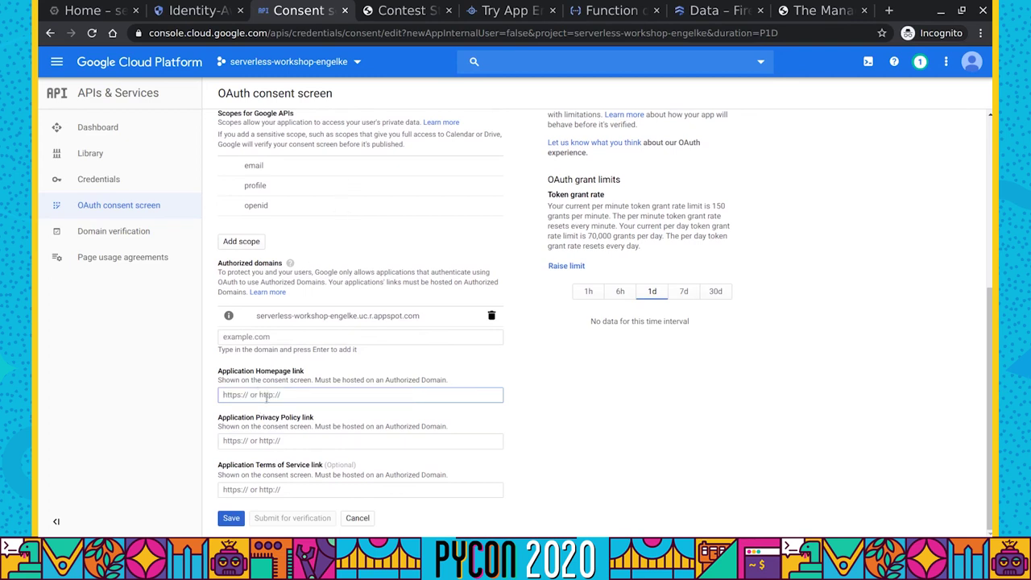
{"action": "key", "text": "ctrl+v"}
- Paste the app's URL as the privacy policy link and save the consent screen
{"action": "left_click", "coordinate": [268, 441]}
{"action": "key", "text": "ctrl+v"}
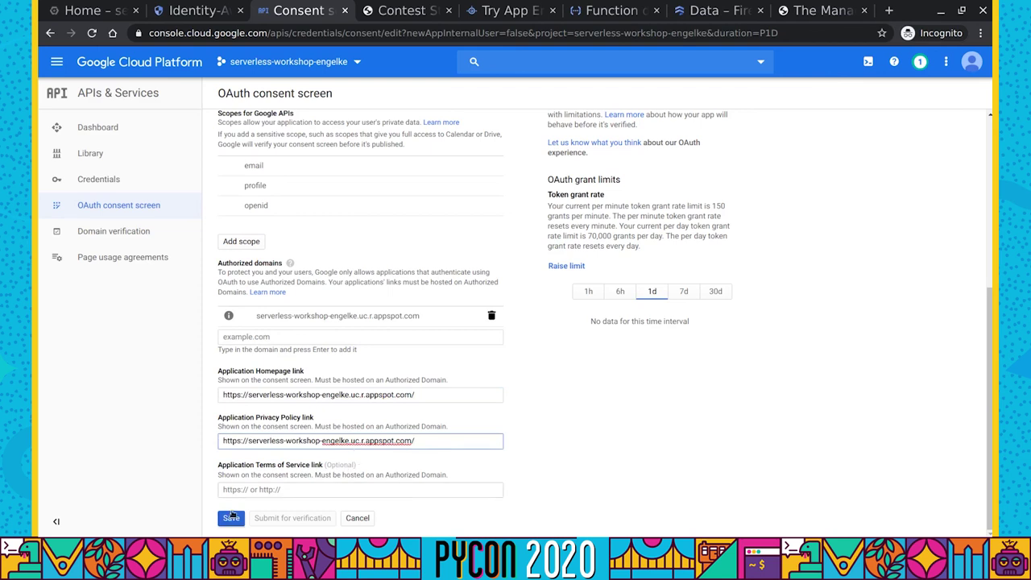
{"action": "left_click", "coordinate": [232, 517]}
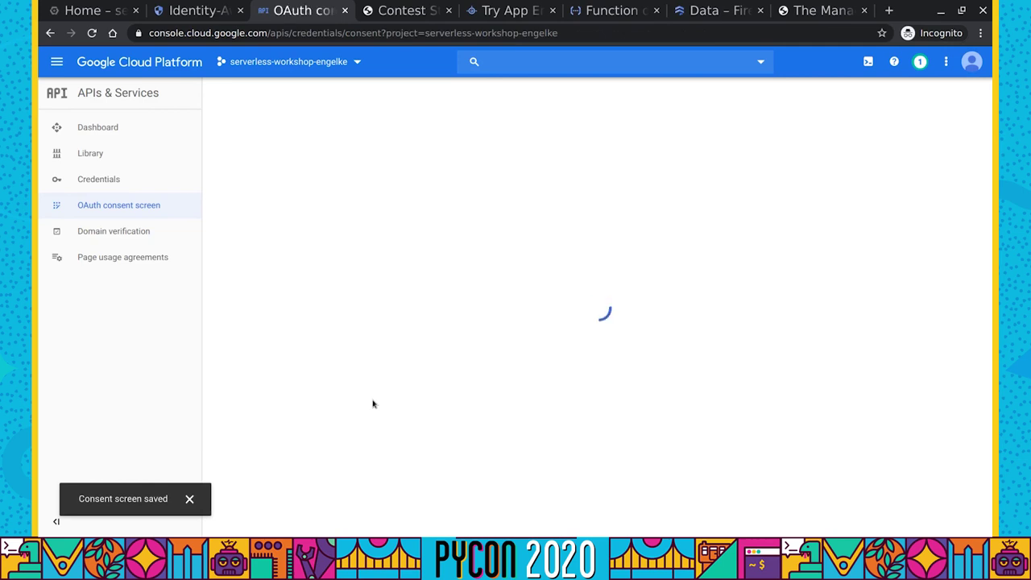
{"action": "scroll", "coordinate": [467, 282], "scroll_direction": "down", "scroll_amount": 4}
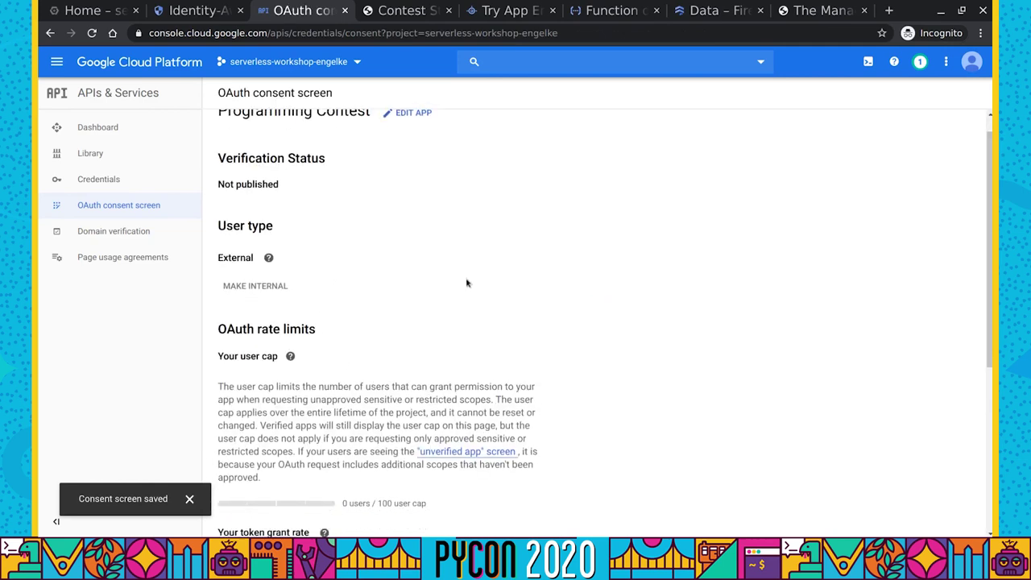
{"action": "scroll", "coordinate": [467, 282], "scroll_direction": "down", "scroll_amount": 1}
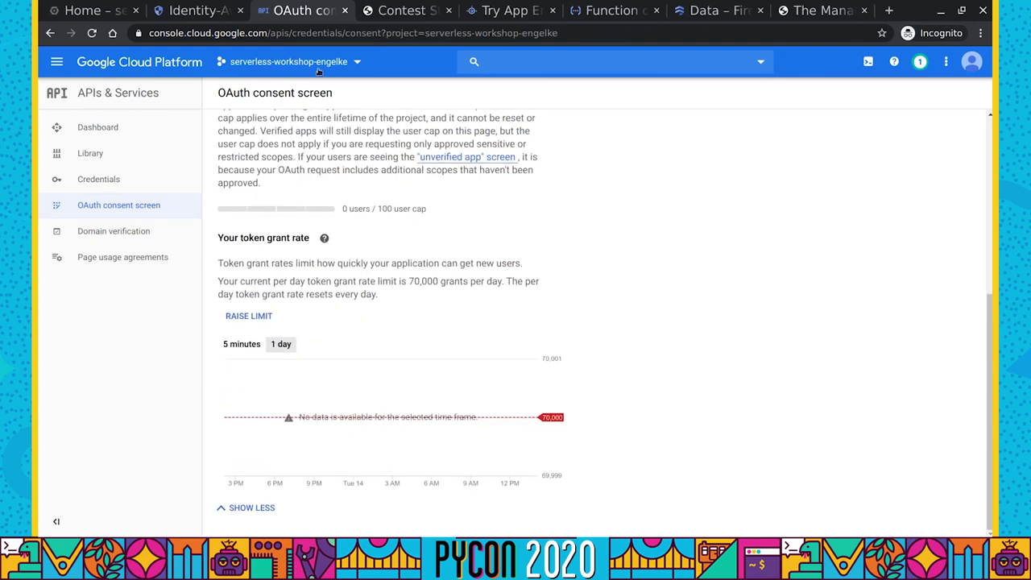
- Reload the Identity-Aware Proxy page and turn on IAP for the App Engine app
{"action": "left_click", "coordinate": [212, 14]}
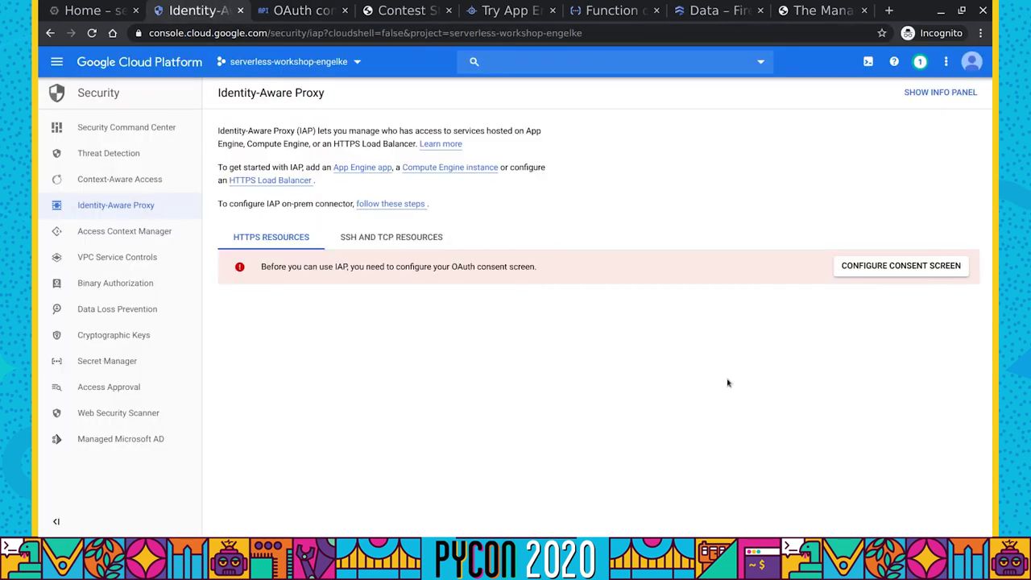
{"action": "key", "text": "F5"}
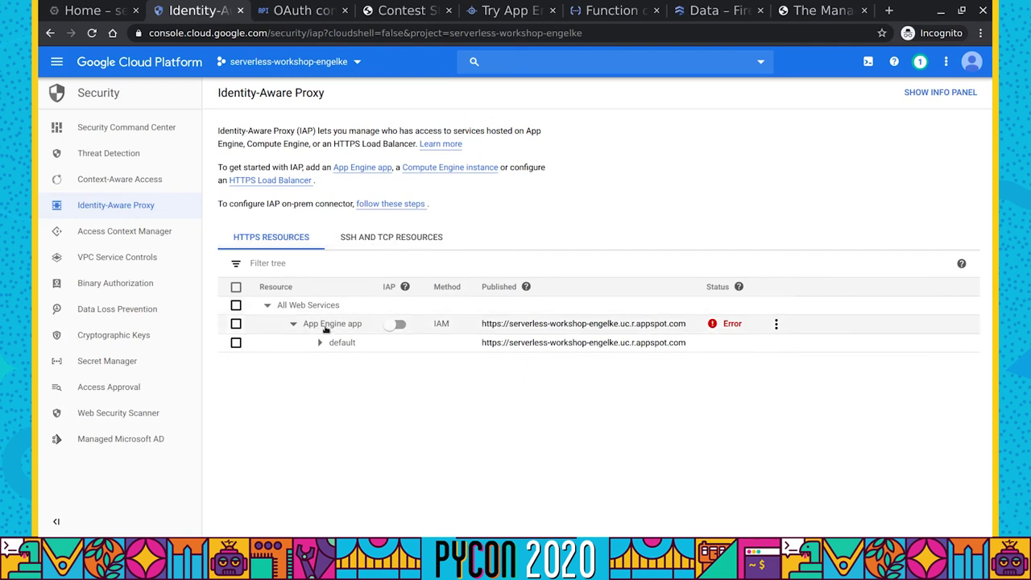
{"action": "left_click", "coordinate": [401, 326]}
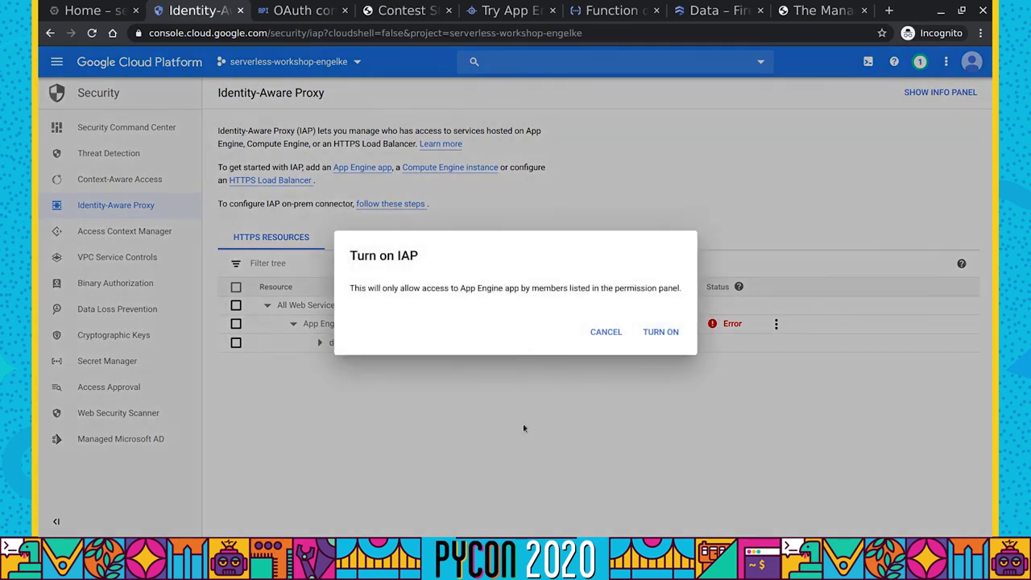
{"action": "left_click", "coordinate": [657, 338]}
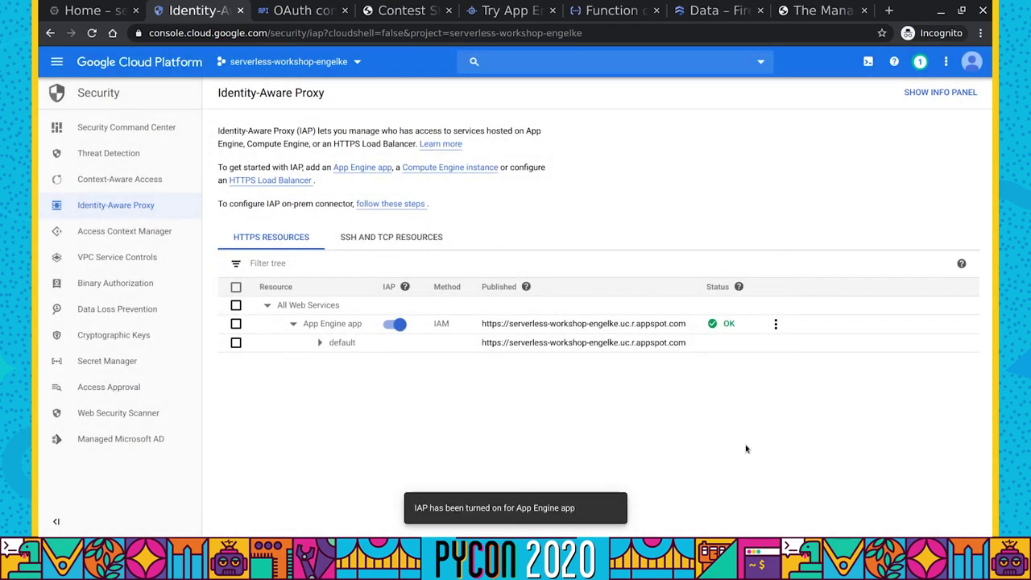
- Show the resource info panel for the App Engine app
{"action": "left_click", "coordinate": [775, 327]}
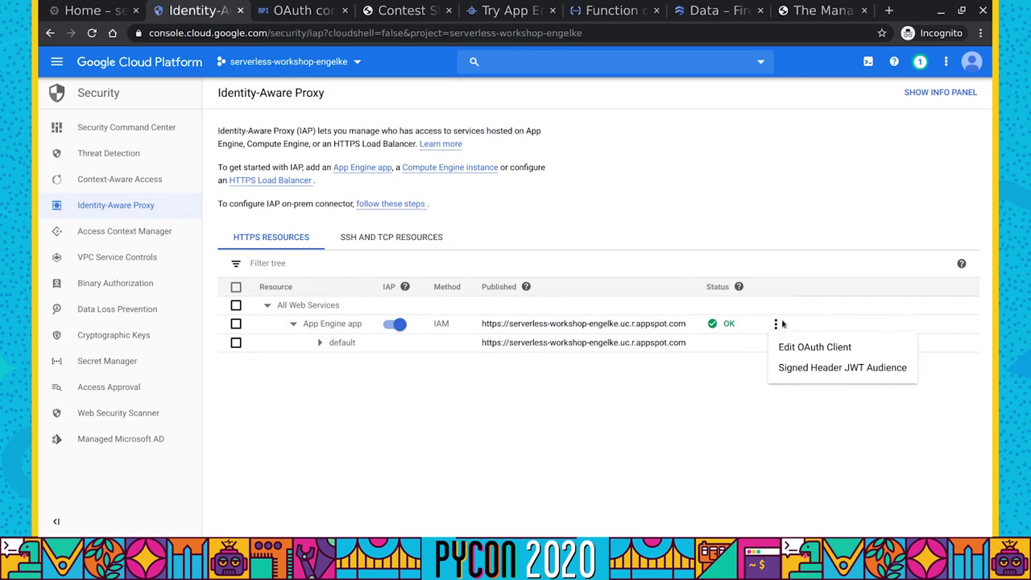
{"action": "left_click", "coordinate": [918, 95]}
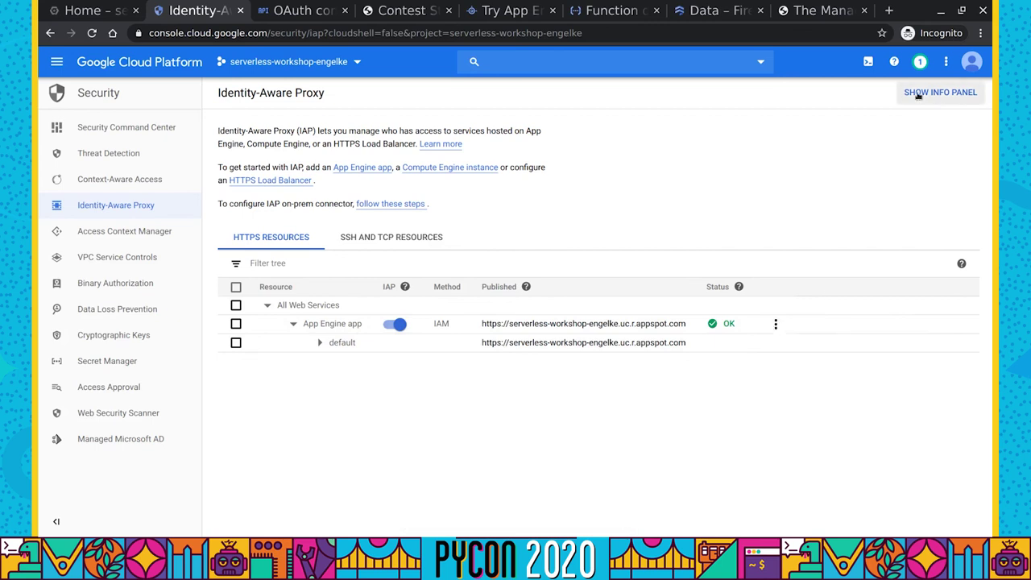
{"action": "left_click", "coordinate": [918, 95]}
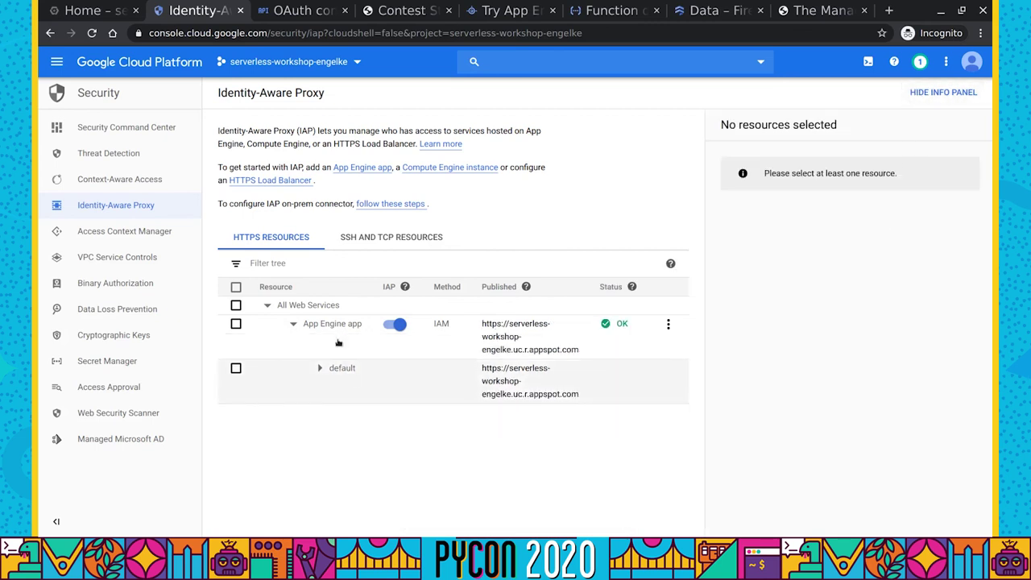
- Add allAuthenticatedUsers as a new member on the App Engine app resource
{"action": "left_click", "coordinate": [236, 324]}
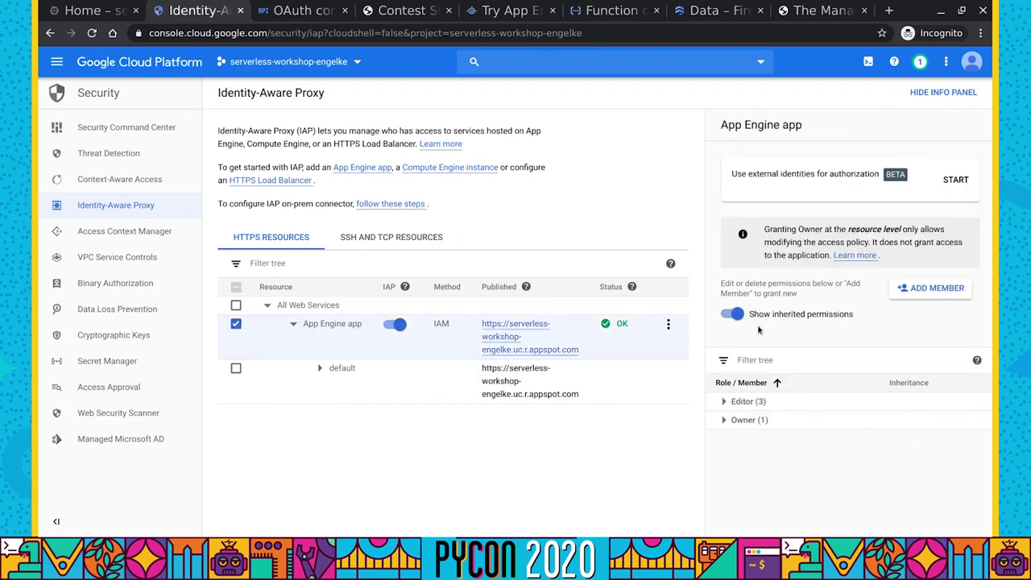
{"action": "left_click", "coordinate": [922, 292]}
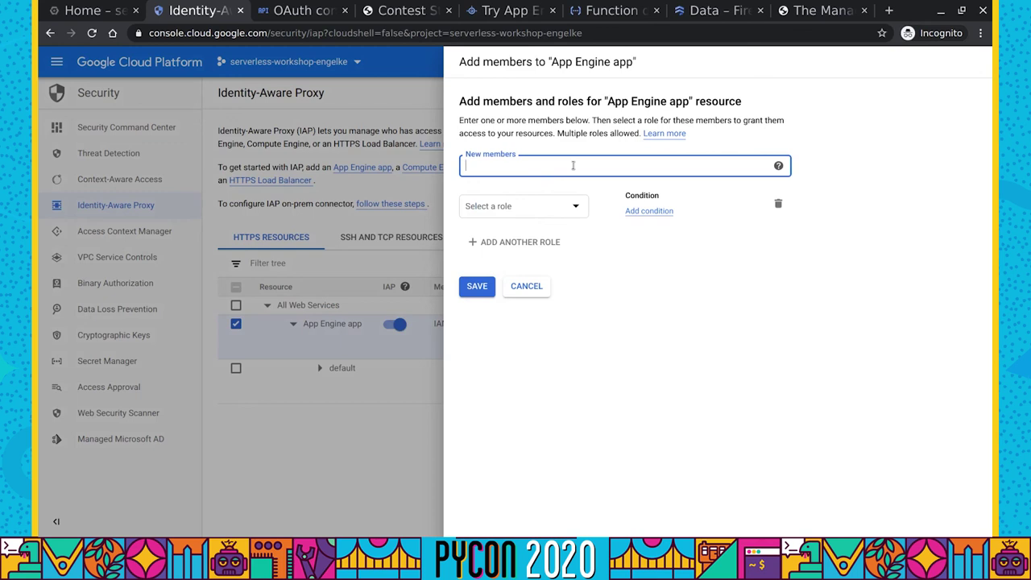
{"action": "type", "text": "all"}
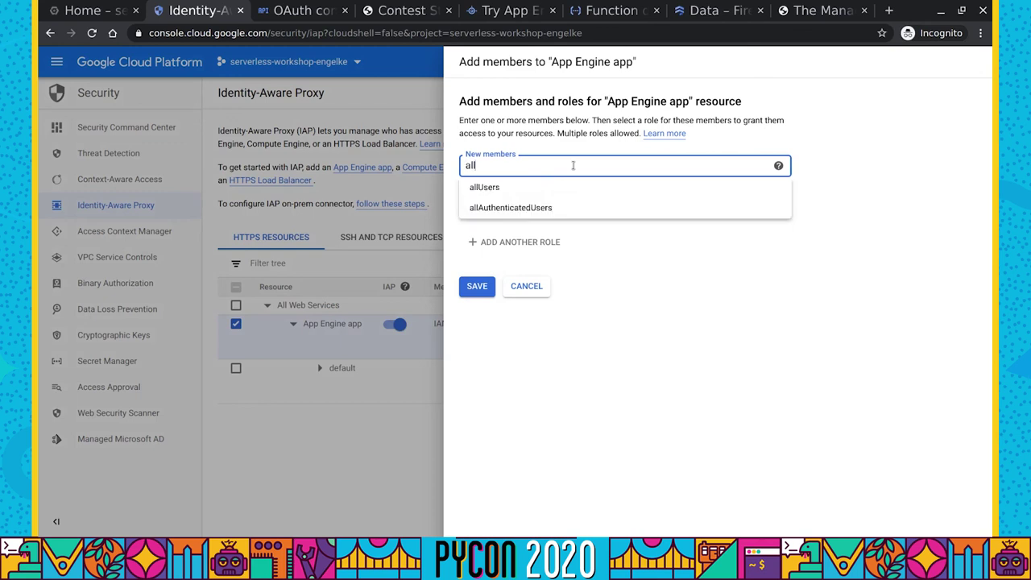
{"action": "left_click", "coordinate": [536, 207]}
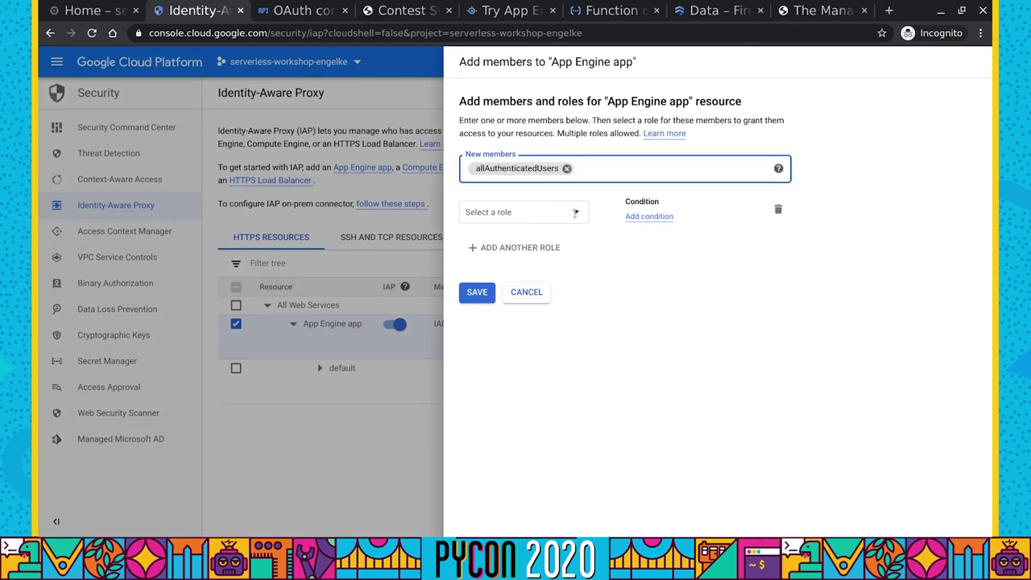
- Give that member the IAP-secured Web App User role, save, and allow public access
{"action": "left_click", "coordinate": [575, 212]}
{"action": "mouse_move", "coordinate": [512, 279]}
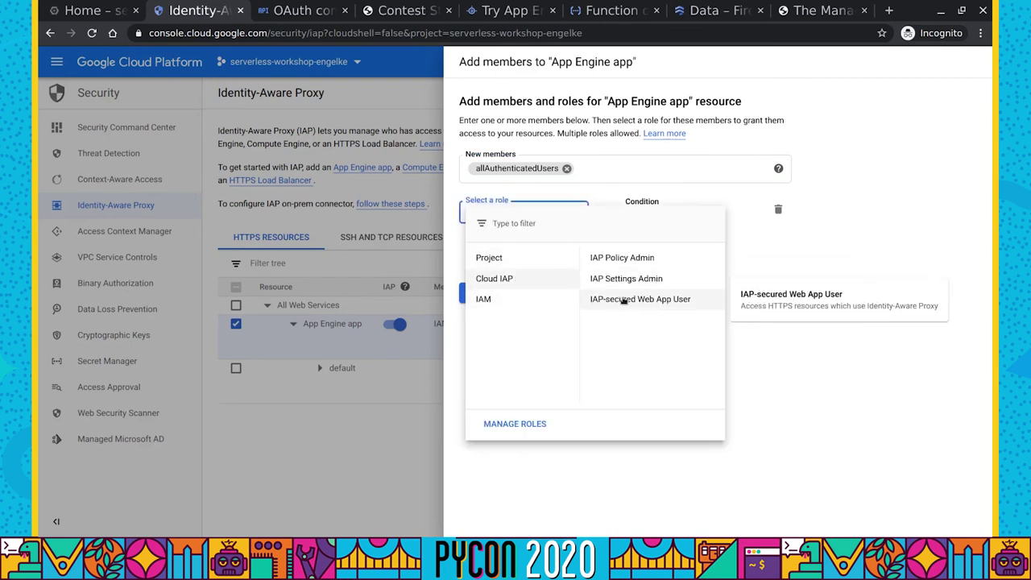
{"action": "left_click", "coordinate": [623, 299]}
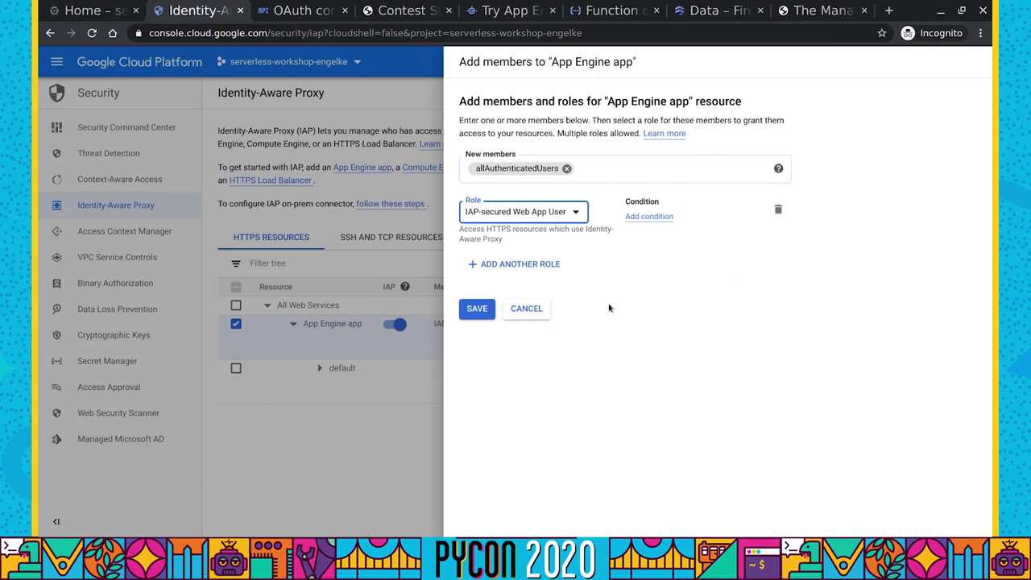
{"action": "left_click", "coordinate": [475, 312]}
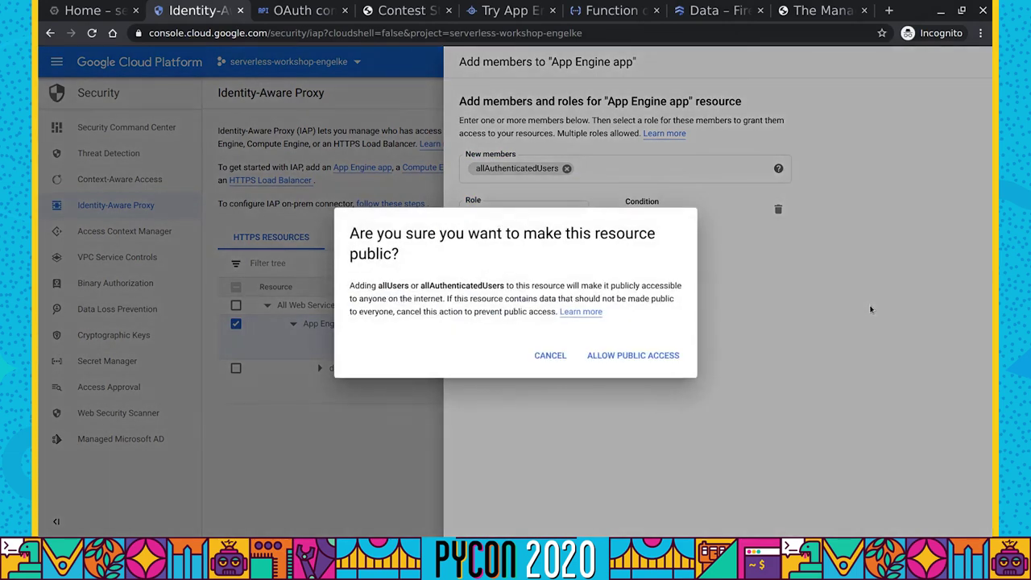
{"action": "left_click", "coordinate": [657, 360]}
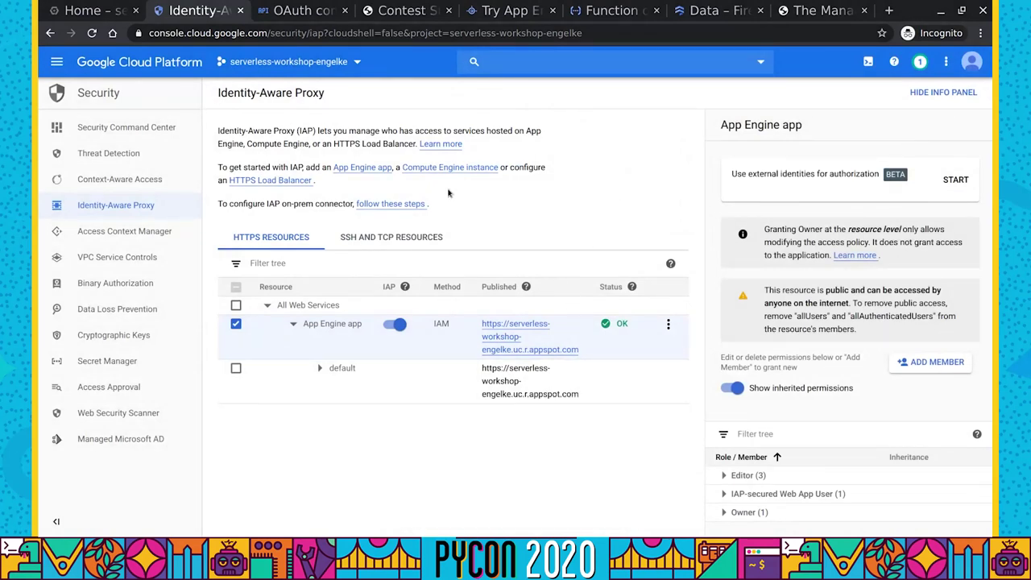
{"action": "left_click", "coordinate": [389, 13]}
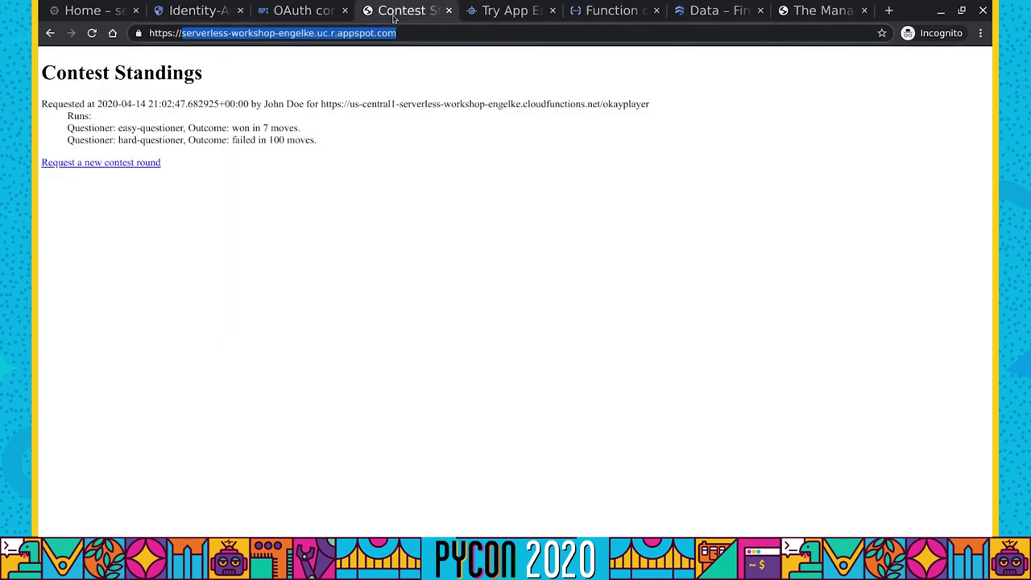
- Reload the app, sign in with the Google account, and load the URL without the trailing #
{"action": "left_click", "coordinate": [92, 33]}
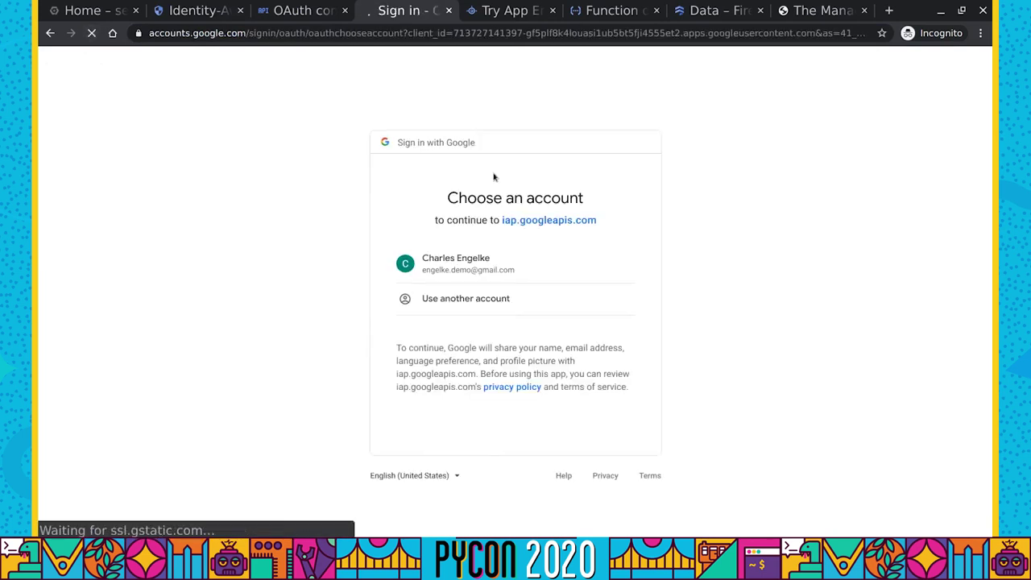
{"action": "left_click", "coordinate": [479, 271]}
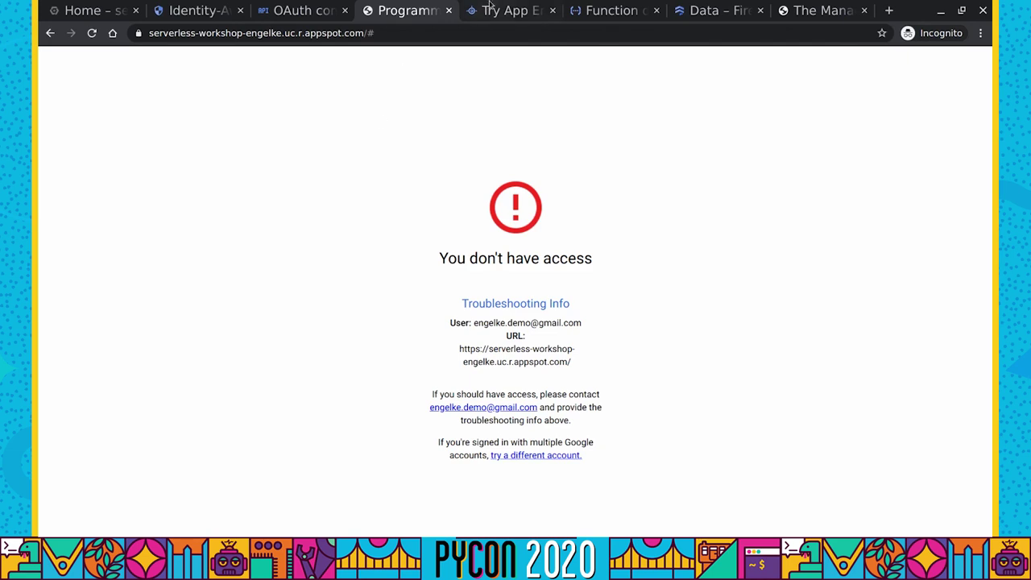
{"action": "left_click", "coordinate": [396, 40]}
{"action": "left_click", "coordinate": [396, 39]}
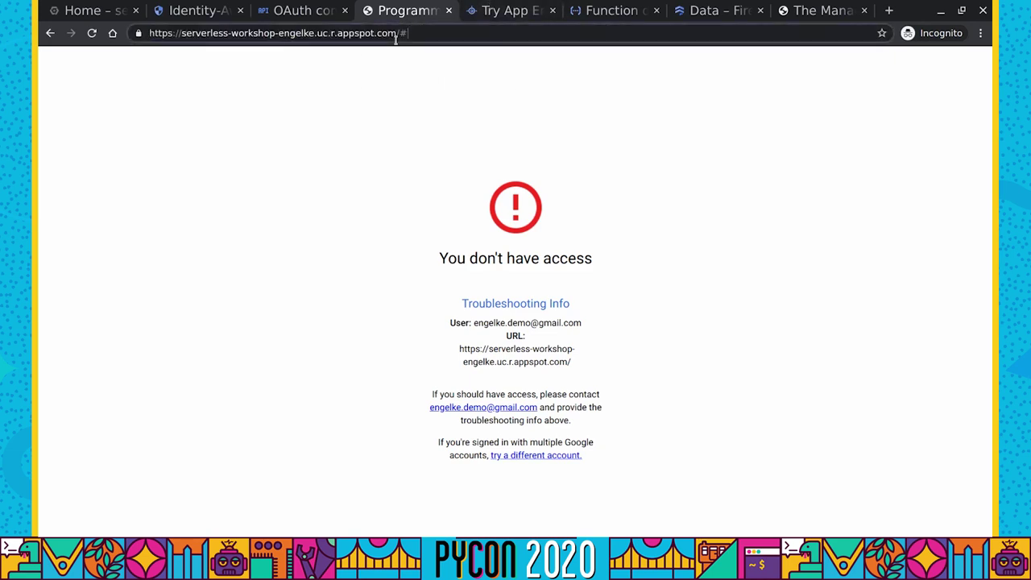
{"action": "key", "text": "BackSpace"}
{"action": "key", "text": "Return"}
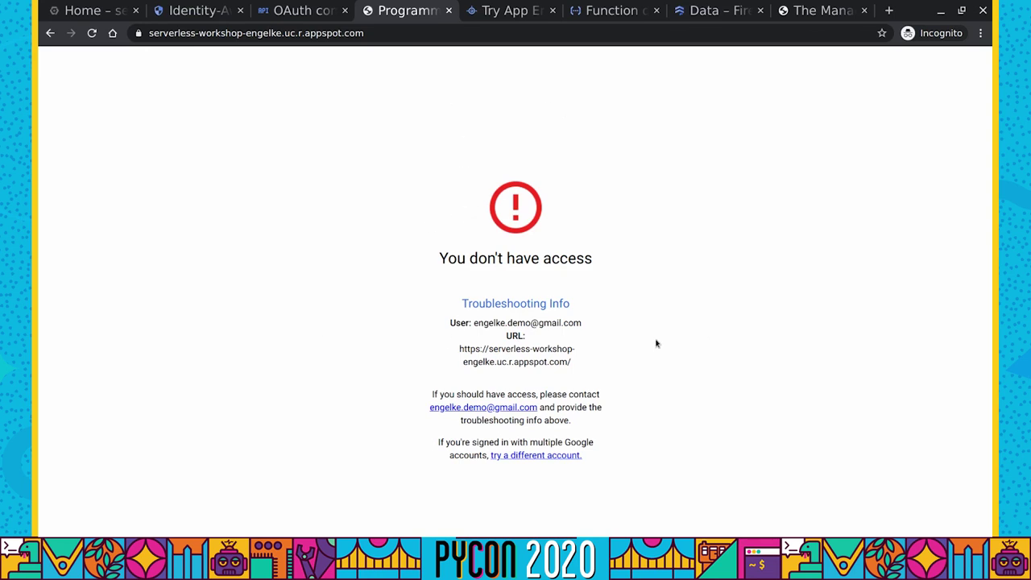
- Reload the app page several times, then open the developer tools console
{"action": "left_click", "coordinate": [92, 37]}
{"action": "left_click", "coordinate": [92, 36]}
{"action": "left_click", "coordinate": [318, 34]}
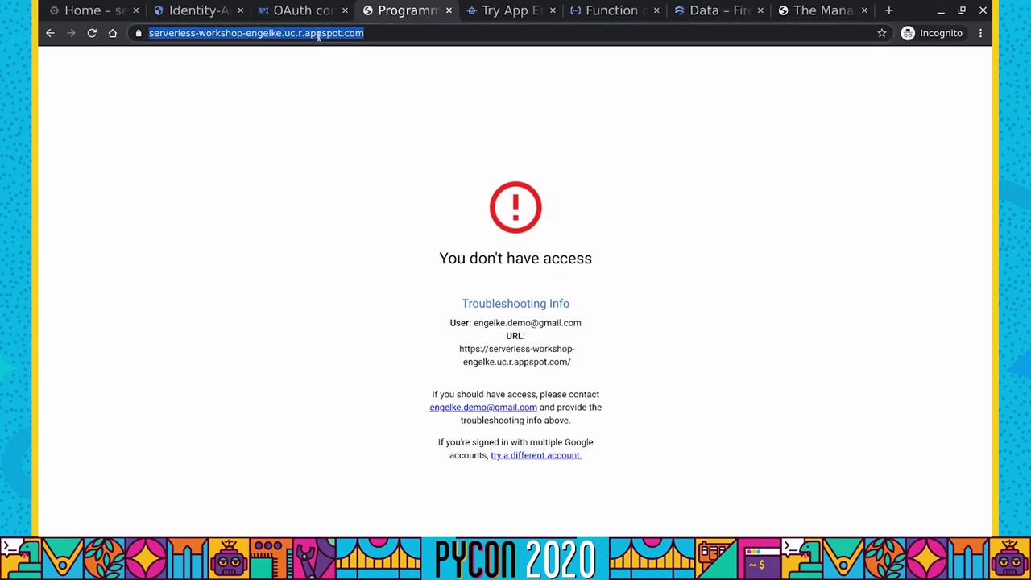
{"action": "left_click", "coordinate": [92, 34]}
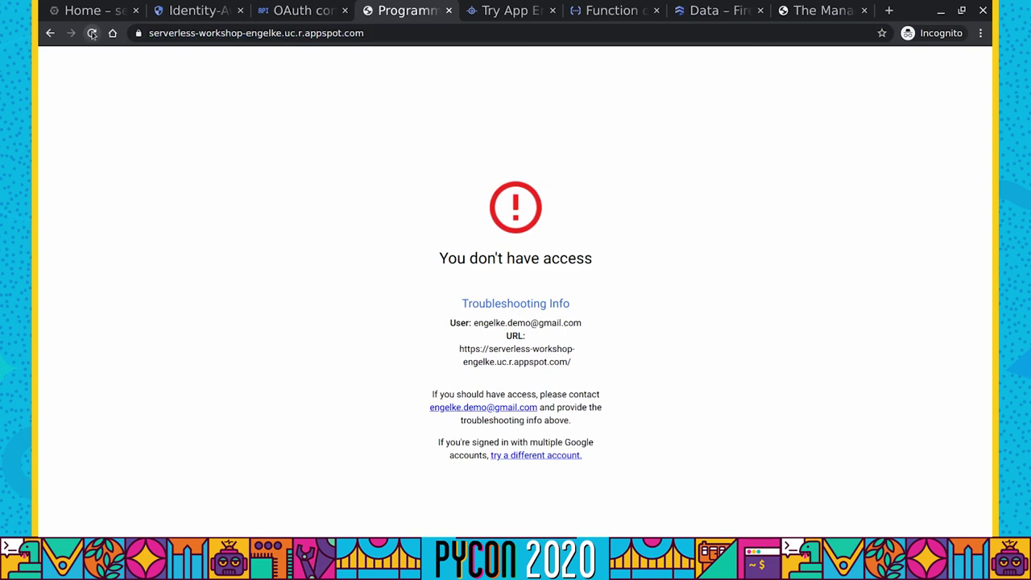
{"action": "key", "text": "ctrl+shift+j"}
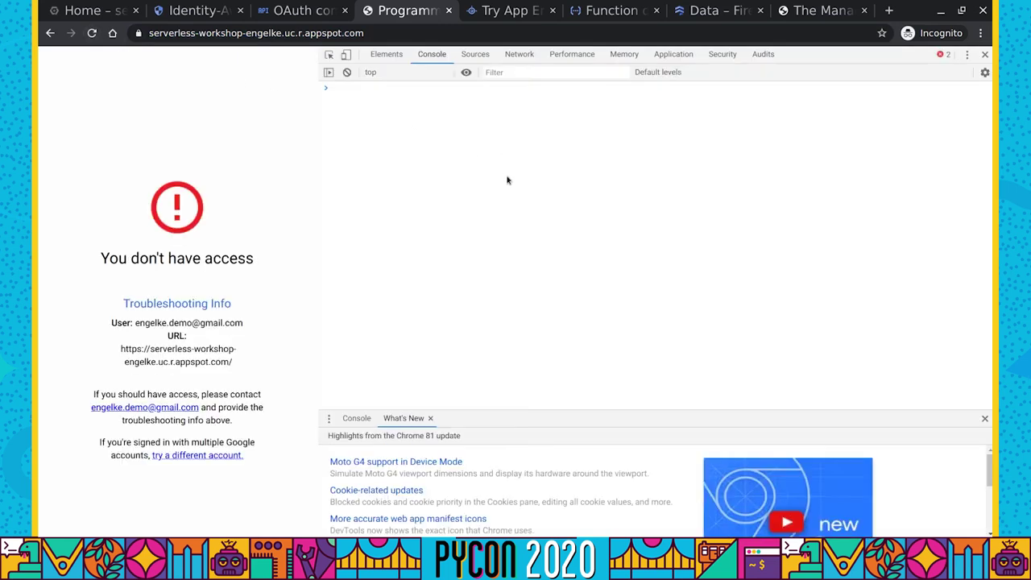
- Reload until Contest Standings loads, close DevTools, and switch to the Firestore Data tab
{"action": "left_click", "coordinate": [92, 34]}
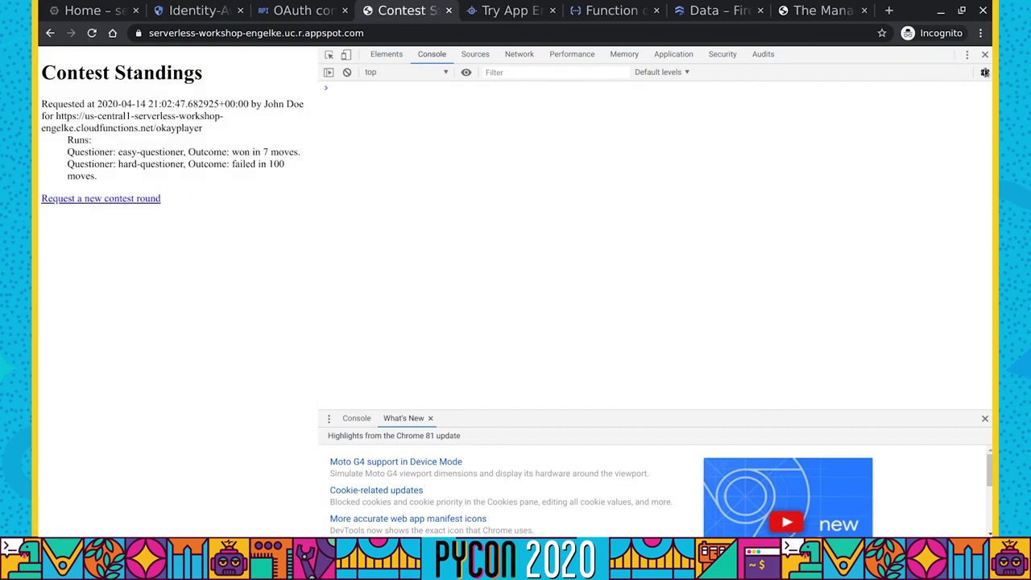
{"action": "left_click", "coordinate": [985, 55]}
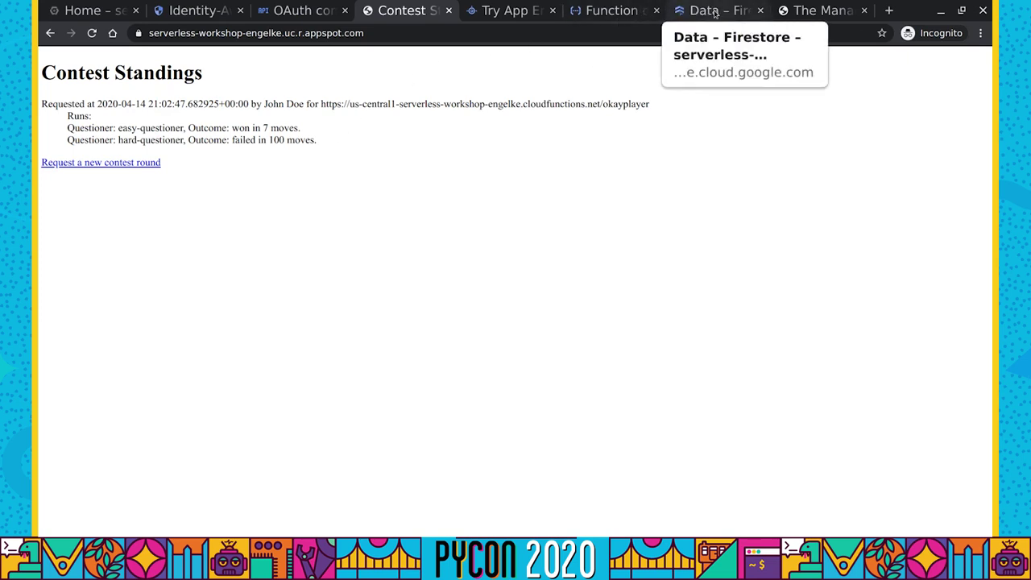
{"action": "left_click", "coordinate": [715, 11]}
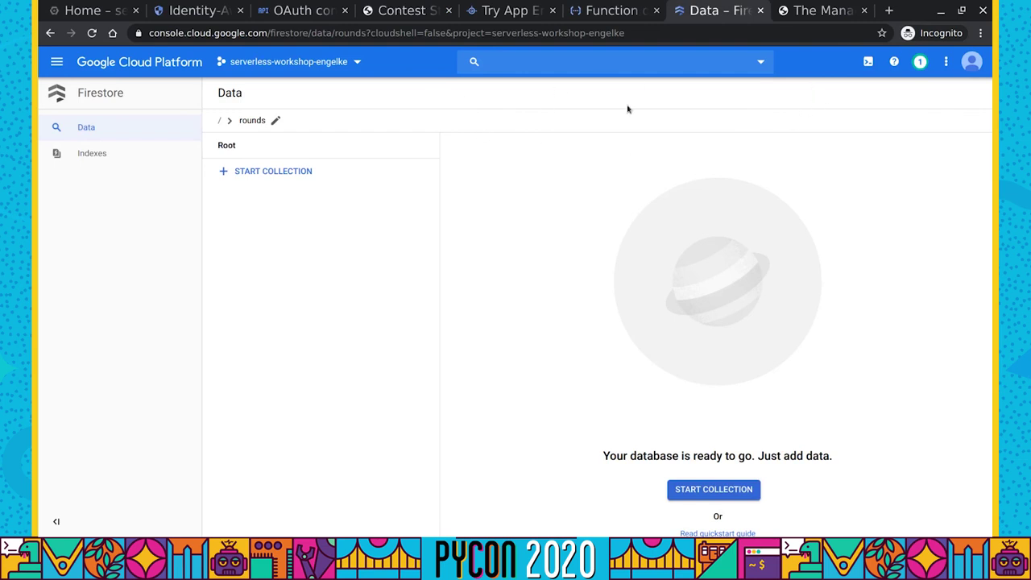